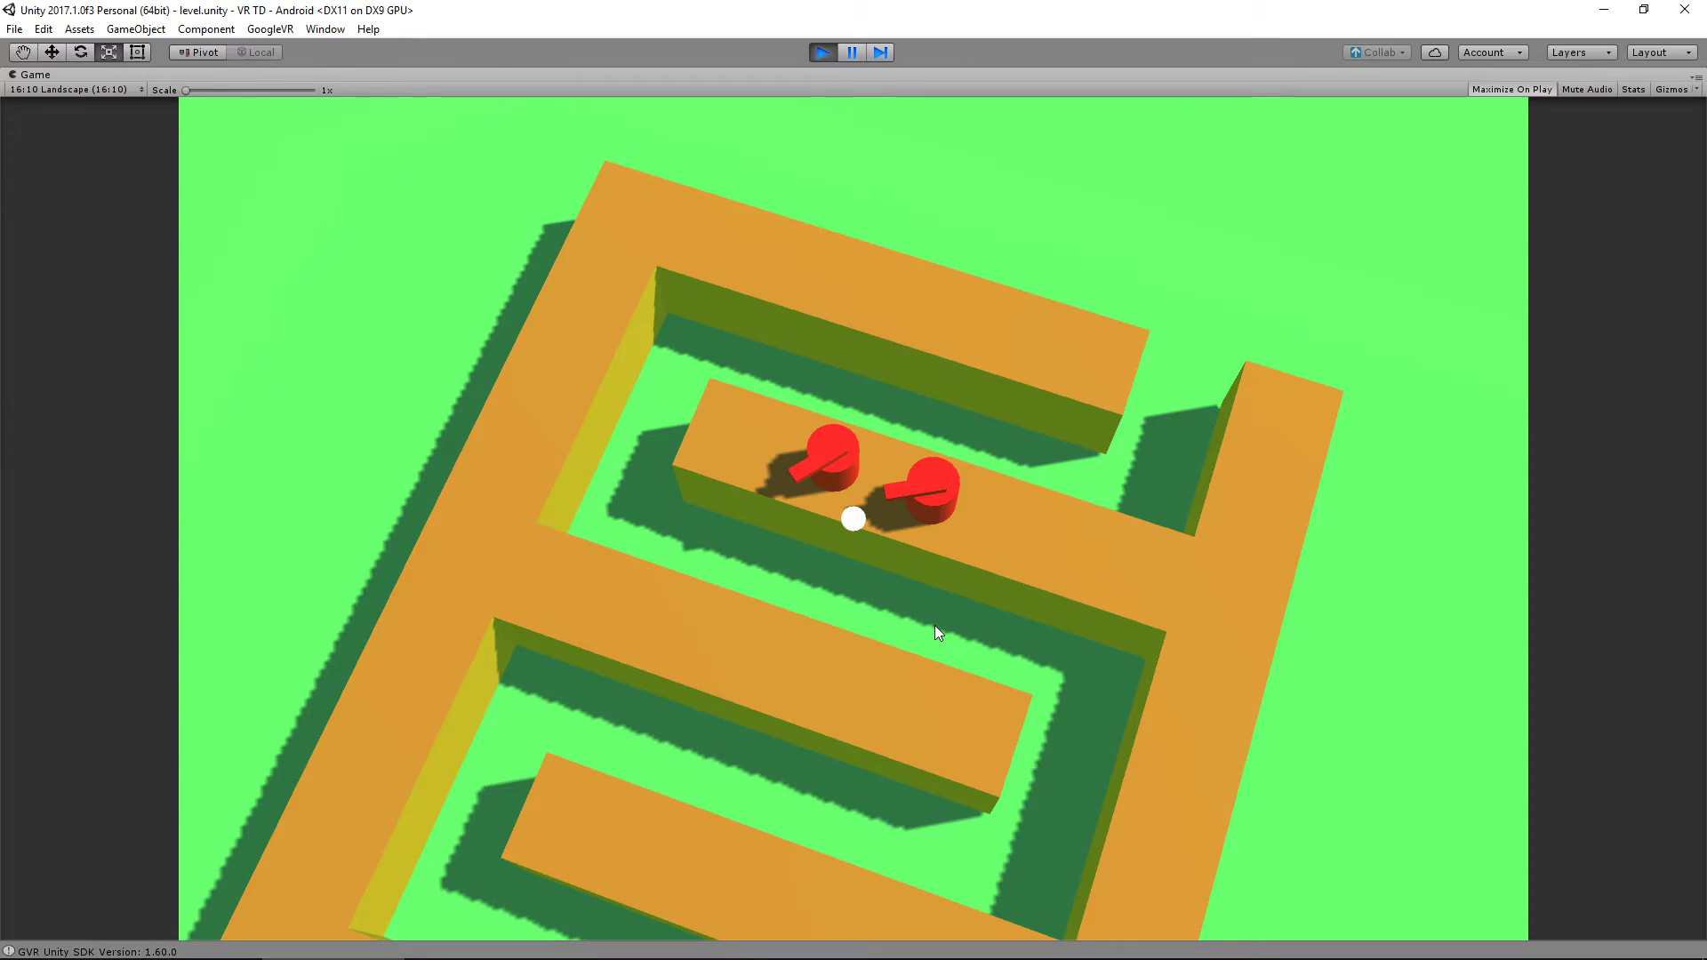
# In the running game, buy a Regular Tower for $40 and place it near the open end of the raised block below the existing towers.
pyautogui.press('alt')
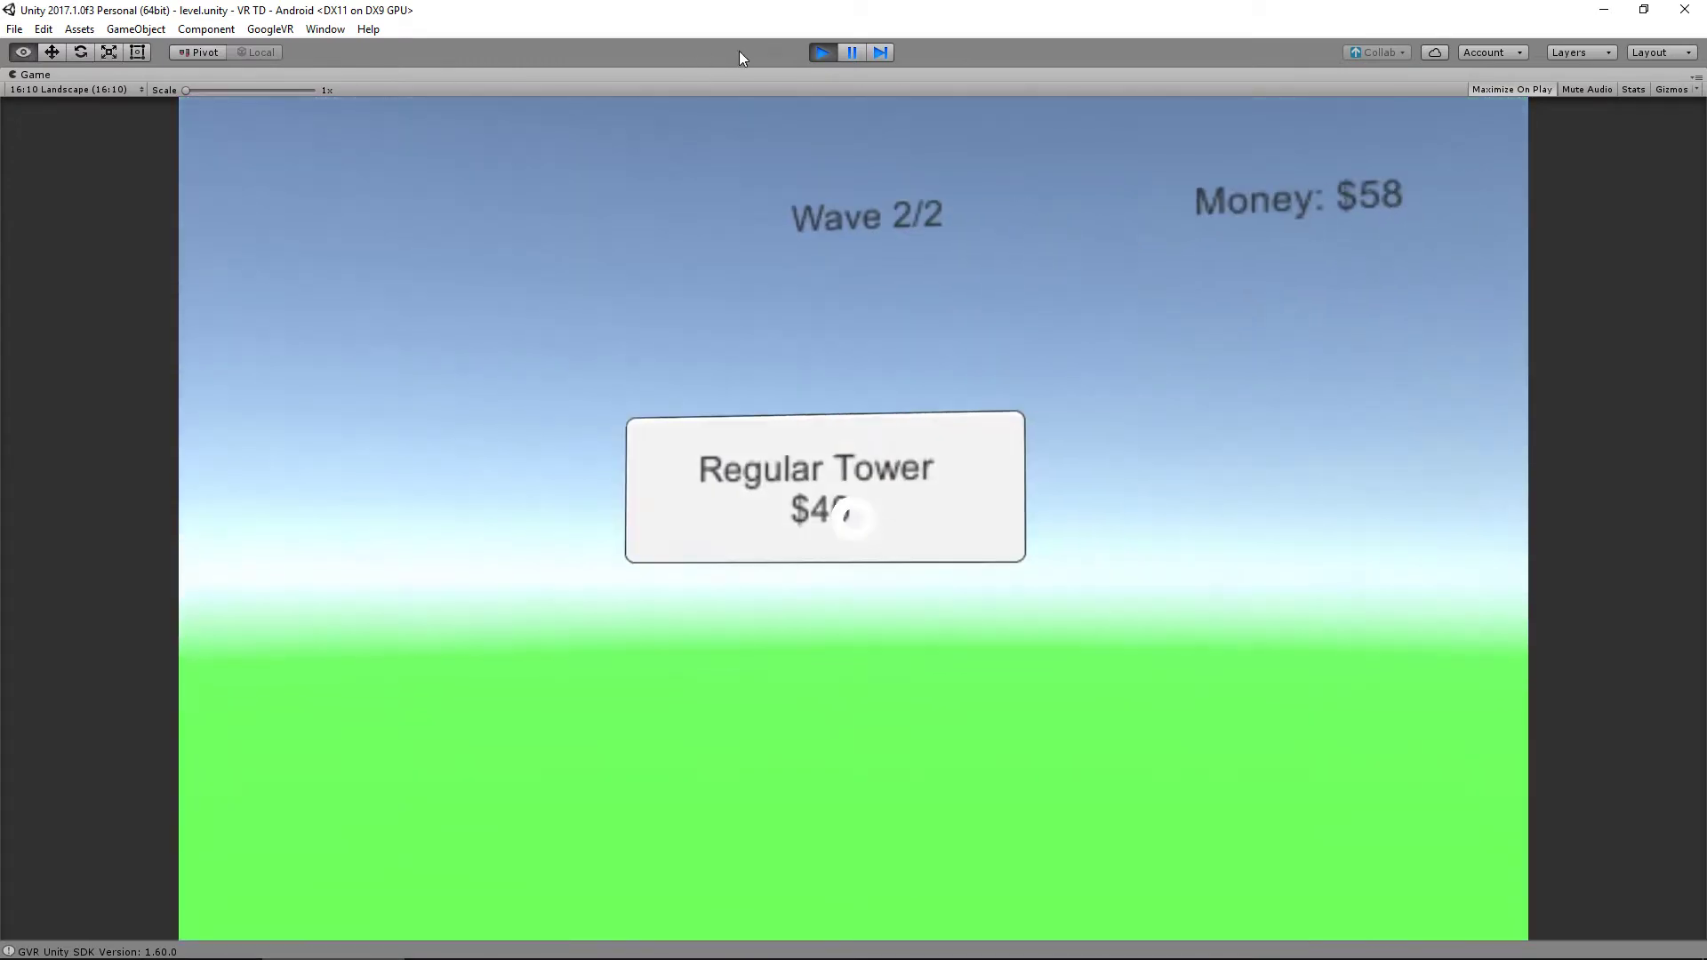
pyautogui.click(755, 129)
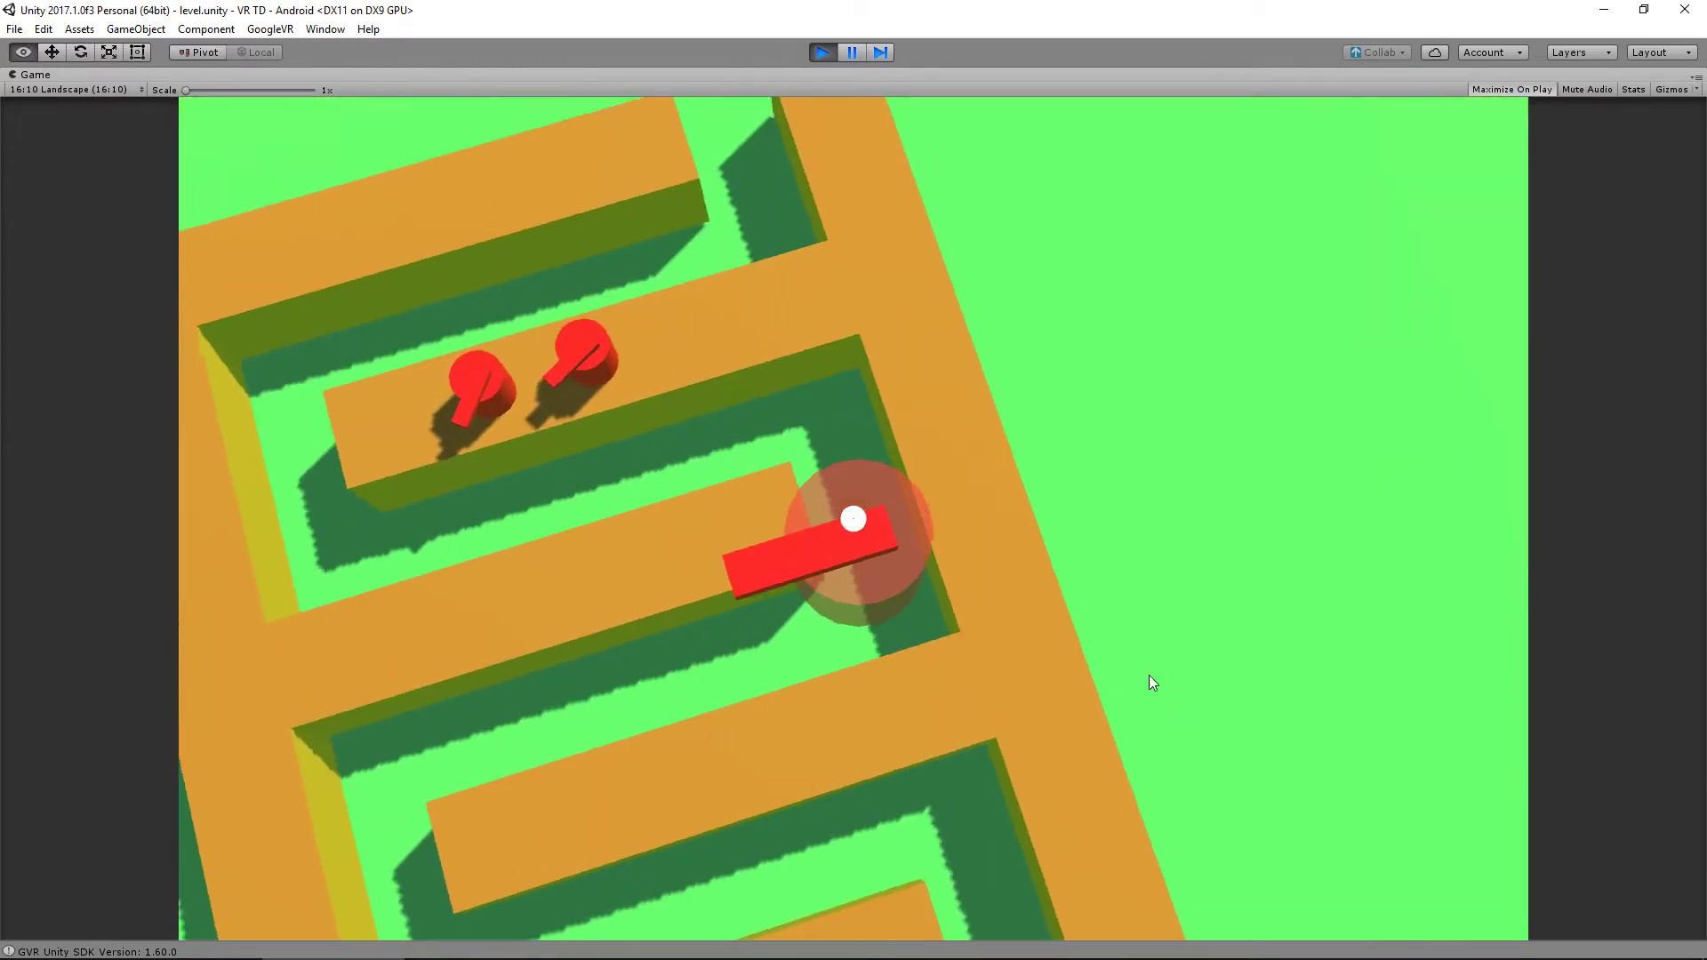
pyautogui.press('alt')
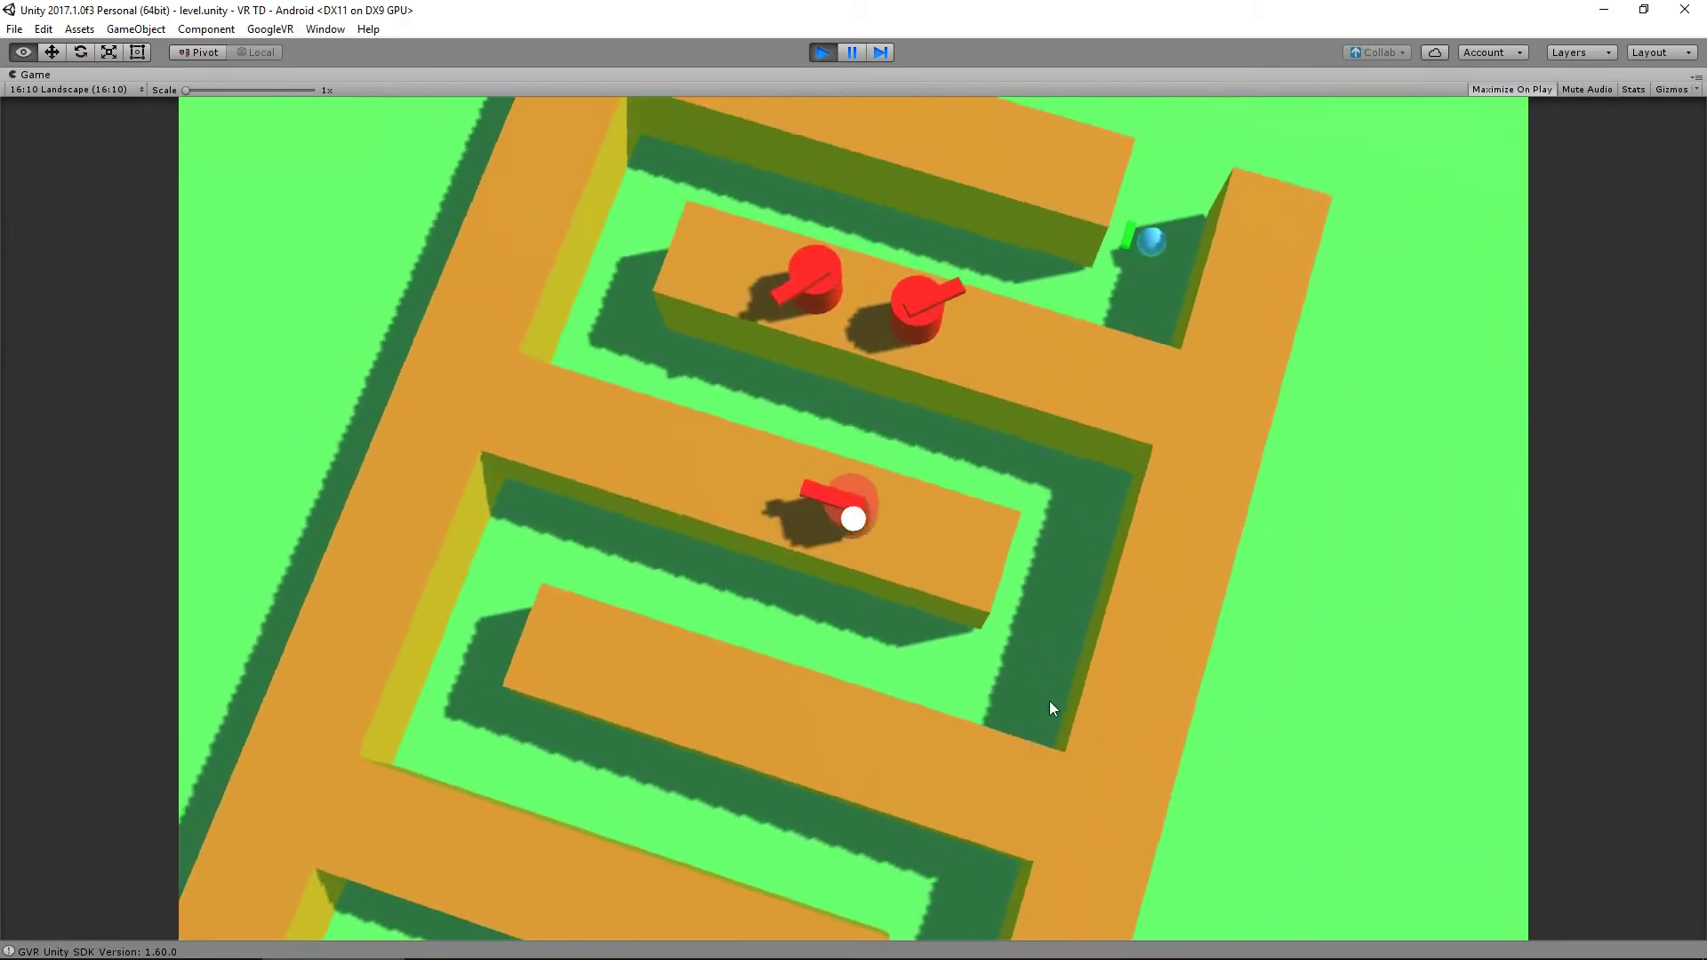
pyautogui.press('alt')
pyautogui.click(1092, 701)
pyautogui.press('alt')
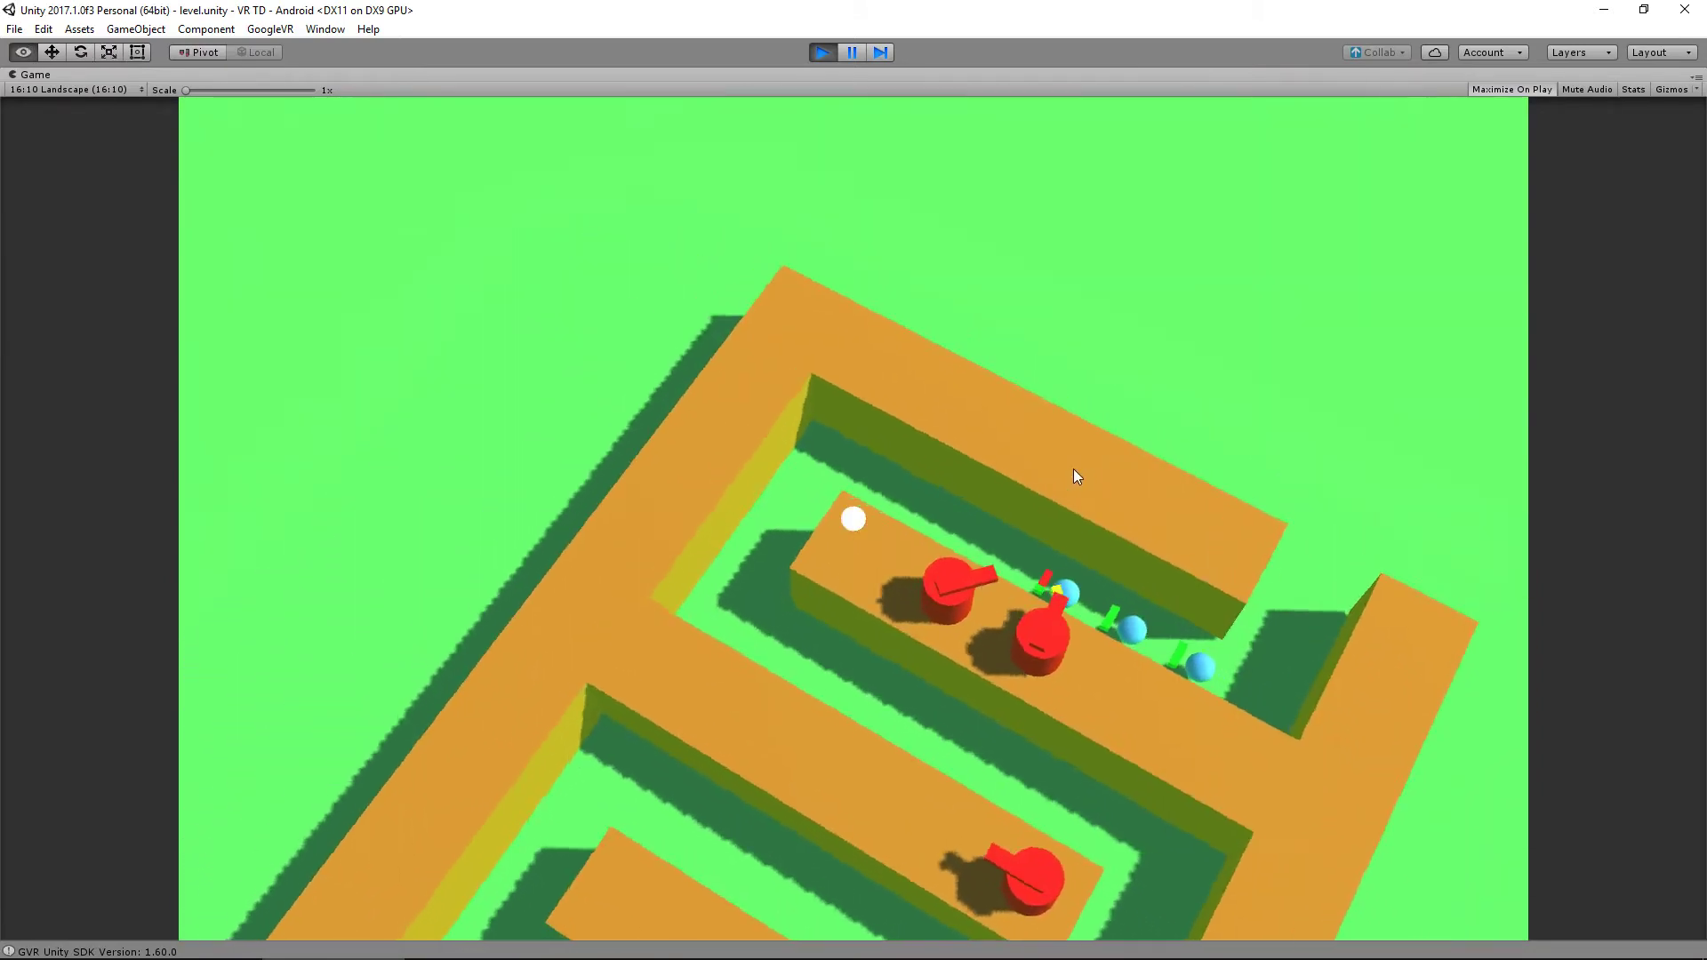
# Look around the level while the towers shoot the enemy wave, and stop play mode.
pyautogui.press('alt')
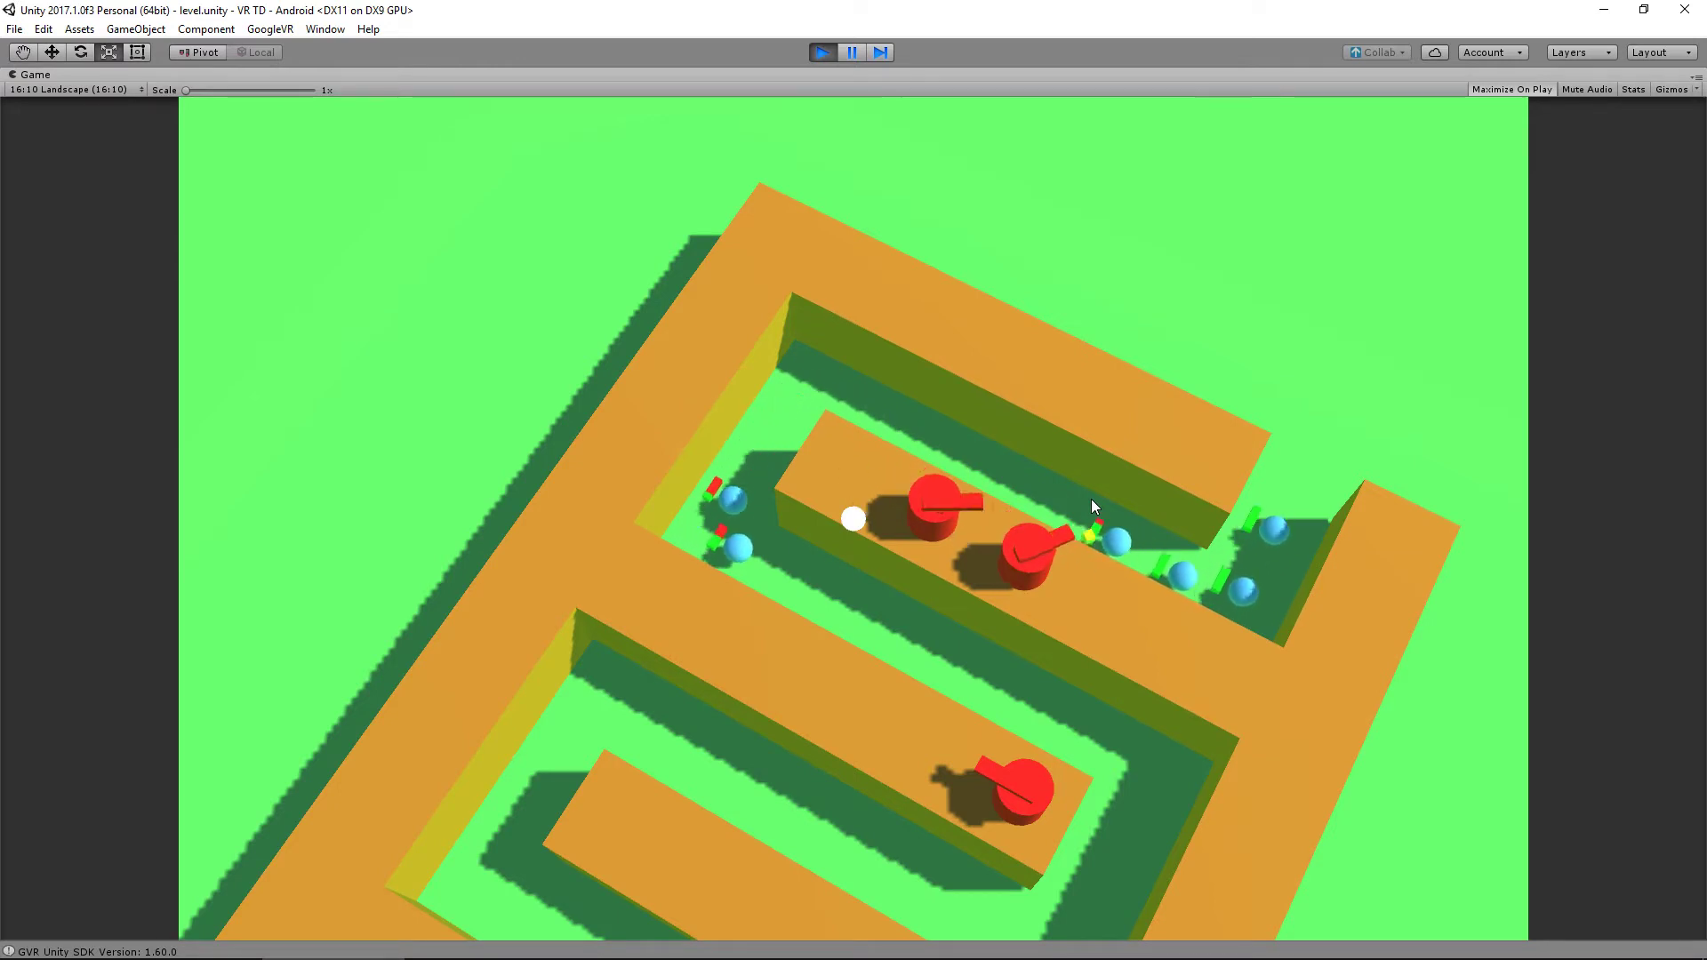
pyautogui.press('alt')
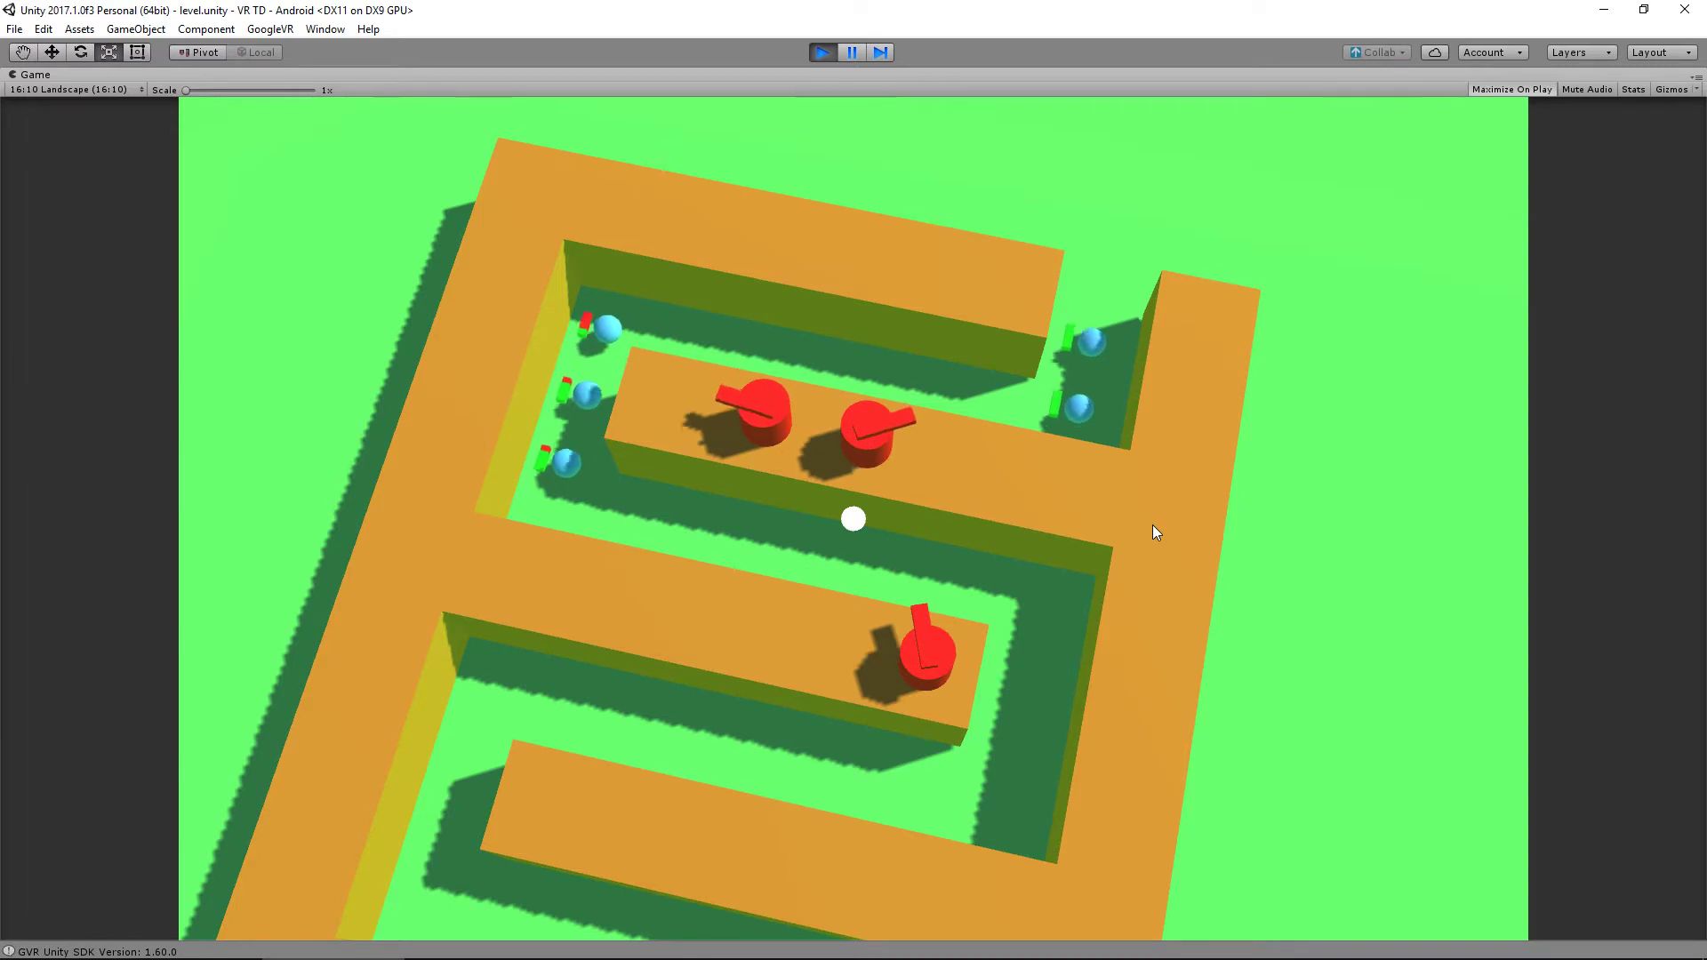
pyautogui.hotkey('ctrl', 'p')
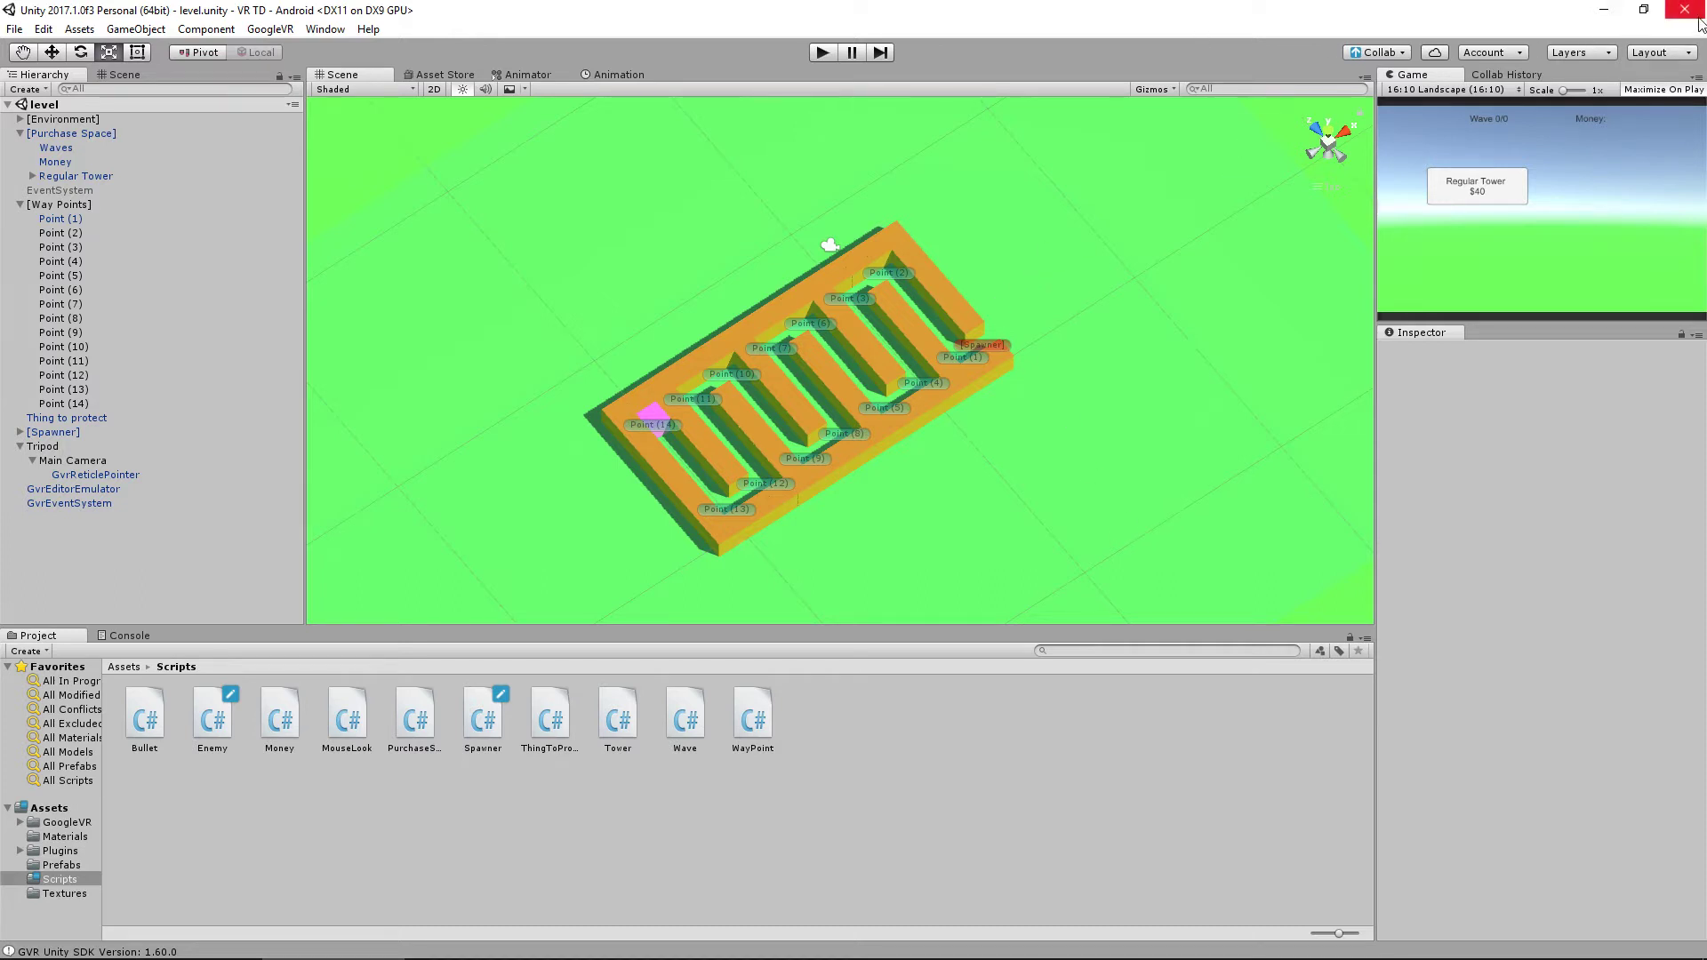
# Leave the open project, launch Unity again from the desktop and create a 3D project named VR TD 2 on the Desktop.
pyautogui.press('super+d')
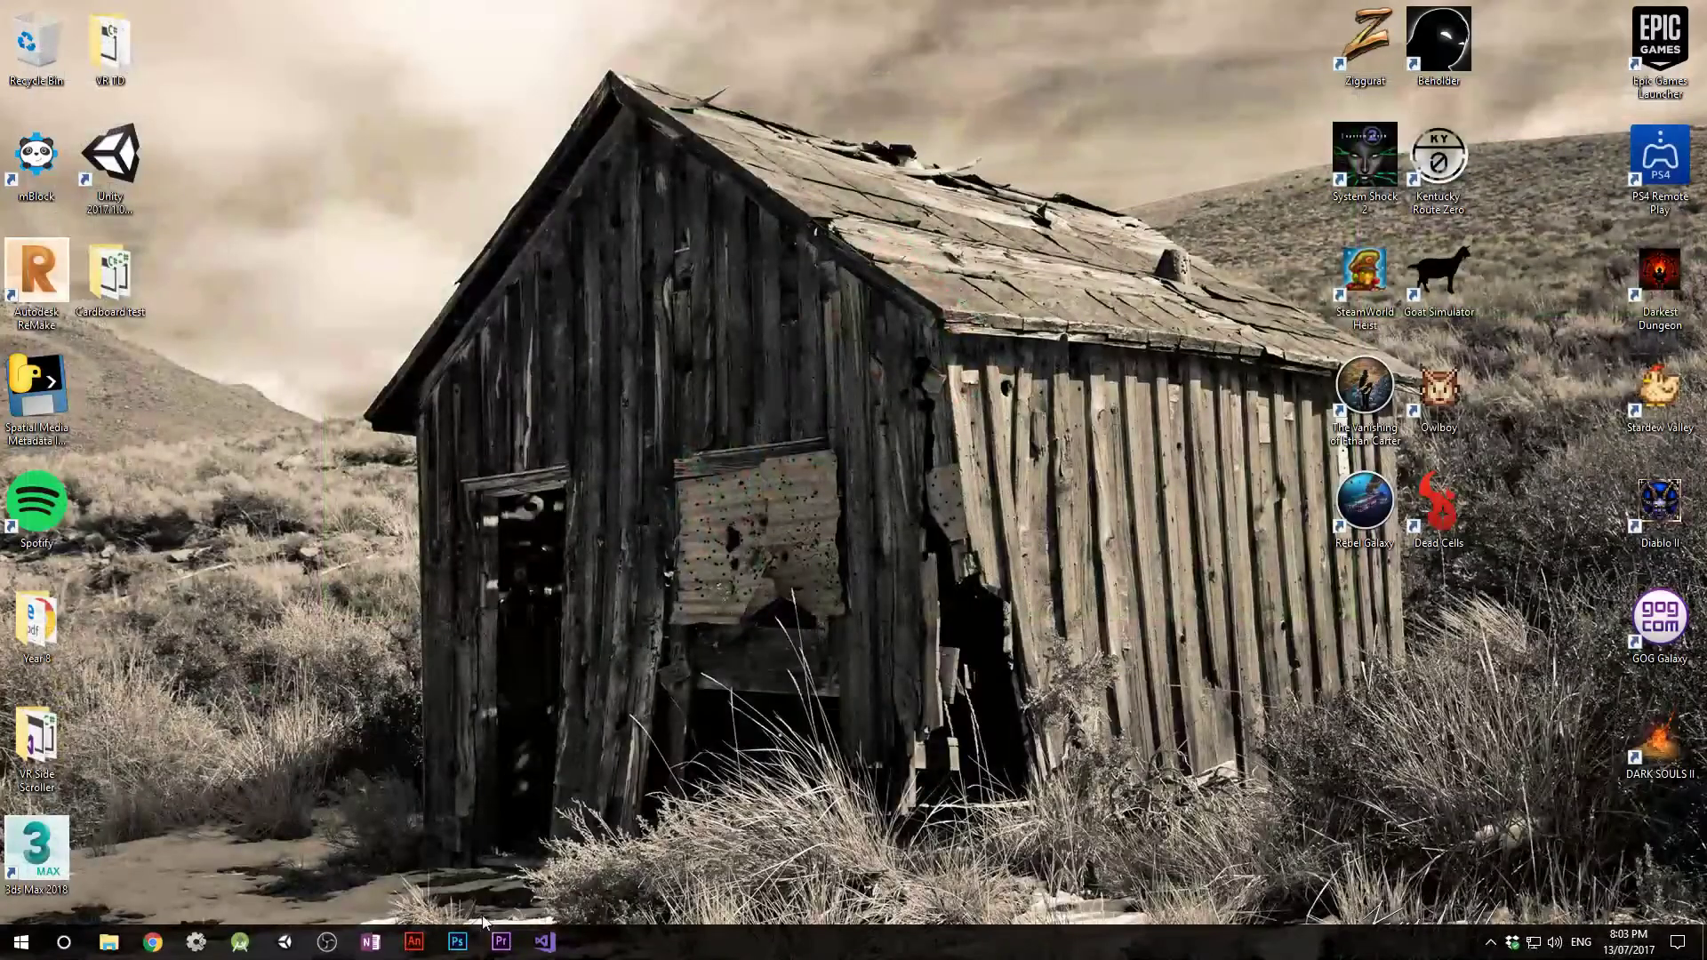
pyautogui.click(337, 948)
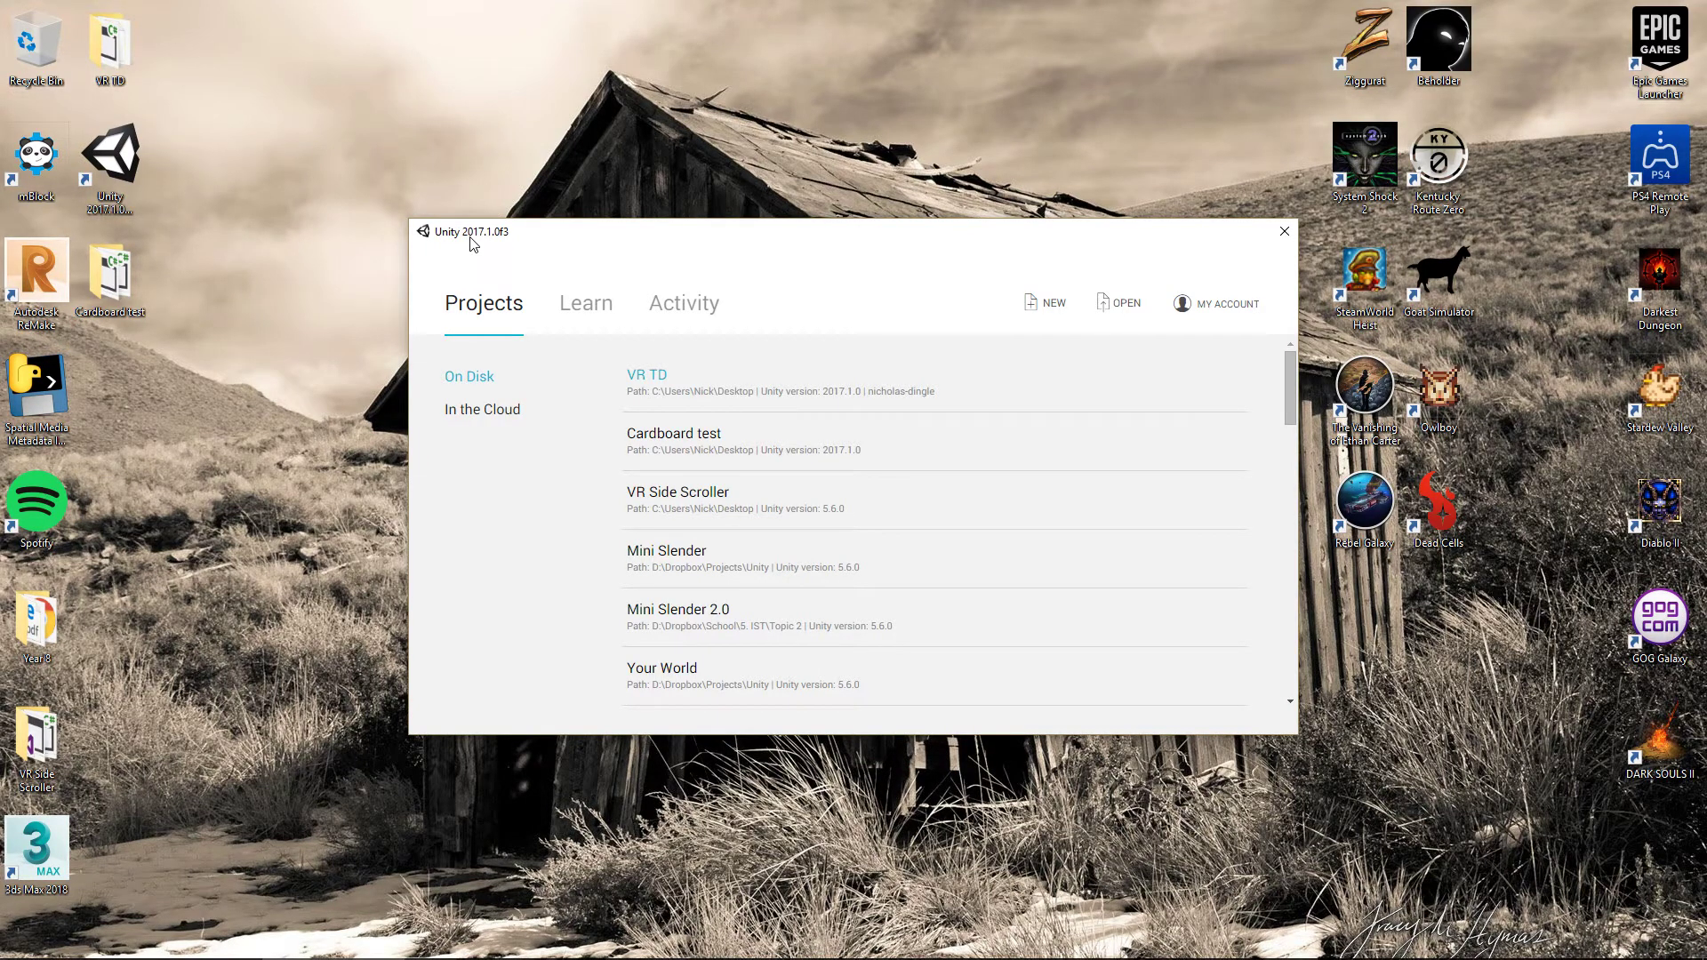
pyautogui.click(1050, 303)
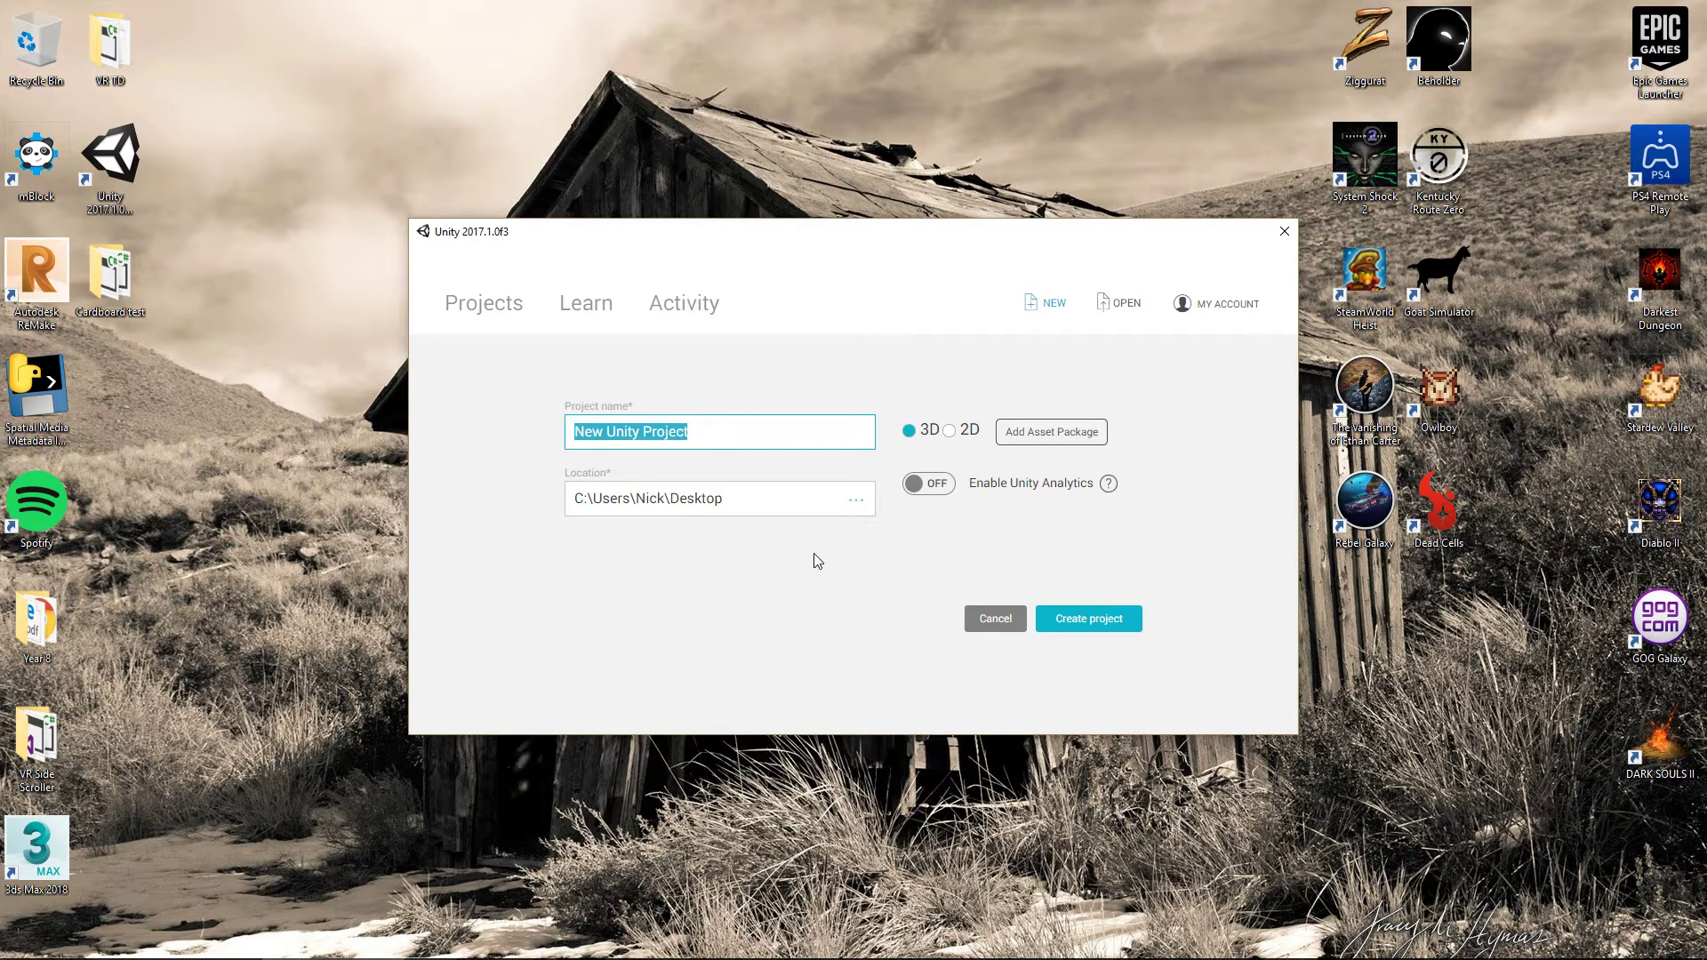
pyautogui.write('VR TD 2')
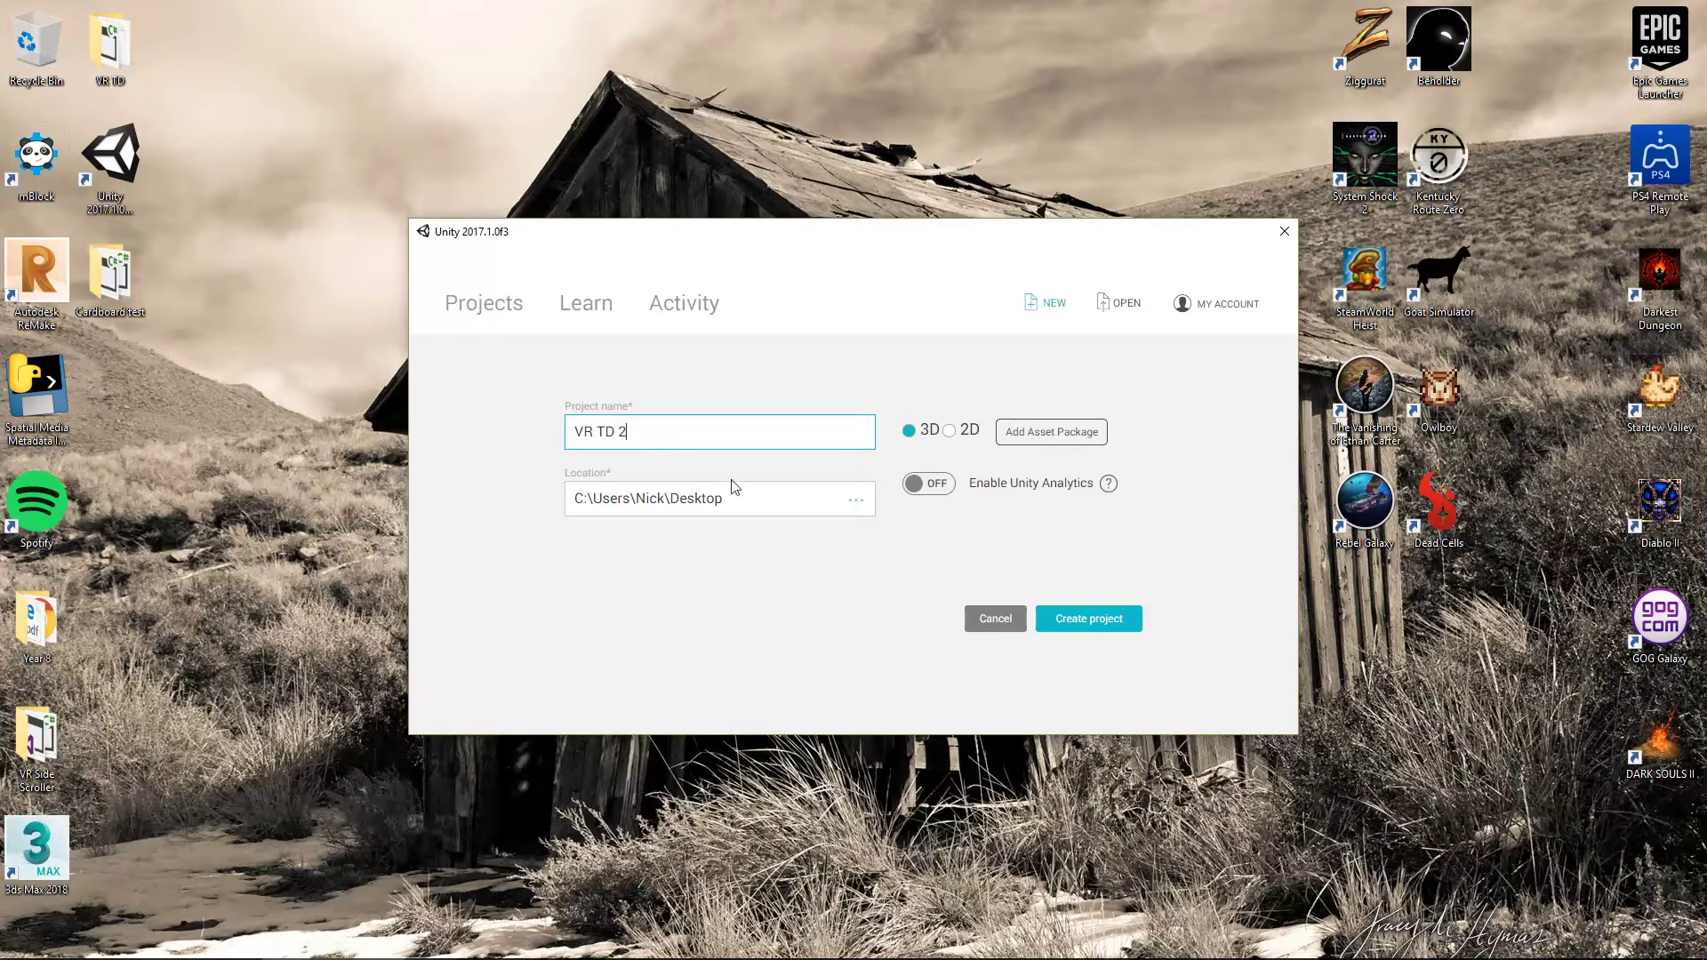
pyautogui.click(744, 508)
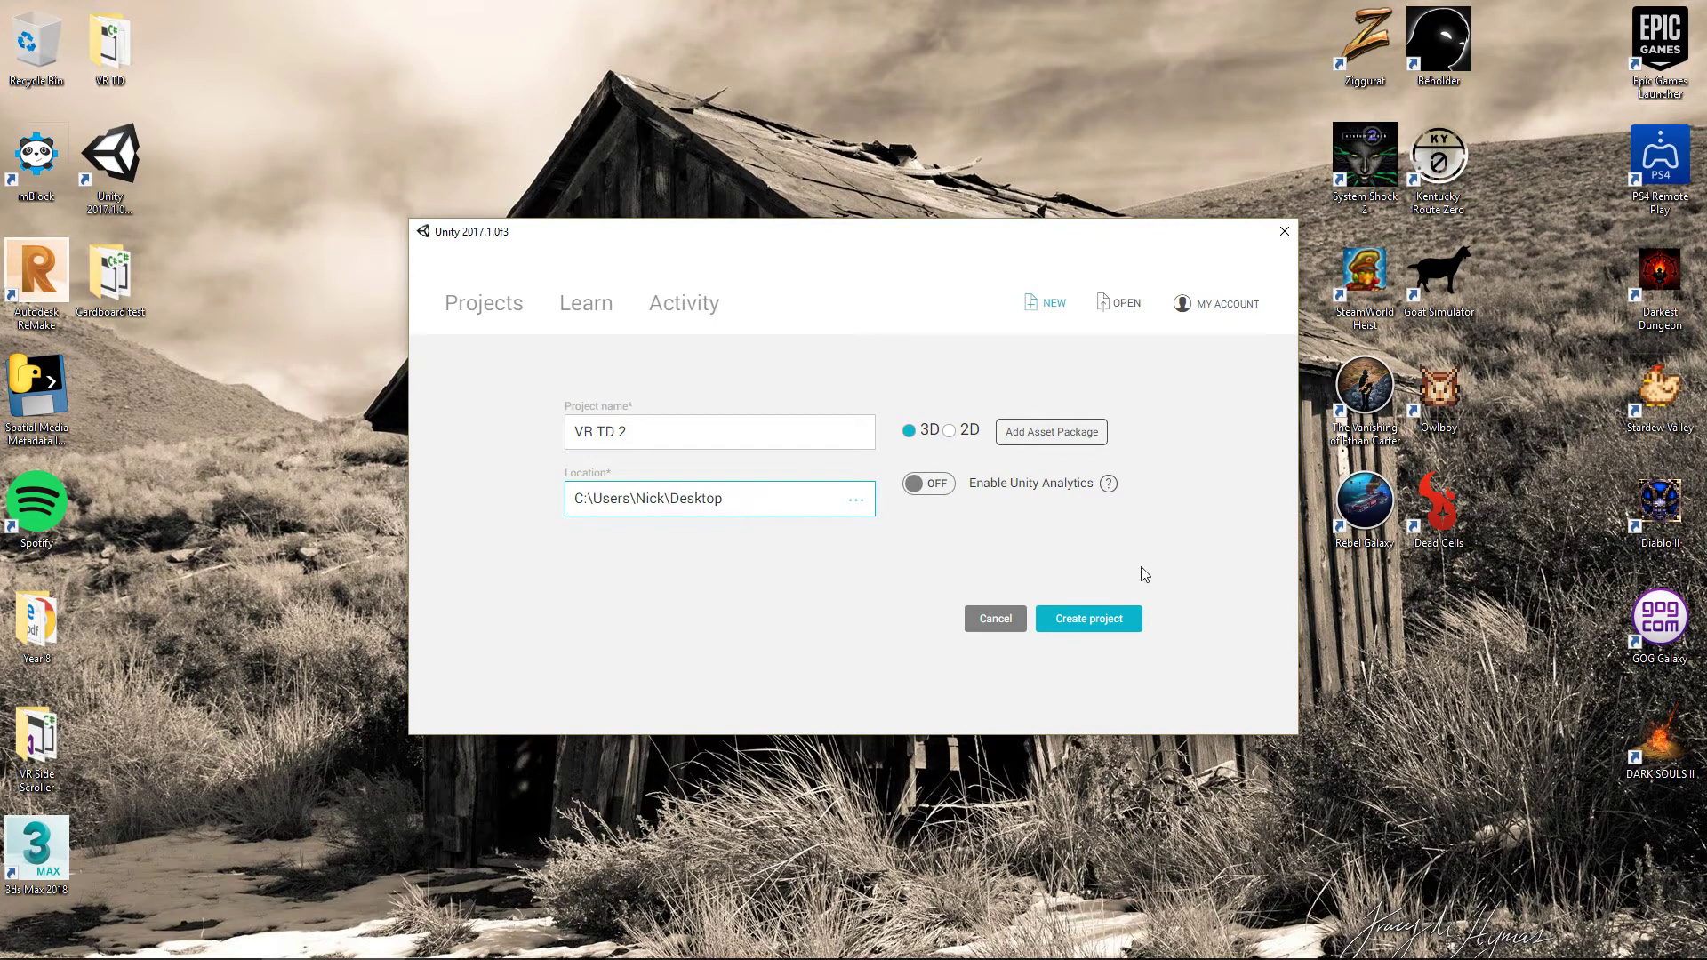
pyautogui.click(1114, 620)
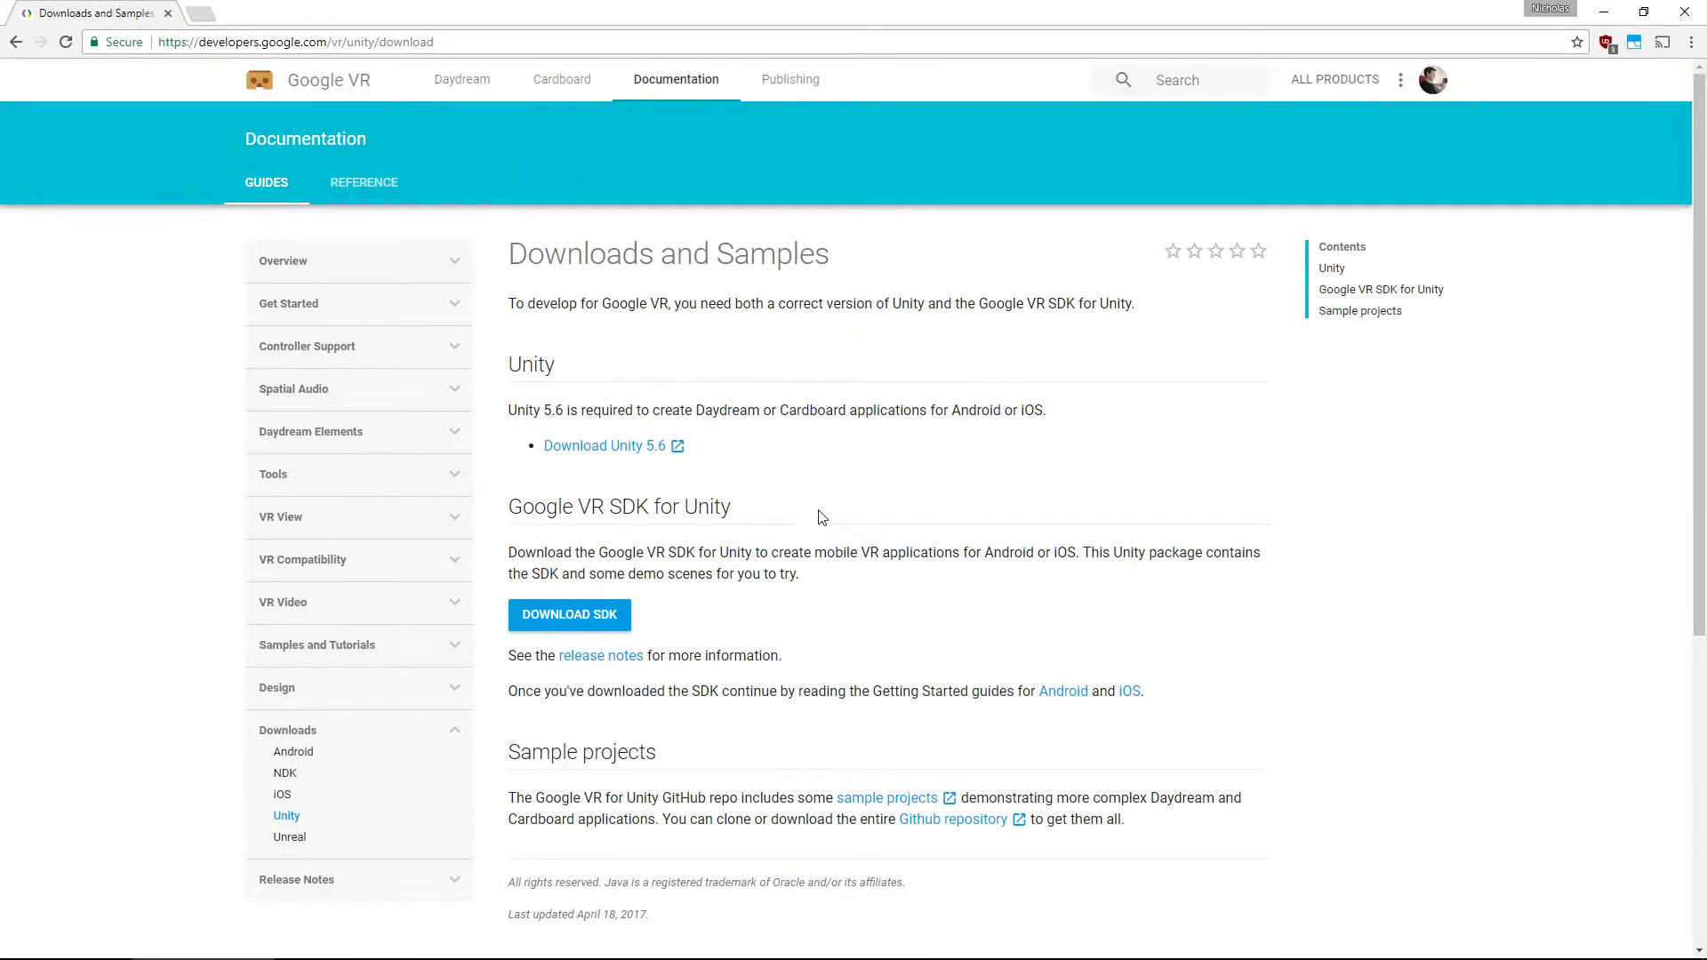
# Download the Google VR SDK for Unity from its page in the browser and open the downloaded package in Unity.
pyautogui.click(588, 614)
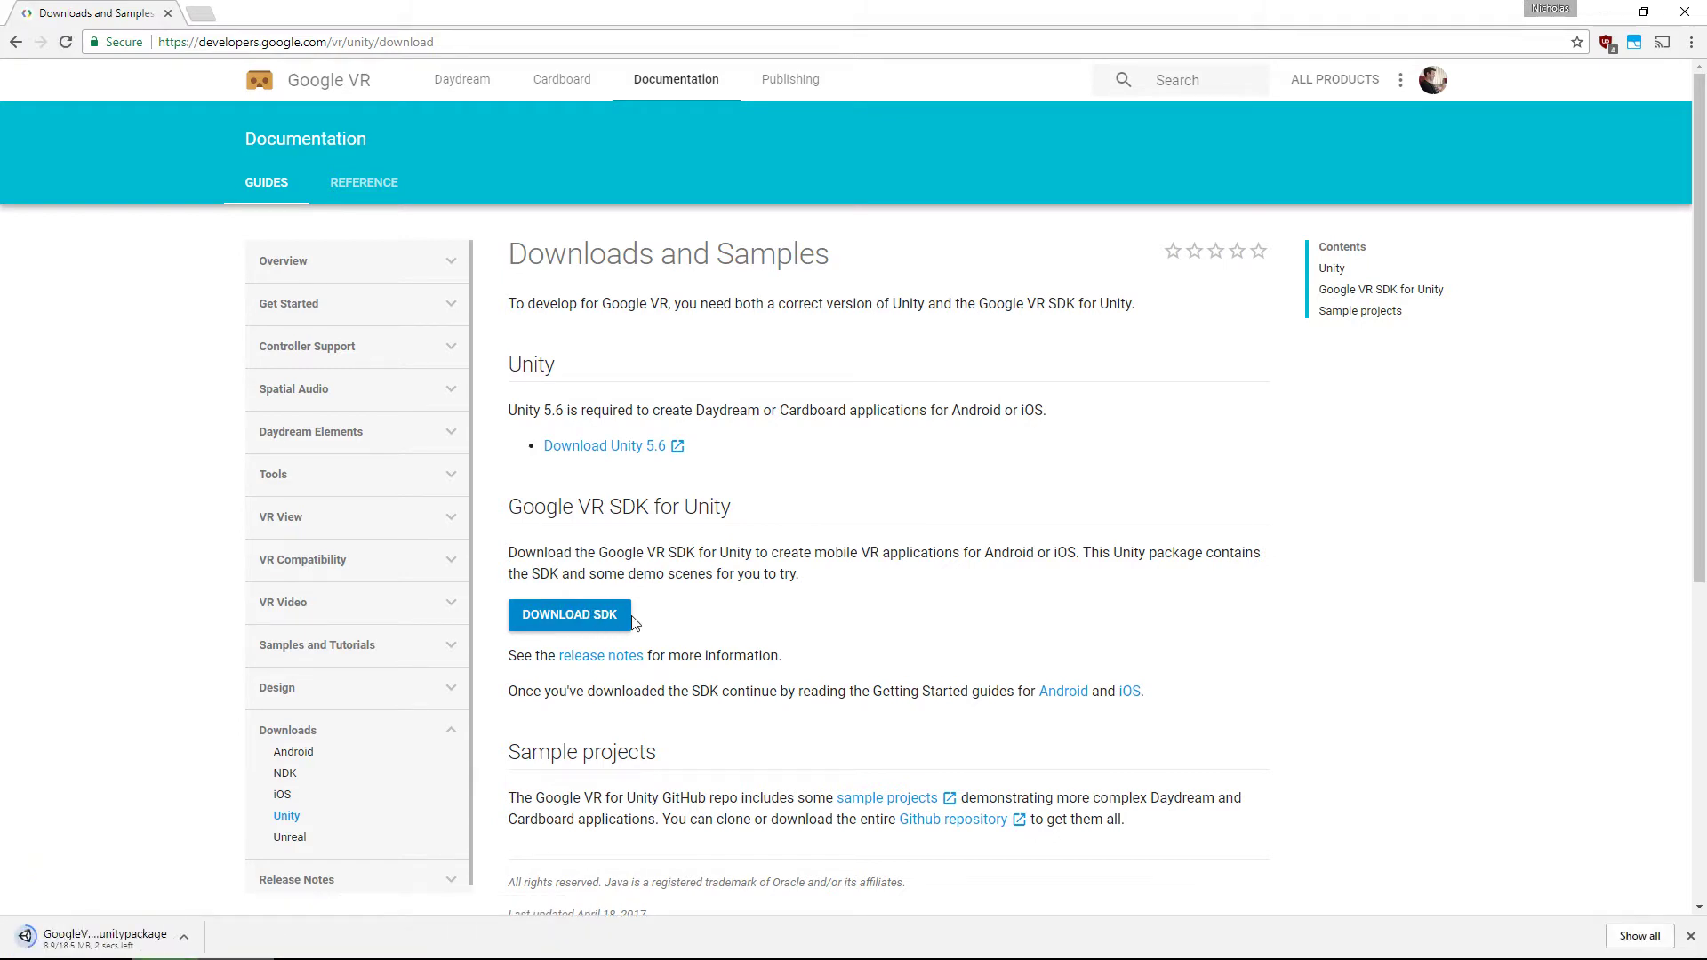
pyautogui.click(129, 939)
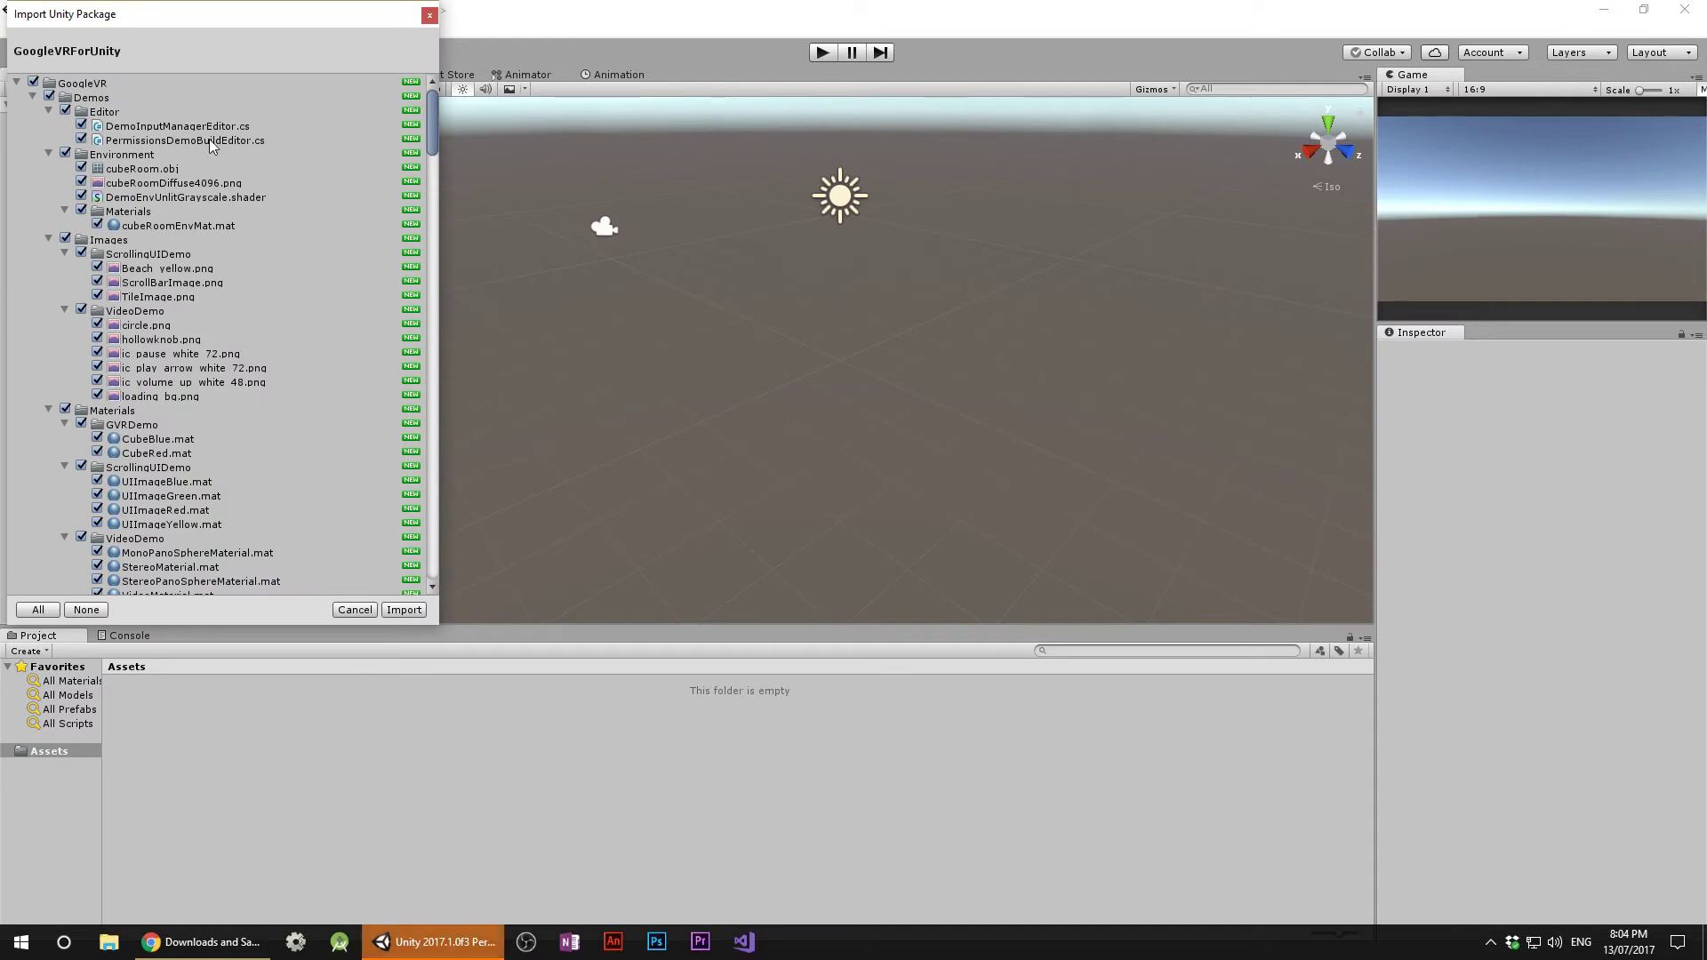
# Import the GoogleVRForUnity package without the Demos folder and GVRVideoPlayer.unitypackage.
pyautogui.click(49, 96)
pyautogui.click(32, 96)
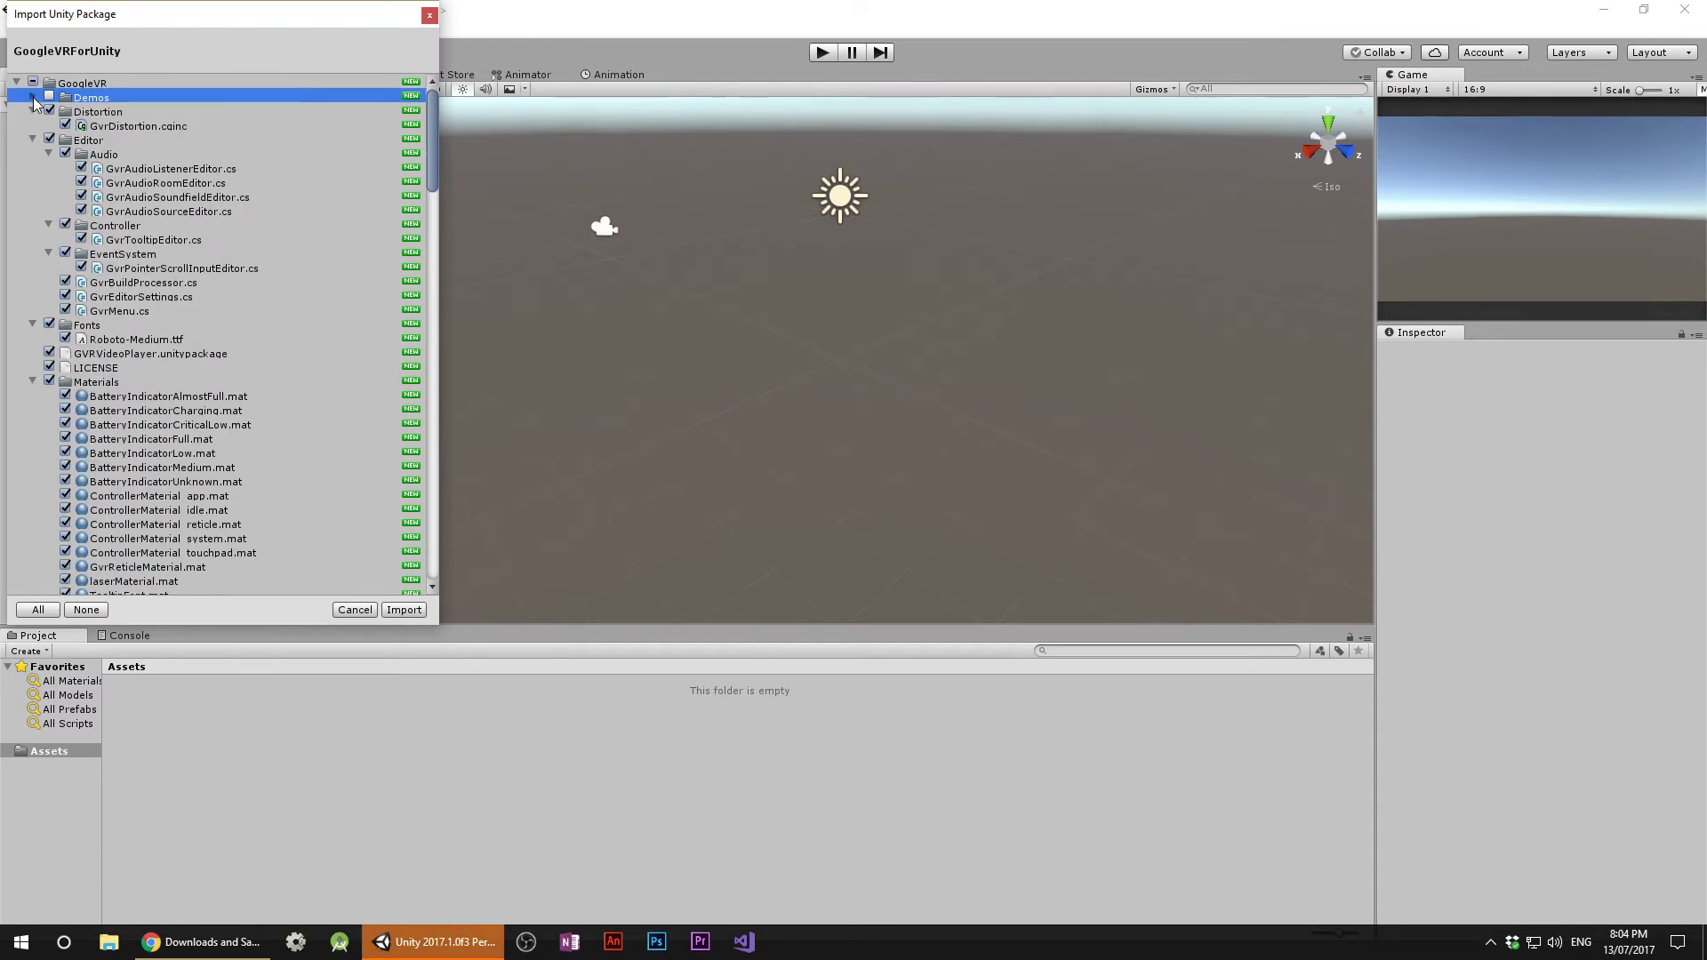
pyautogui.click(34, 126)
pyautogui.click(33, 140)
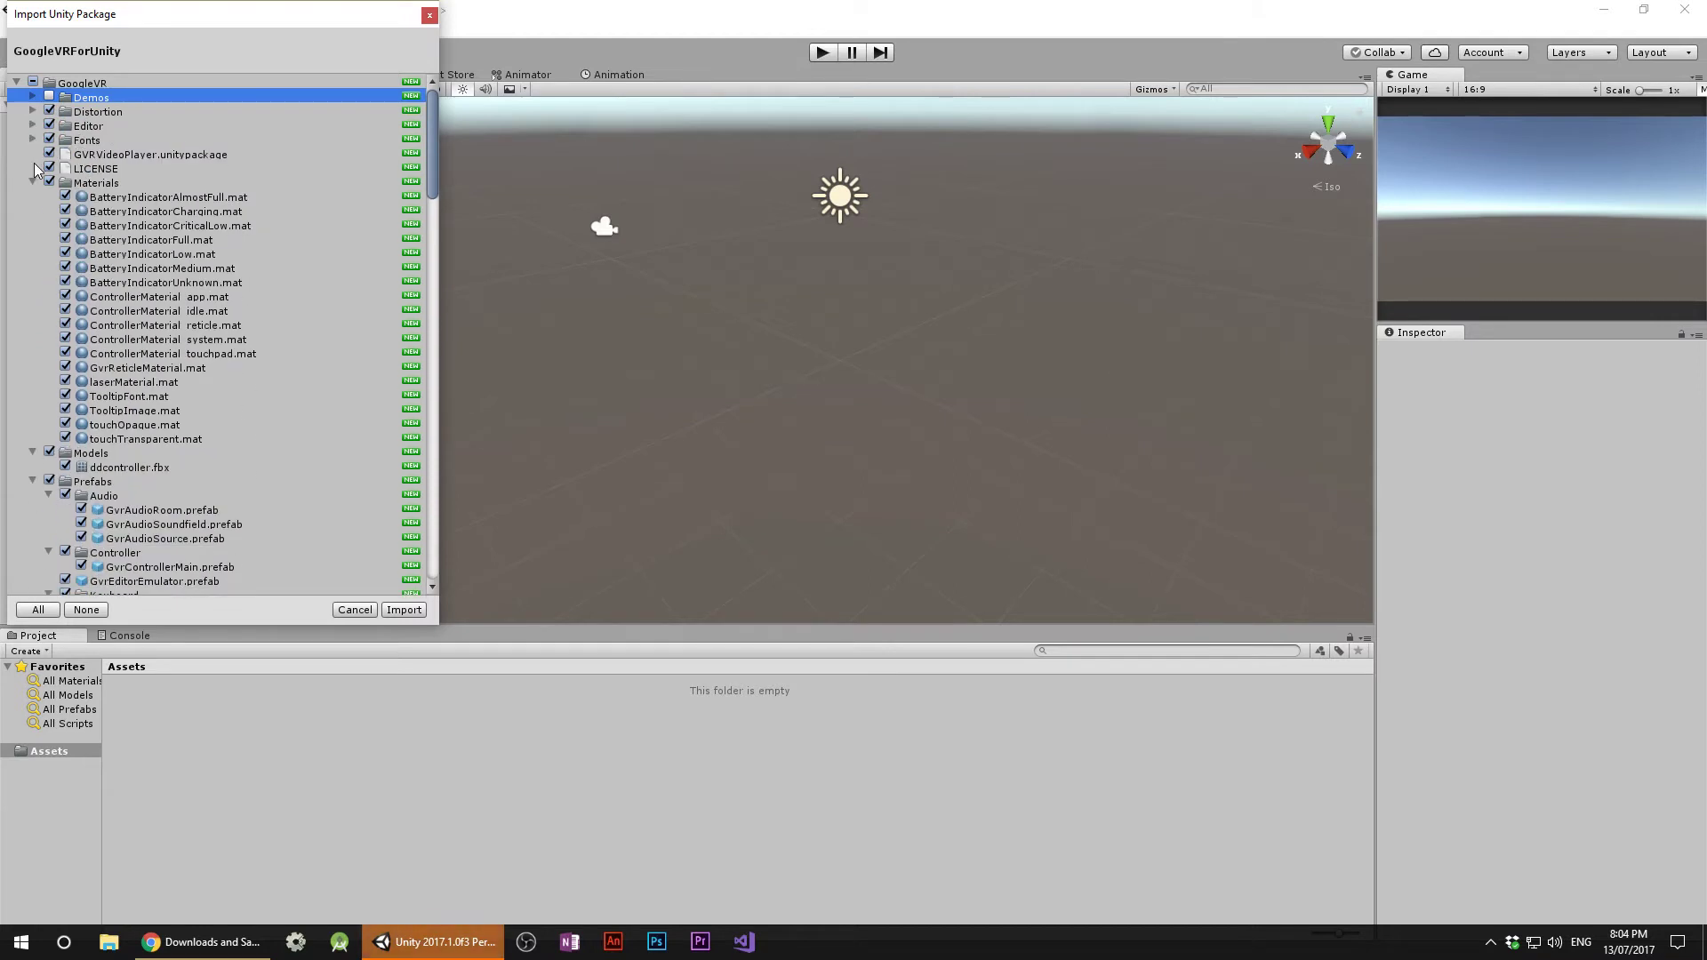
pyautogui.click(49, 154)
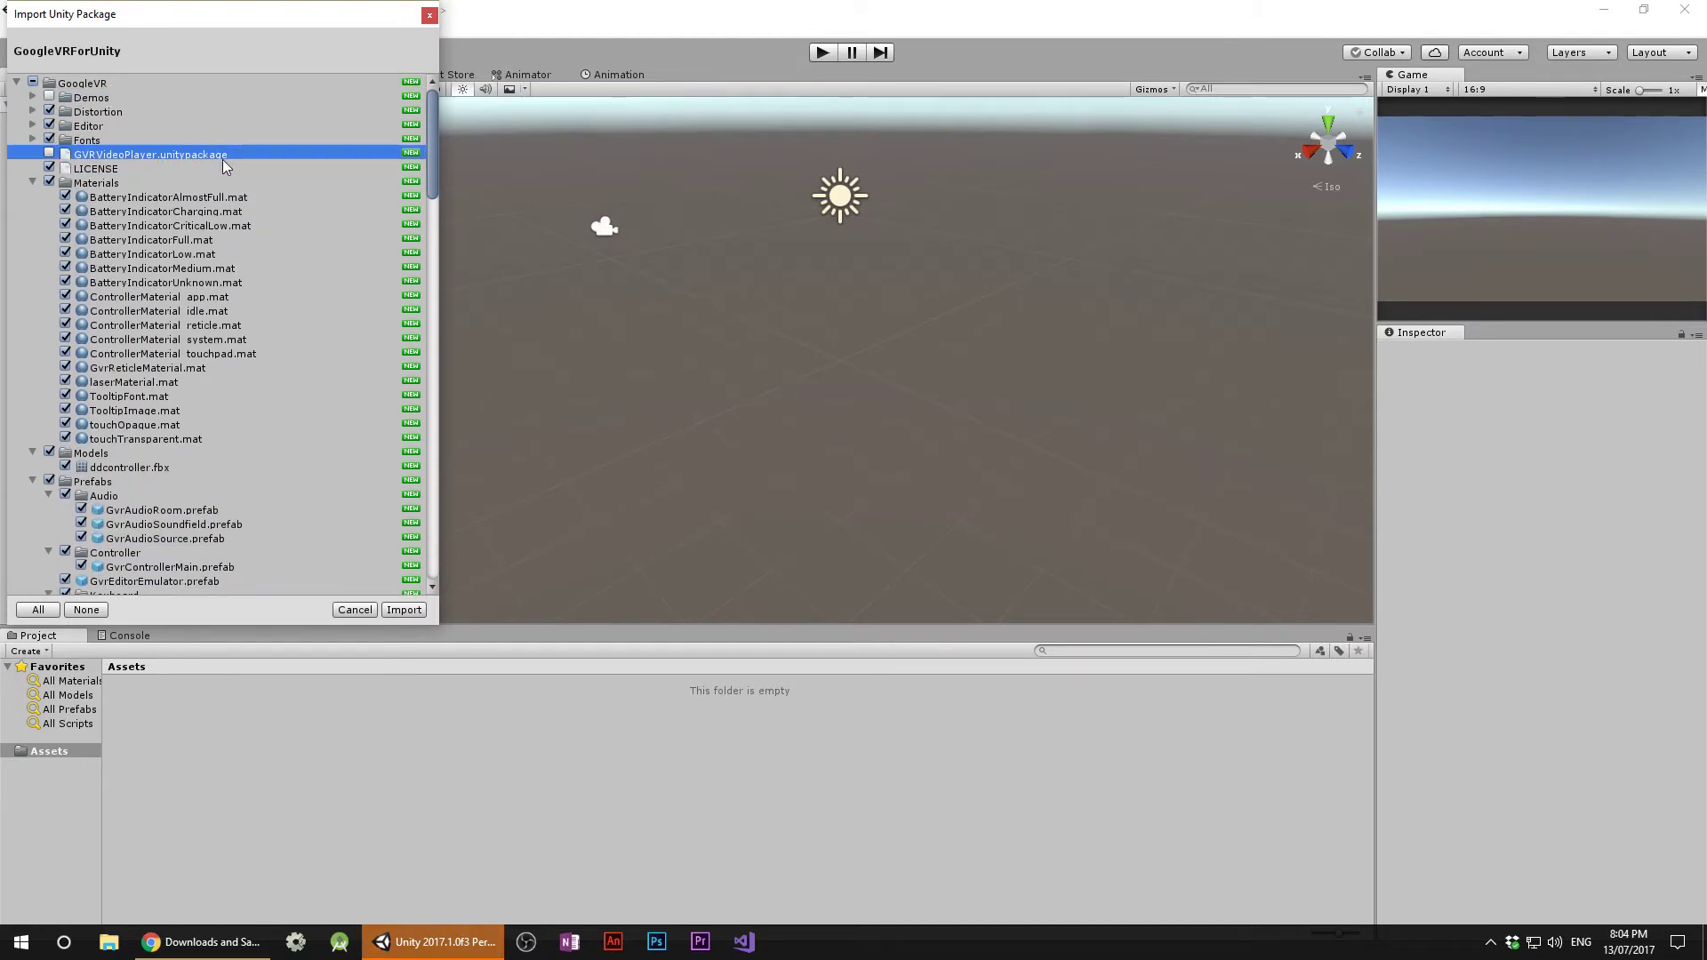
pyautogui.scroll(-5, 153, 524)
pyautogui.scroll(5, 159, 591)
pyautogui.press('Escape')
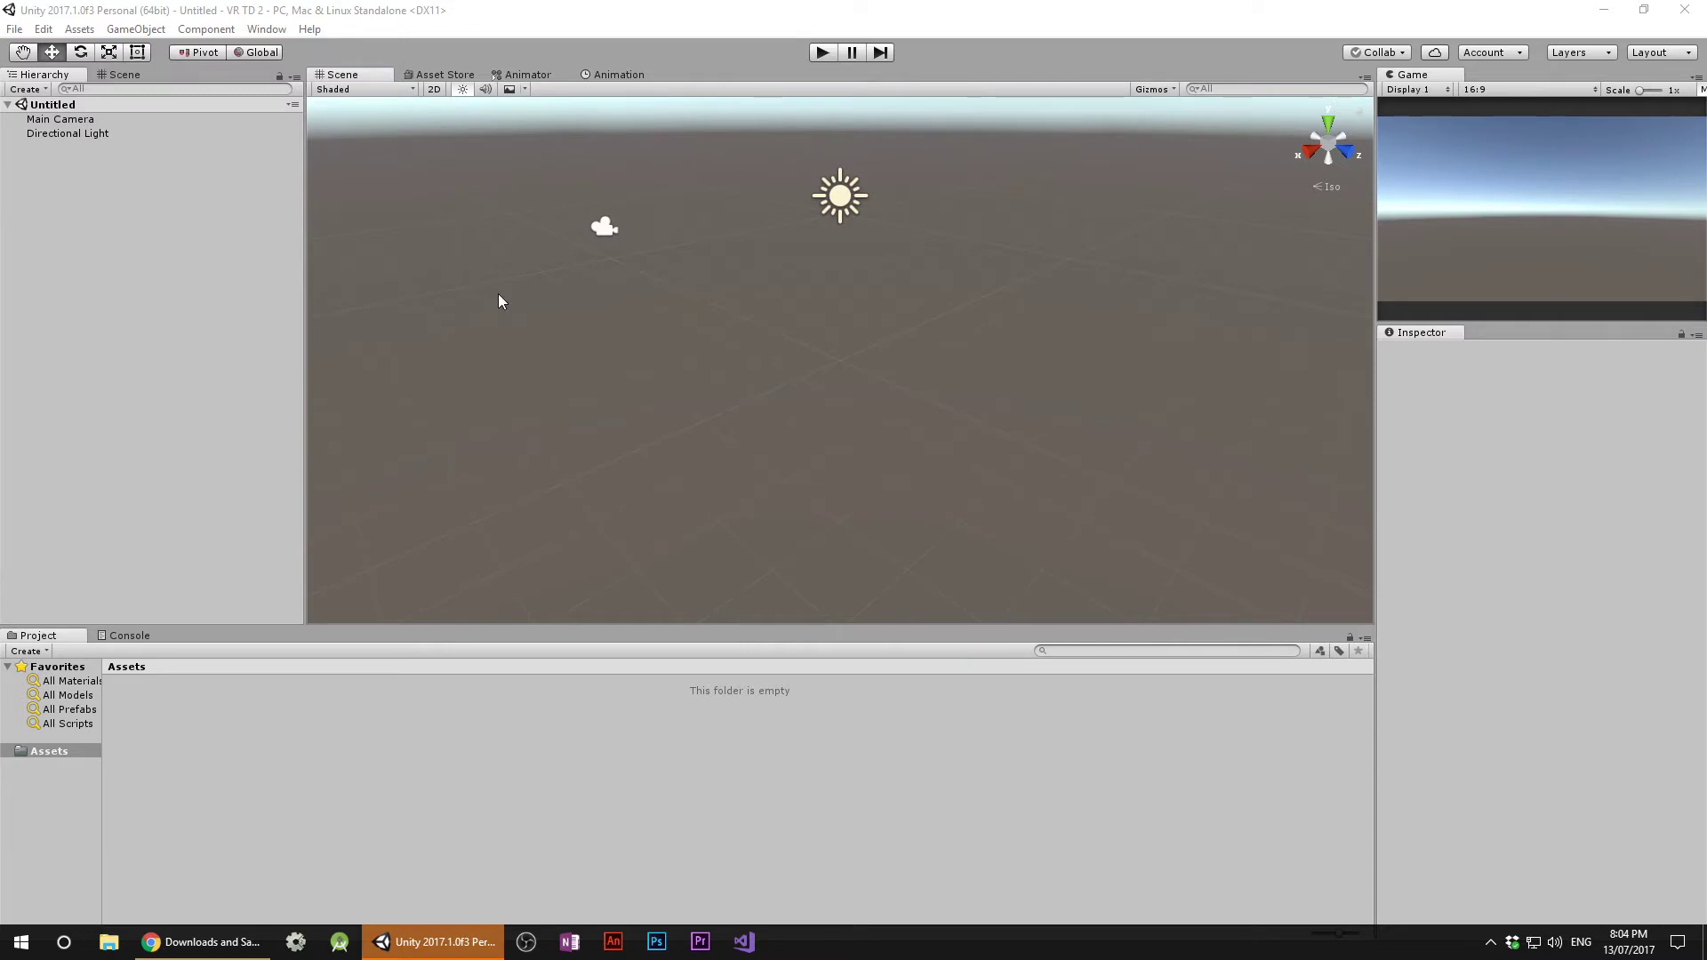
pyautogui.click(404, 610)
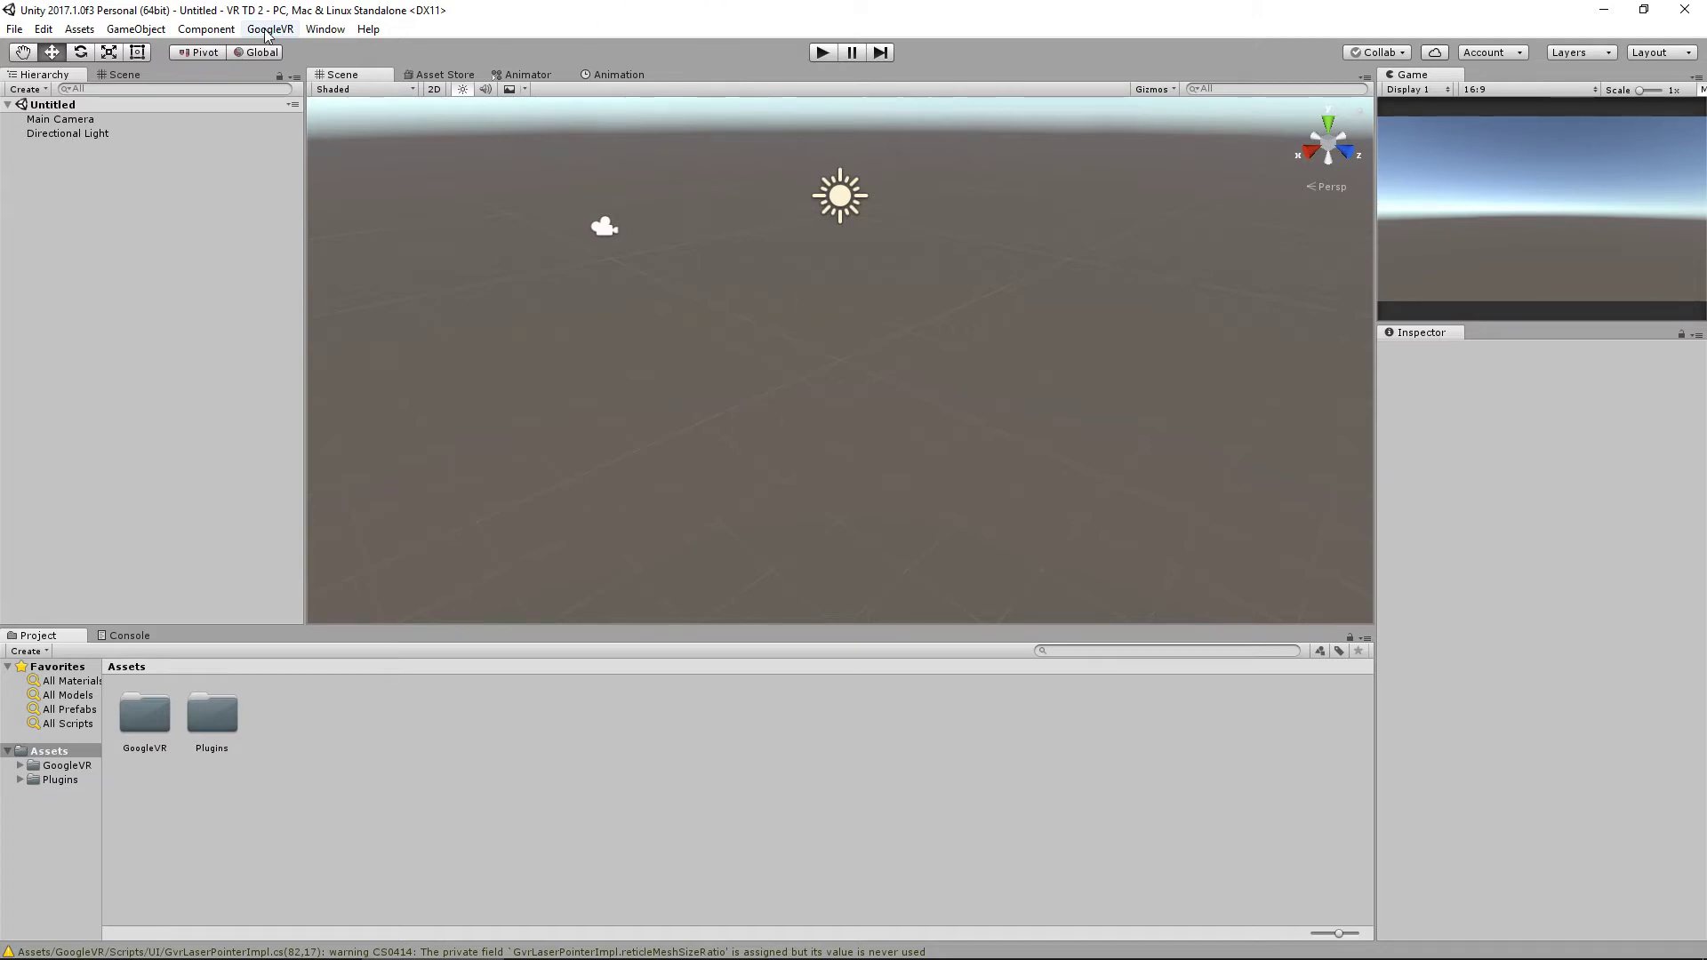
# Switch the project's build platform to Android in the Build Settings.
pyautogui.click(11, 34)
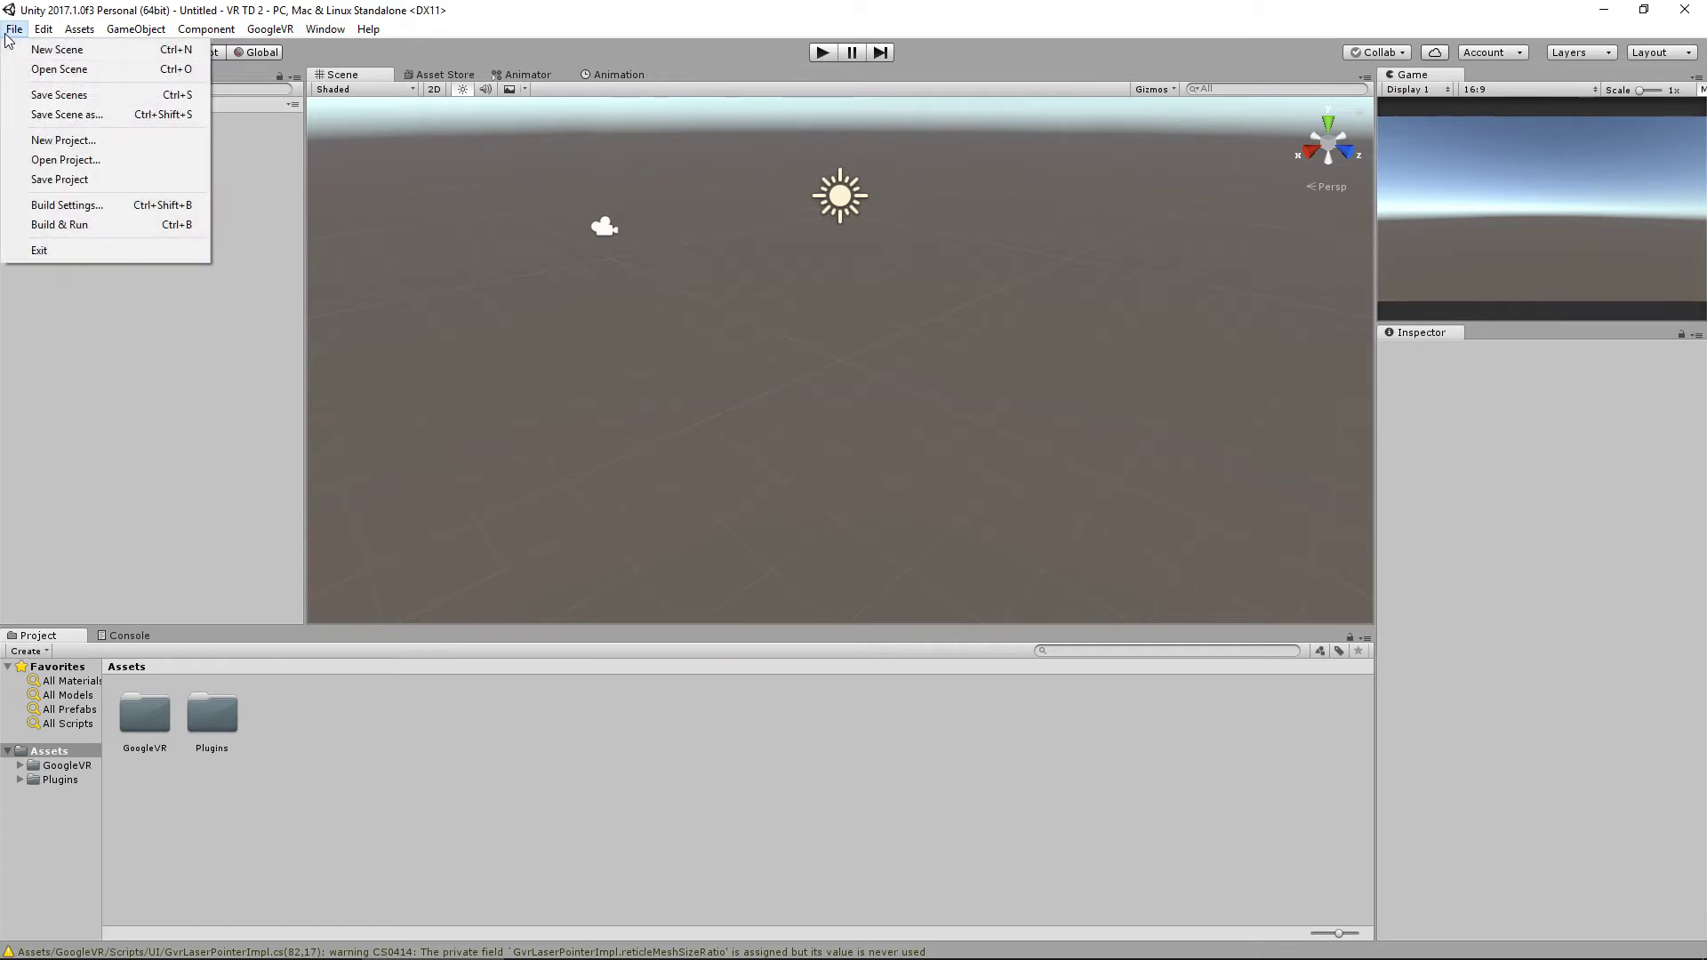
pyautogui.click(93, 206)
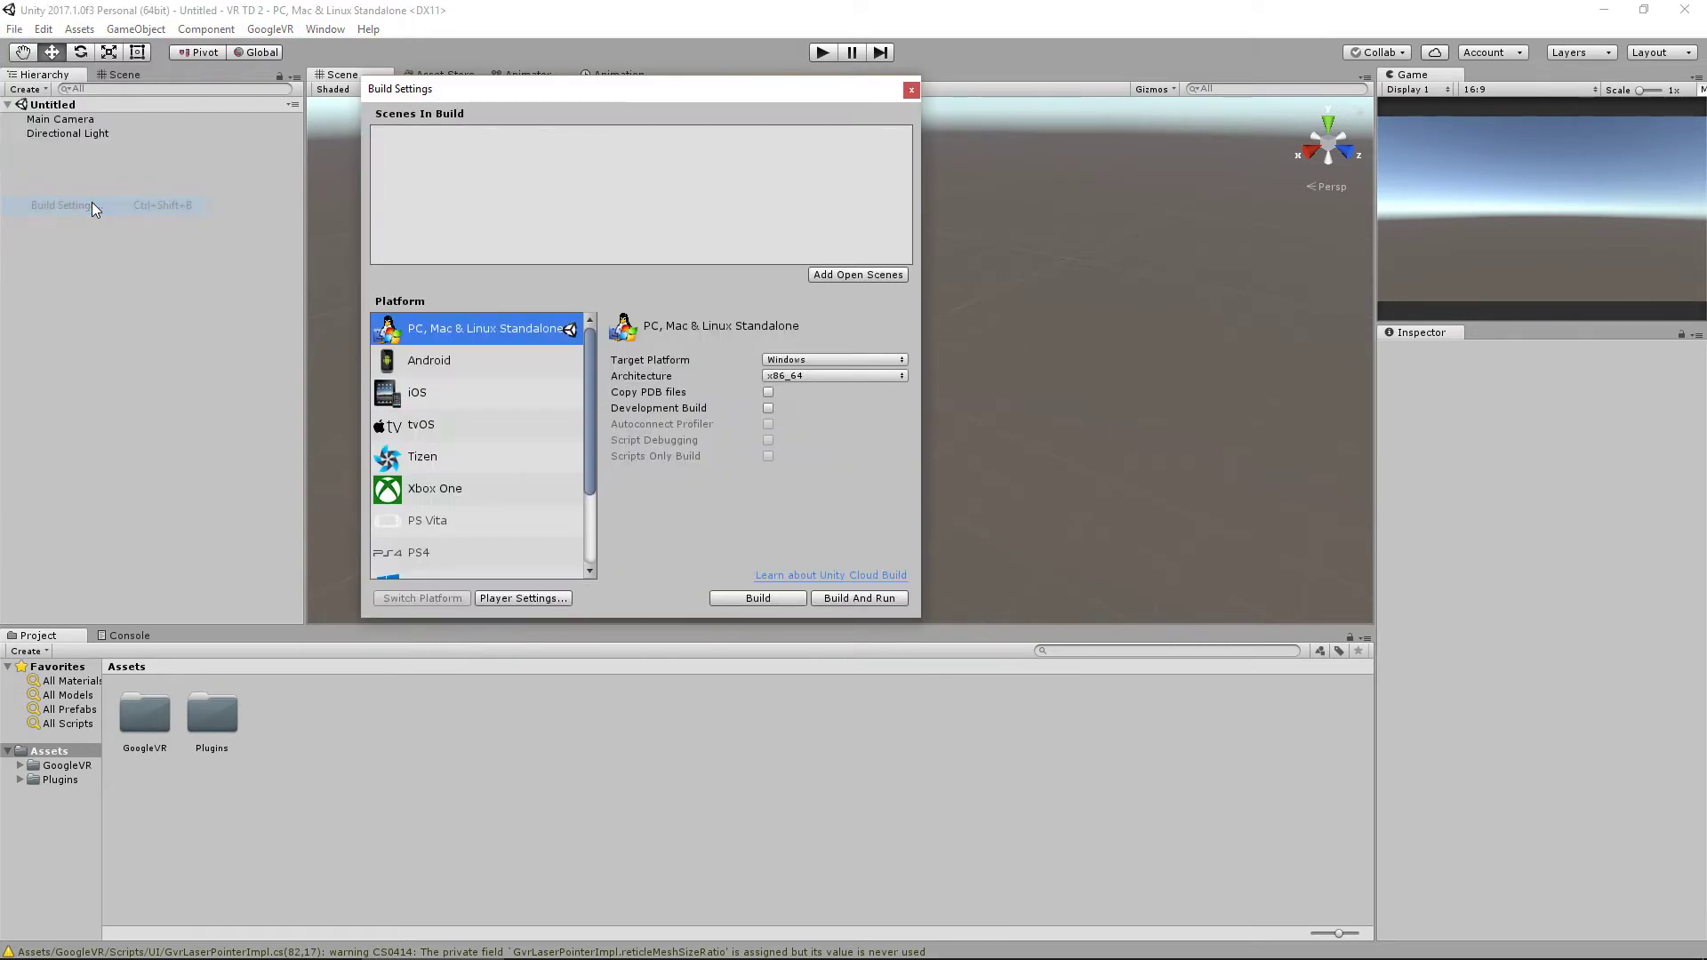
pyautogui.click(461, 366)
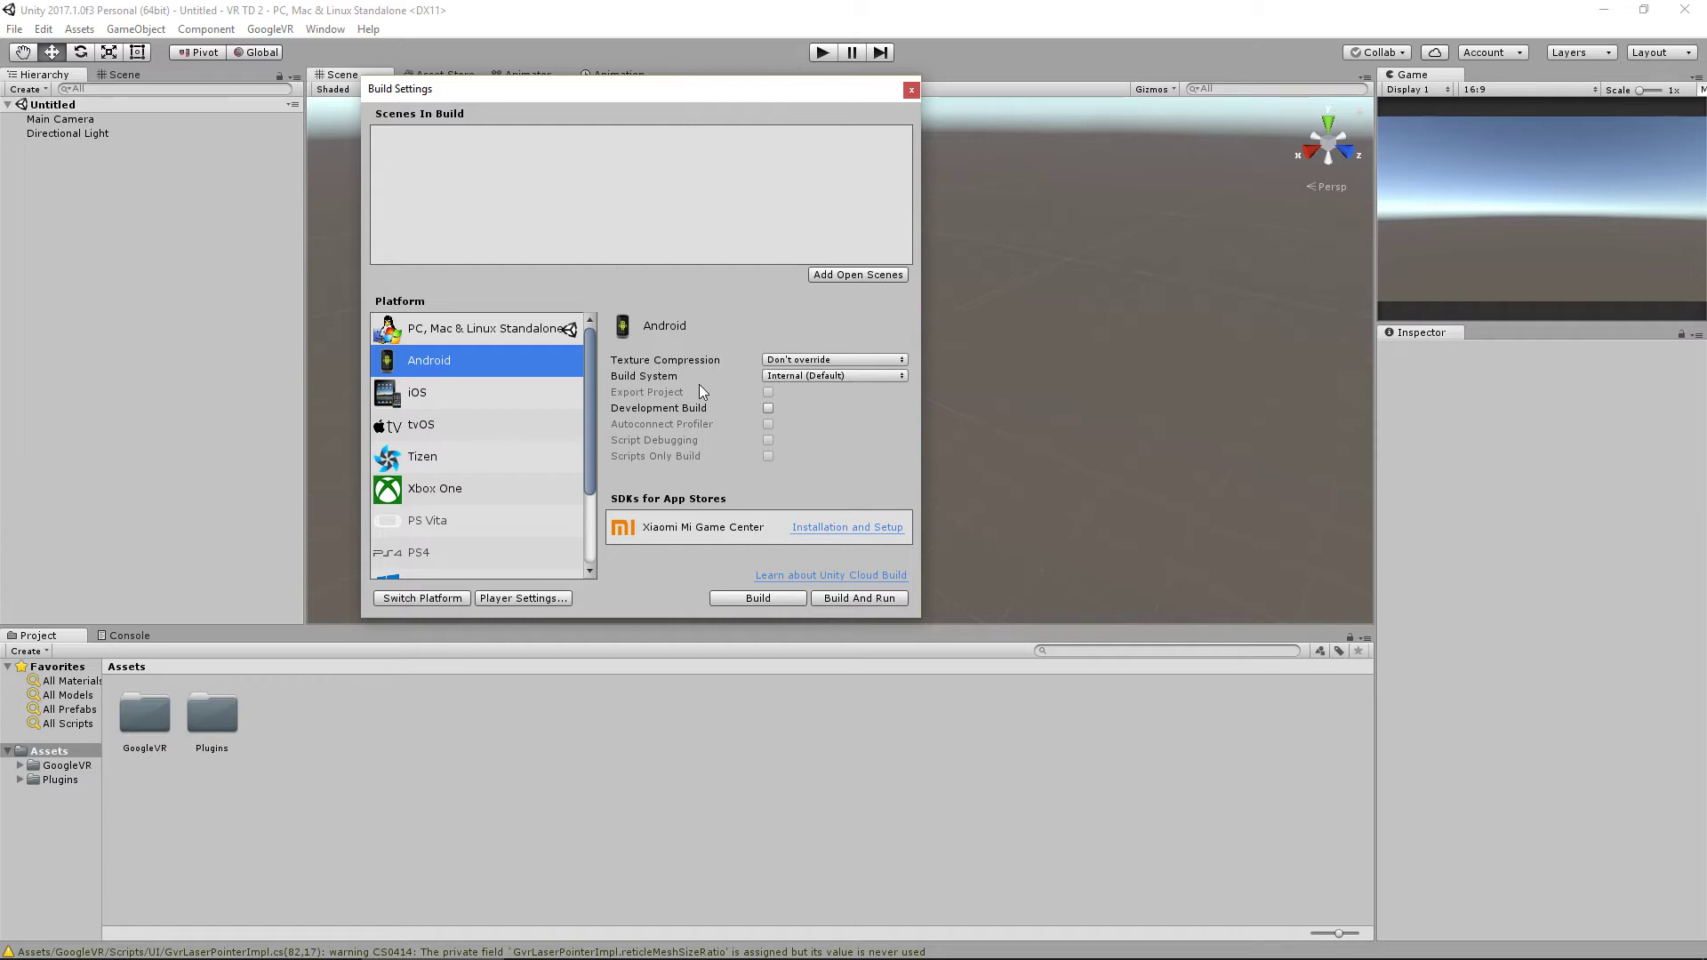
pyautogui.click(414, 601)
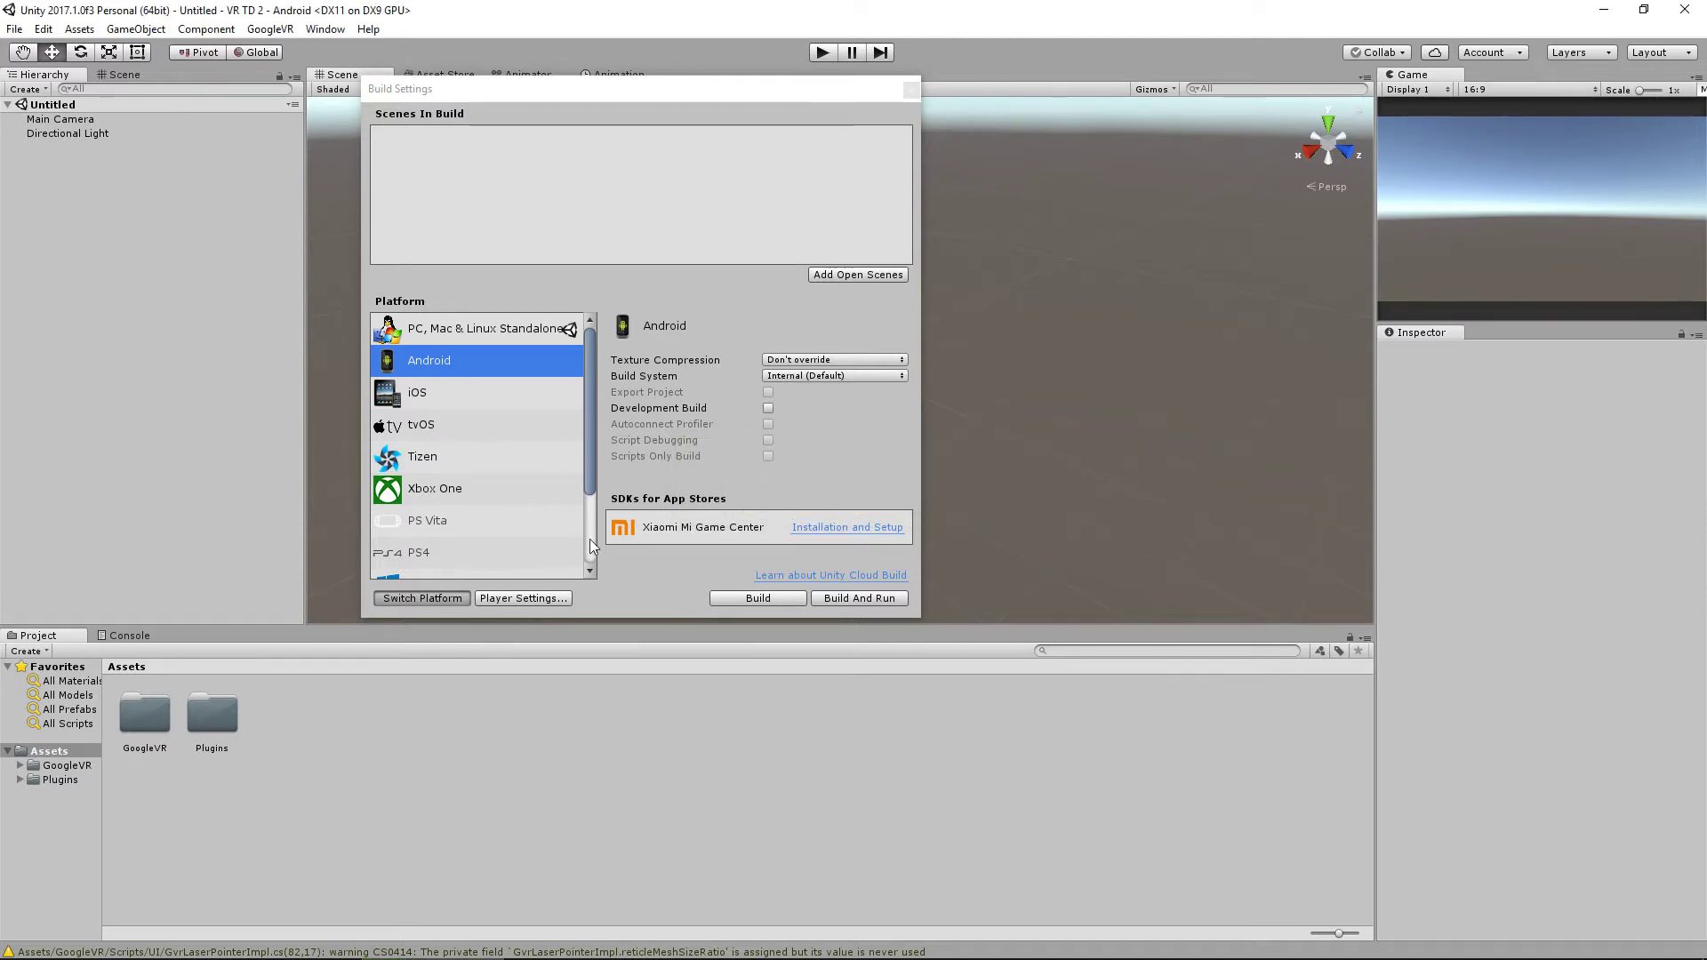
# Open the Player Settings and set the company name to Dingle Education.
pyautogui.click(526, 602)
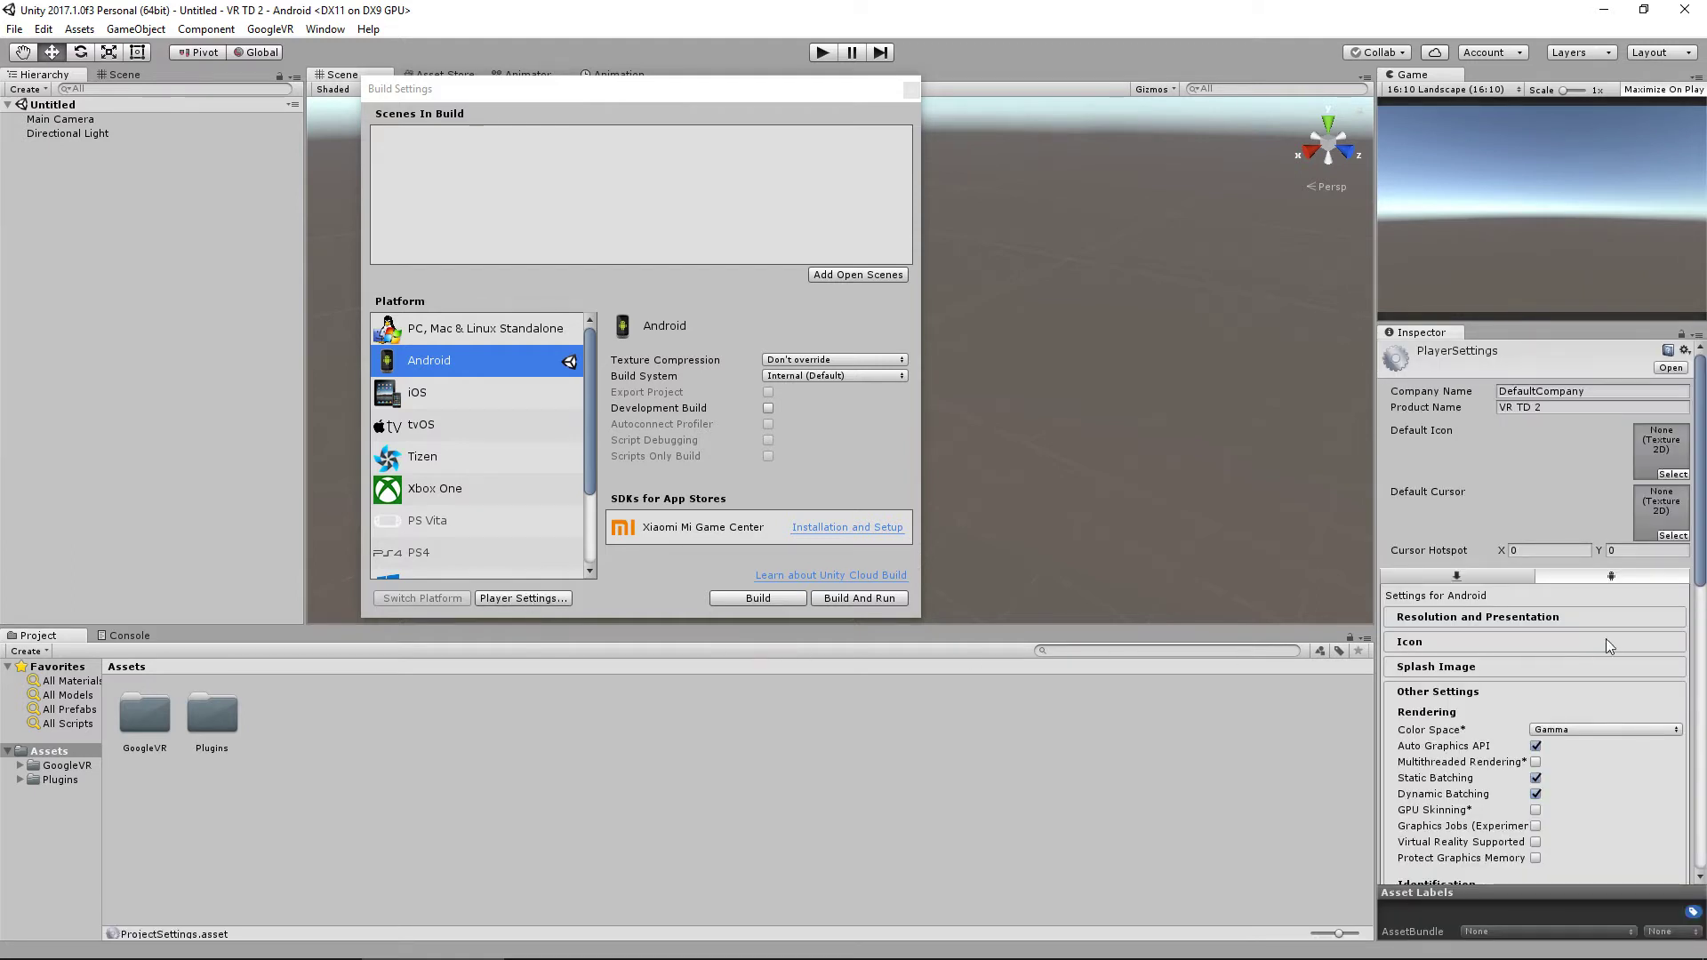
pyautogui.click(1582, 399)
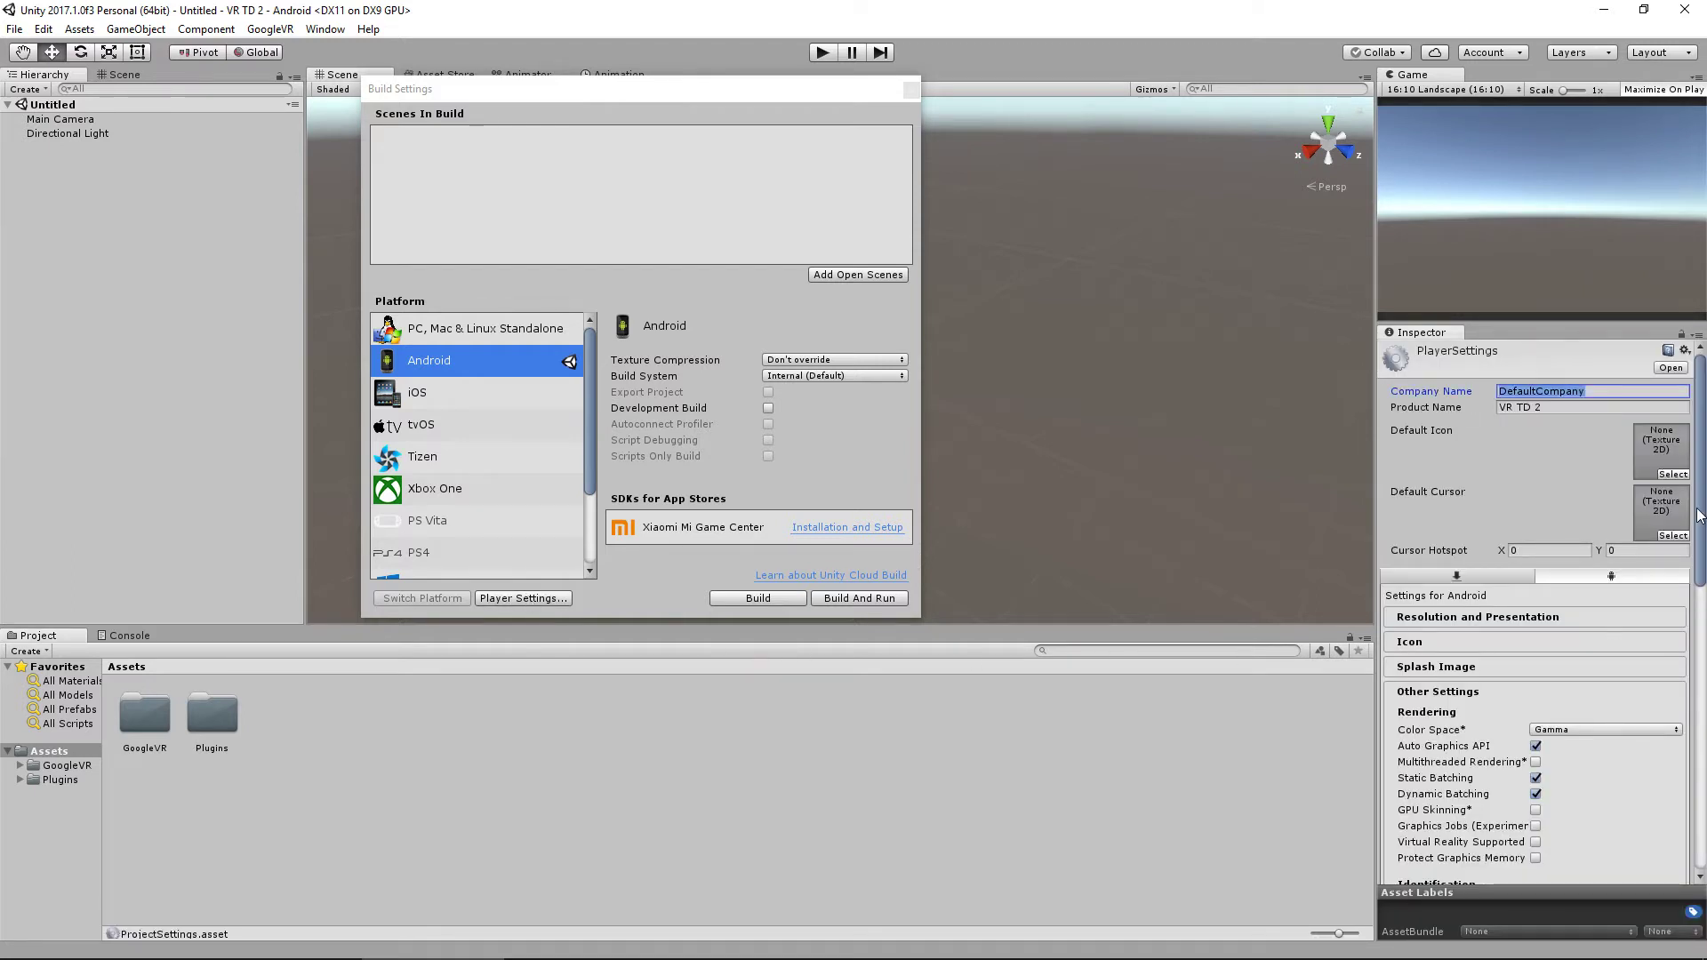
pyautogui.write('dingle E')
pyautogui.press('BackSpace')
pyautogui.press('BackSpace')
pyautogui.press('BackSpace')
pyautogui.press('BackSpace')
pyautogui.press('BackSpace')
pyautogui.press('BackSpace')
pyautogui.press('BackSpace')
pyautogui.press('BackSpace')
pyautogui.write('D')
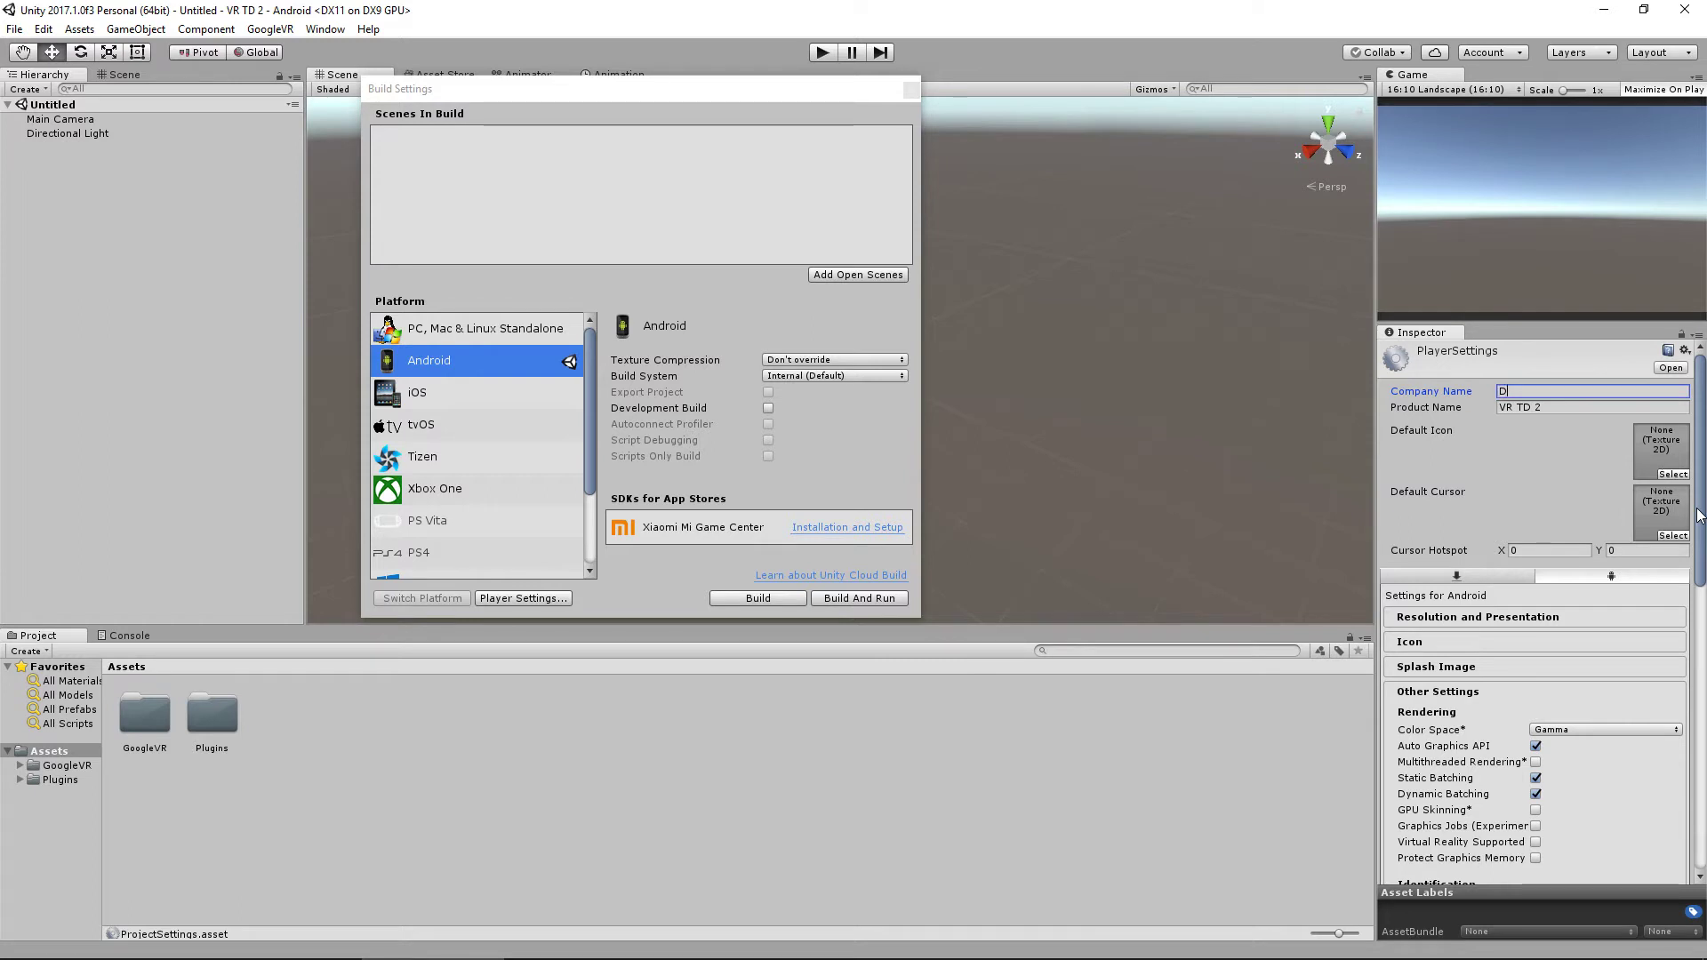
pyautogui.write('ingle Education')
# Enable Virtual Reality Supported for Android and add Cardboard to the Virtual Reality SDKs.
pyautogui.scroll(-5, 1548, 494)
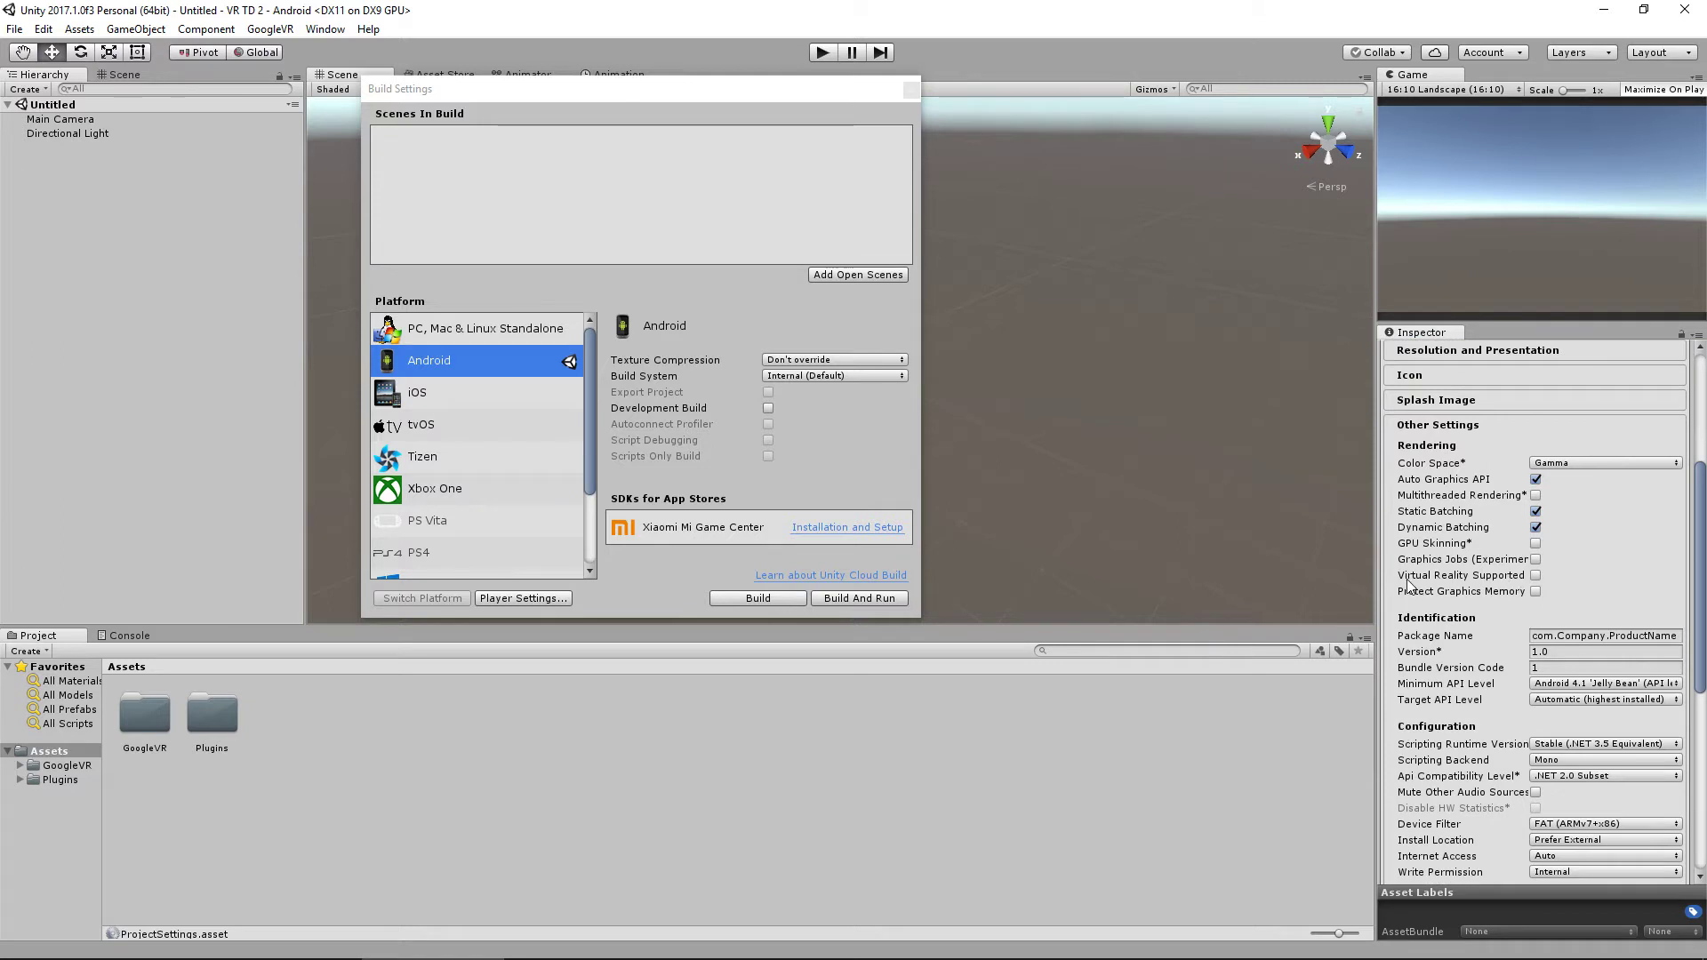
pyautogui.click(1536, 576)
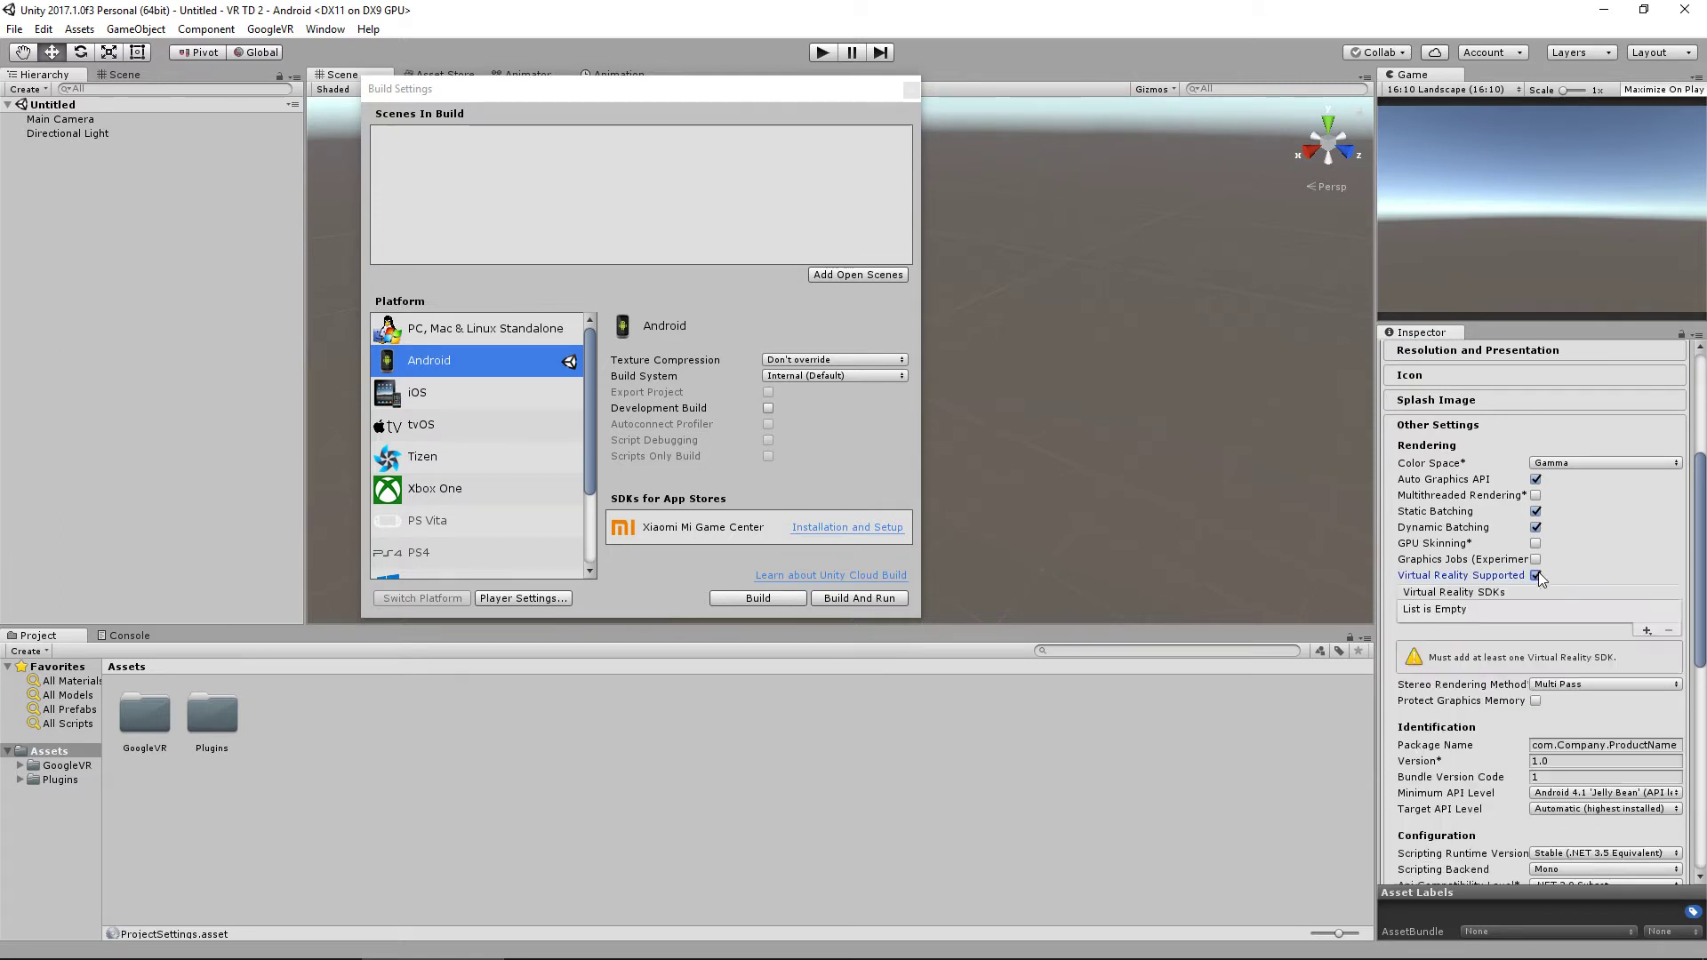
pyautogui.click(1647, 633)
pyautogui.click(1588, 643)
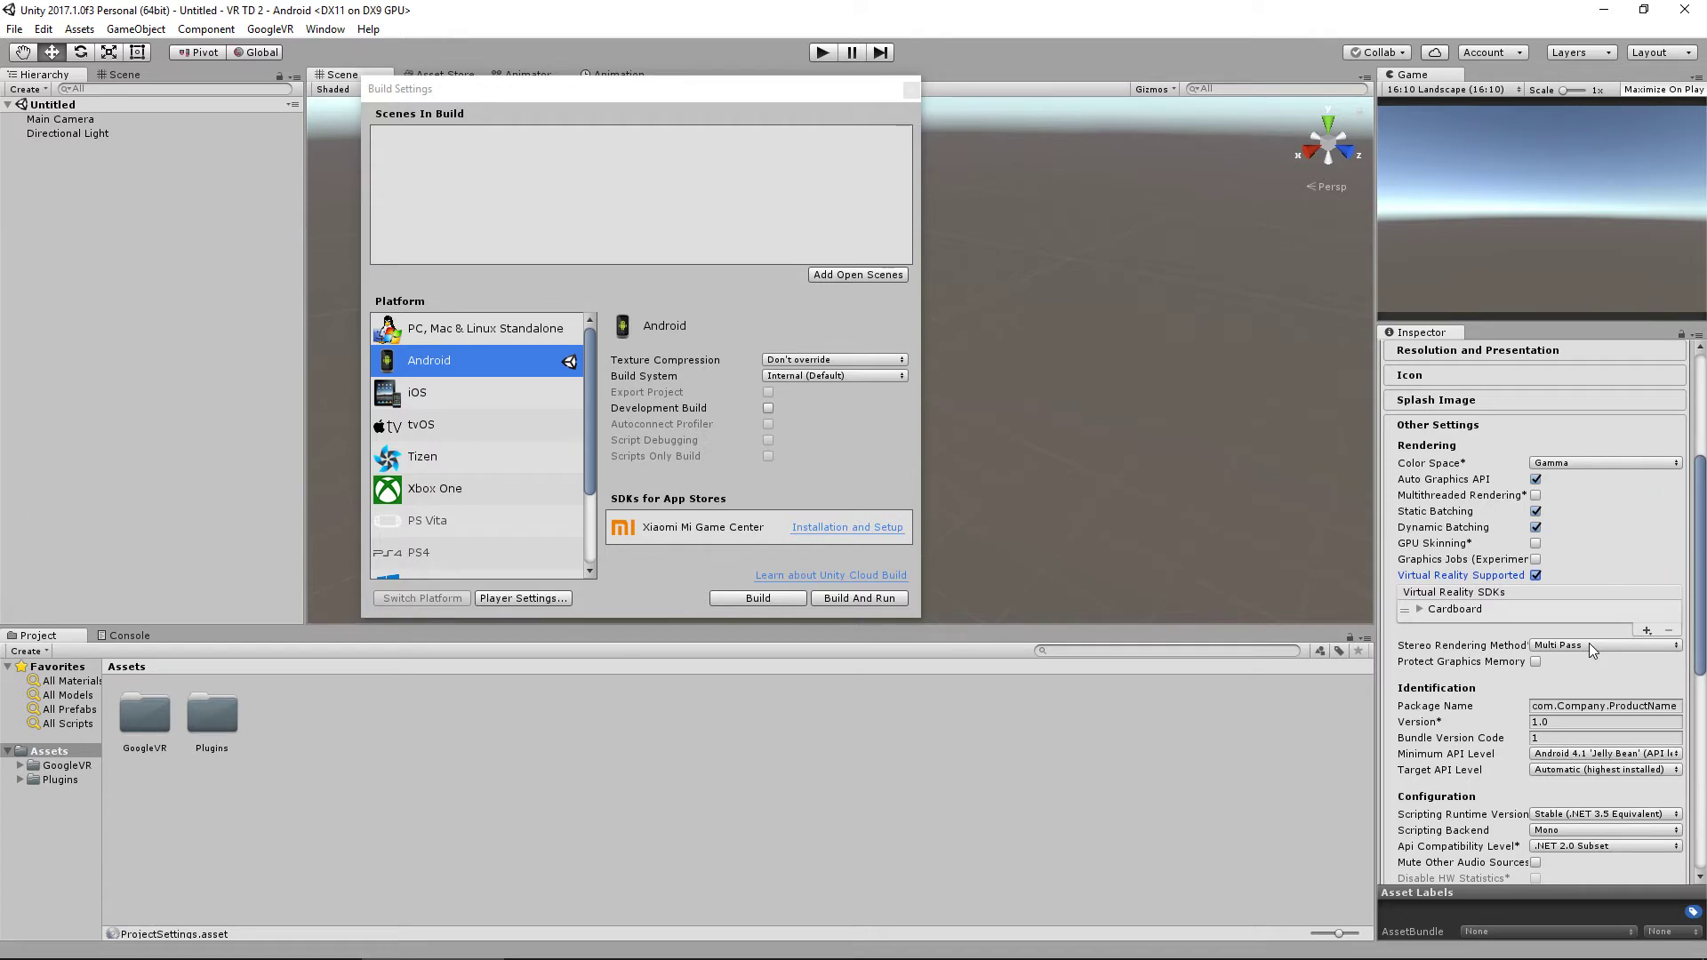
# Set the Android package name to net.dingleedu.td.
pyautogui.scroll(-3, 1586, 620)
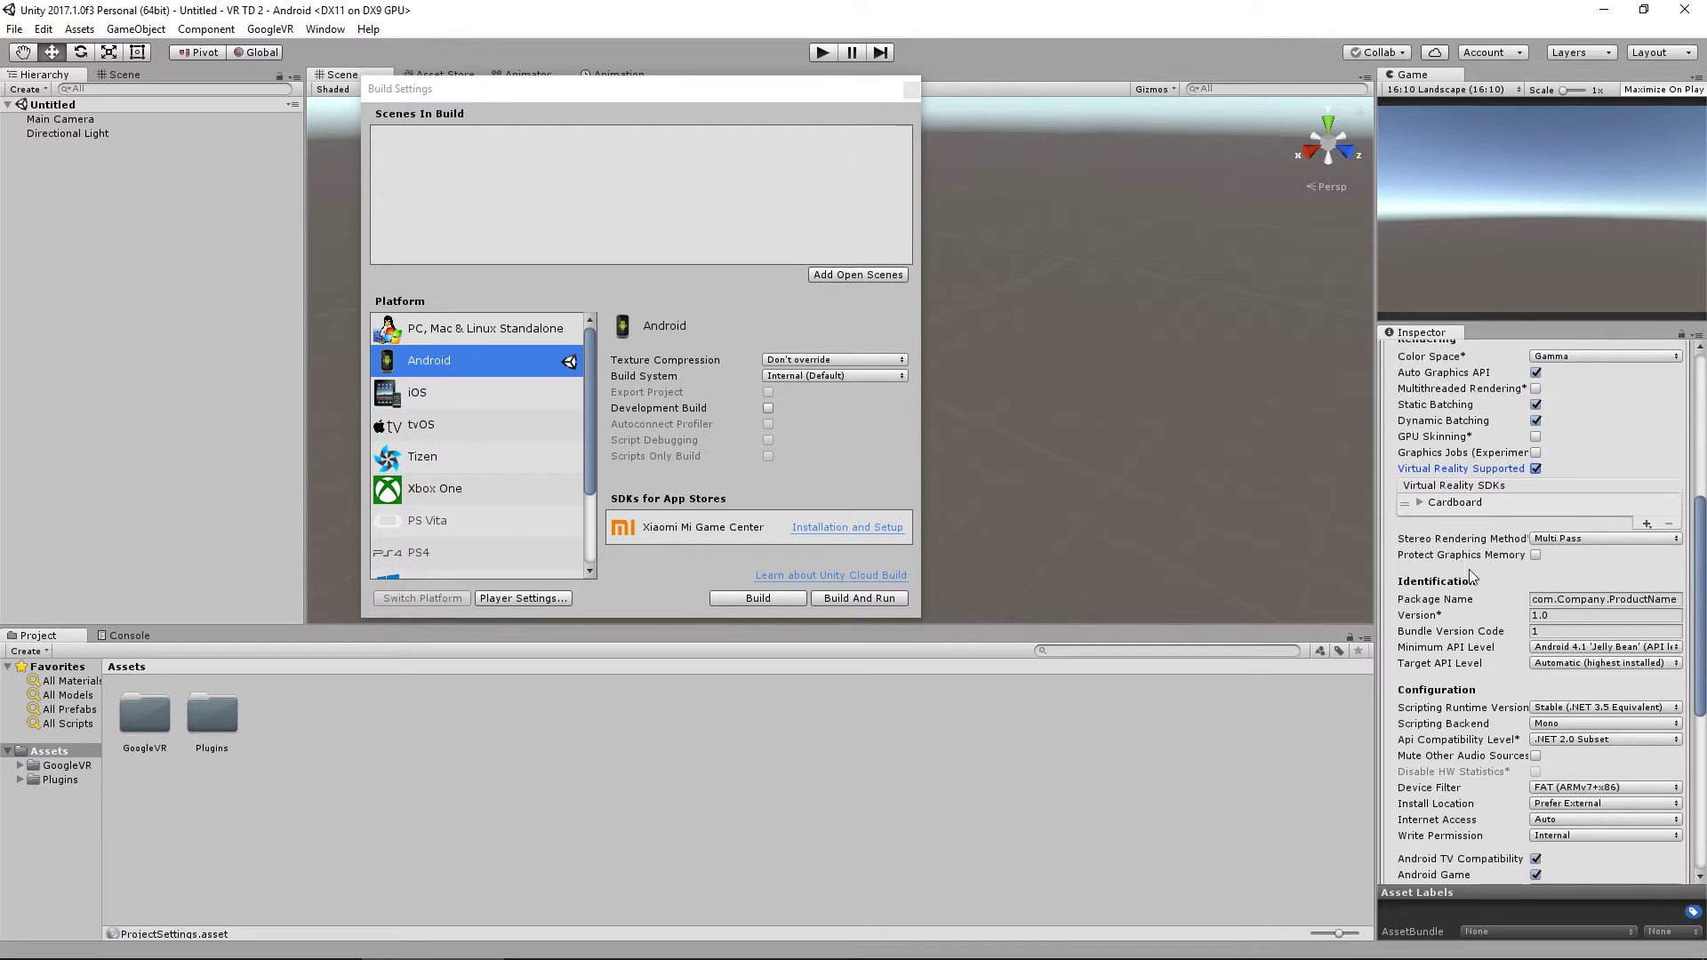
pyautogui.click(1568, 604)
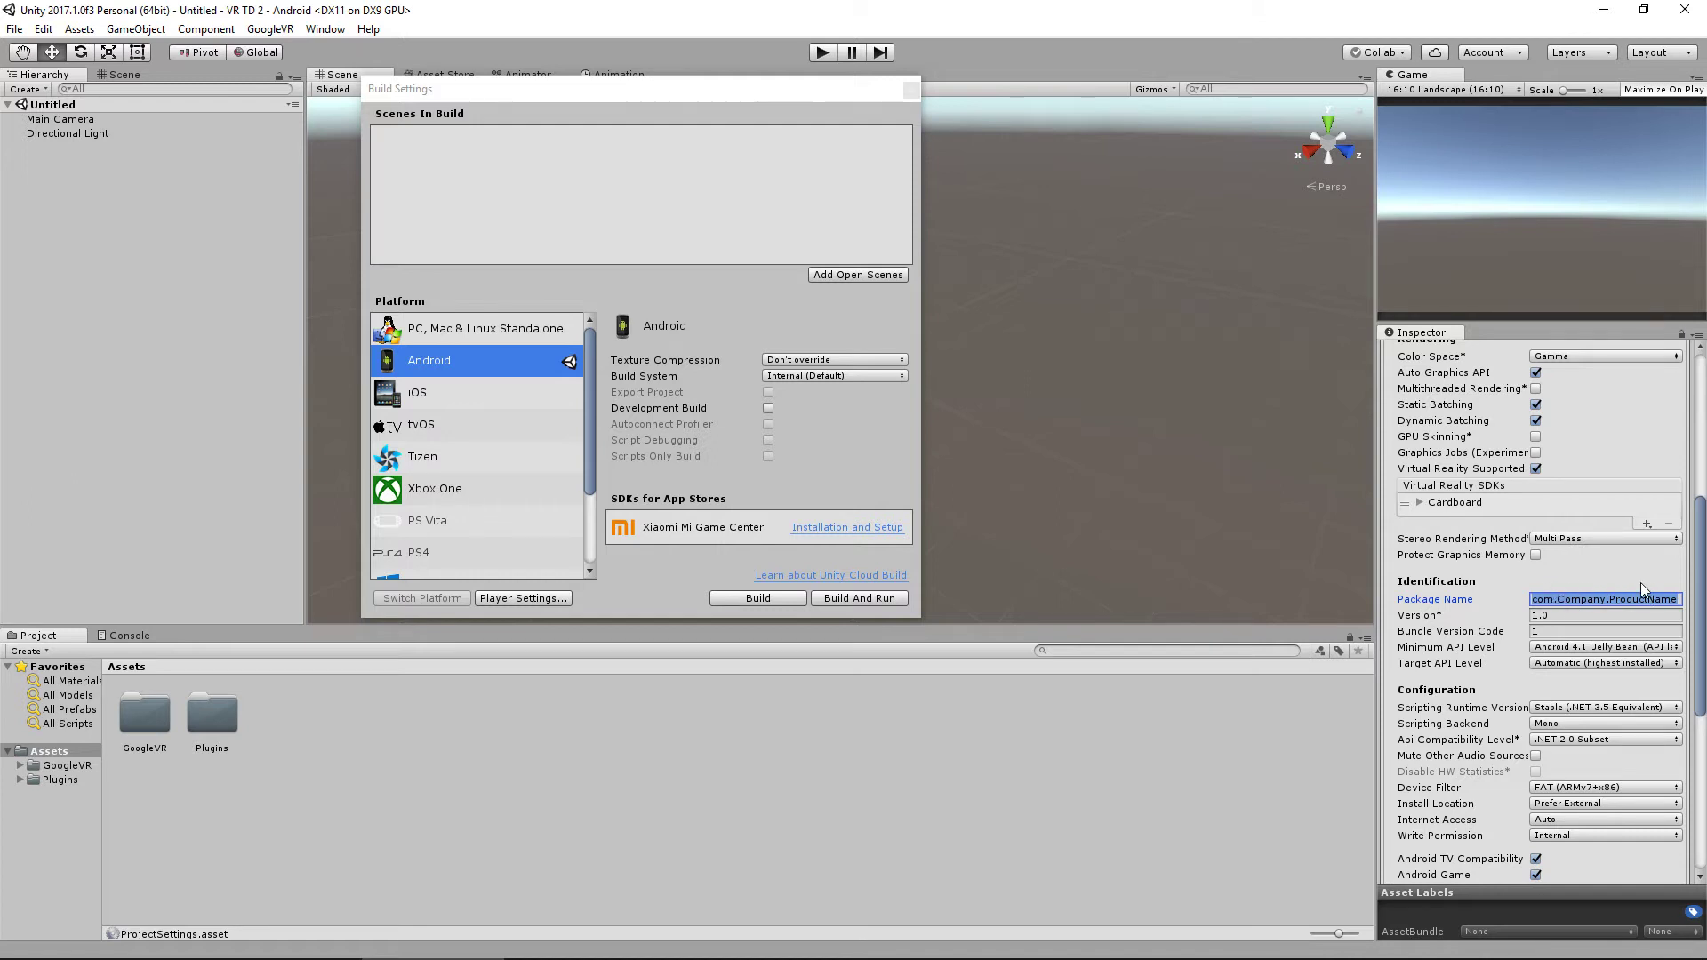
pyautogui.write('net.dign')
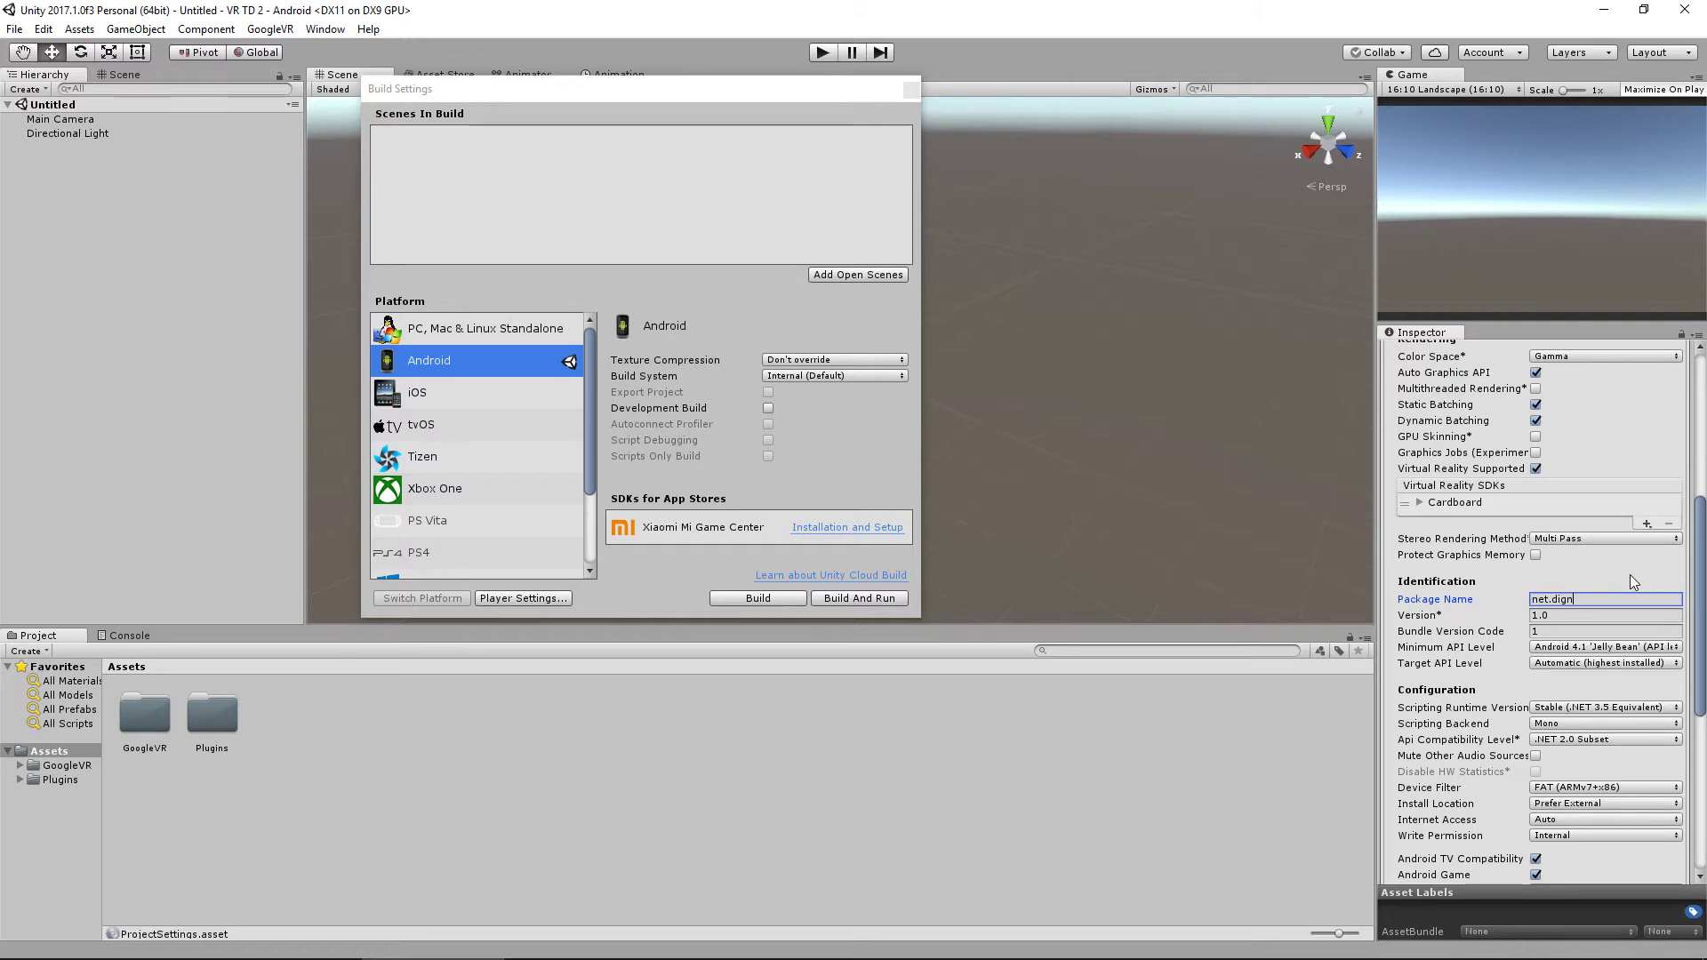
pyautogui.write('lengleedu.td')
# Set the minimum API level to Android 4.4 'Kit Kat' and close the Build Settings.
pyautogui.click(1528, 649)
pyautogui.click(1563, 725)
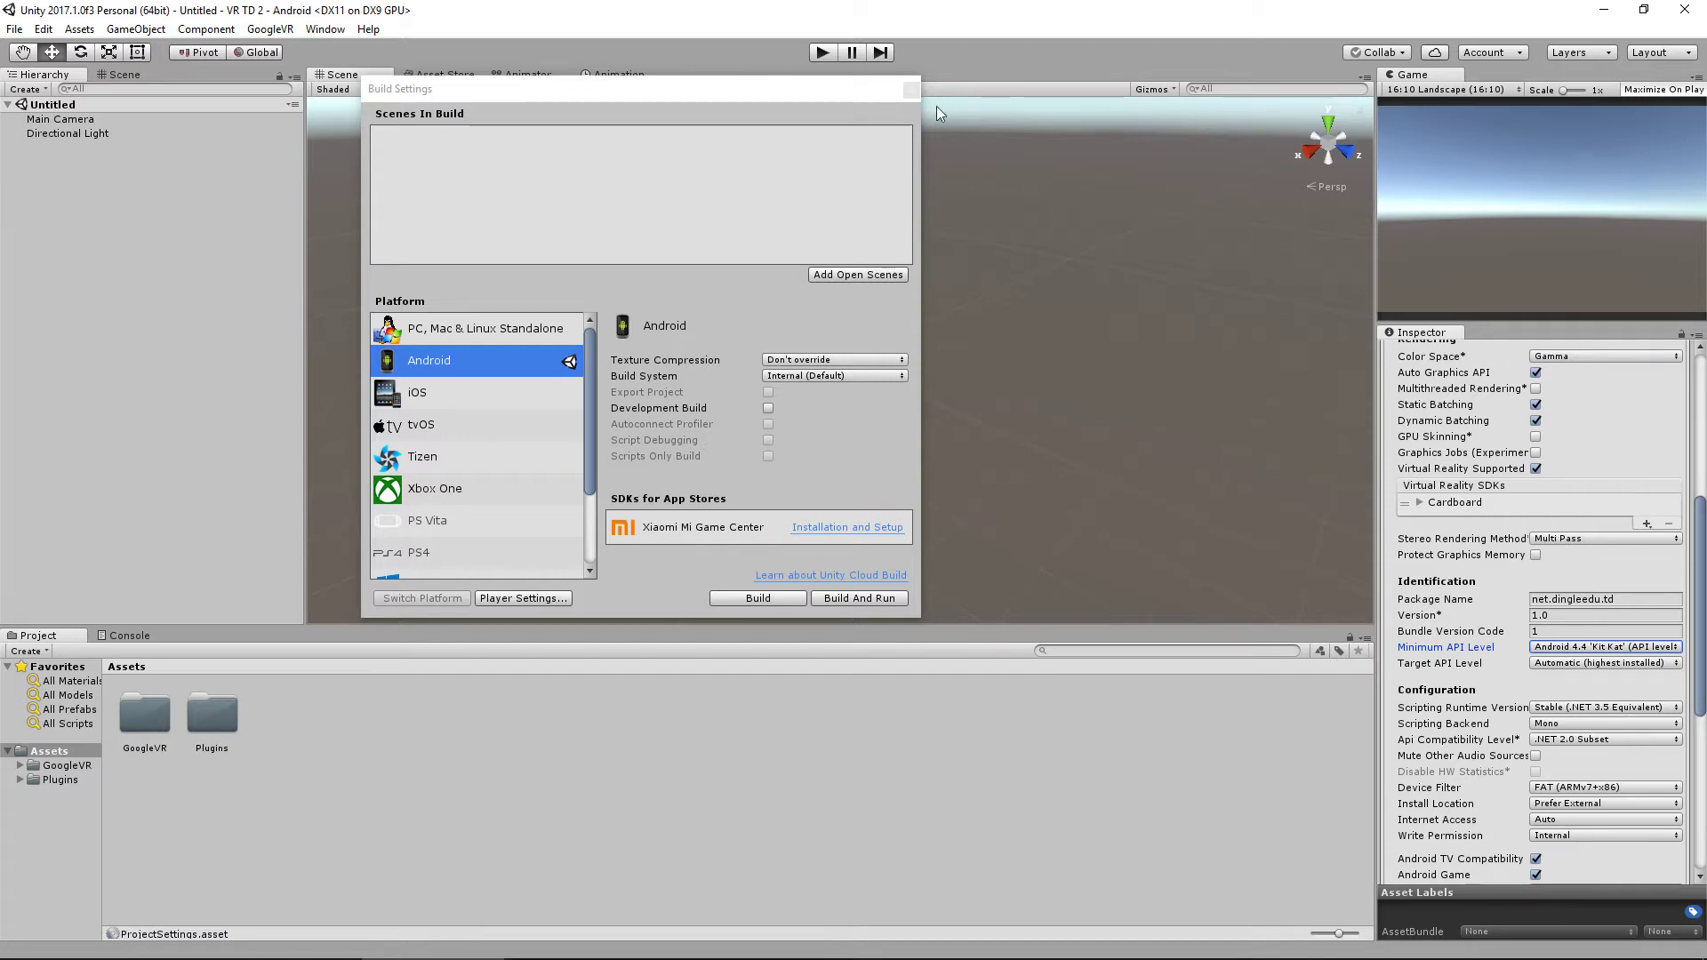
pyautogui.click(908, 88)
pyautogui.click(651, 776)
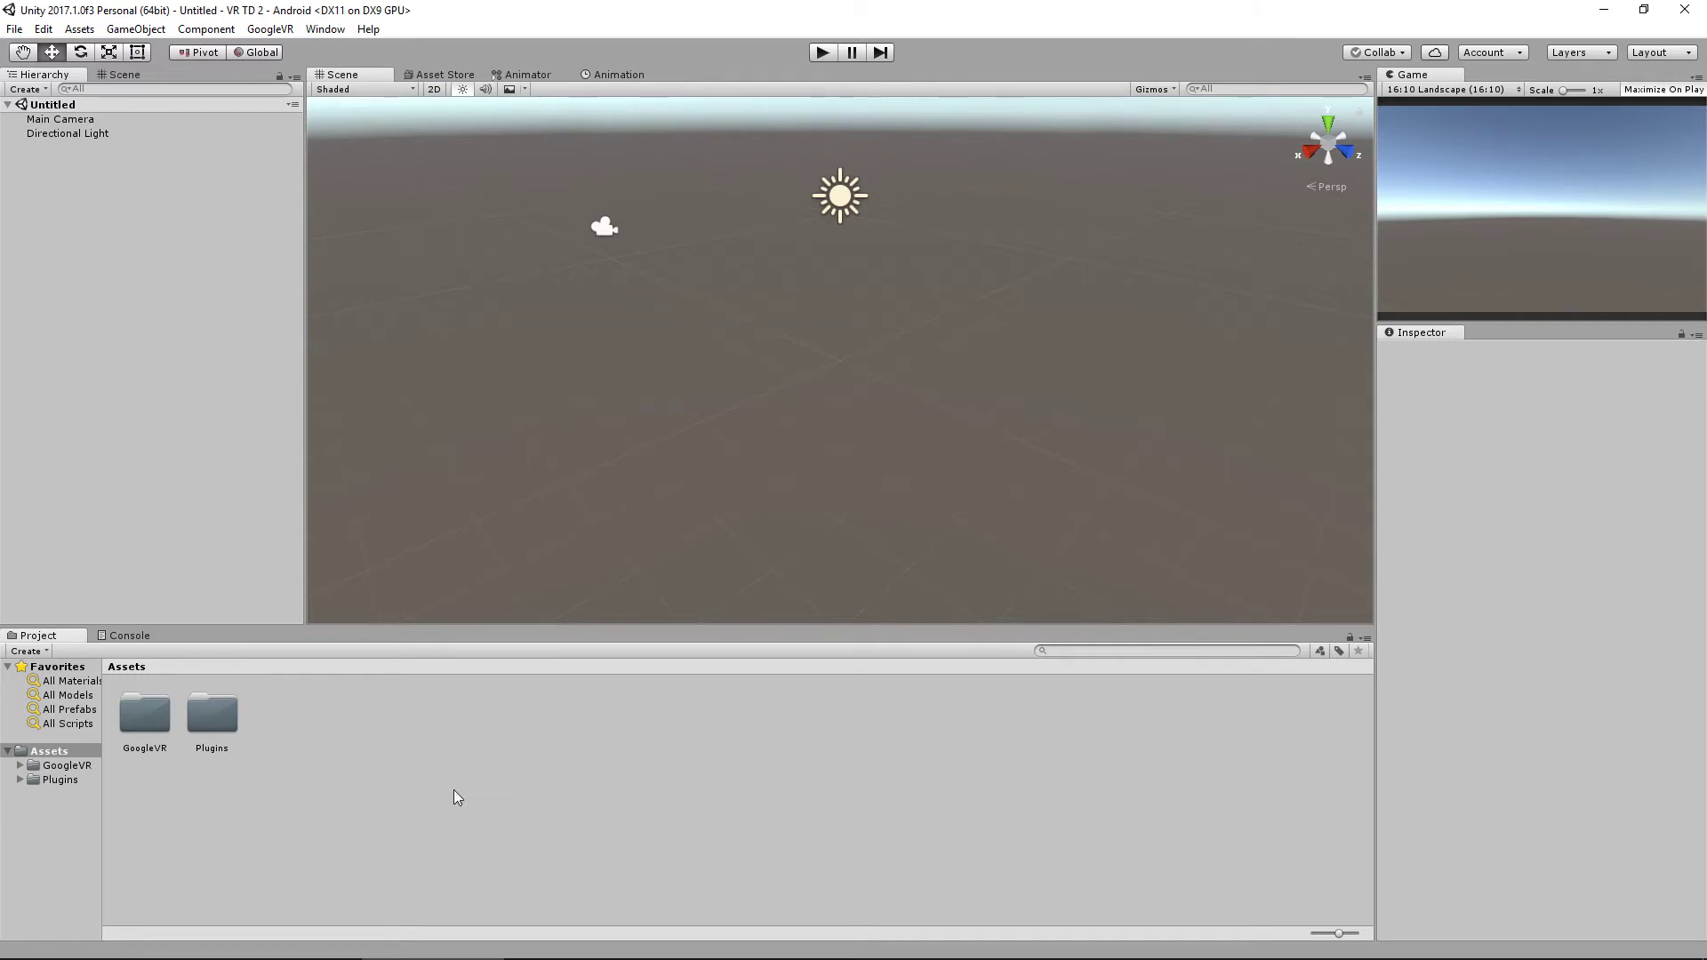
# Create a folder named Materials in the project's Assets folder.
pyautogui.rightClick(385, 760)
pyautogui.moveTo(495, 436)
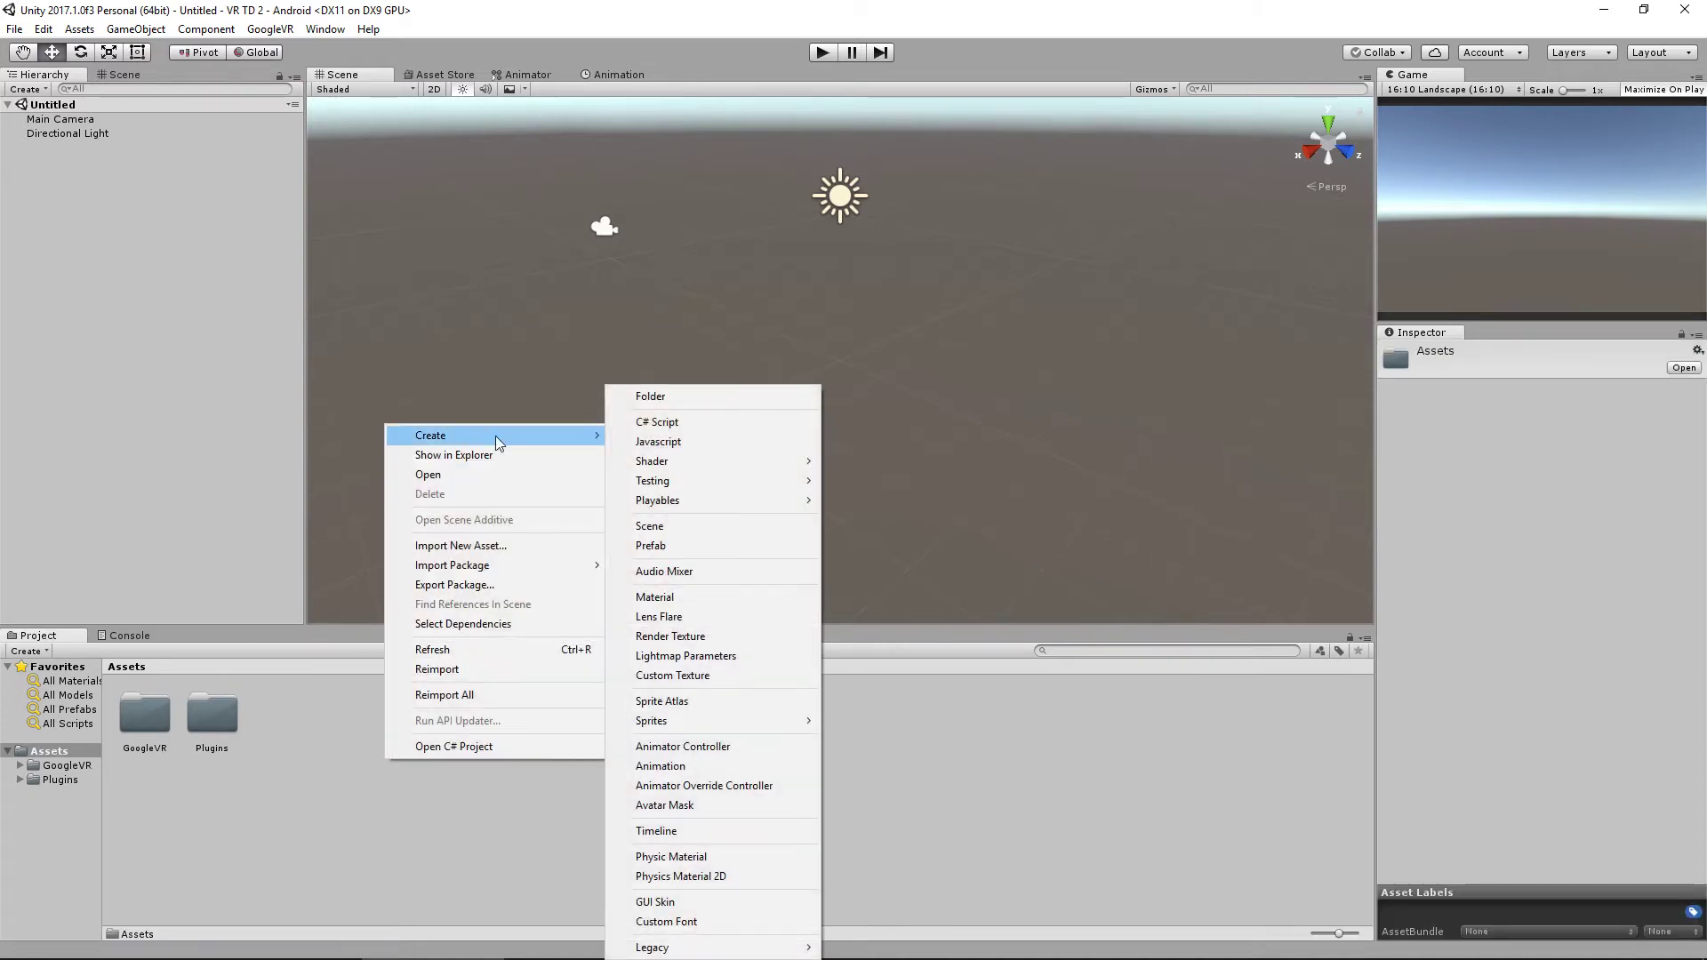
pyautogui.click(676, 394)
pyautogui.write('Materials')
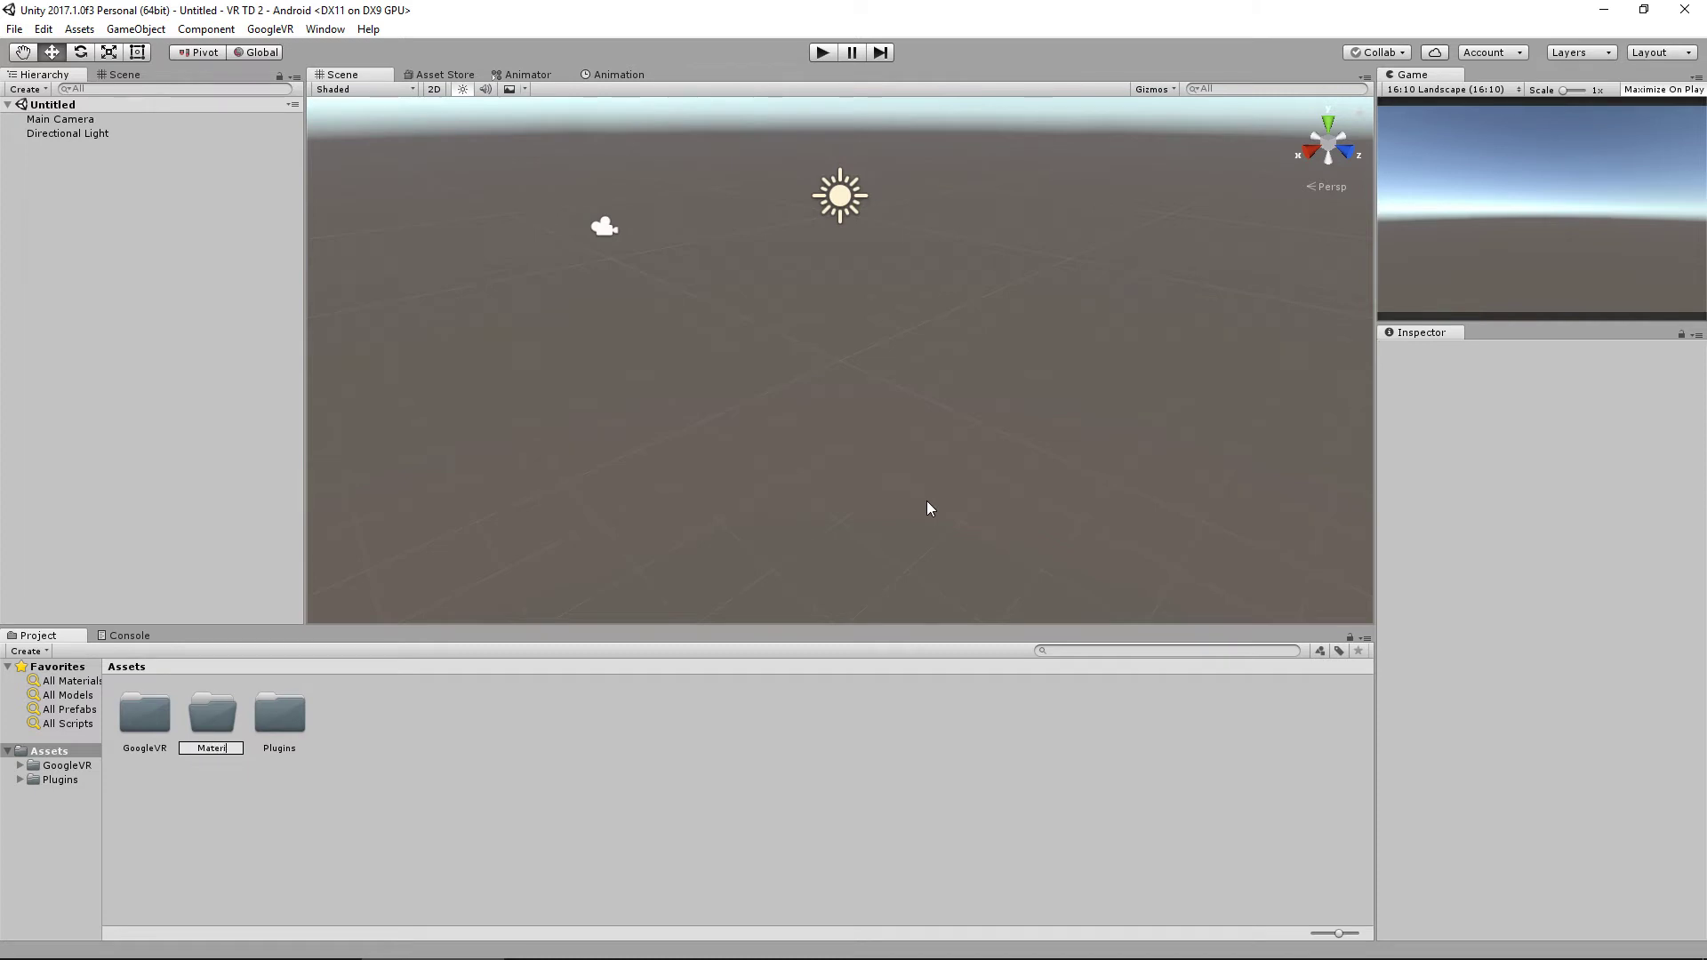
pyautogui.press('Return')
# Create a folder named Prefabs in the project's Assets folder.
pyautogui.rightClick(498, 710)
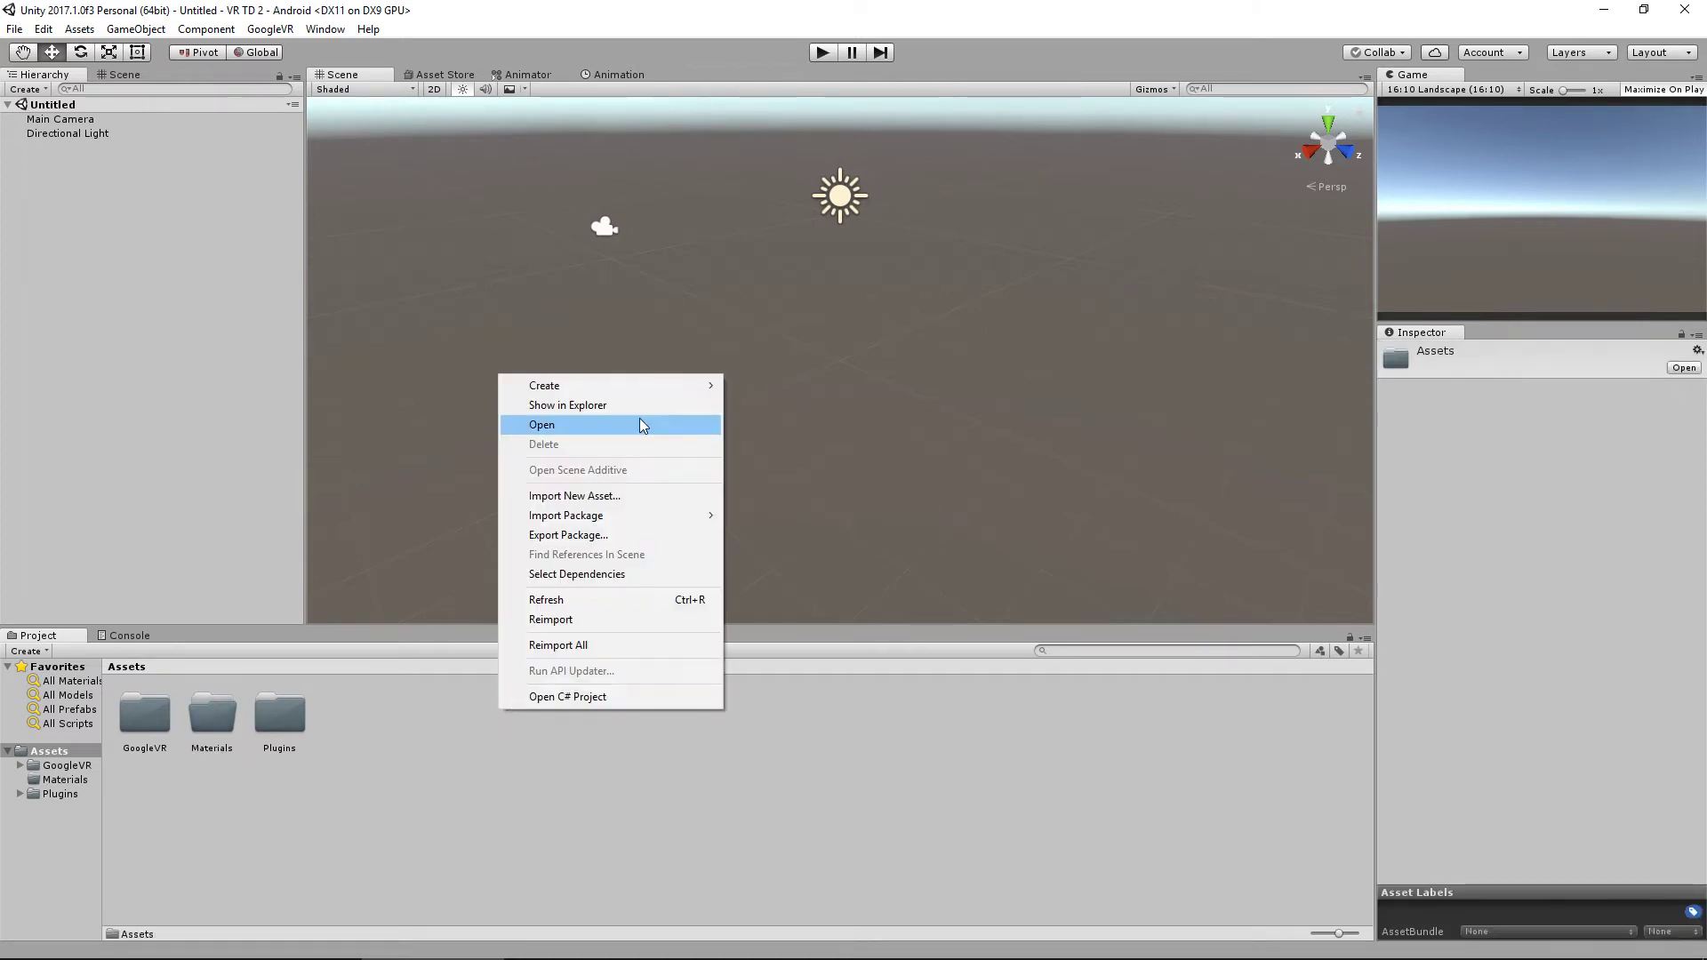
pyautogui.moveTo(643, 388)
pyautogui.click(792, 388)
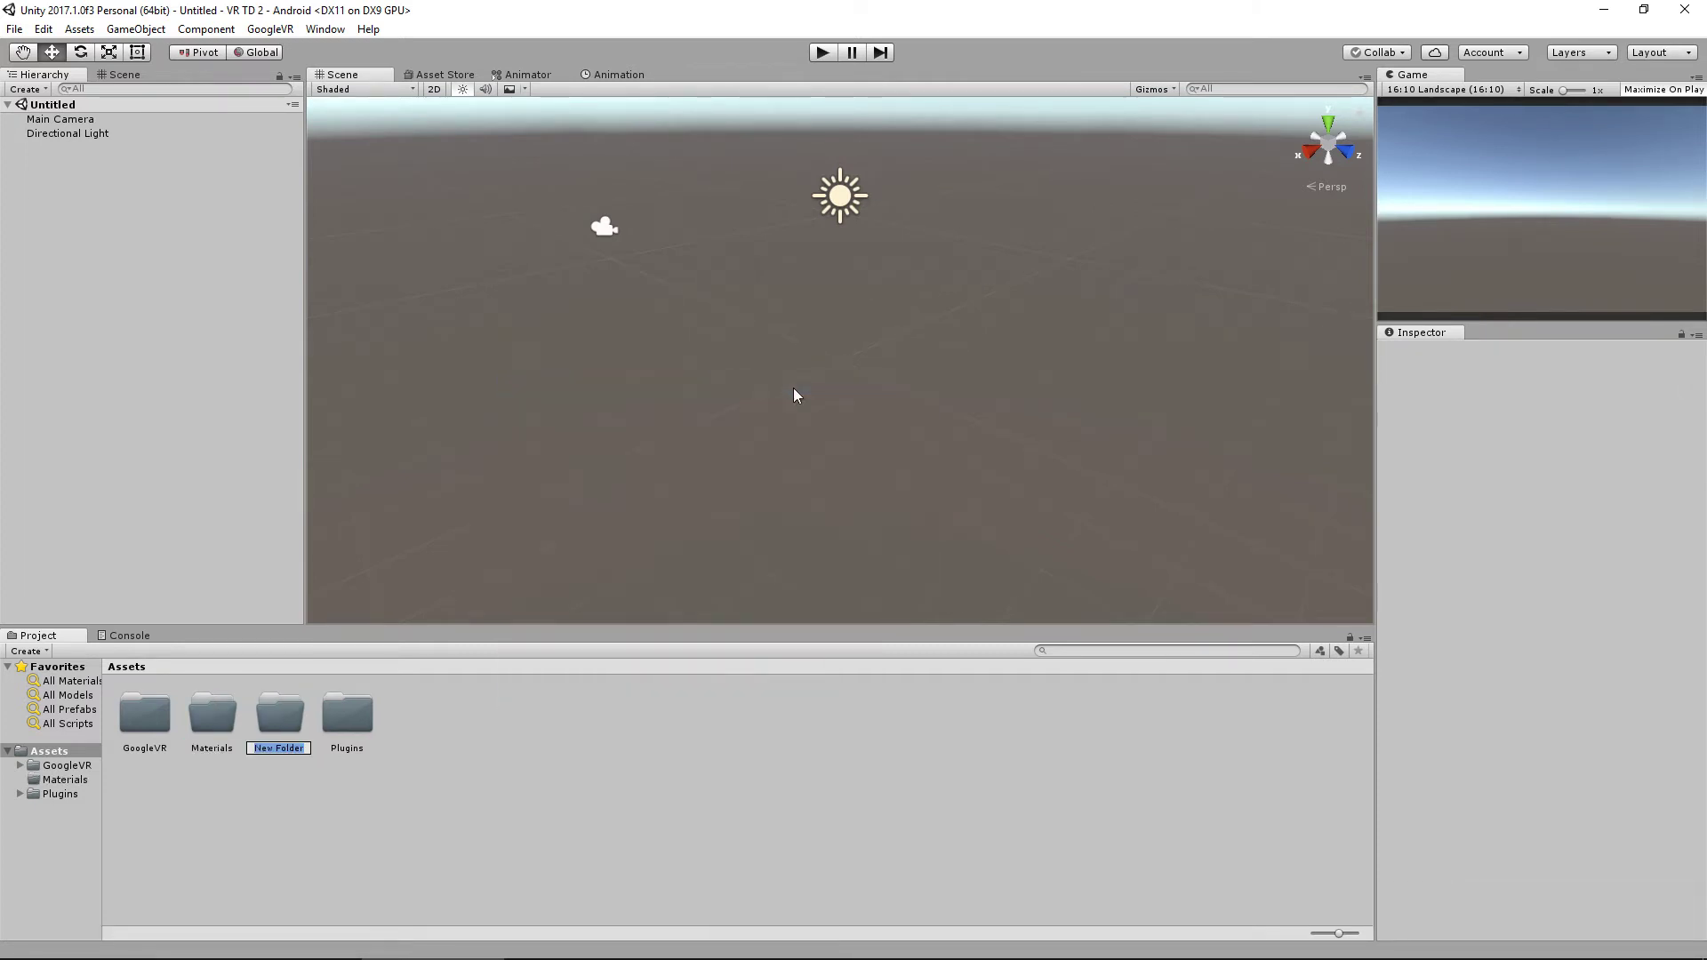
pyautogui.write('Prefabs')
pyautogui.press('Return')
pyautogui.click(516, 741)
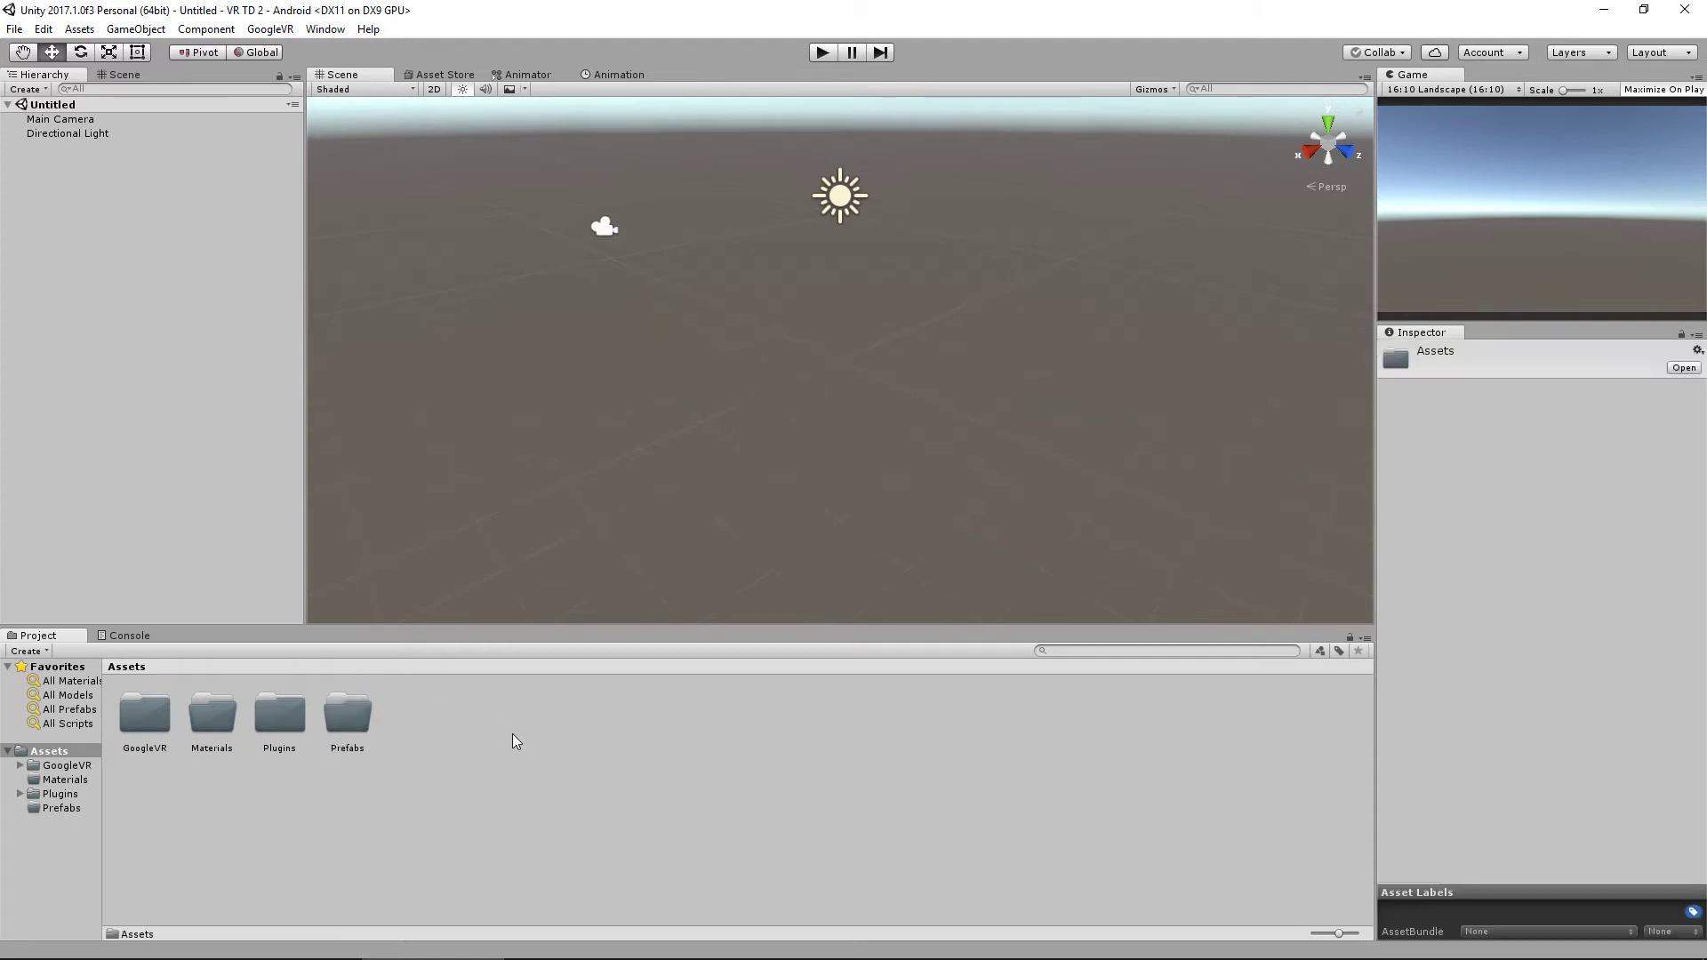
# Create a folder named Scripts in the project's Assets folder.
pyautogui.rightClick(516, 742)
pyautogui.moveTo(613, 402)
pyautogui.click(814, 393)
pyautogui.write('Sc')
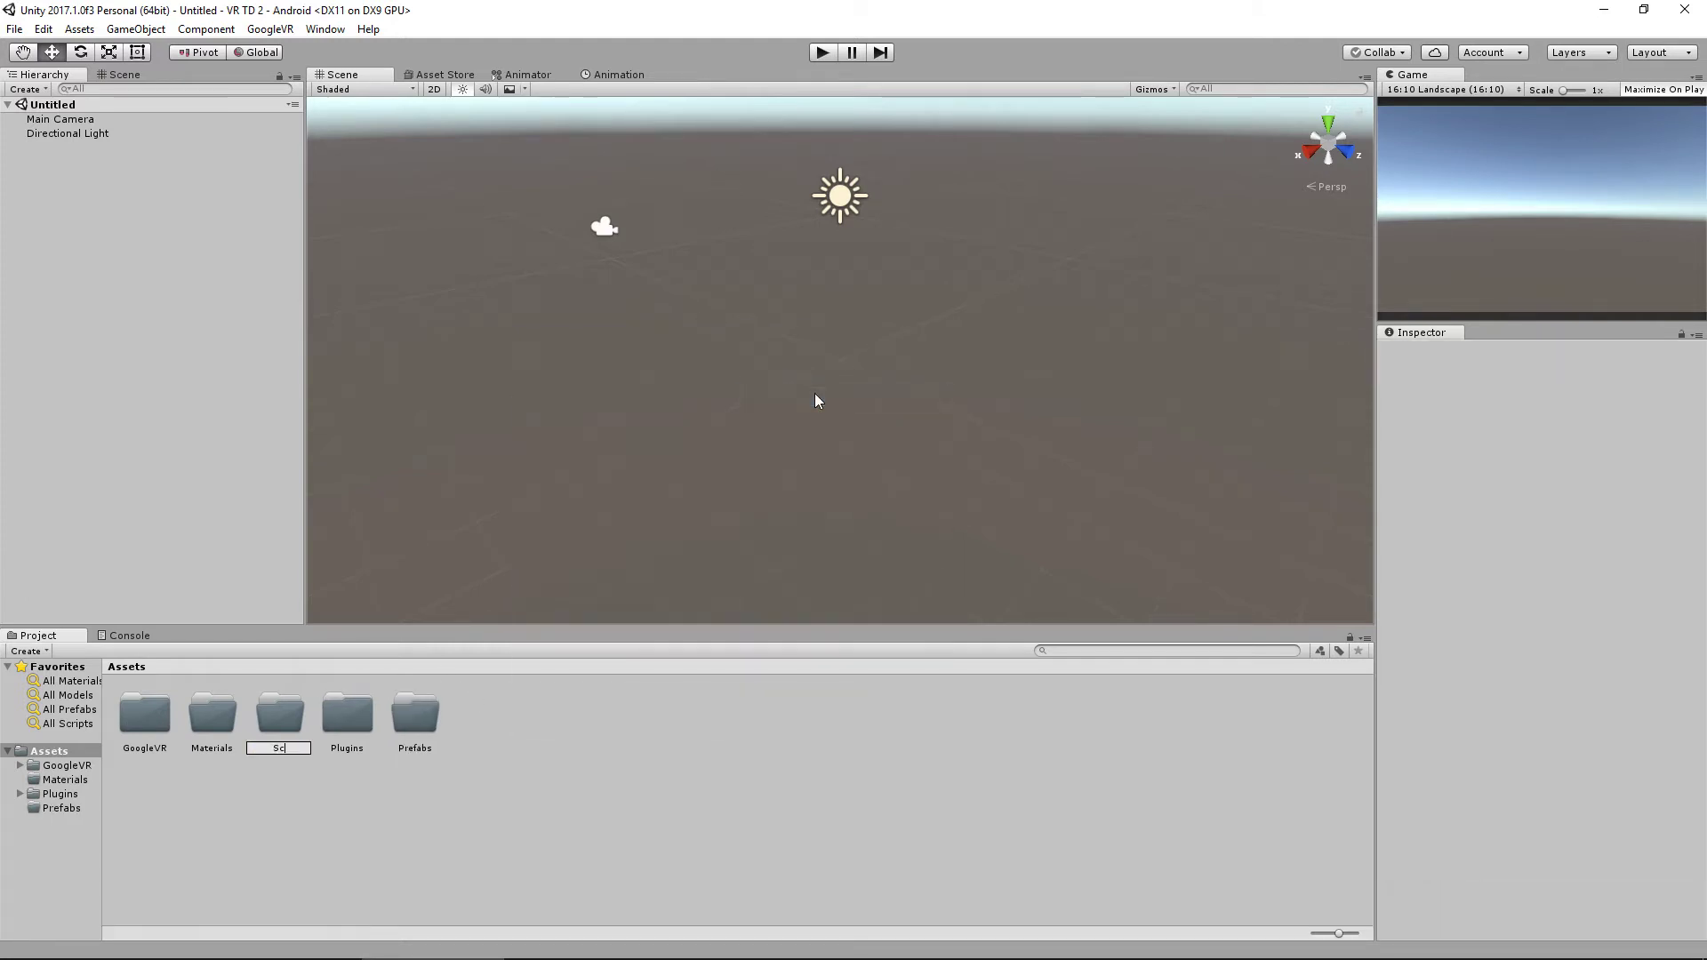
pyautogui.write('ripts')
pyautogui.press('Return')
# Create a folder named Textures in the project's Assets folder.
pyautogui.rightClick(656, 732)
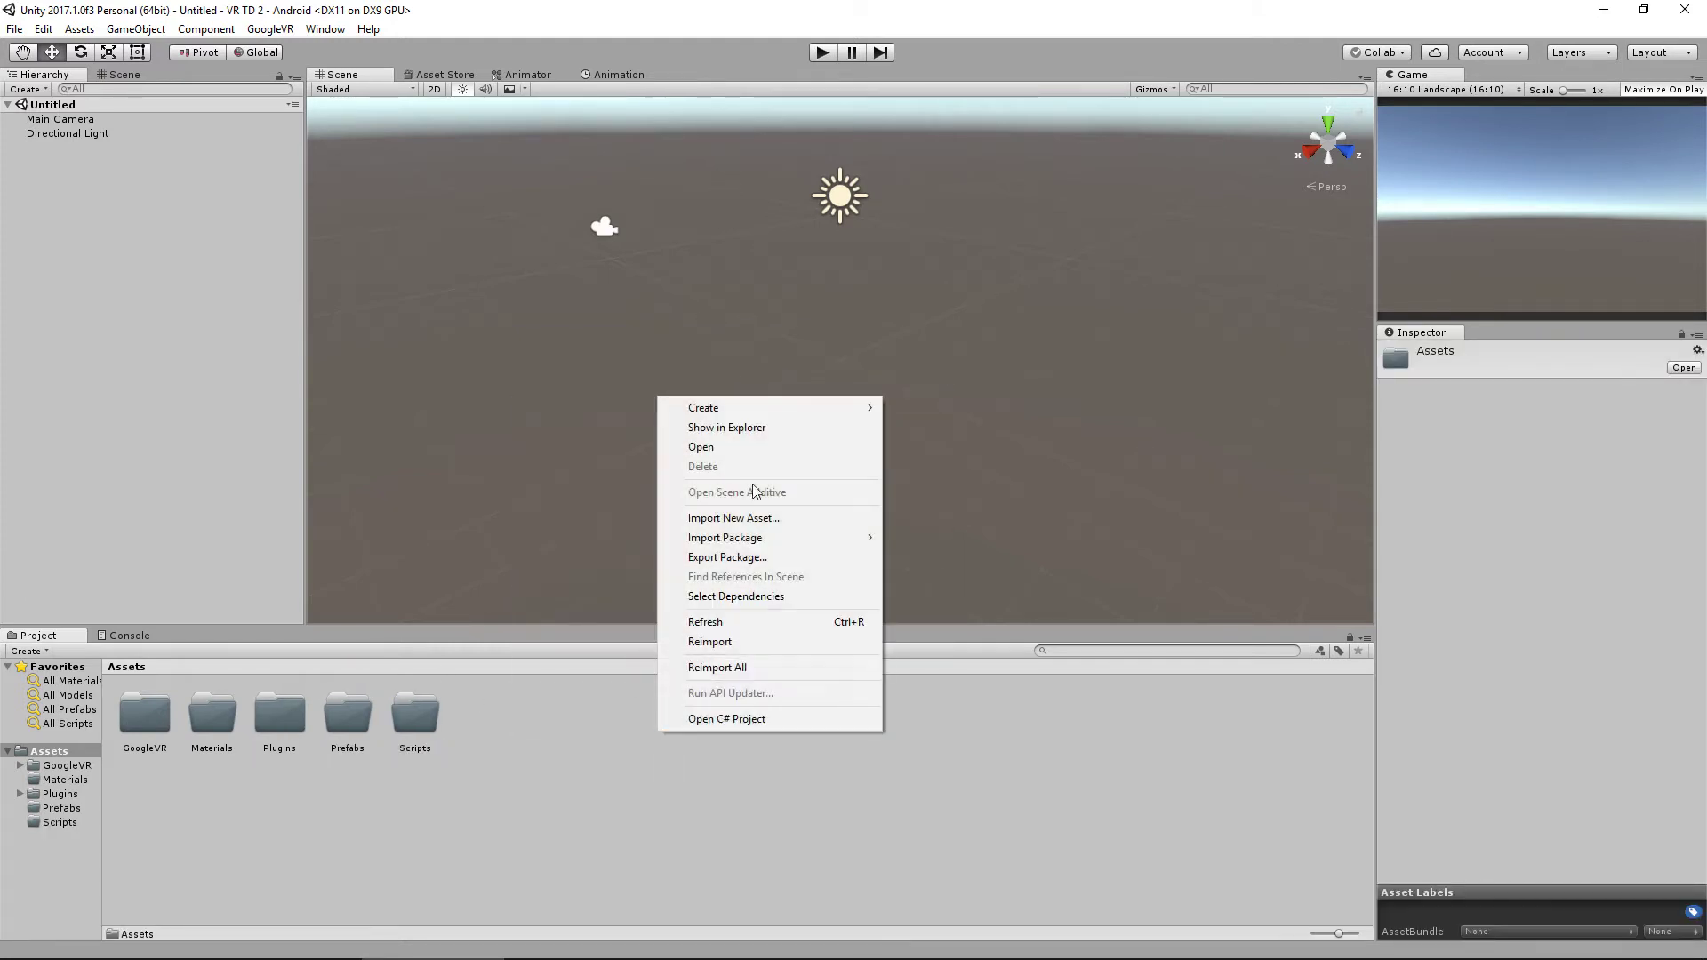
pyautogui.moveTo(770, 405)
pyautogui.click(947, 397)
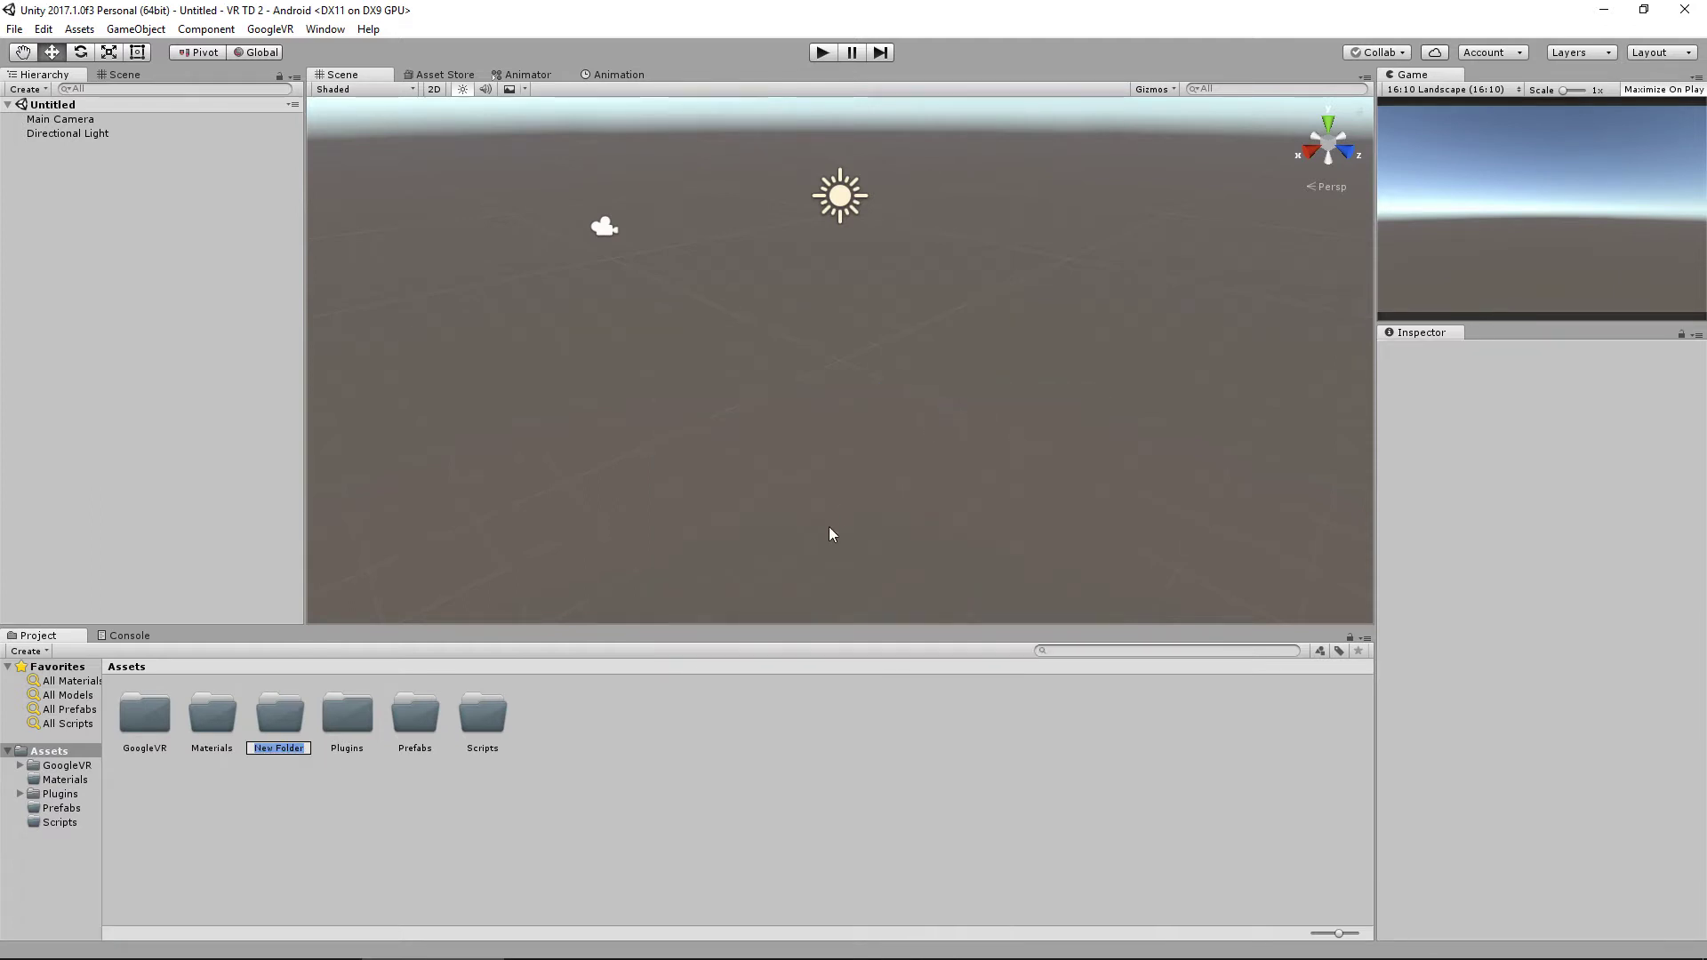
pyautogui.write('Textures')
pyautogui.press('Return')
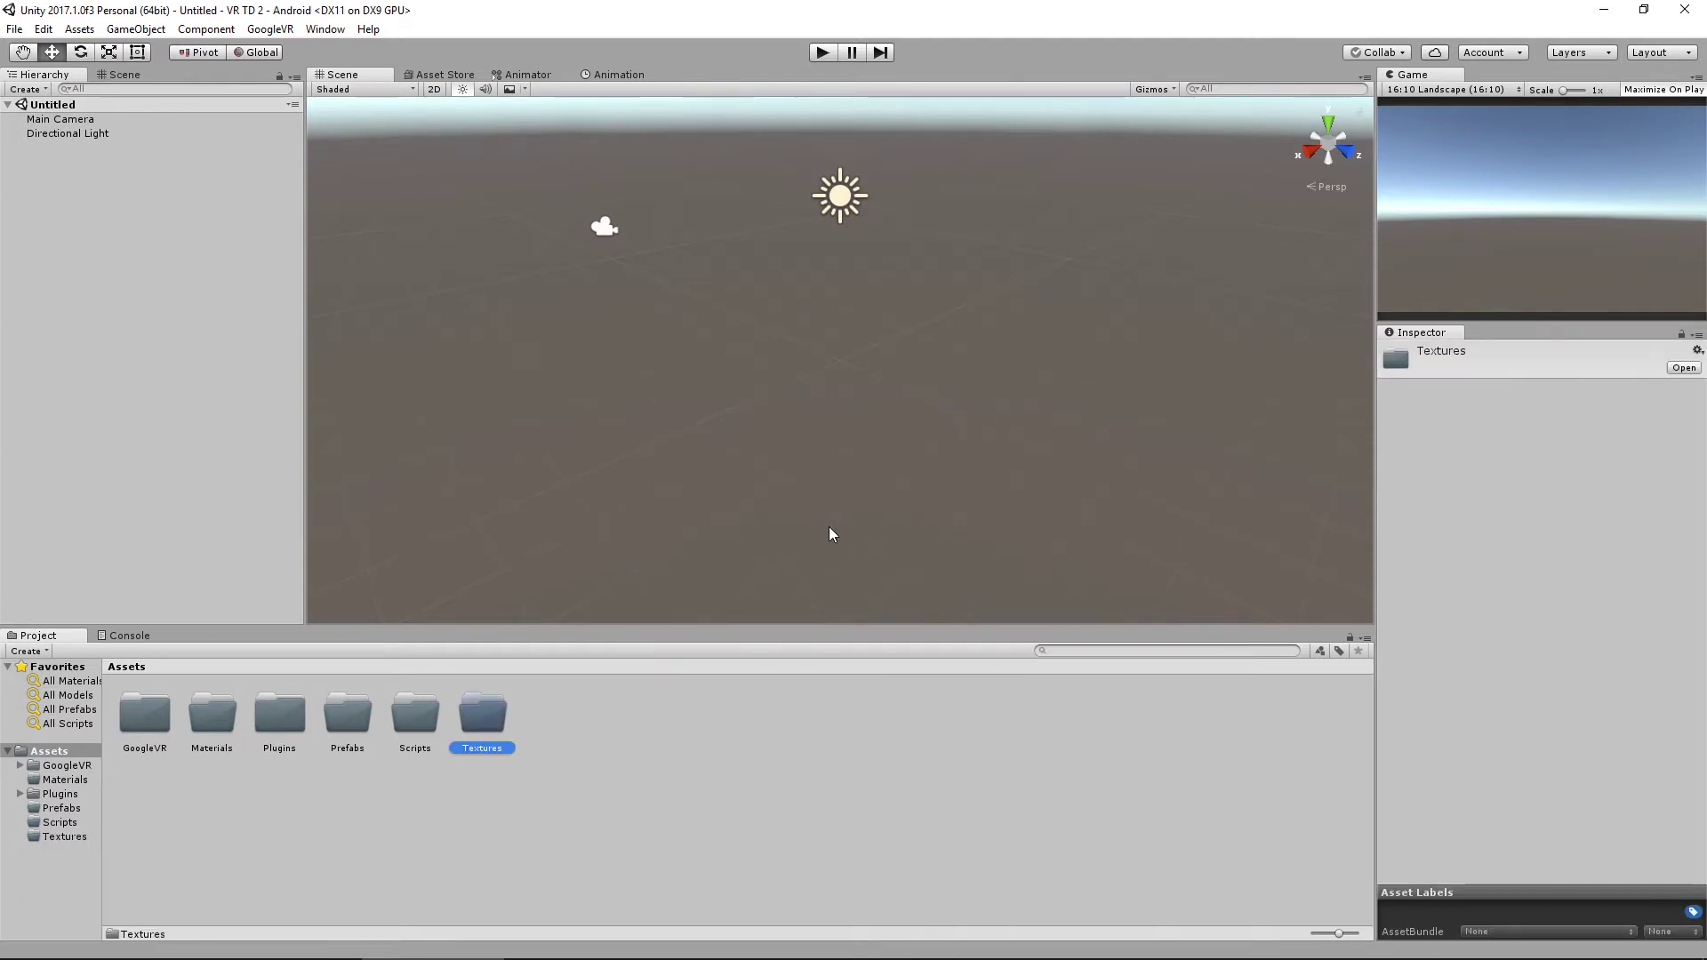
pyautogui.click(727, 773)
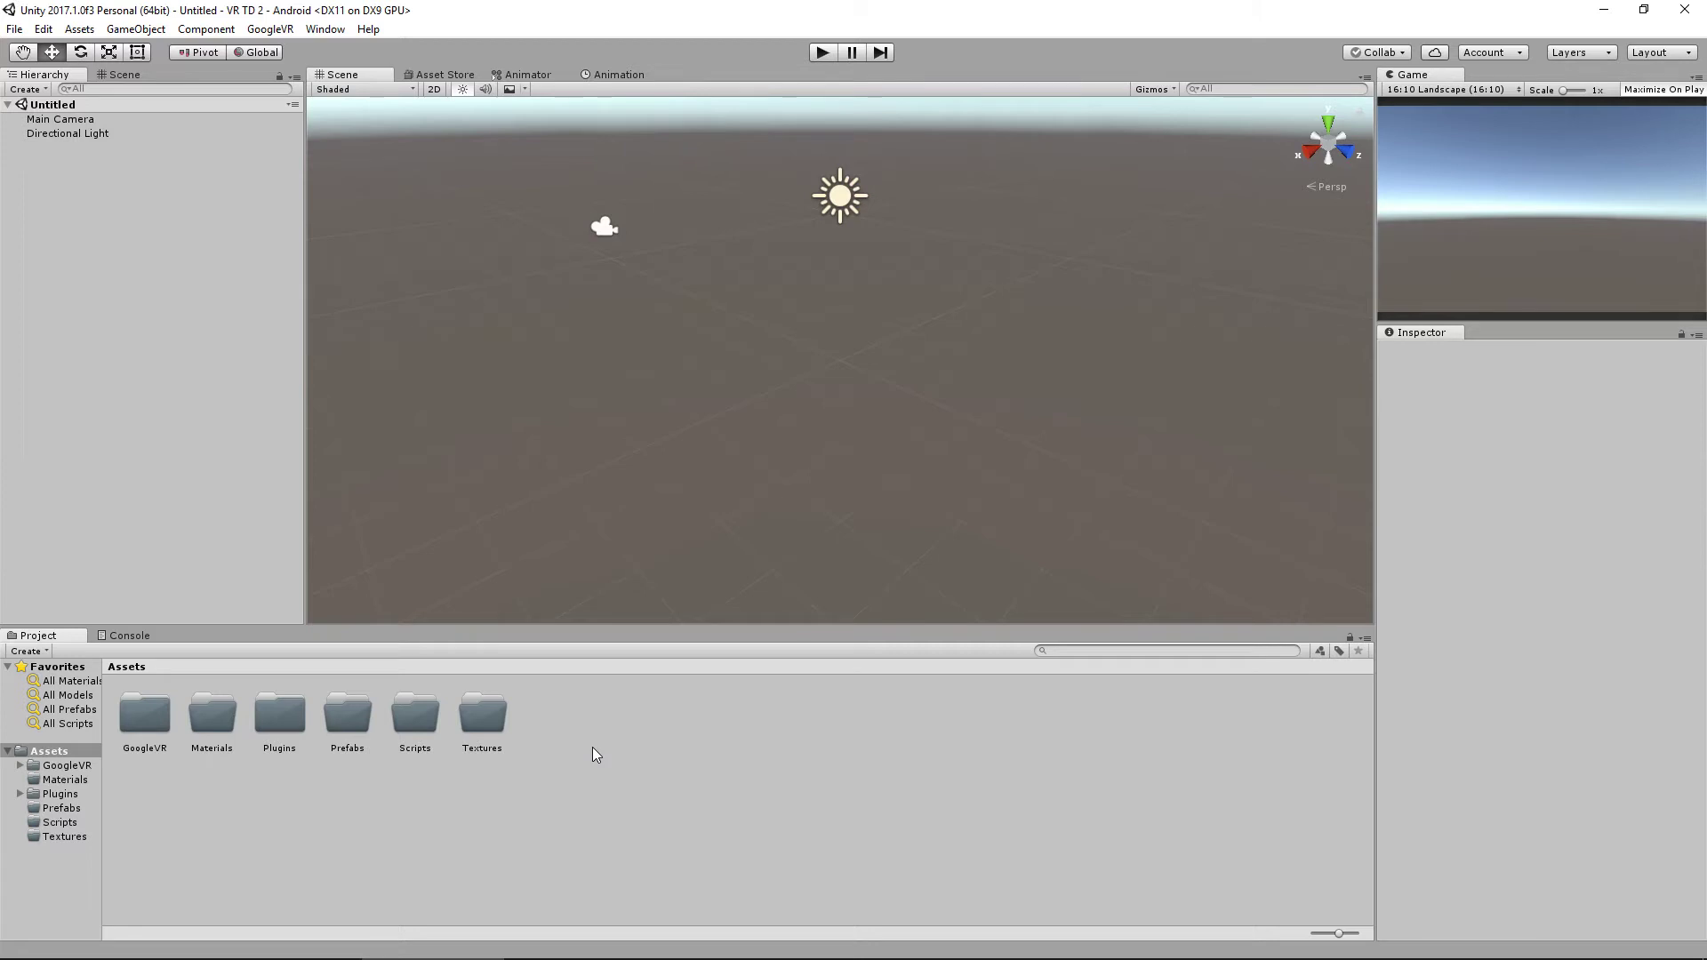
# Move the Directional Light straight down along the Y axis to about -9.5, then deselect it.
pyautogui.click(841, 203)
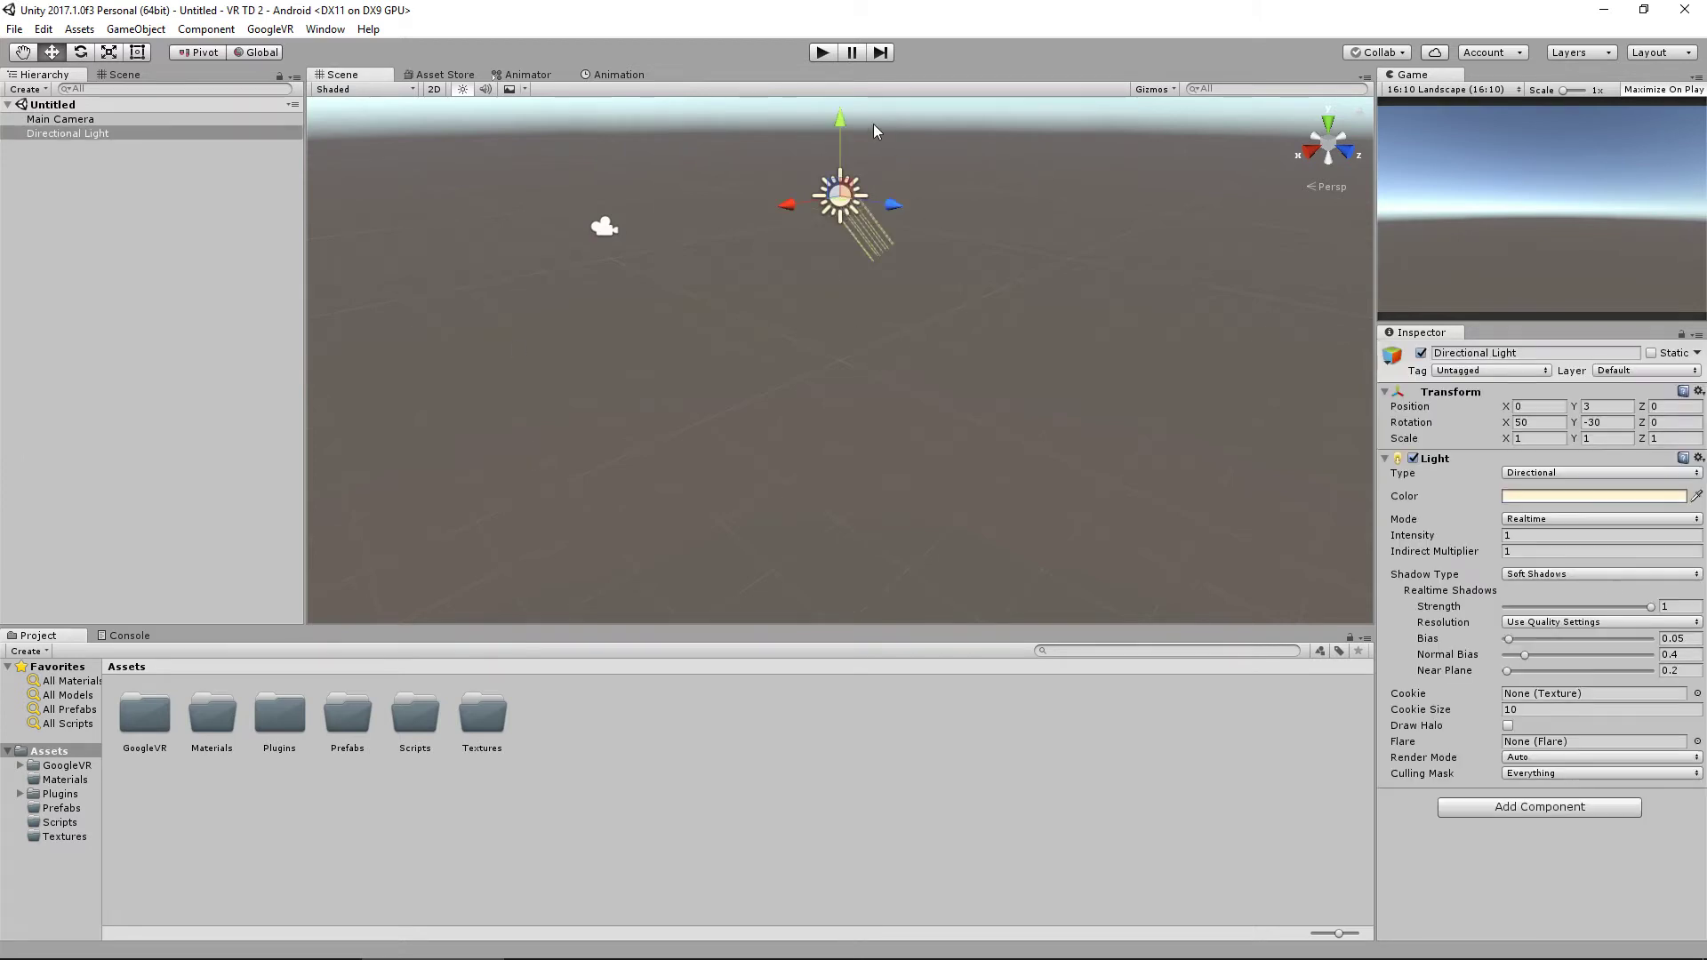
pyautogui.moveTo(843, 114); pyautogui.dragTo(831, 922)
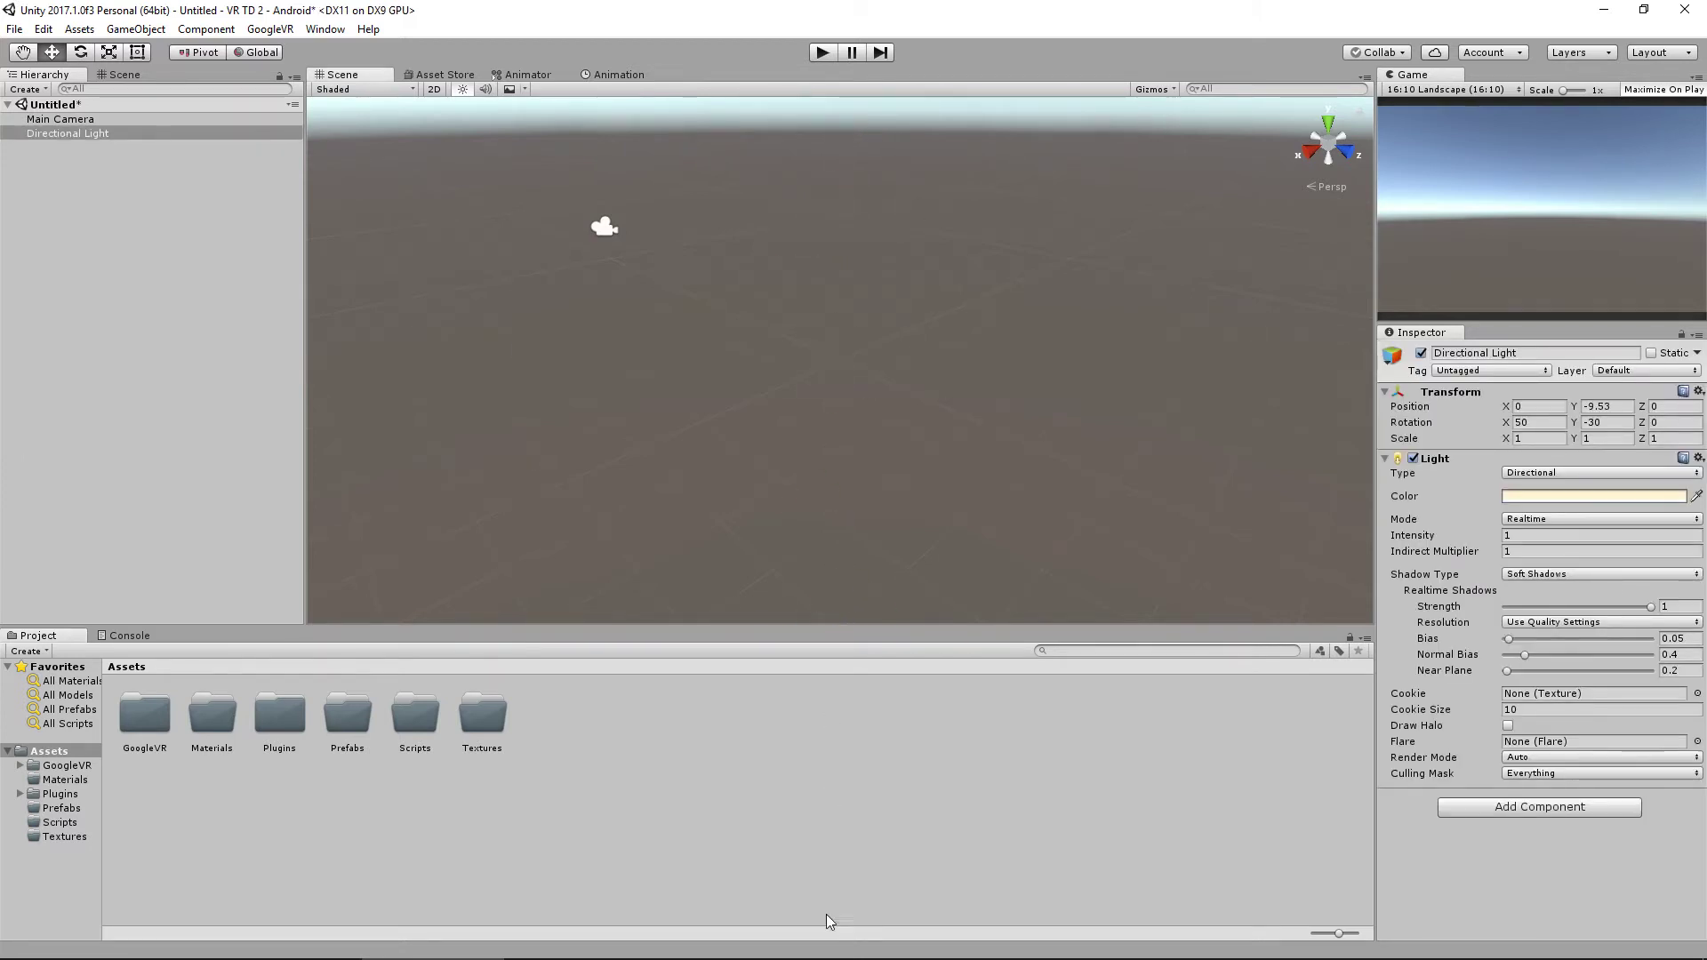
pyautogui.click(122, 236)
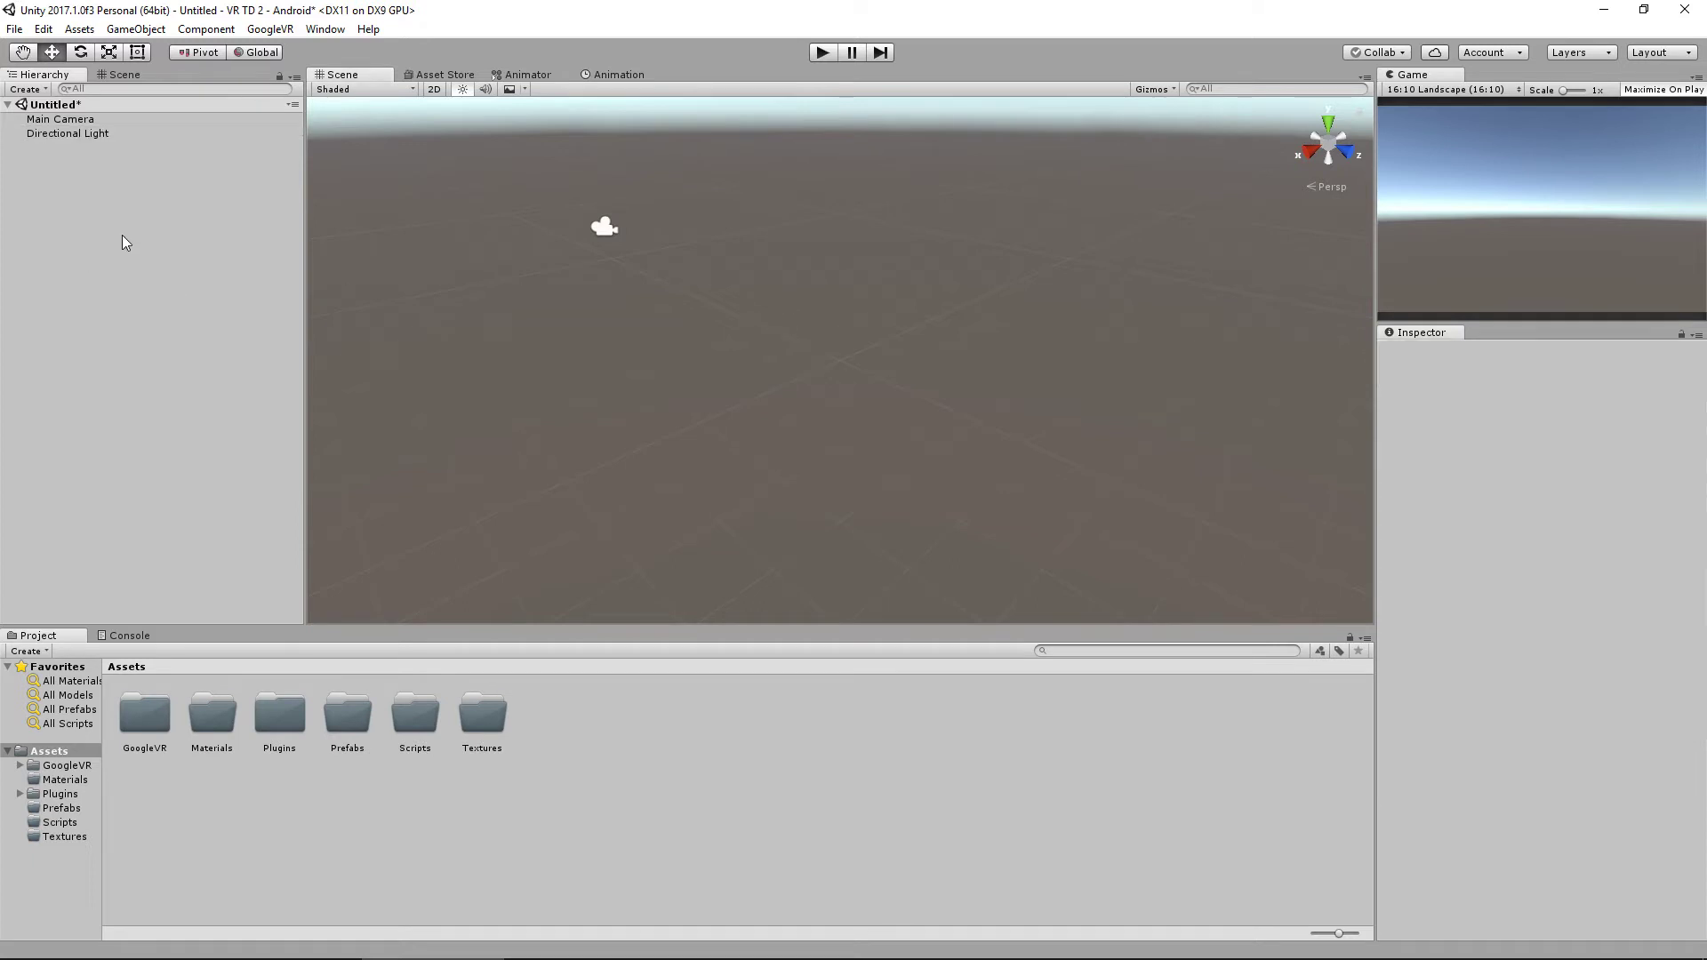
# Add a 3D plane to the scene and name it Ground.
pyautogui.rightClick(109, 156)
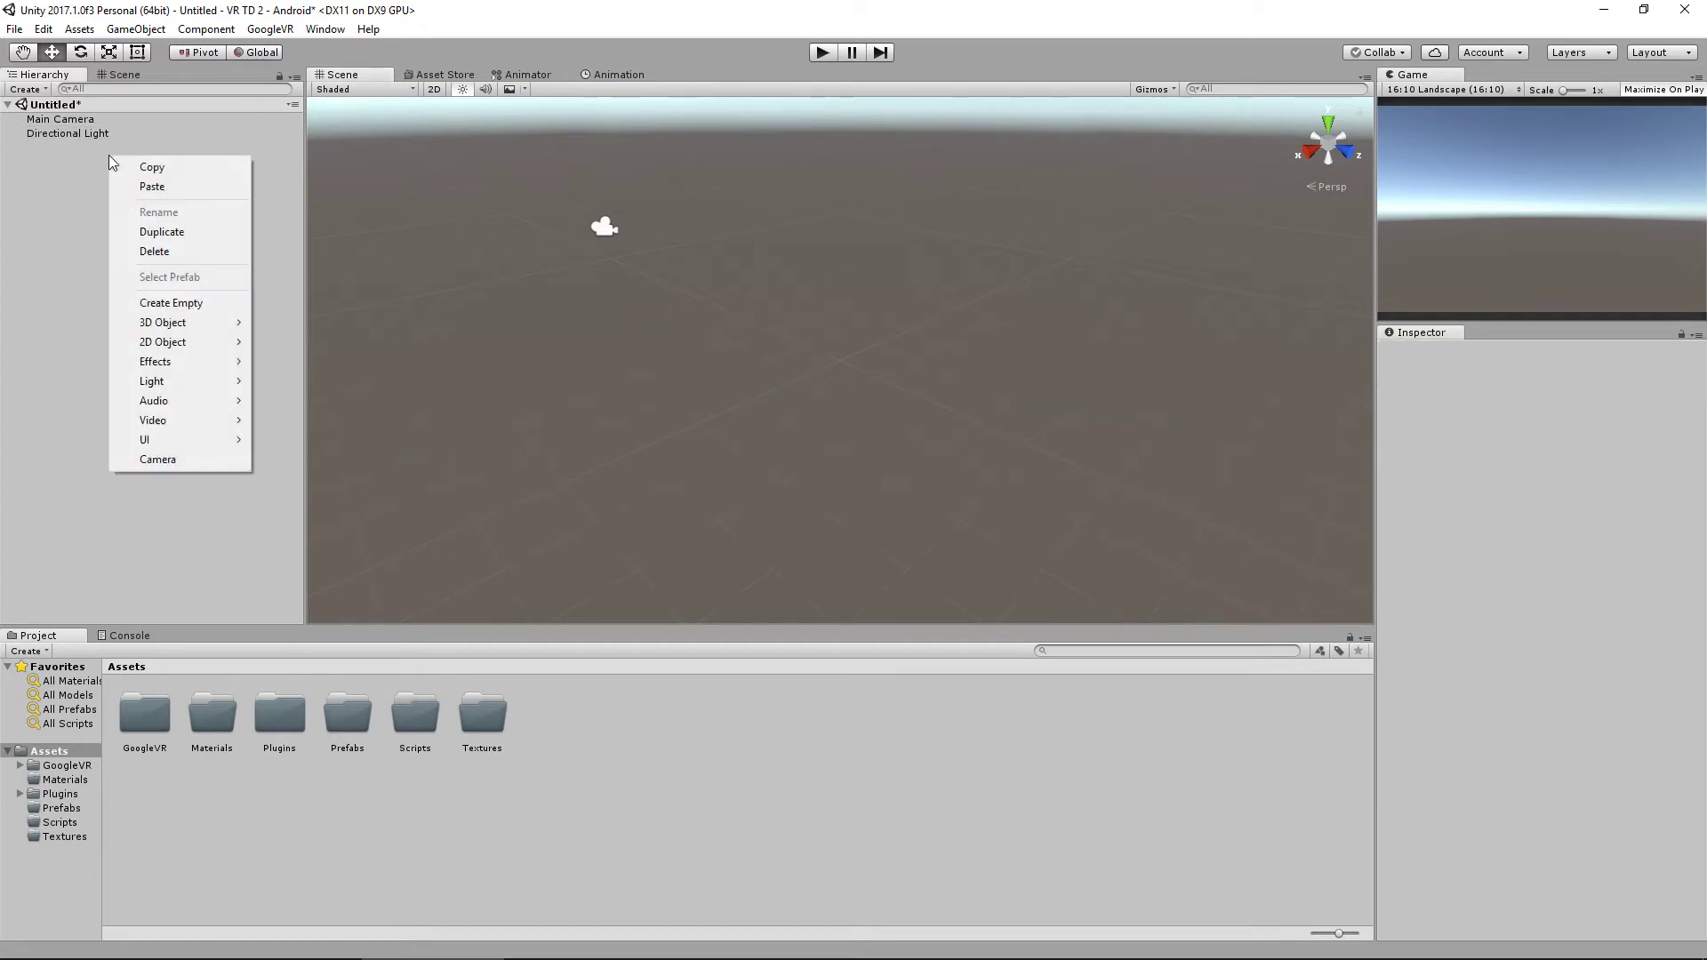
pyautogui.moveTo(178, 321)
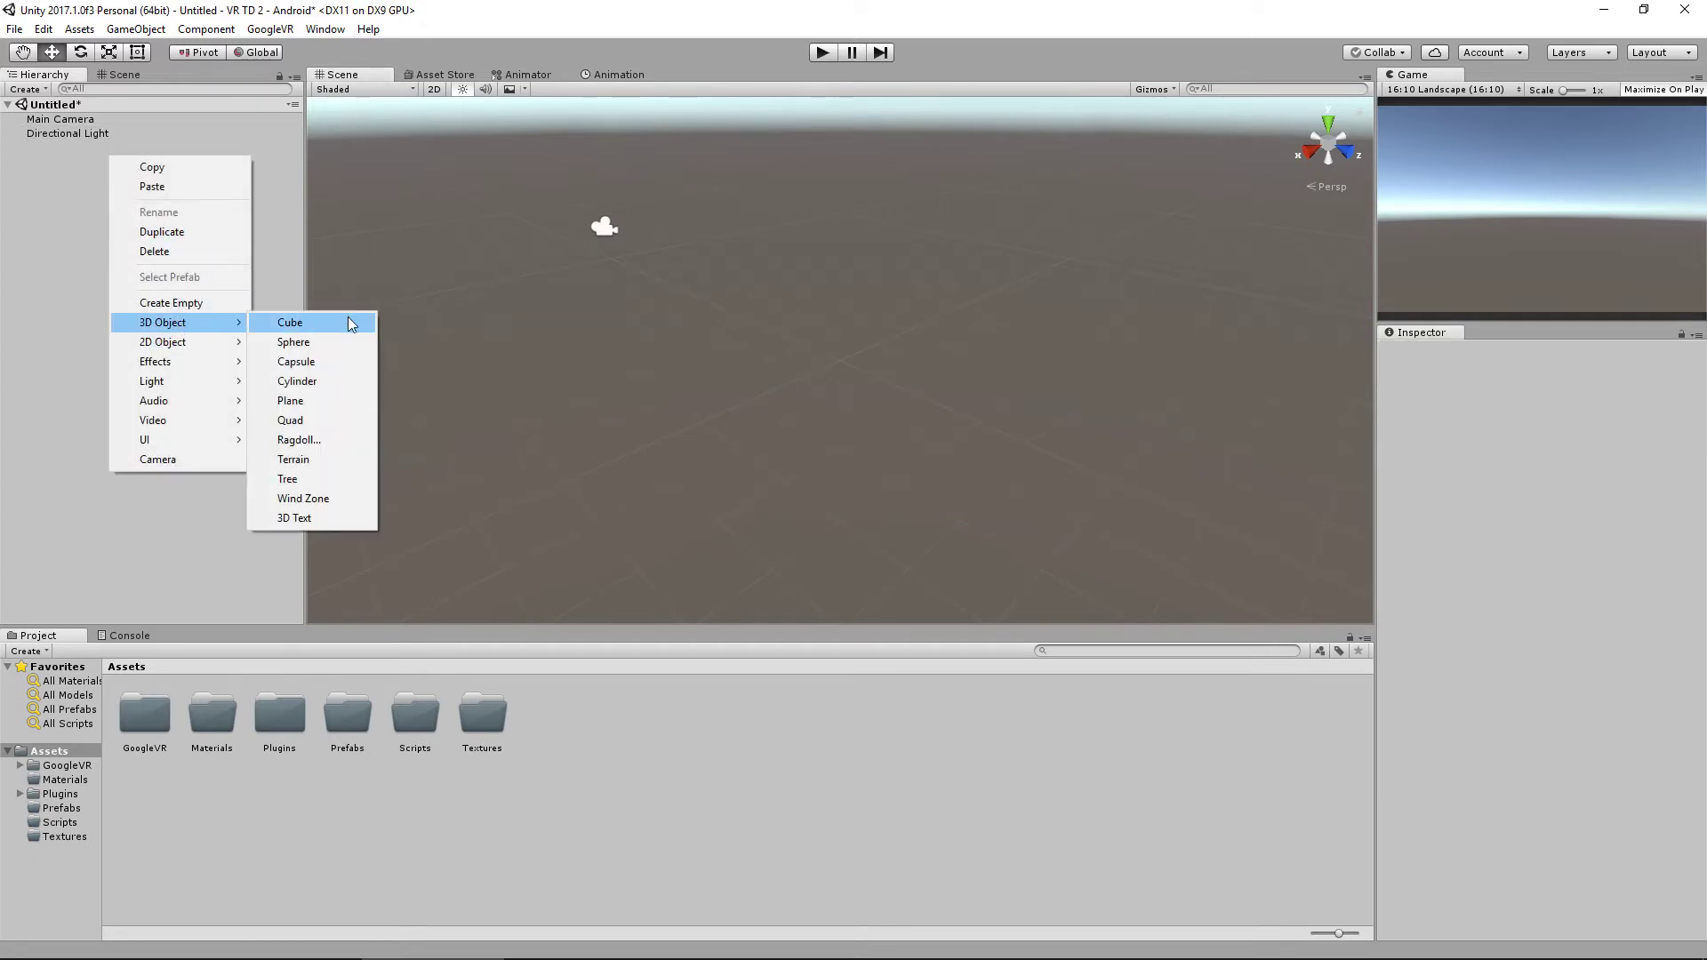
pyautogui.click(298, 401)
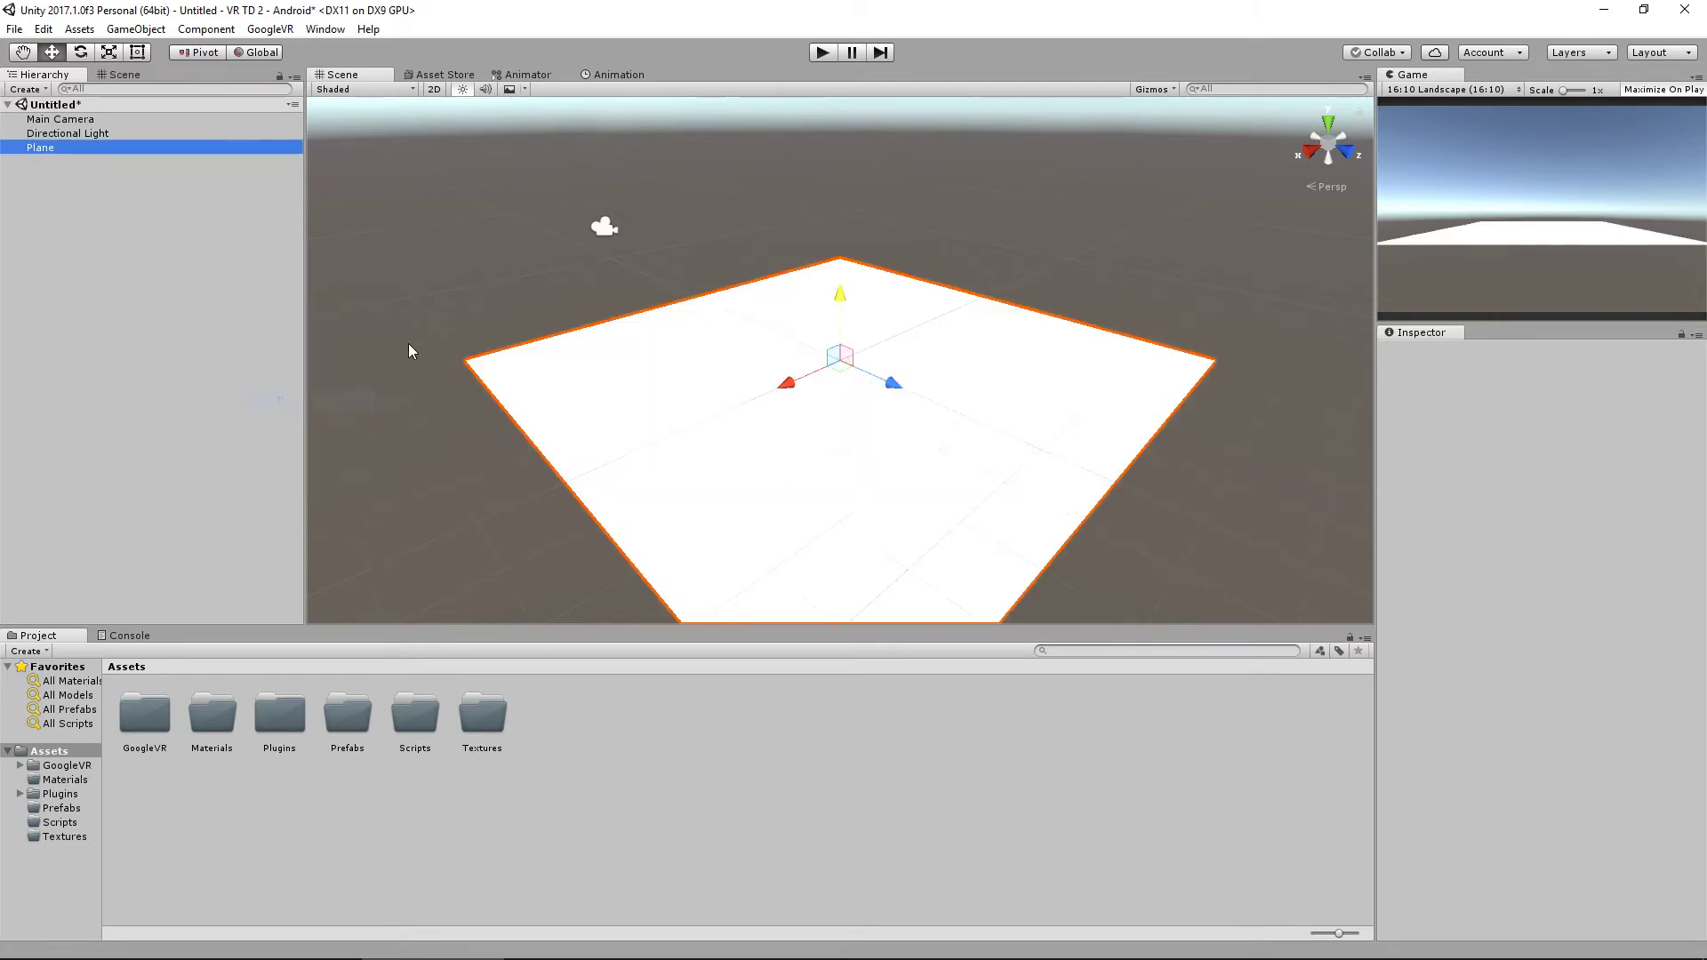
pyautogui.click(1512, 353)
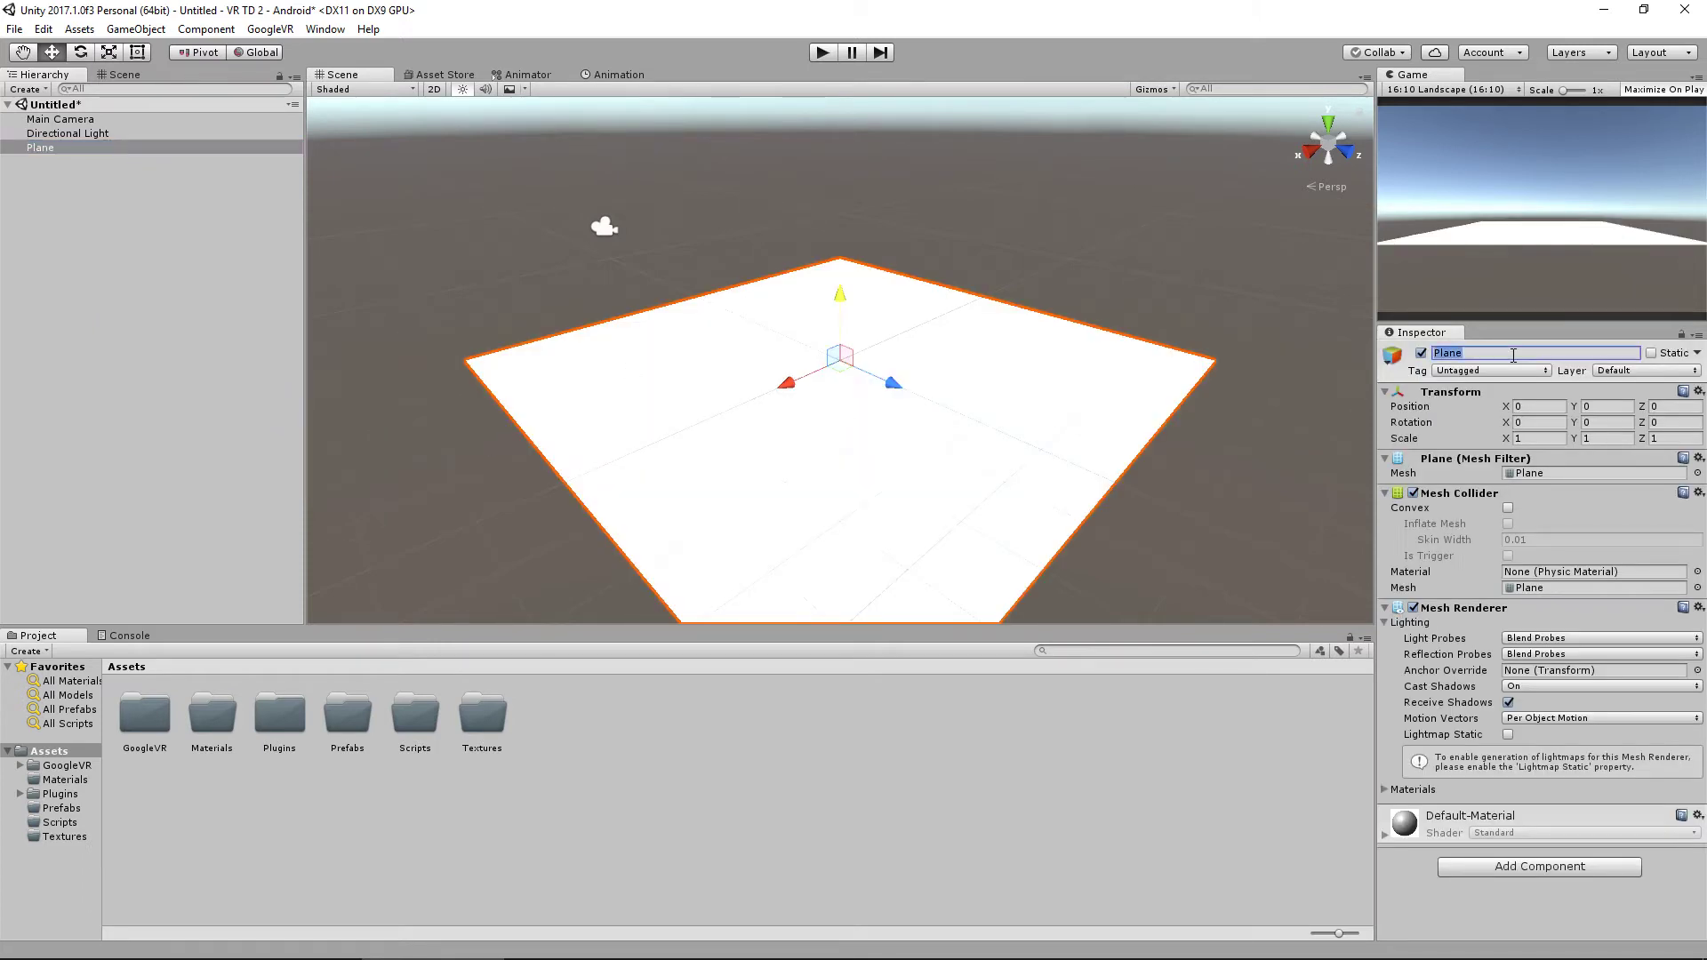
pyautogui.write('Ground')
pyautogui.press('Return')
# Add a new tag named Ground to the project's tag list.
pyautogui.click(1517, 372)
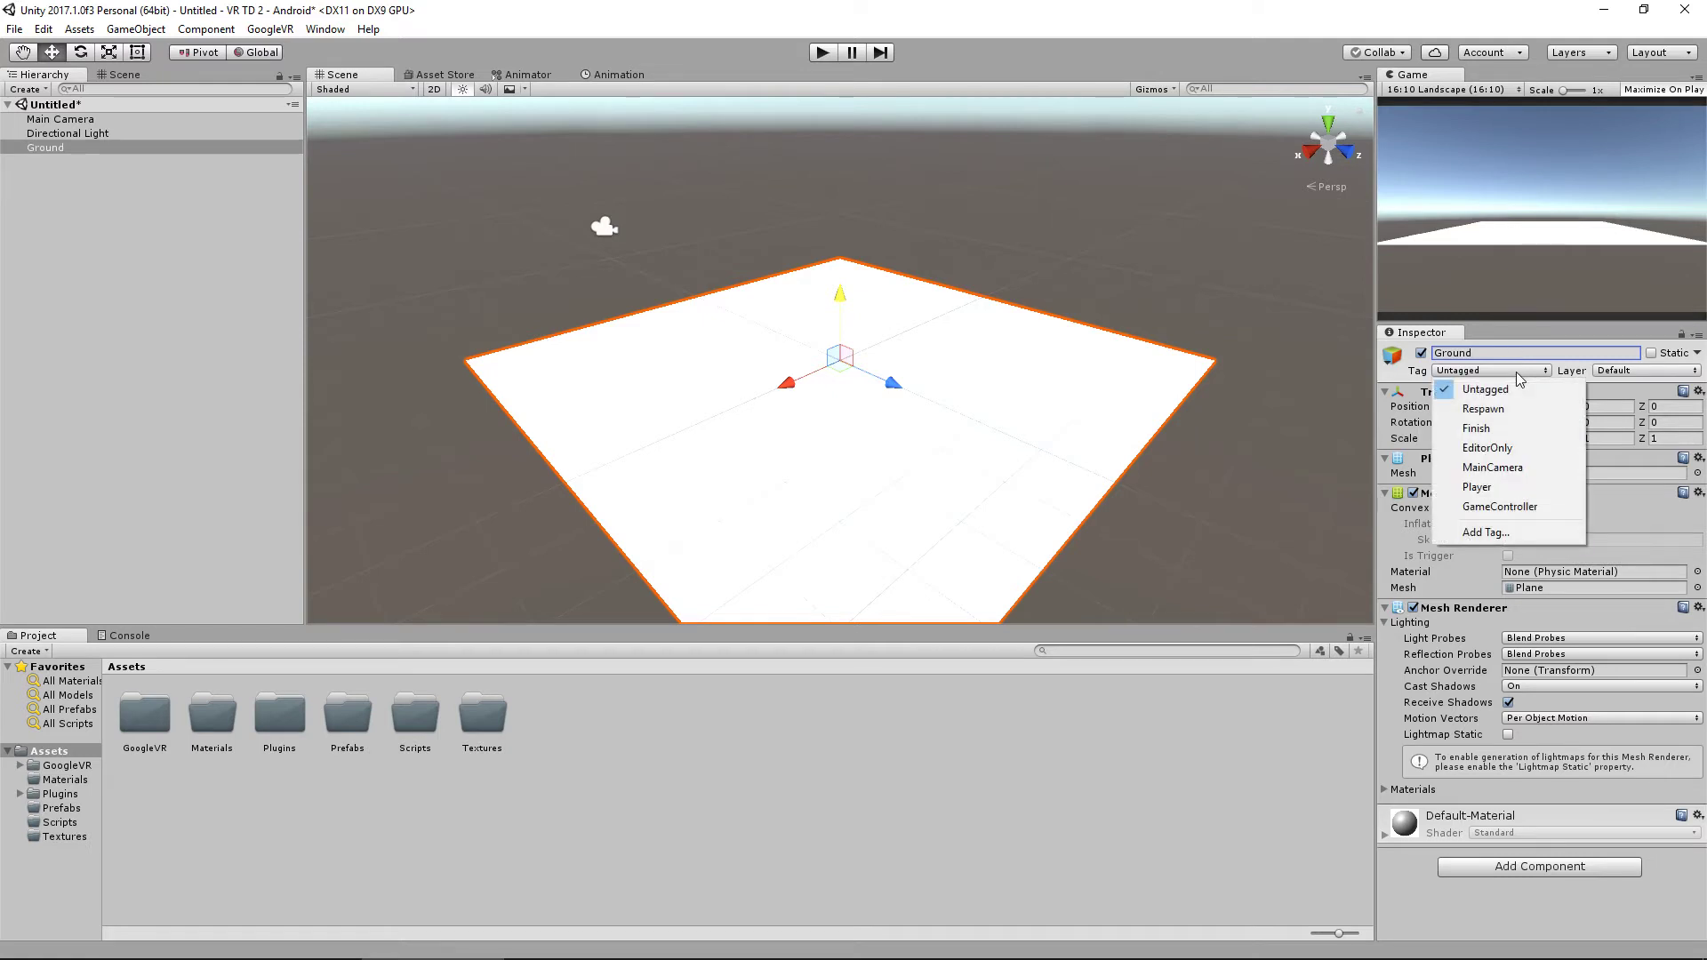
pyautogui.click(1487, 532)
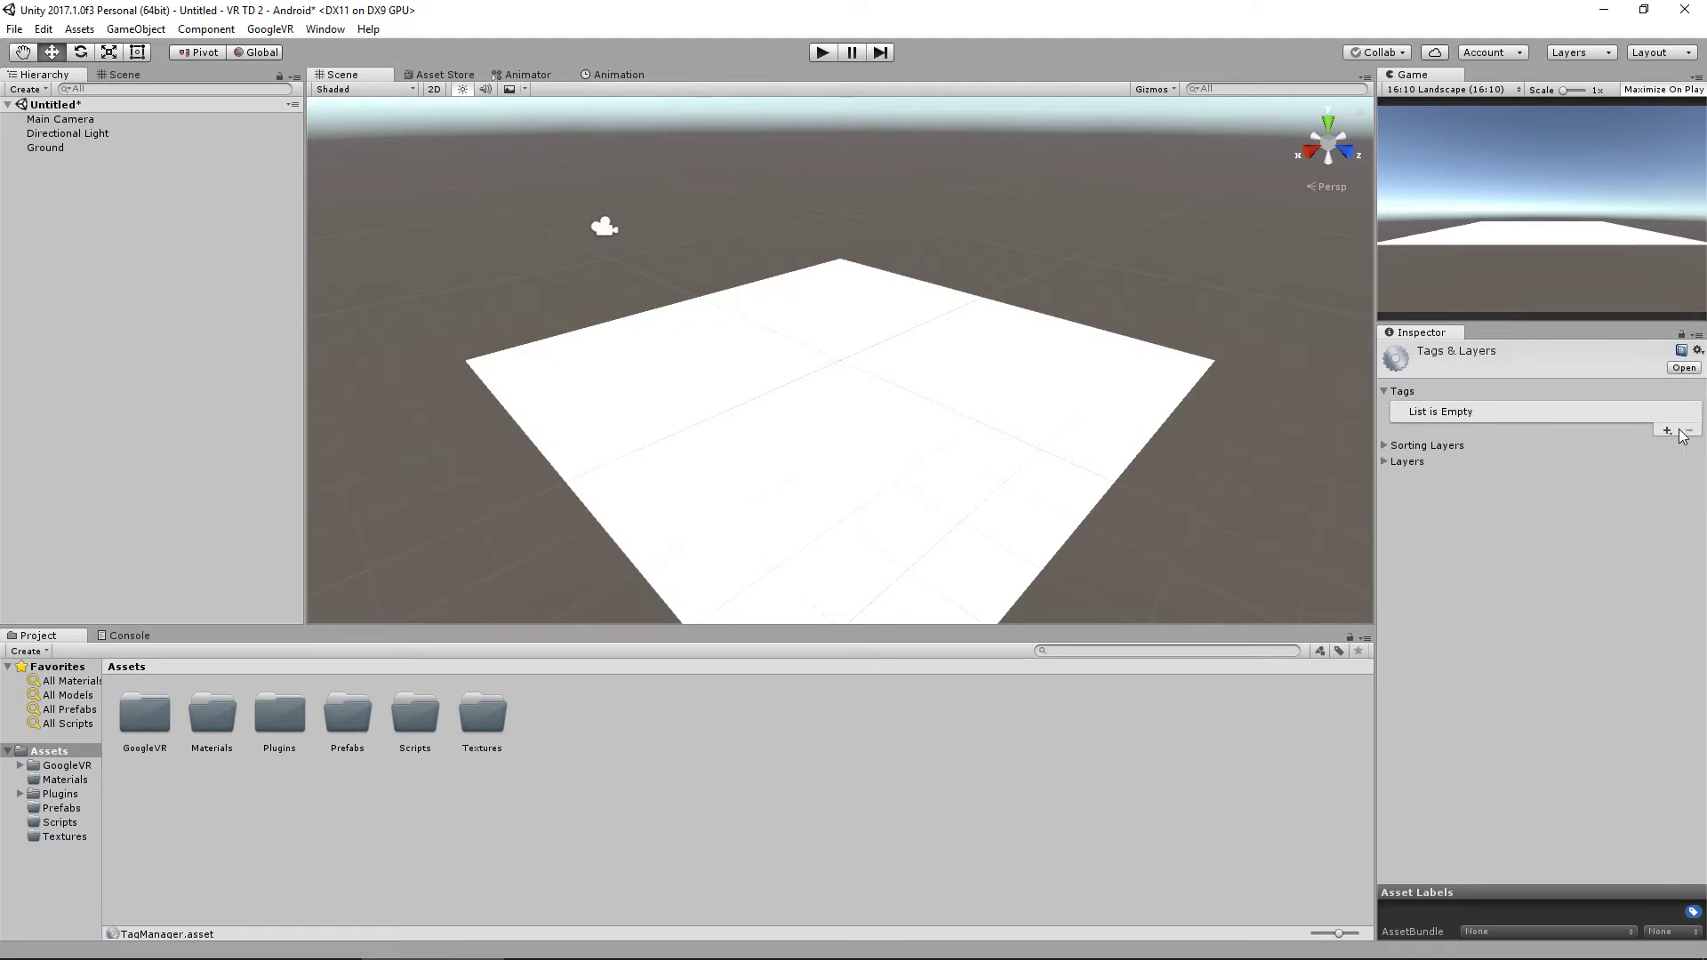
pyautogui.click(1668, 432)
pyautogui.write('Ground')
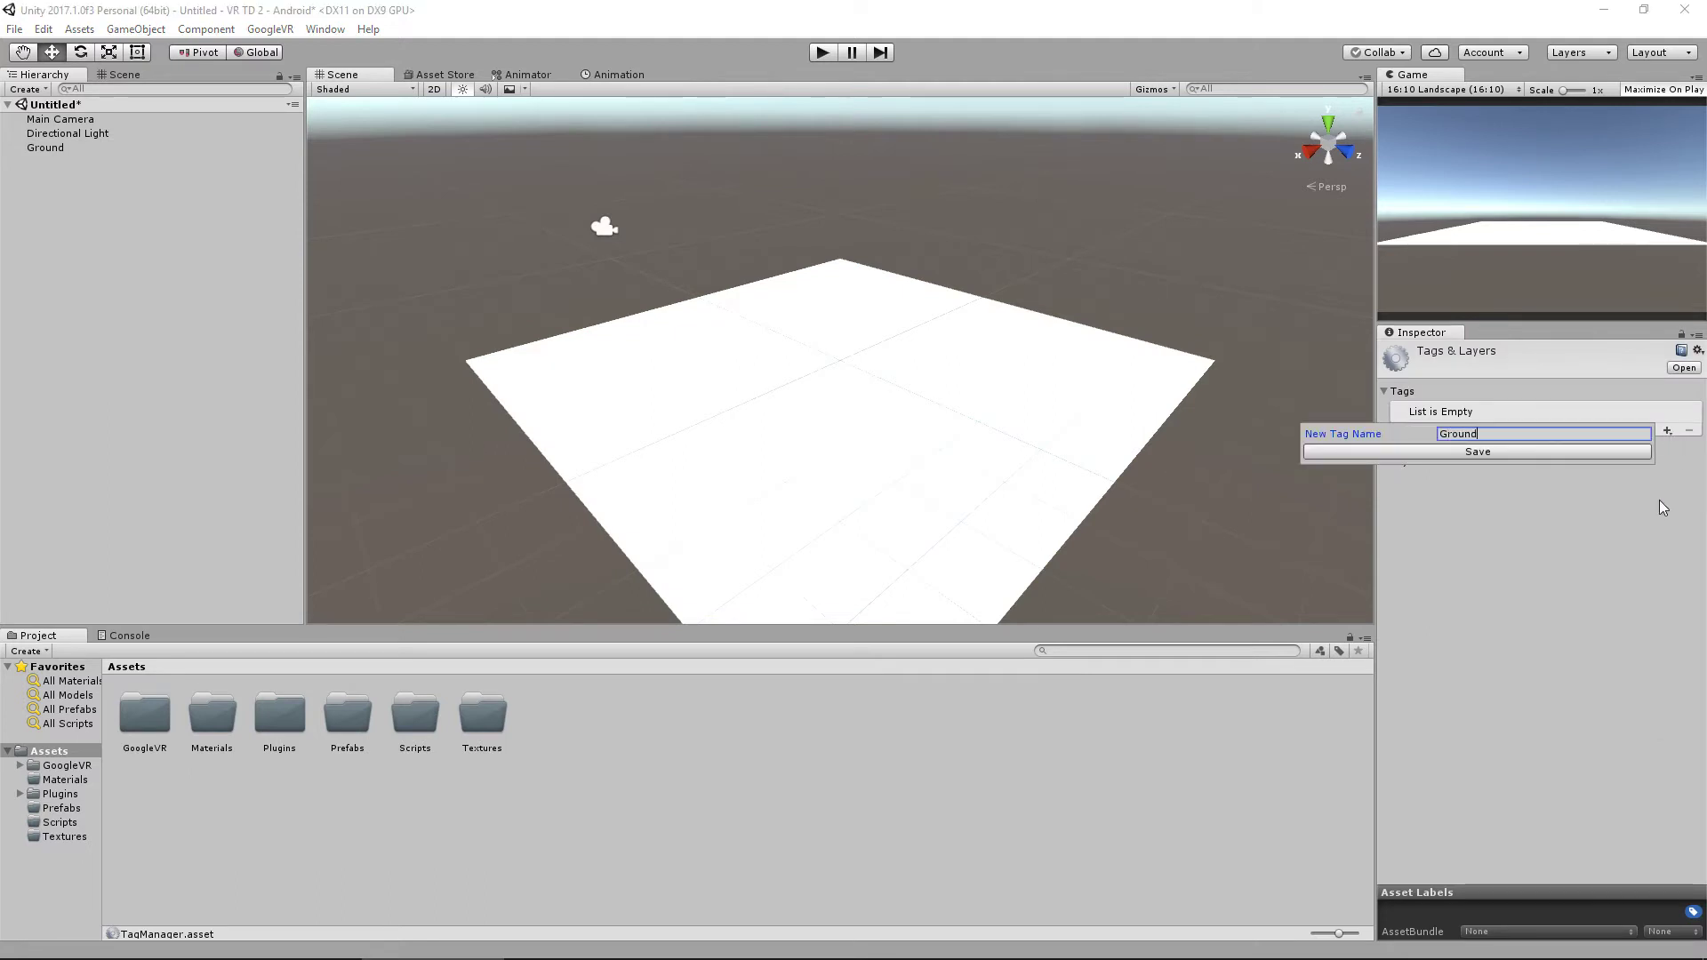
pyautogui.press('Return')
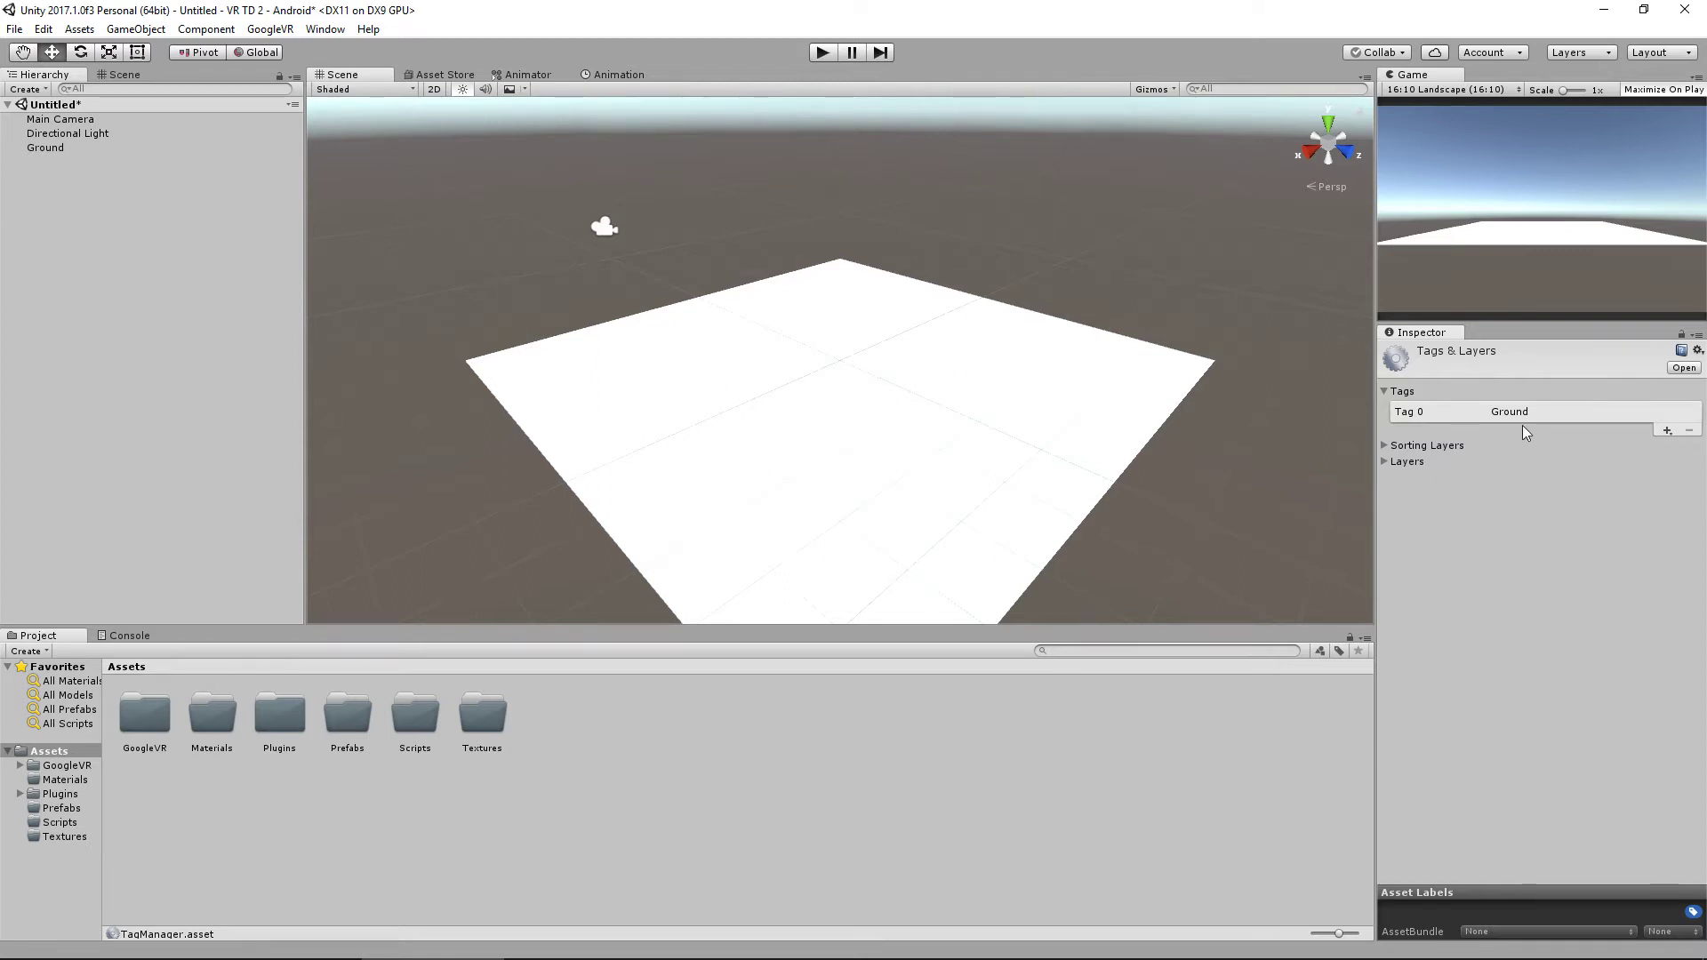
# Assign the Ground tag to the Ground plane.
pyautogui.click(1023, 426)
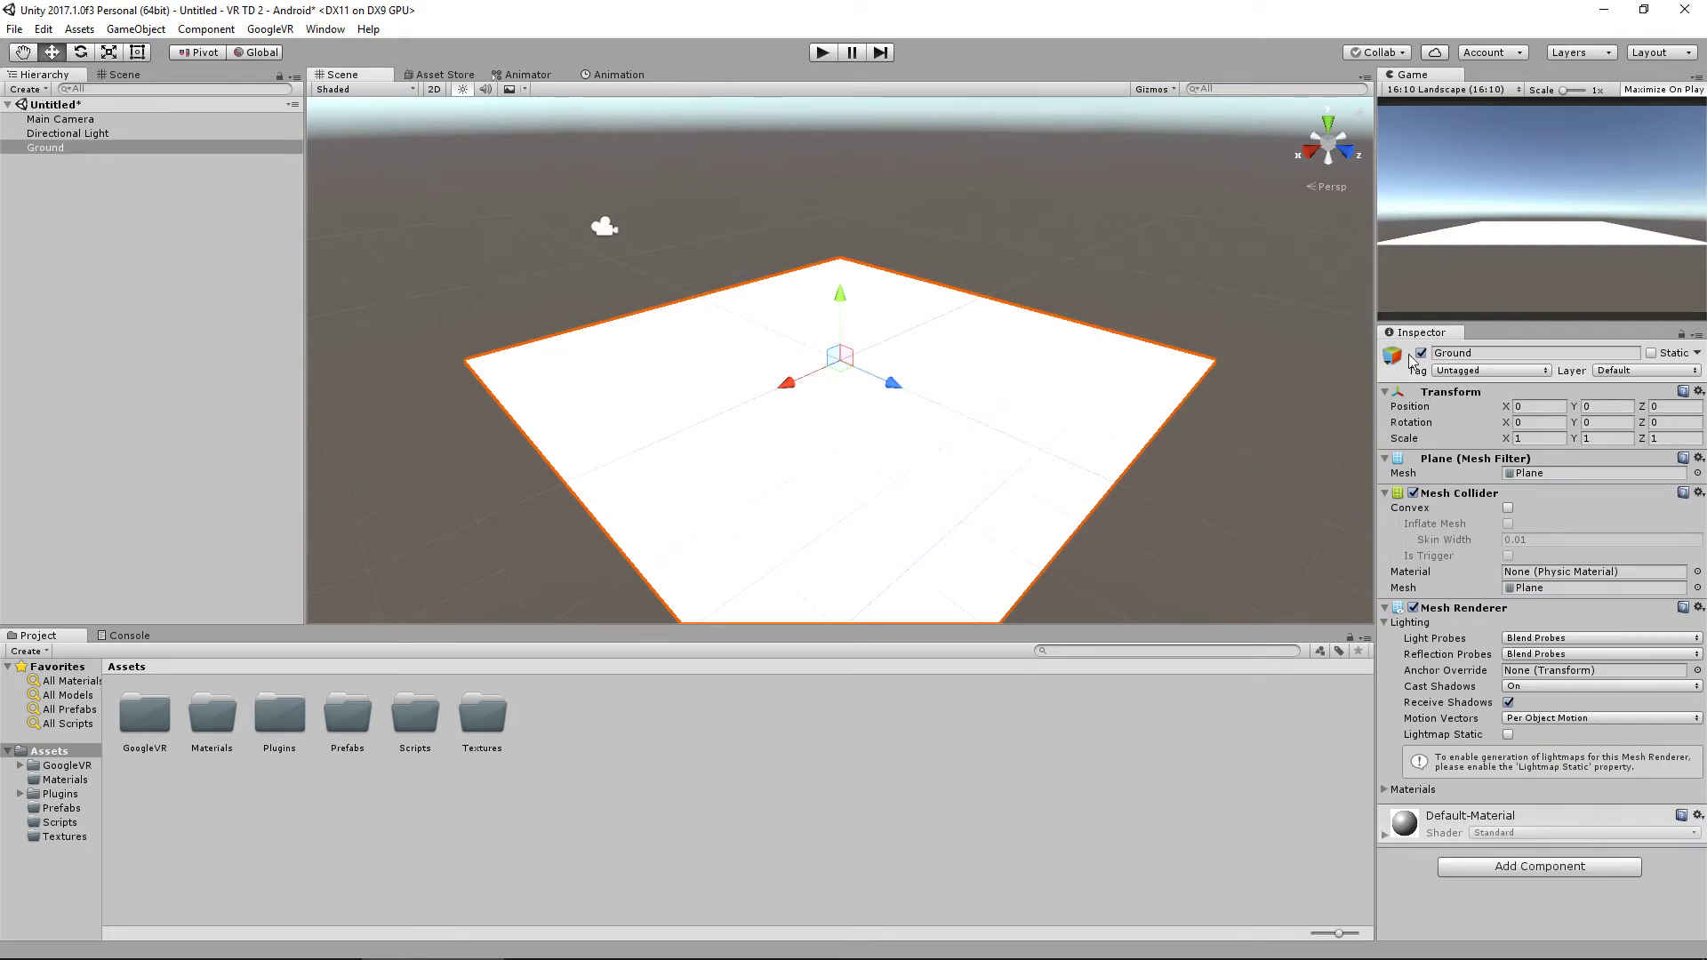
pyautogui.click(1491, 370)
pyautogui.click(1514, 526)
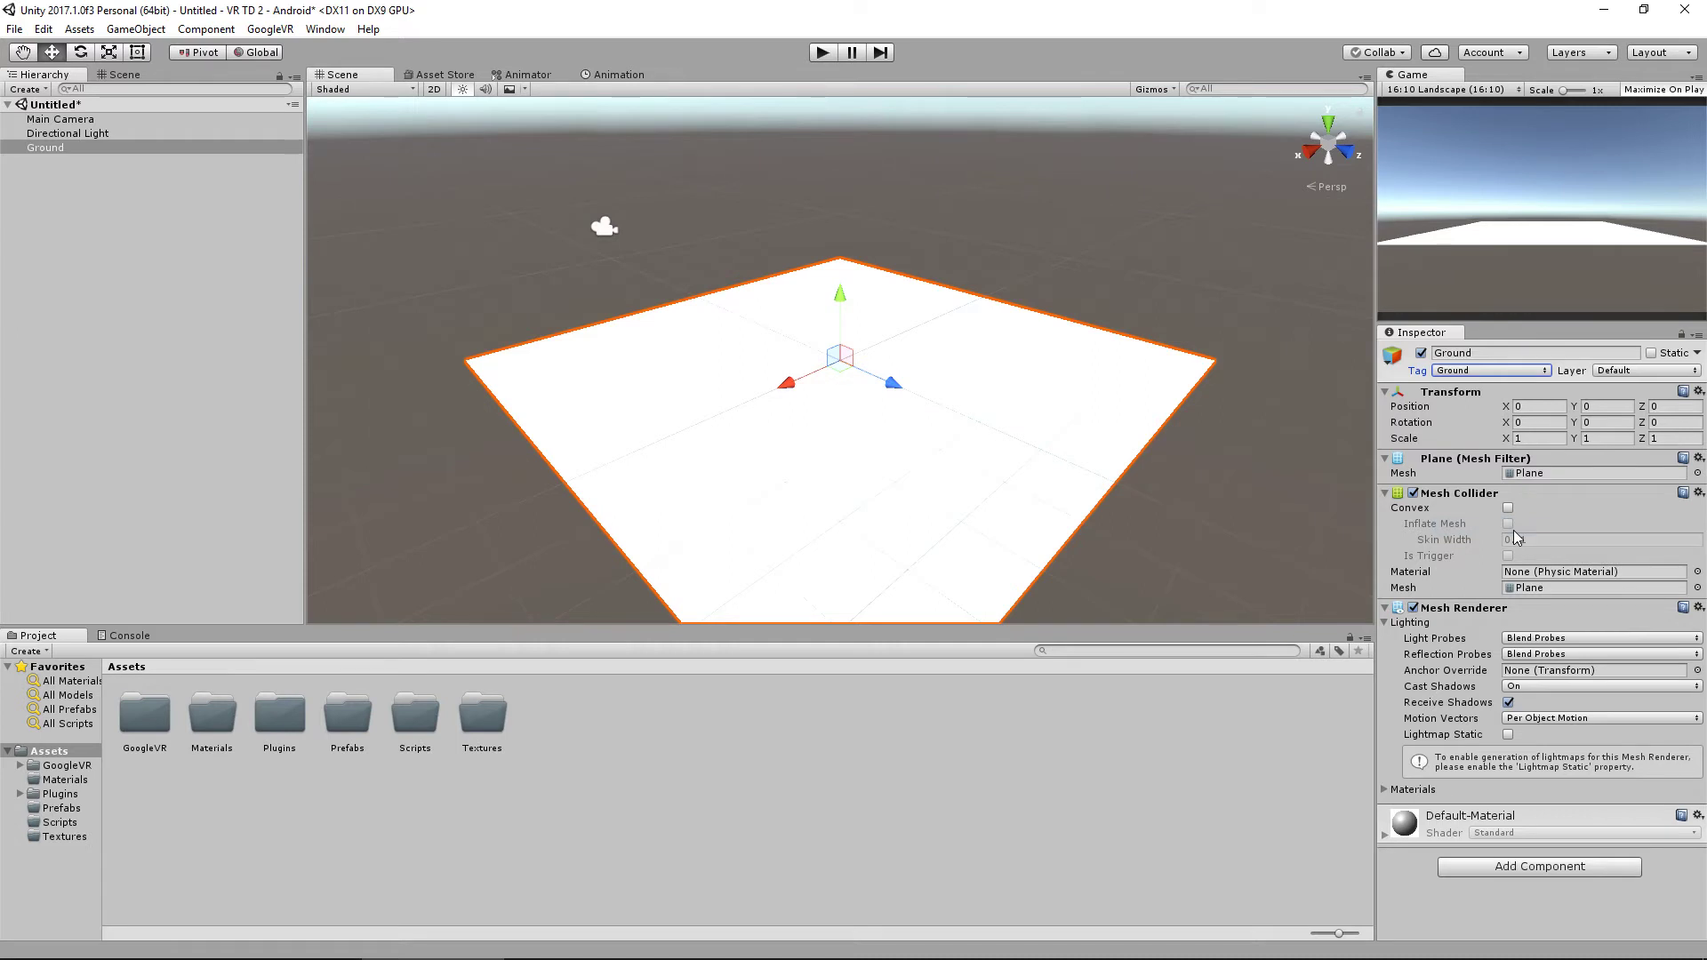
pyautogui.click(1512, 371)
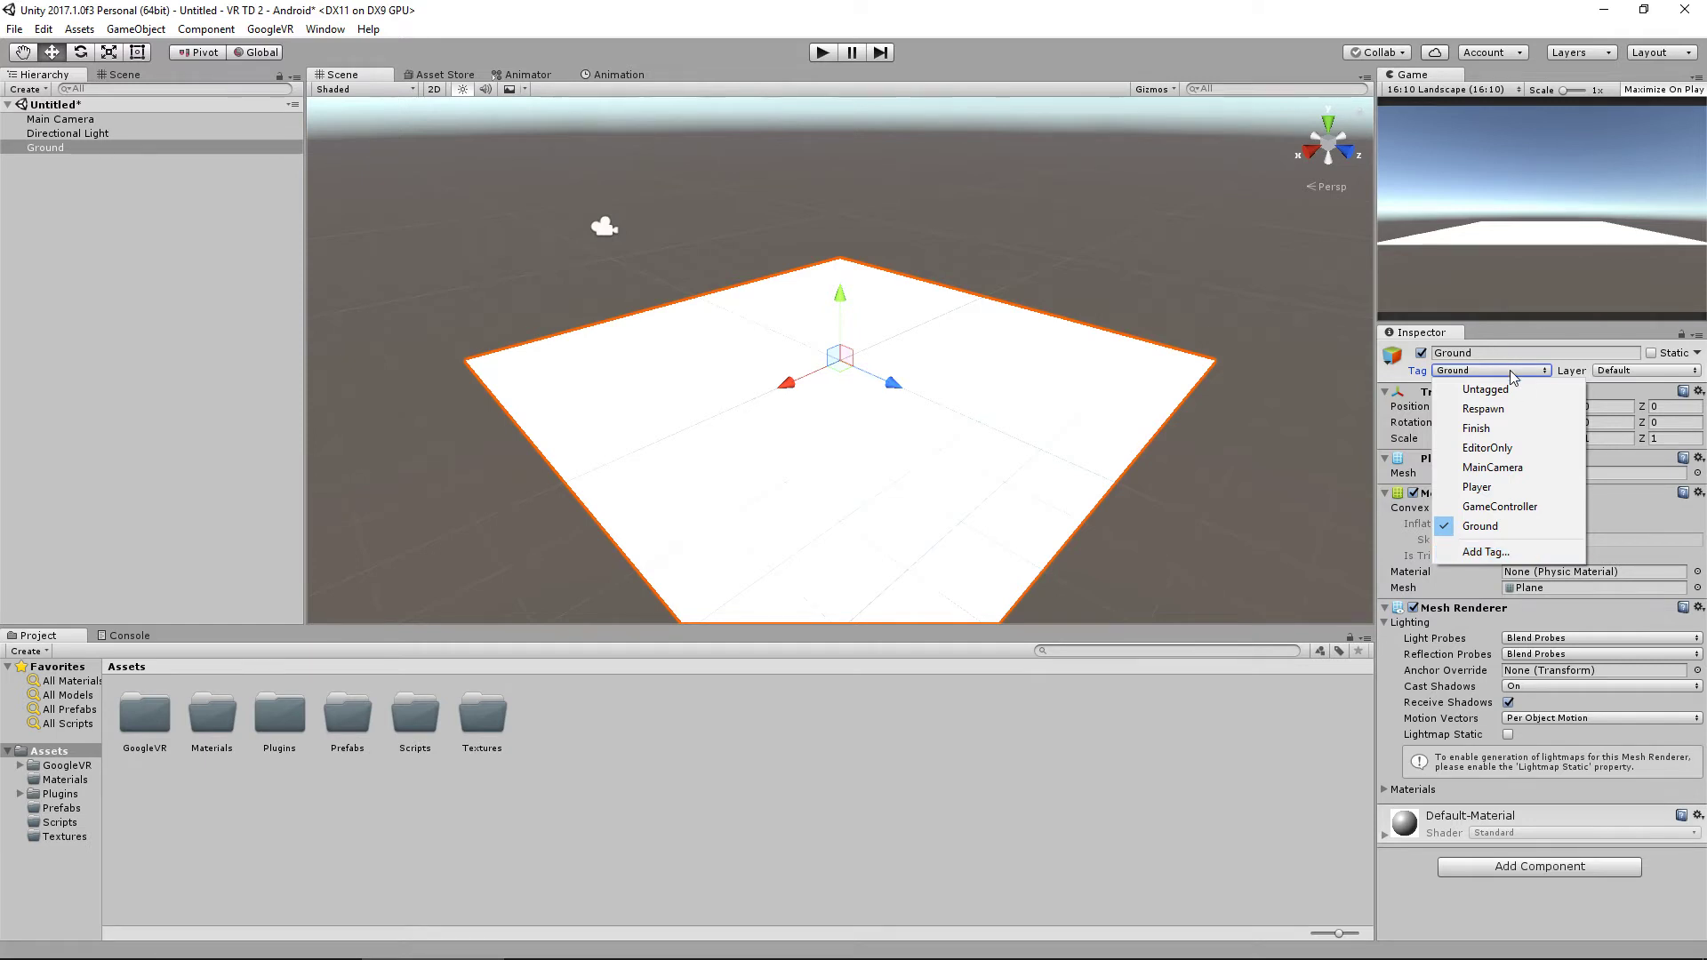
pyautogui.click(1204, 375)
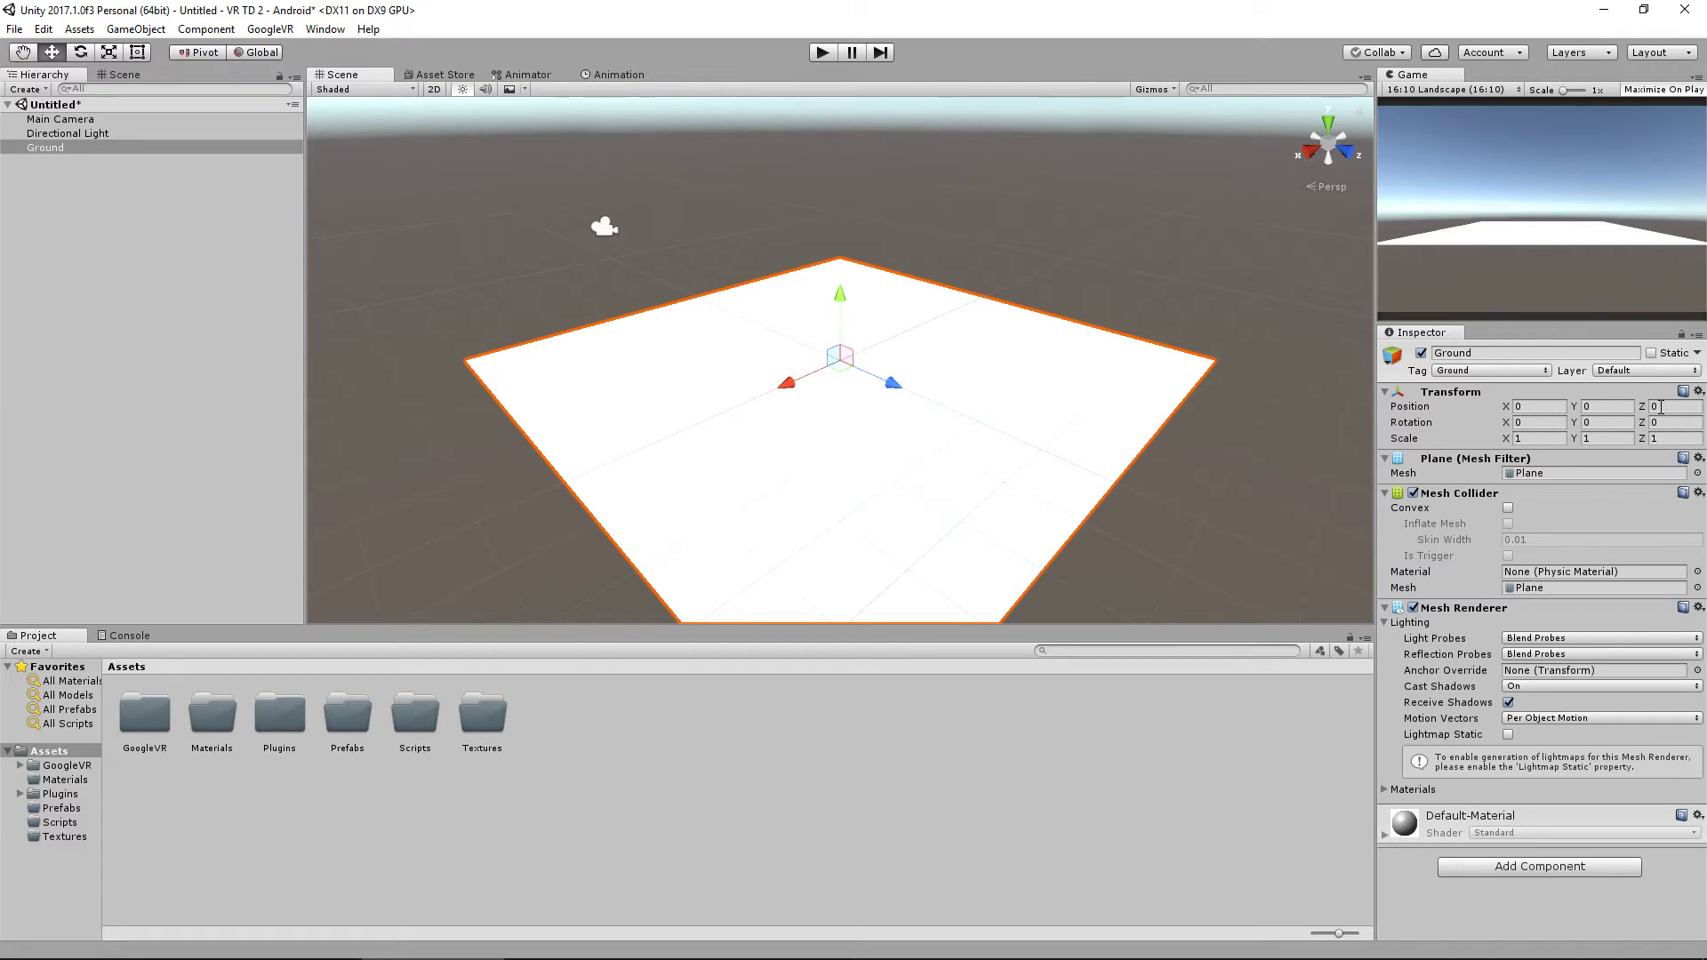
# Scale the Ground plane up uniformly on all axes to about 4.6.
pyautogui.click(108, 51)
pyautogui.moveTo(840, 360); pyautogui.dragTo(1091, 163)
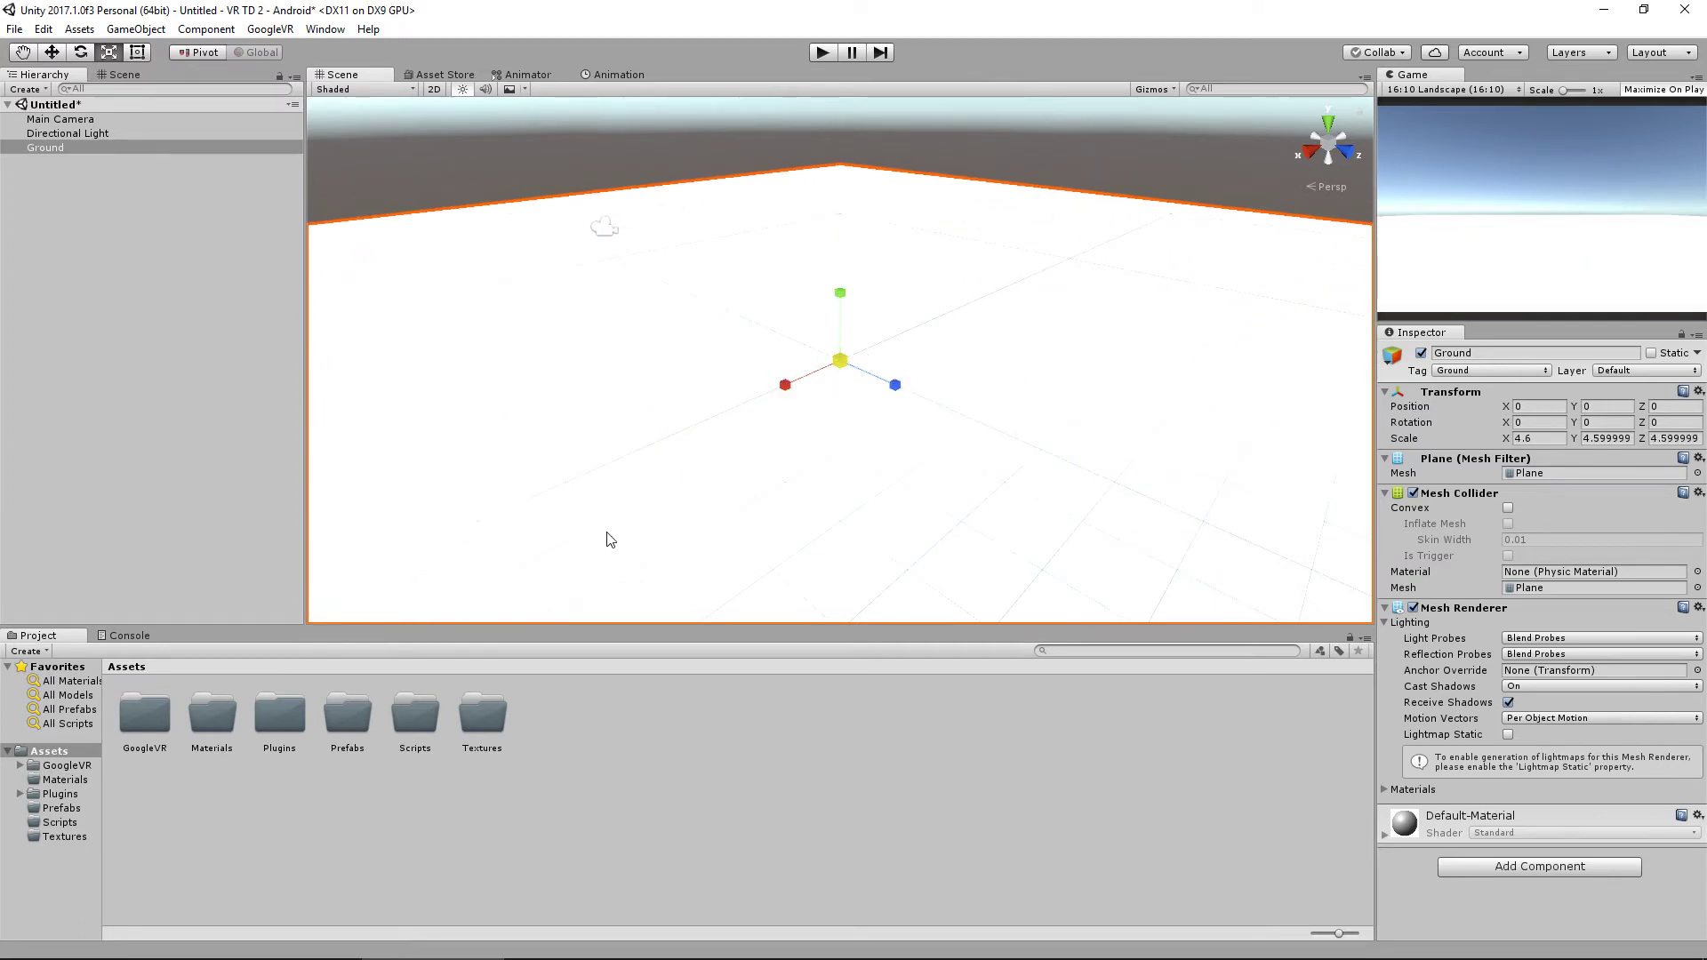
# Create a new material named Grass in the Materials folder.
pyautogui.doubleClick(222, 719)
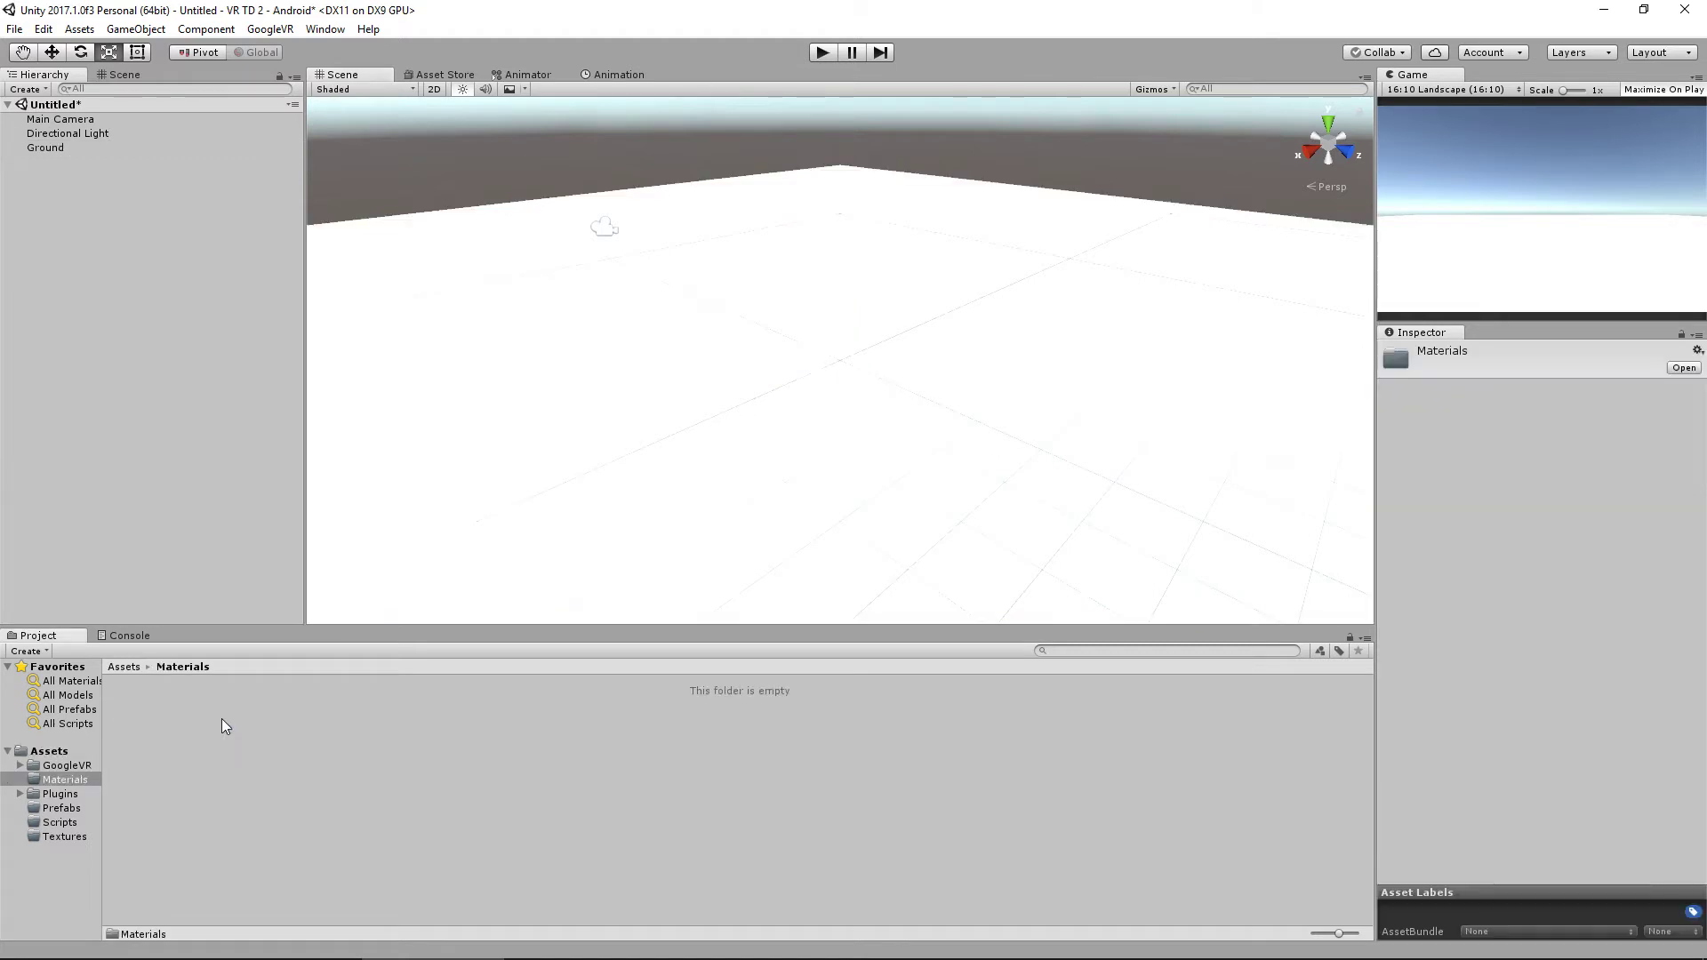
pyautogui.rightClick(374, 724)
pyautogui.moveTo(458, 400)
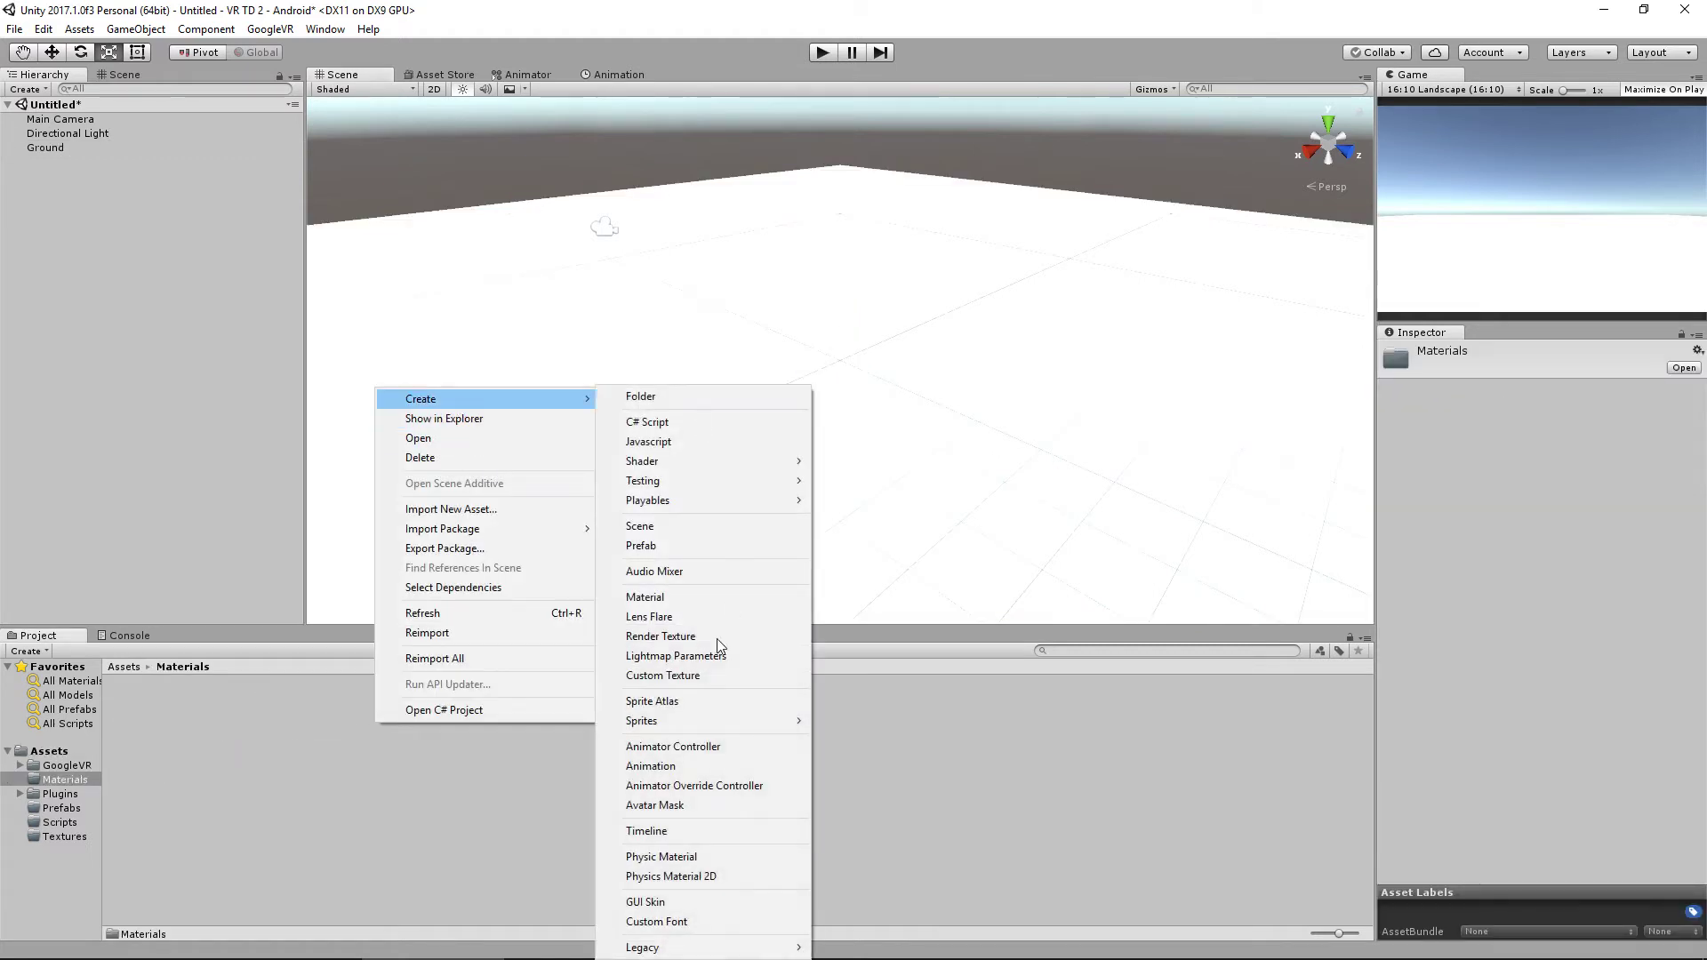
pyautogui.click(678, 606)
pyautogui.write('Grass')
pyautogui.press('Return')
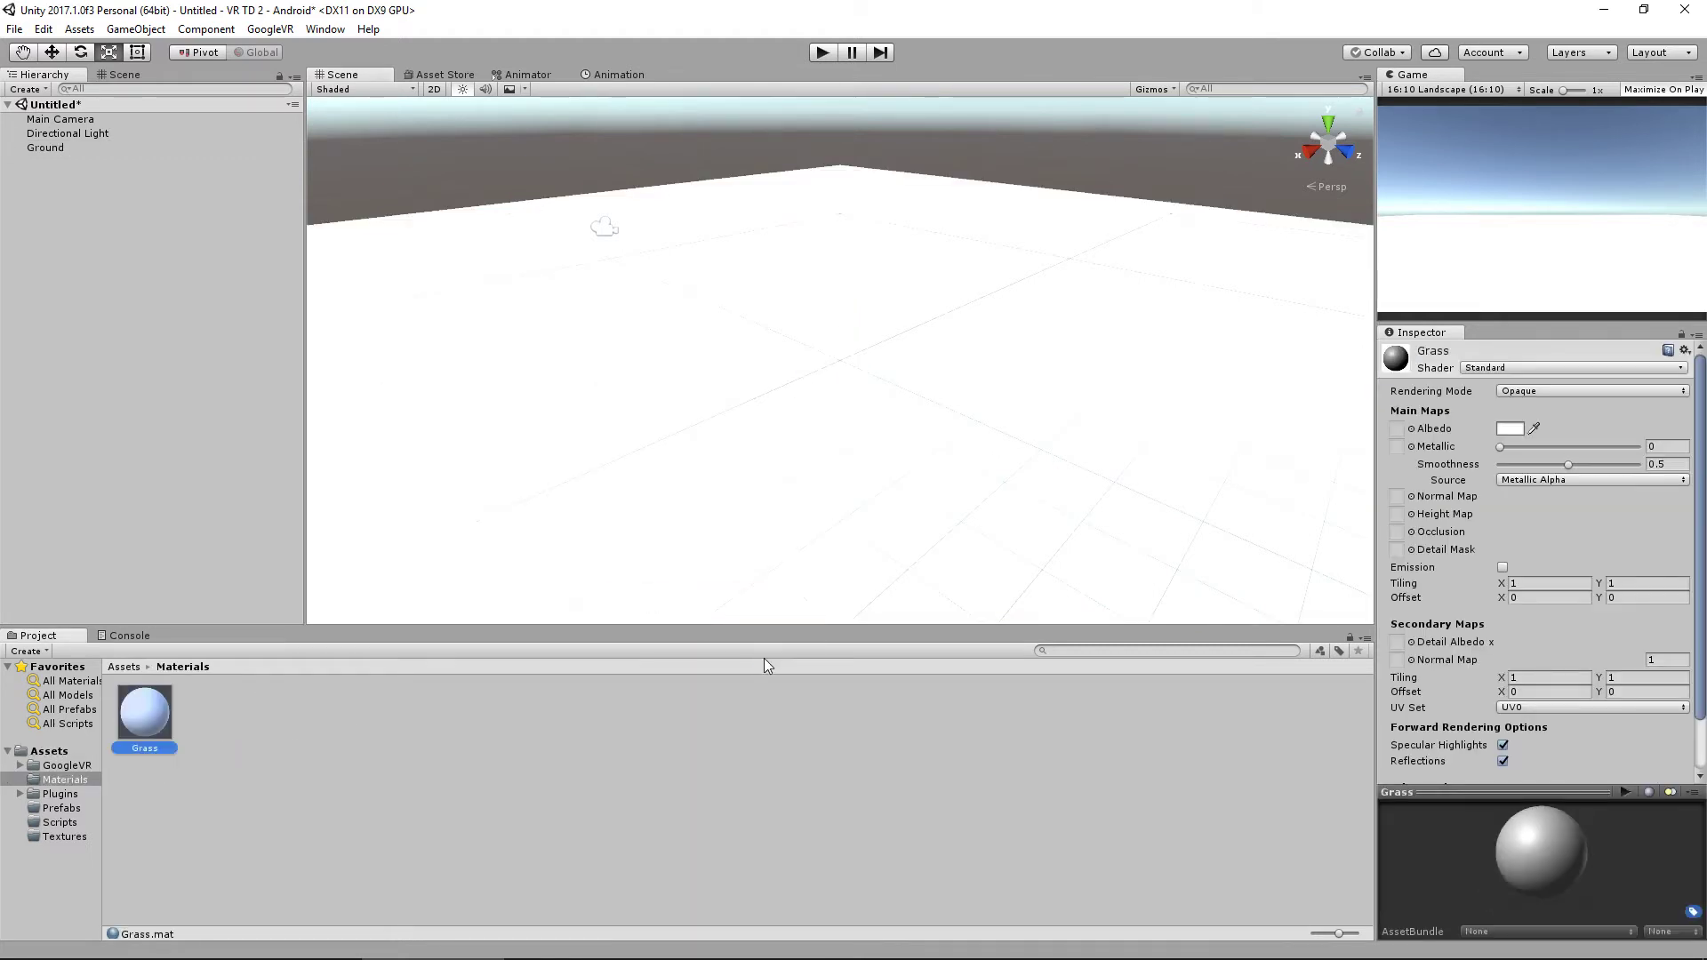
# Set the Grass material's albedo colour to green with R 99, G 255, B 86.
pyautogui.click(1510, 429)
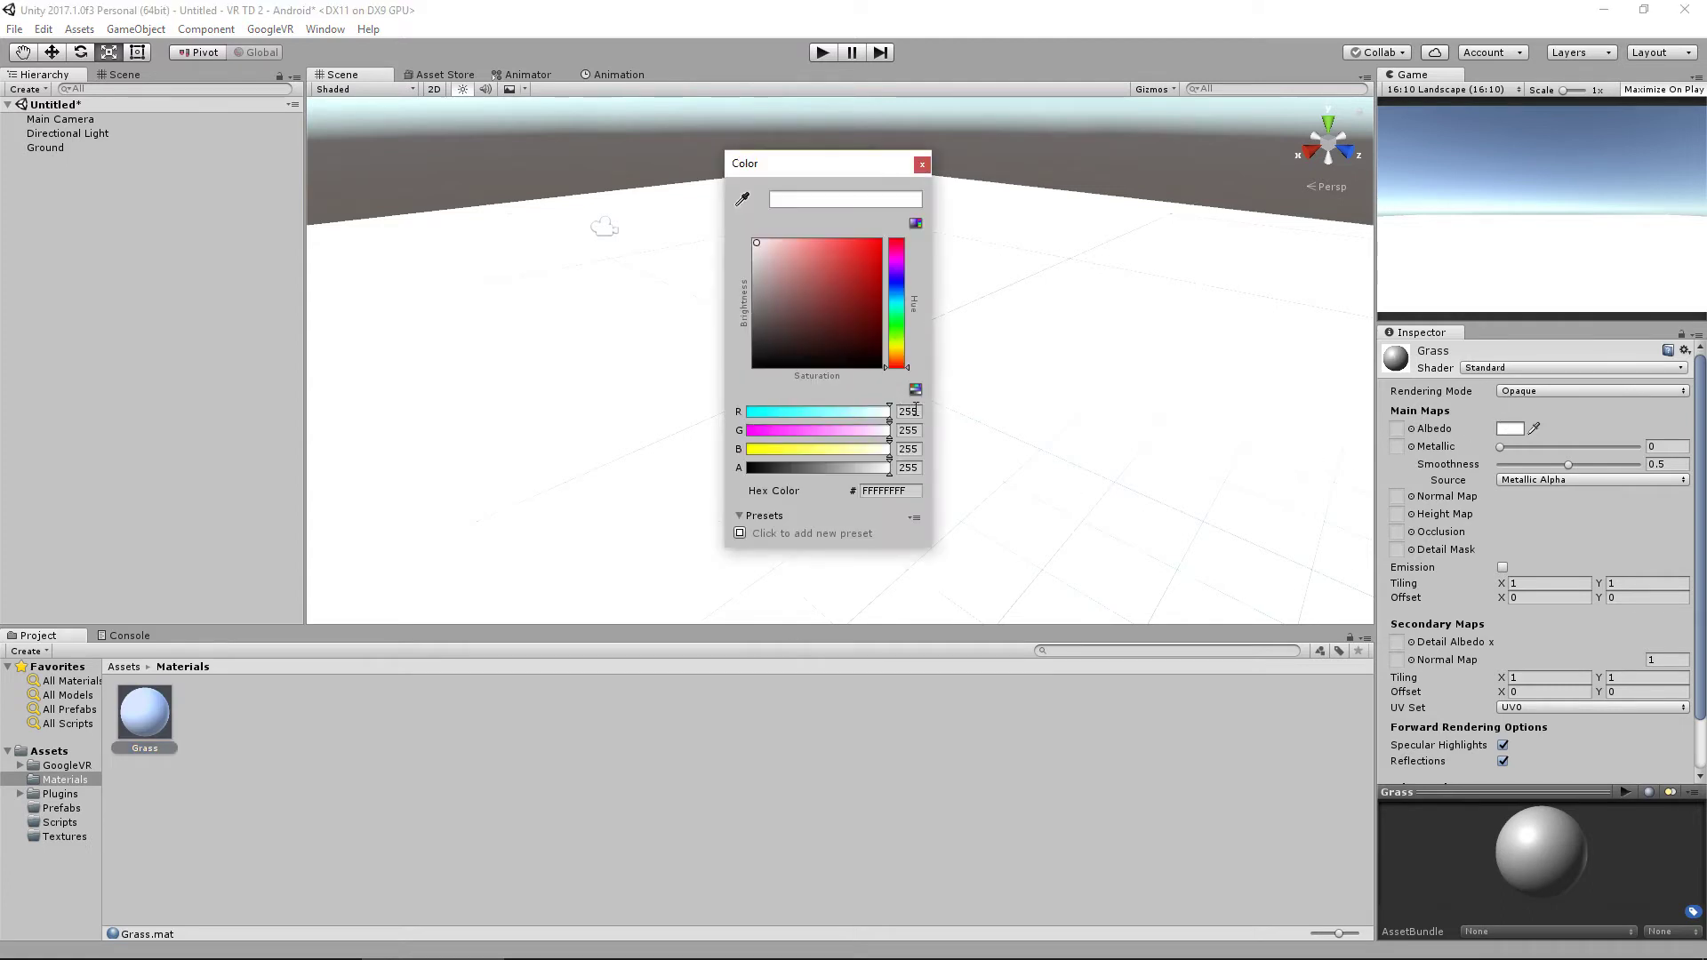
pyautogui.click(915, 410)
pyautogui.write('99')
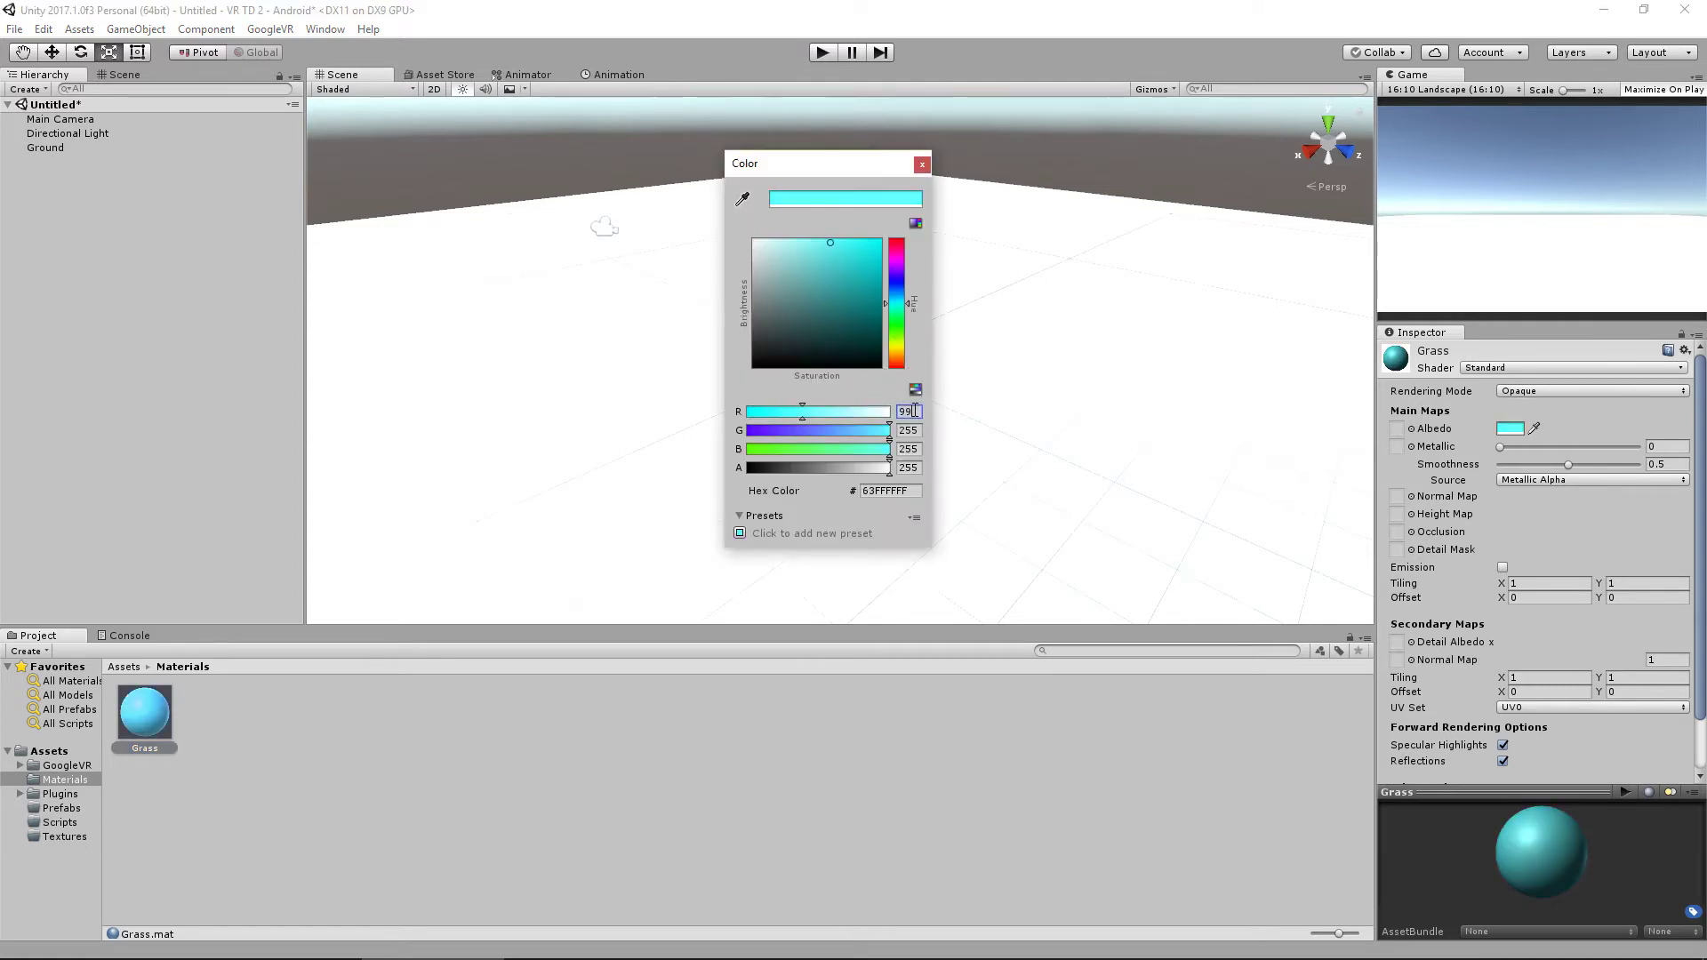
pyautogui.click(908, 430)
pyautogui.click(915, 451)
pyautogui.write('86')
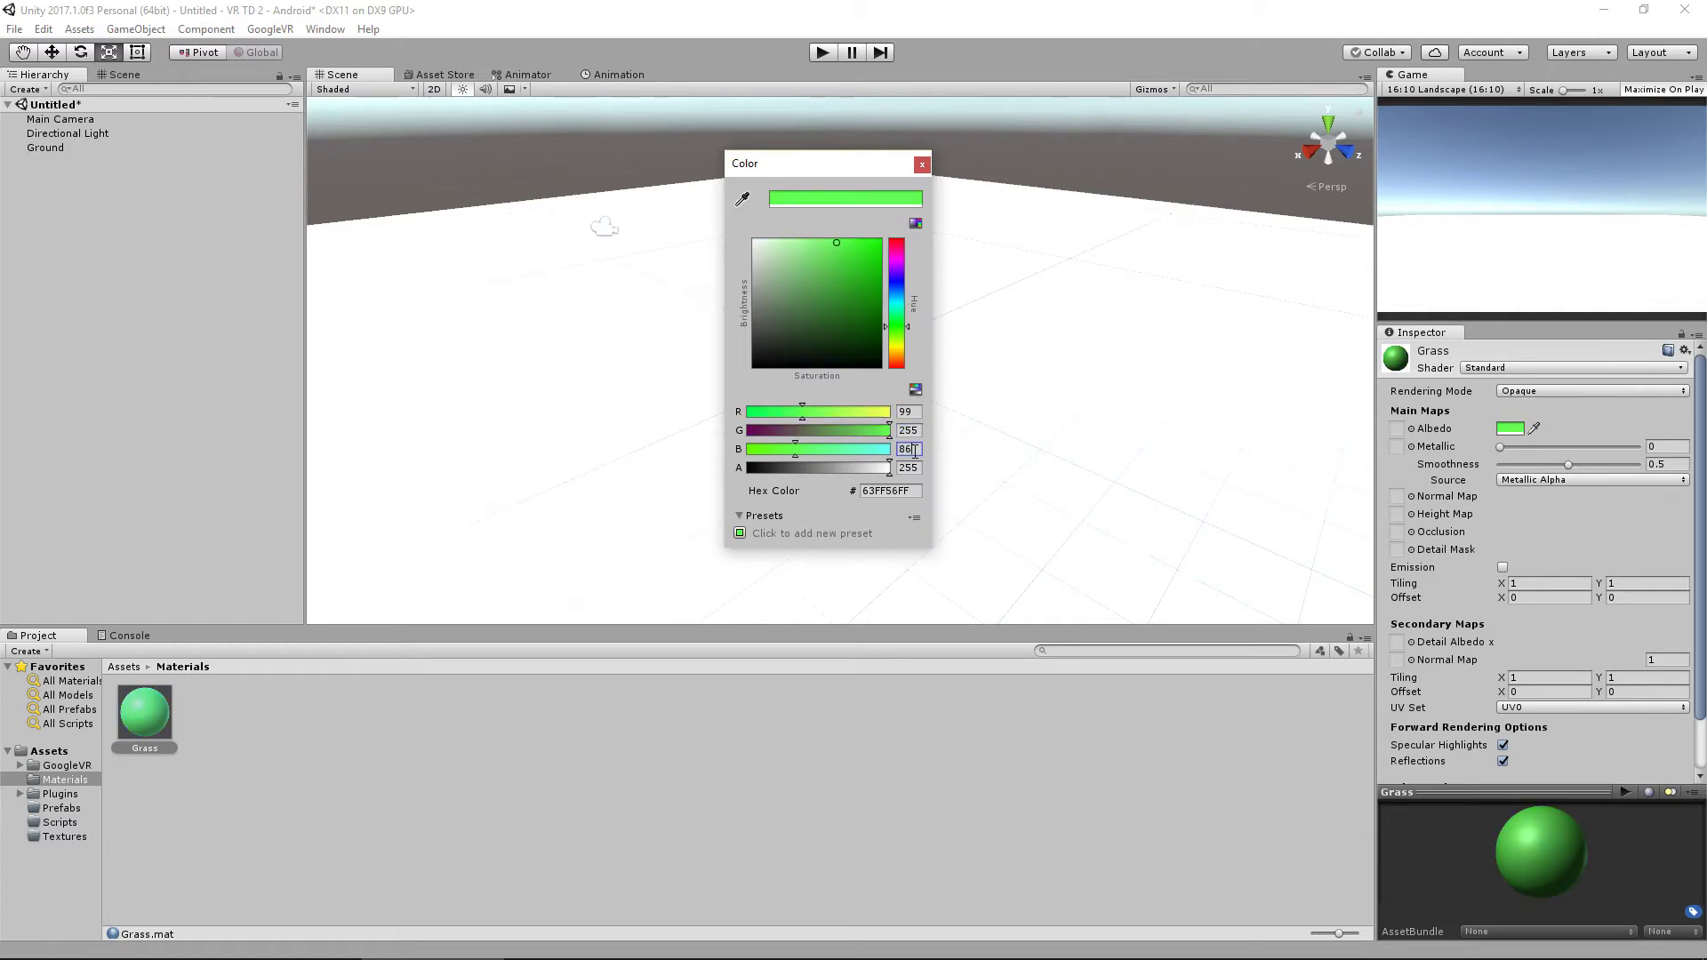
pyautogui.click(921, 166)
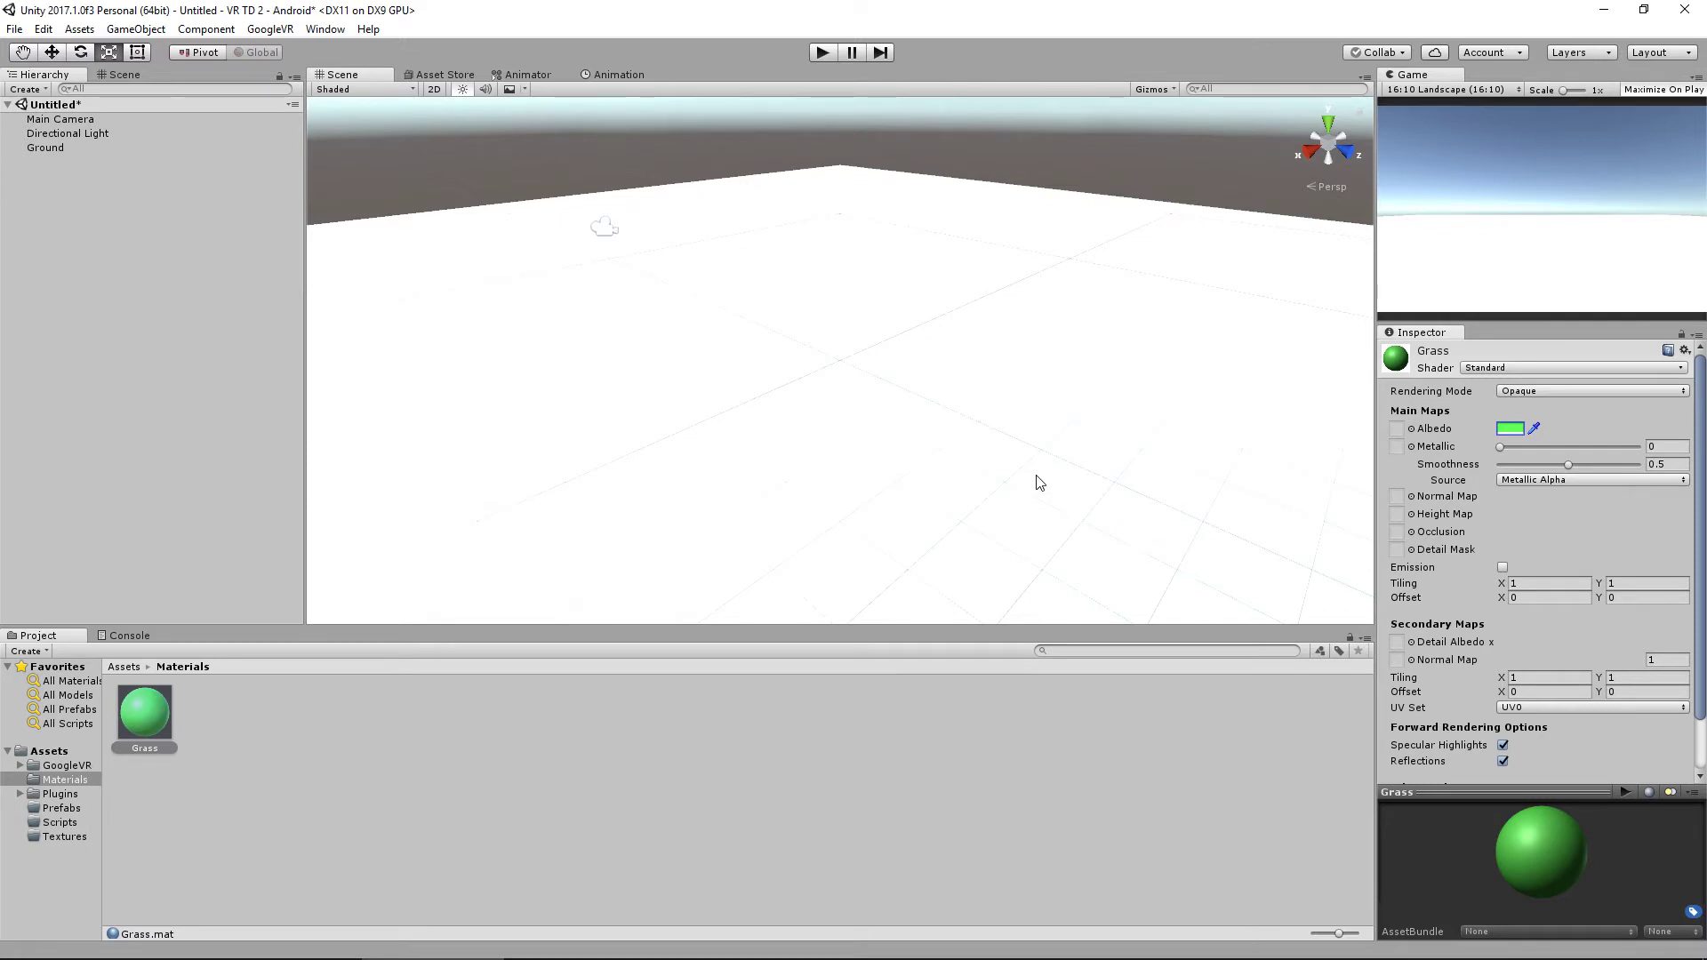
# Reduce the Grass material's smoothness to 0 and disable its Specular Highlights.
pyautogui.moveTo(1561, 467); pyautogui.dragTo(1377, 482)
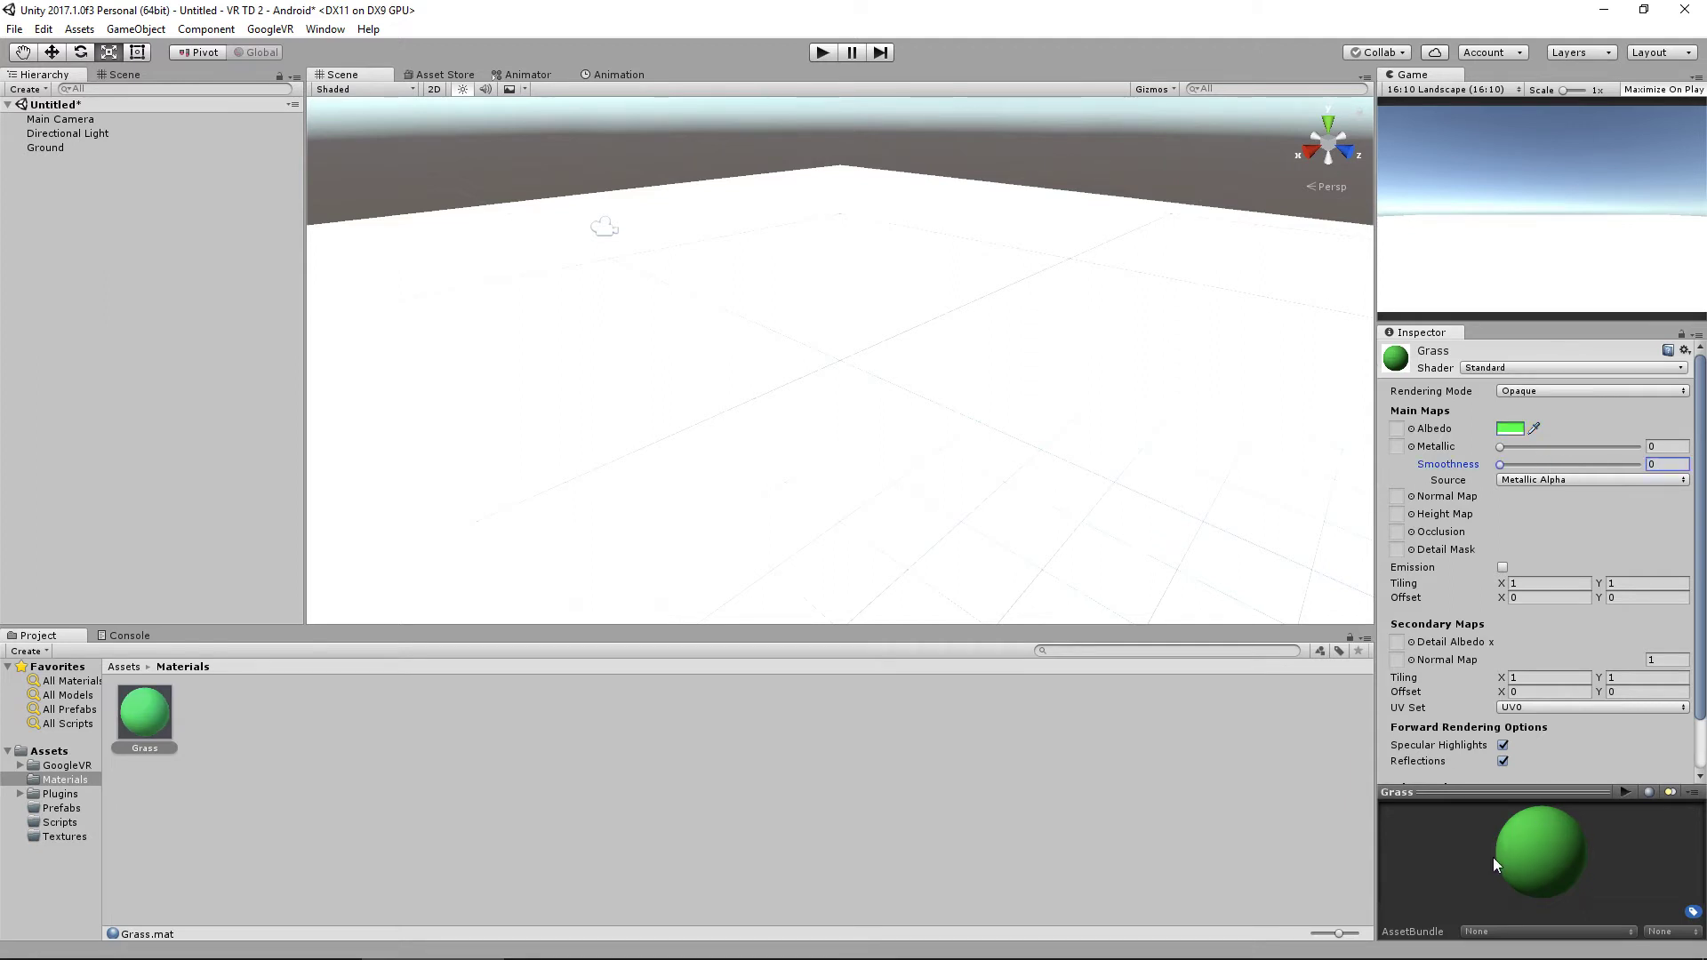
pyautogui.click(1503, 746)
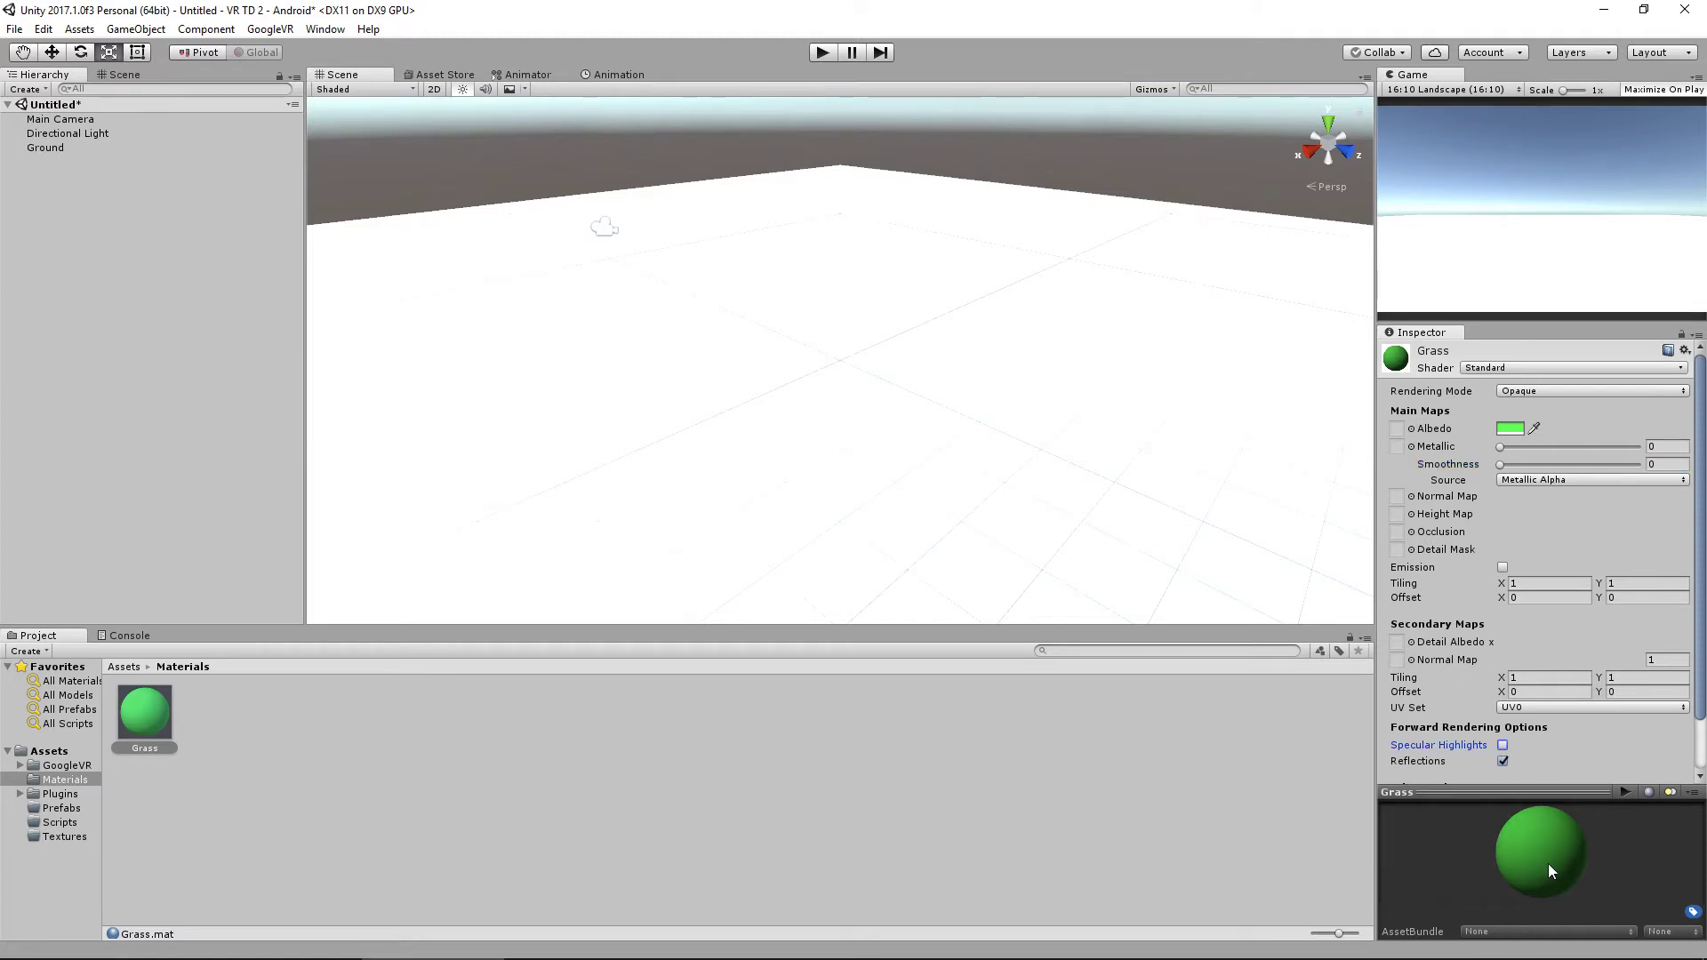
# Apply the Grass material to the Ground plane and save the plane as a prefab in the Prefabs folder.
pyautogui.moveTo(152, 717); pyautogui.dragTo(935, 576)
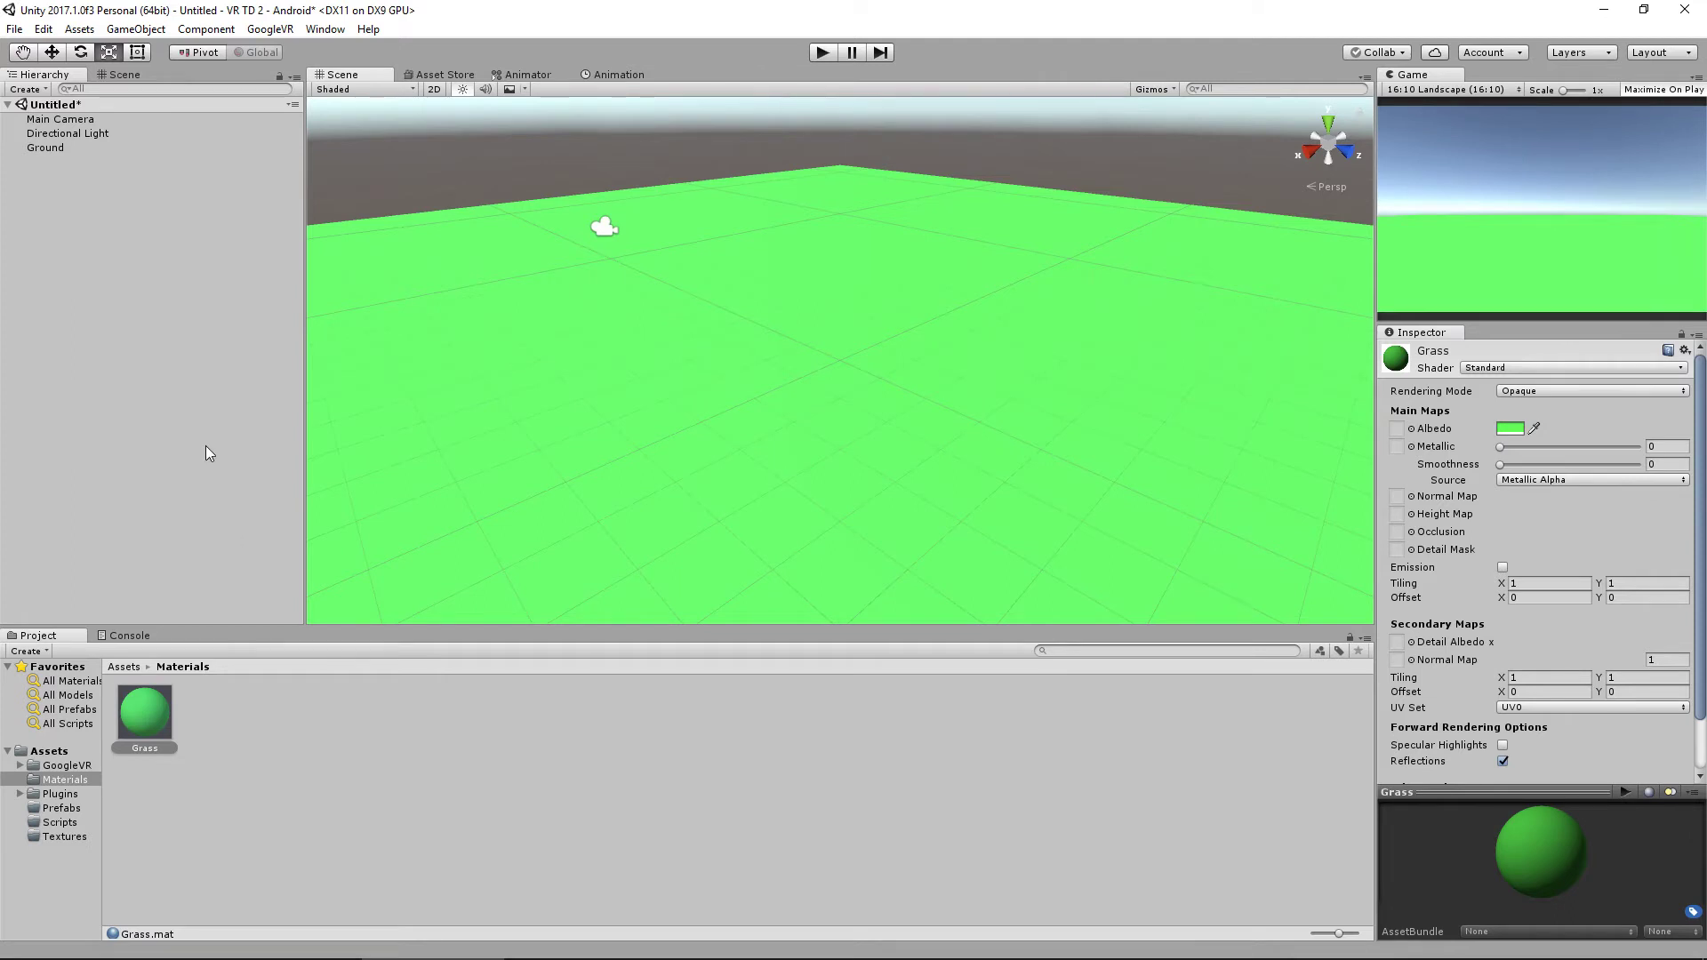
pyautogui.click(82, 805)
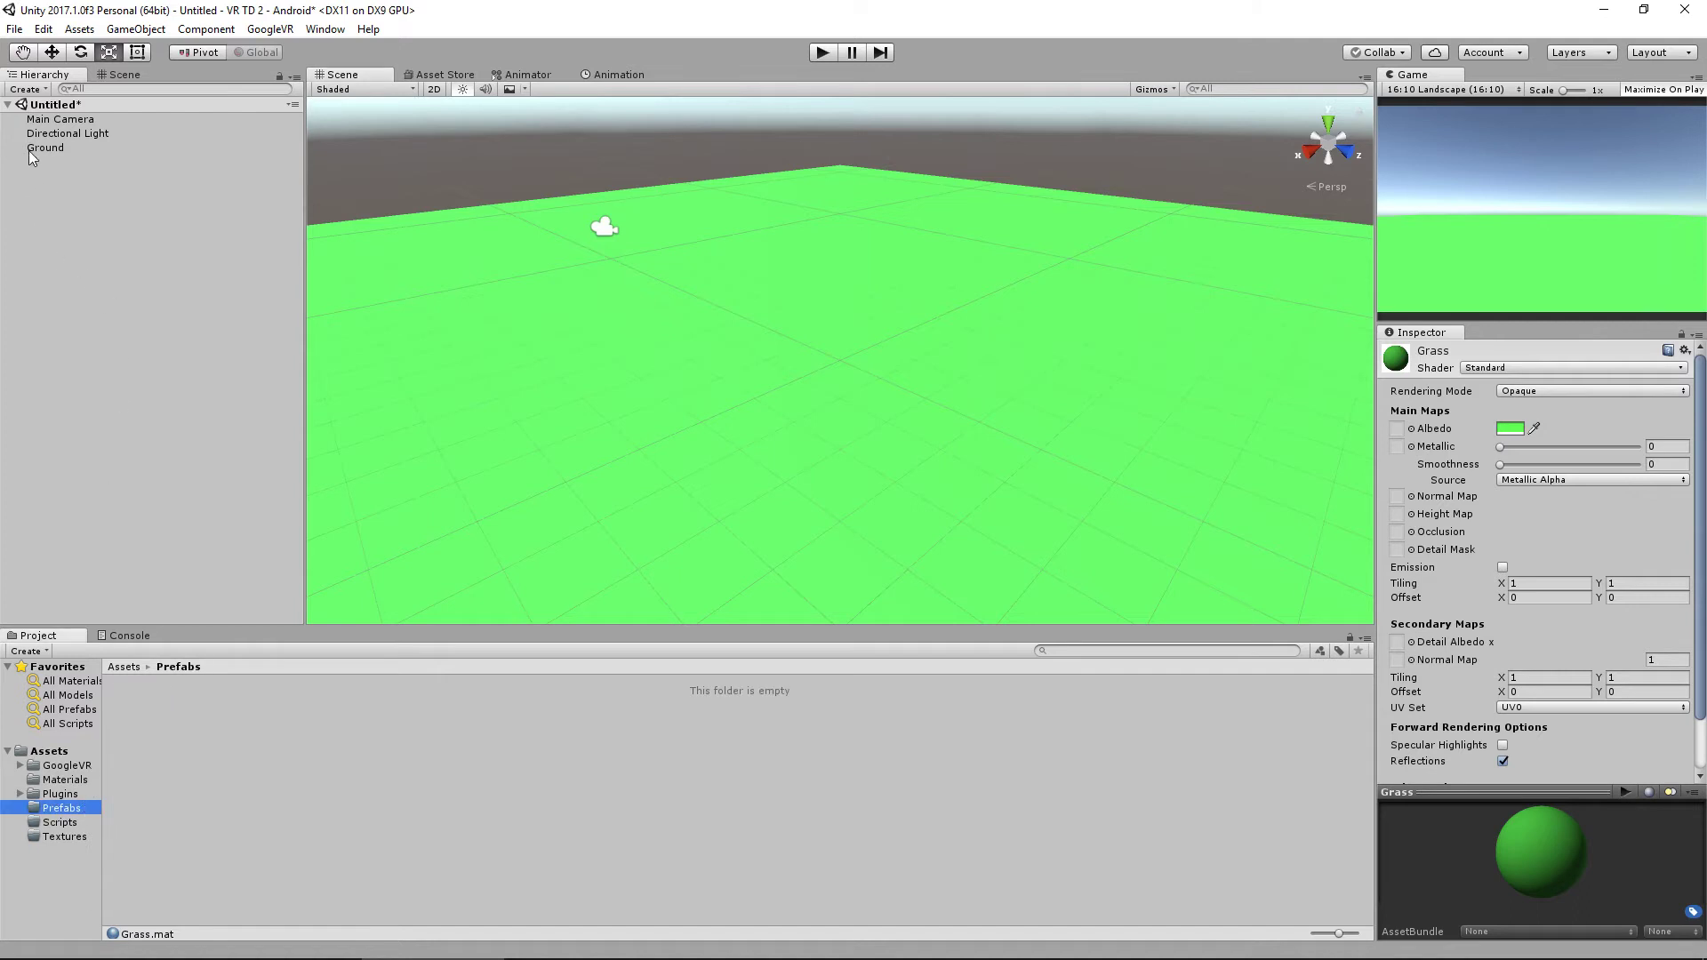
pyautogui.moveTo(31, 151); pyautogui.dragTo(287, 745)
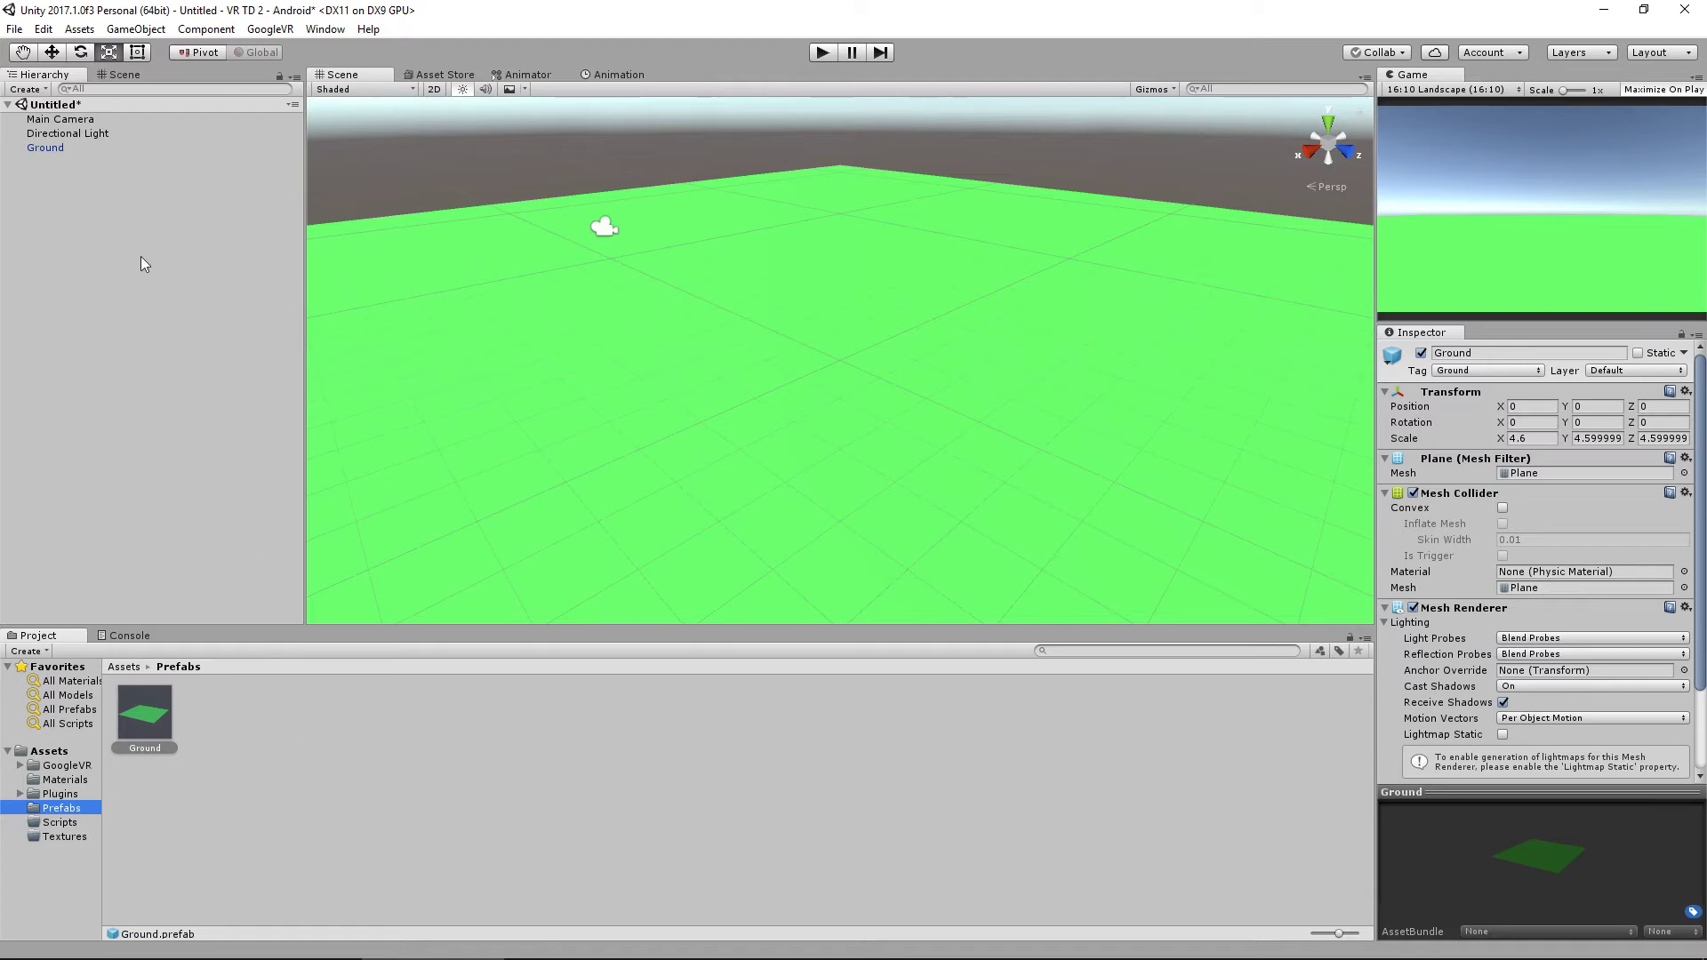
# Add a cube named Wall to the scene and open the tag settings for it.
pyautogui.click(122, 214)
pyautogui.rightClick(82, 196)
pyautogui.moveTo(180, 366)
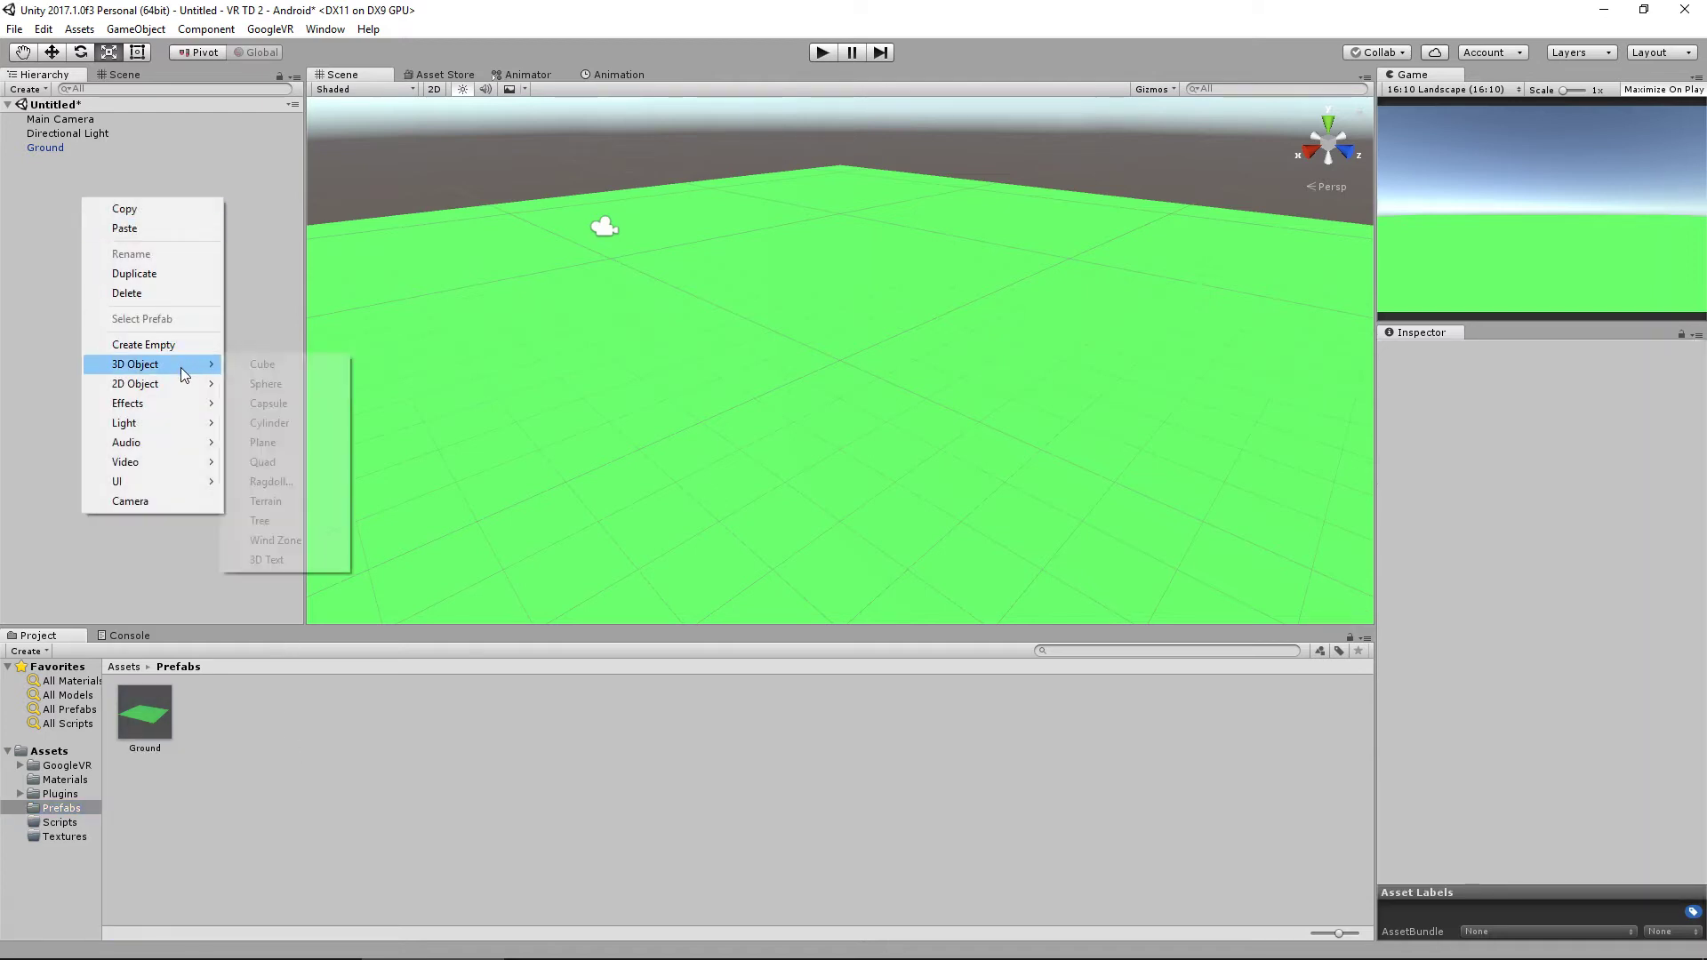
pyautogui.click(242, 368)
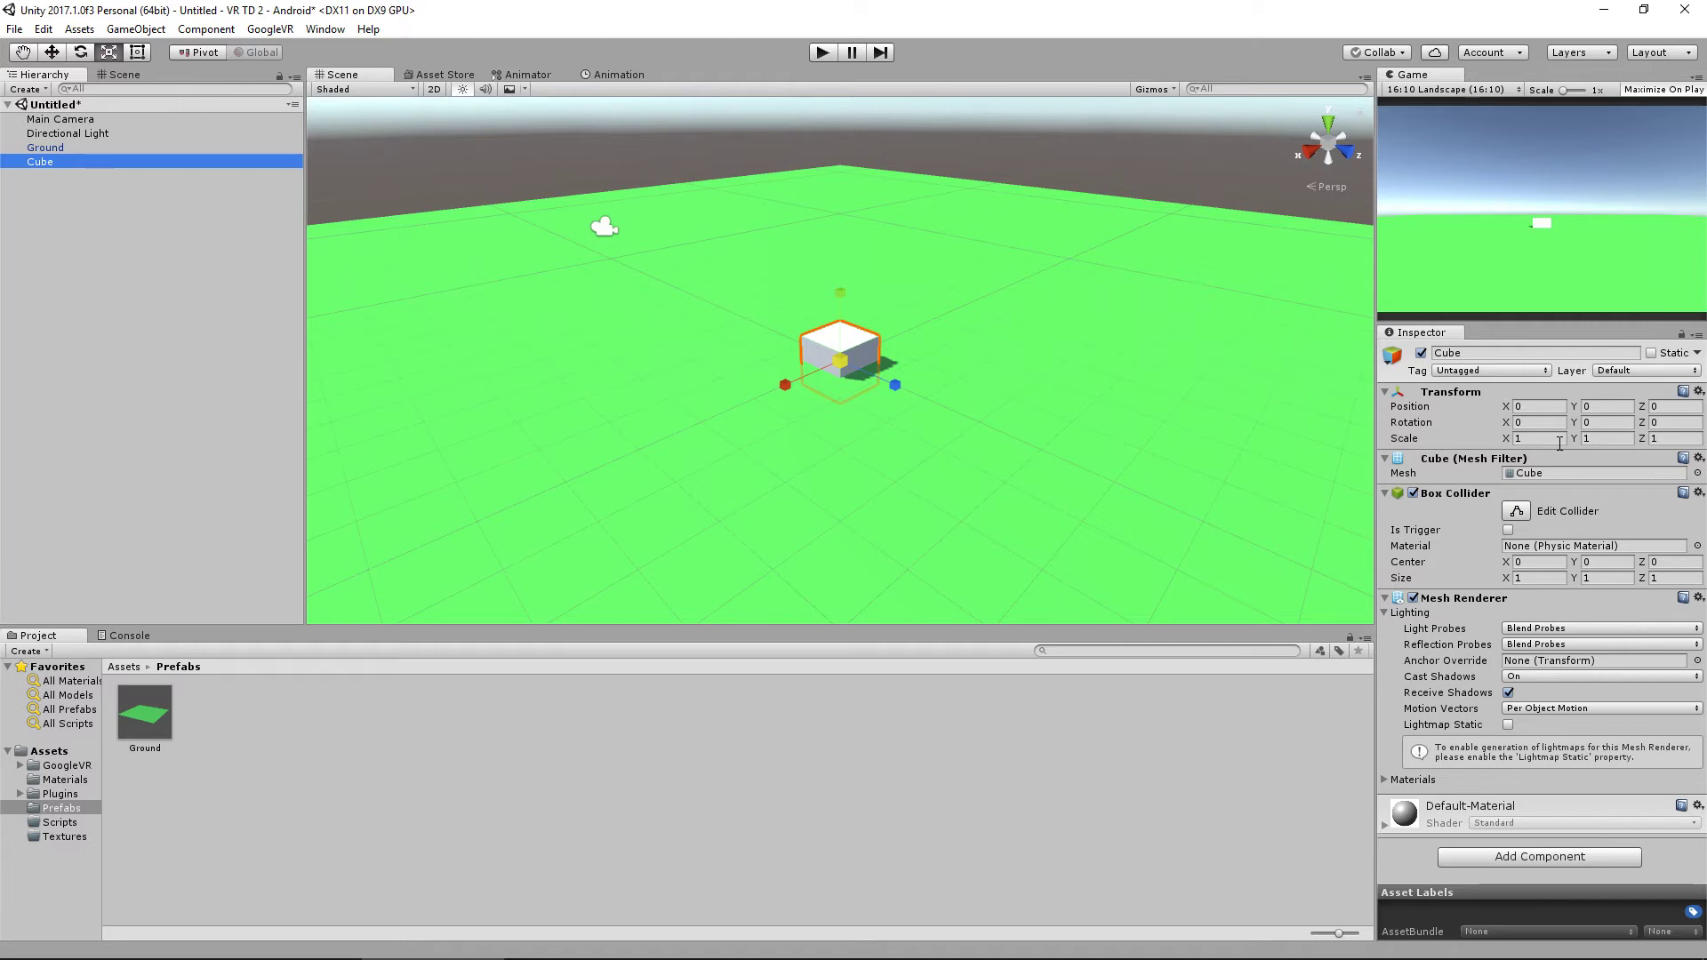
pyautogui.click(1477, 351)
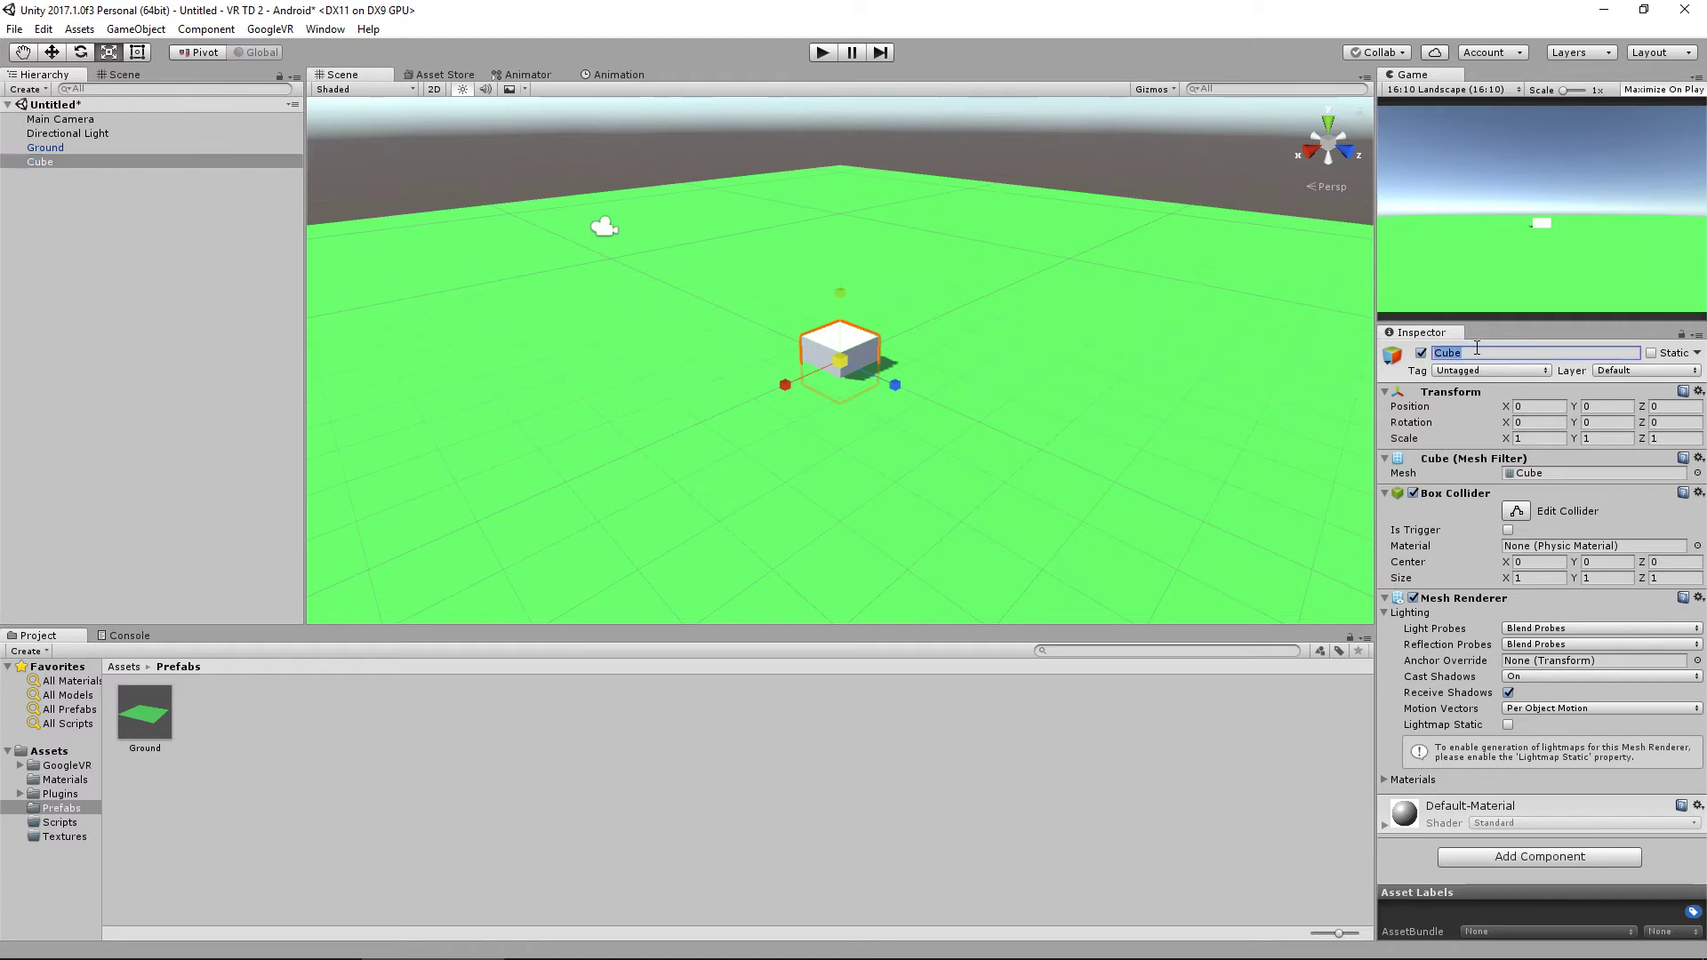
pyautogui.write('Wall')
pyautogui.click(1488, 372)
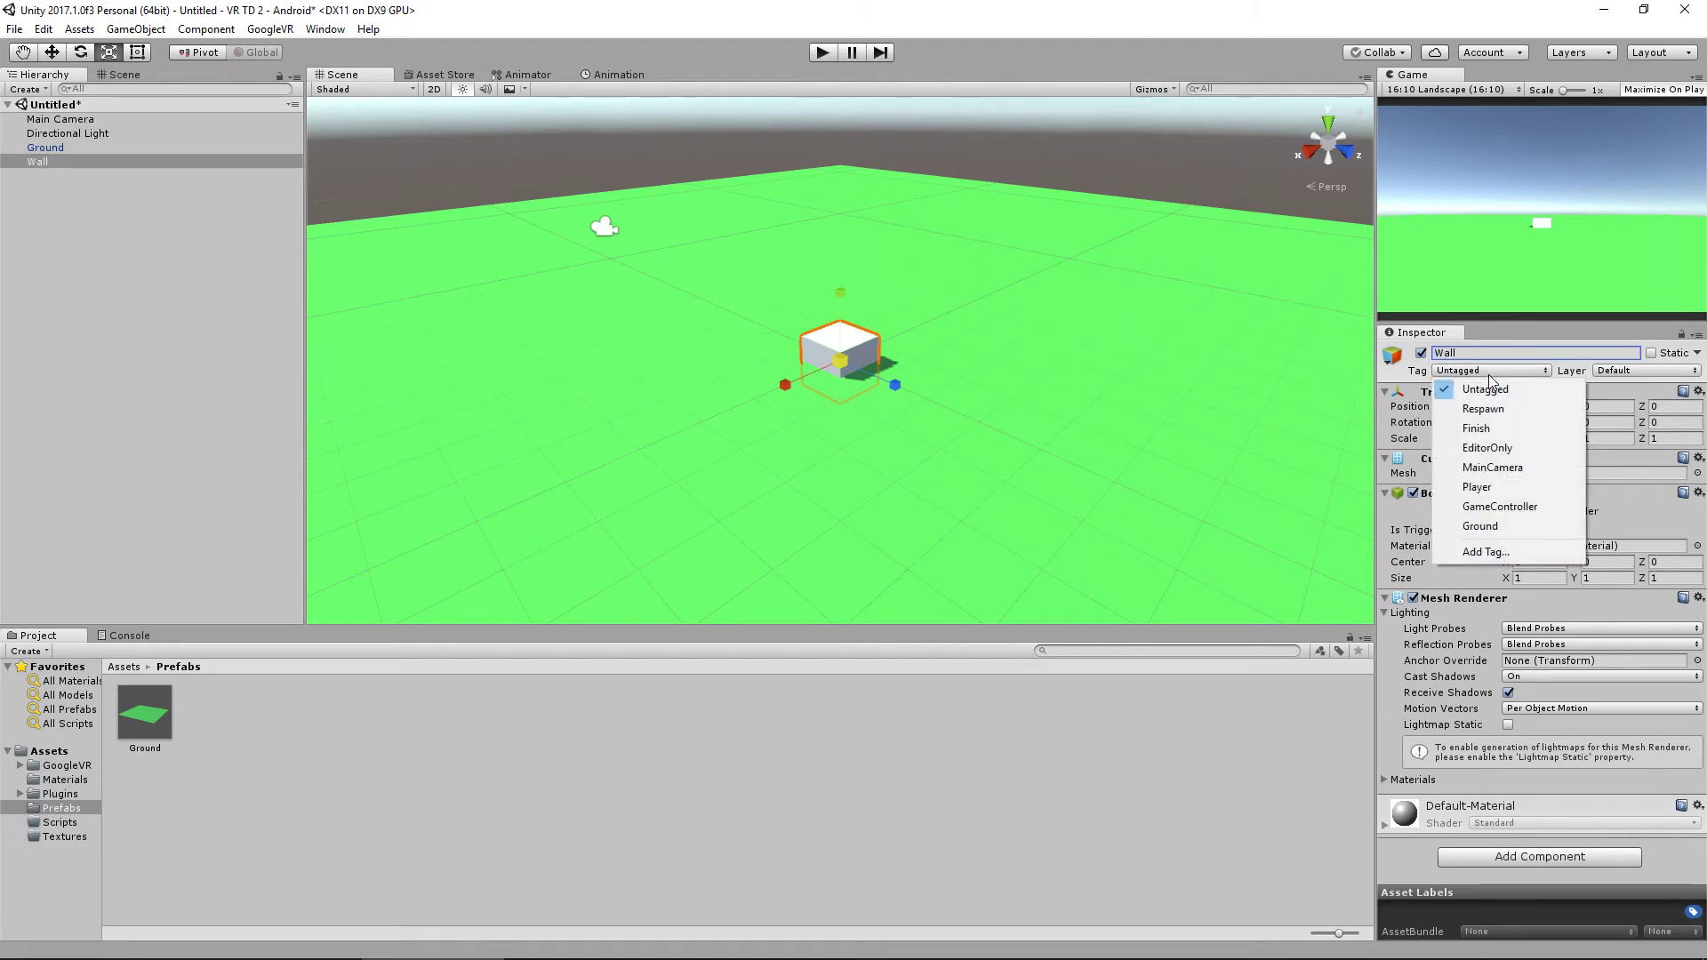
pyautogui.click(1522, 552)
pyautogui.click(1665, 431)
pyautogui.write('Wal')
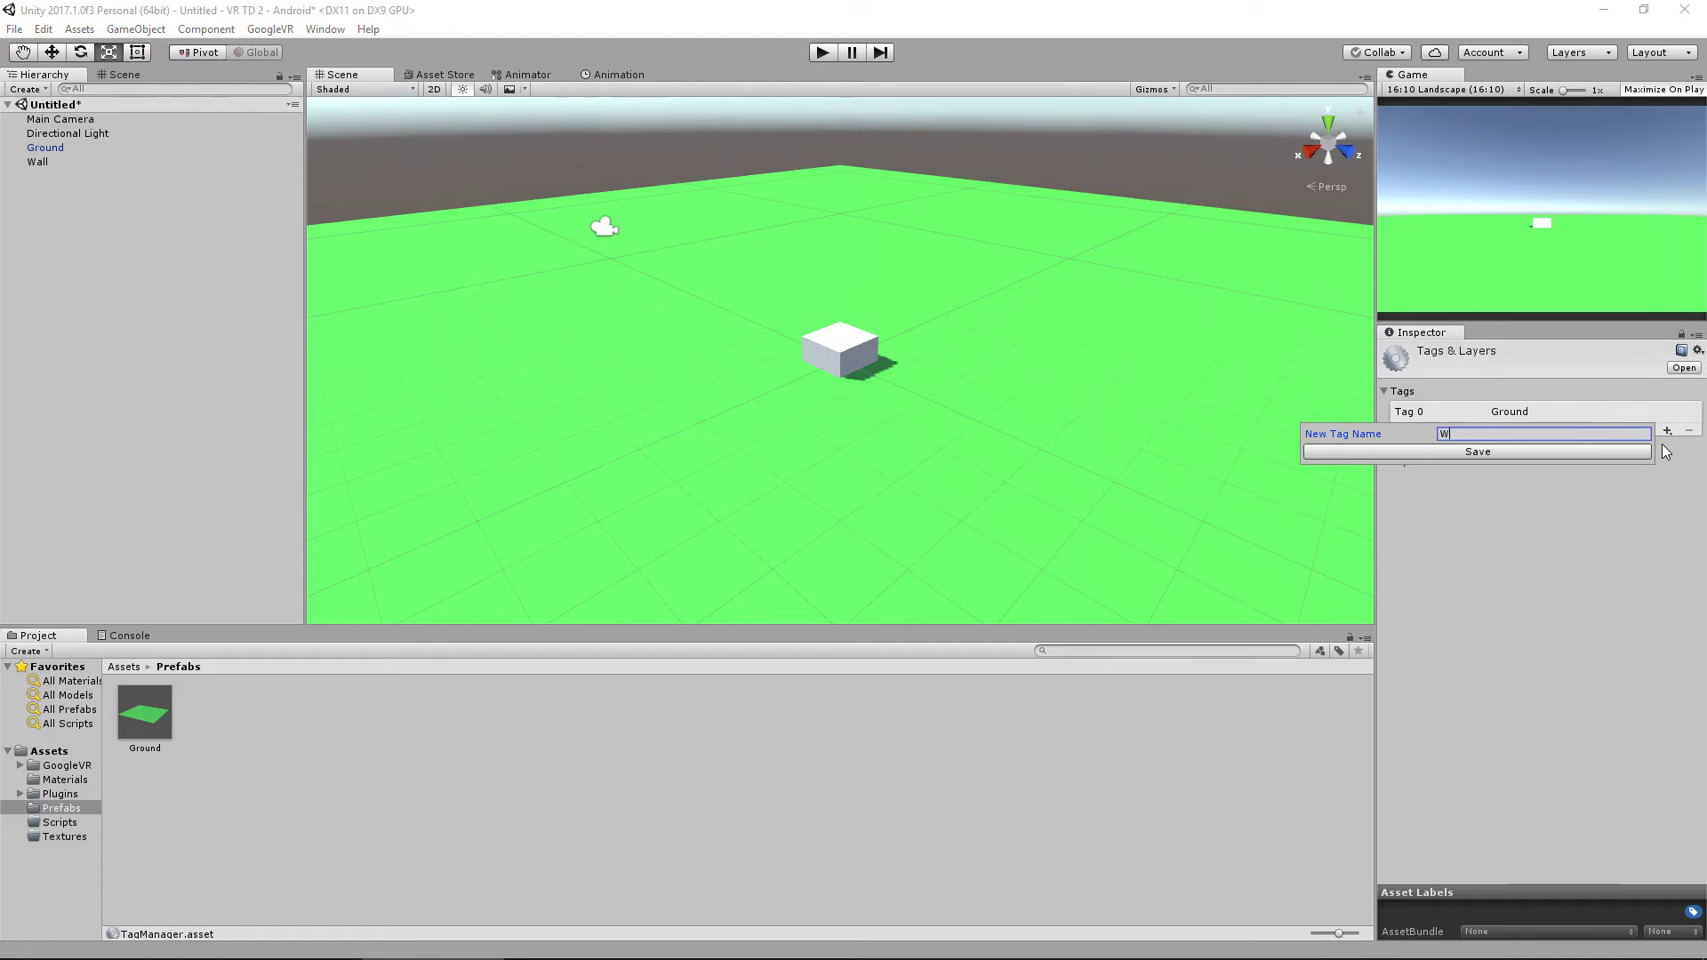
pyautogui.press('Return')
pyautogui.click(1635, 434)
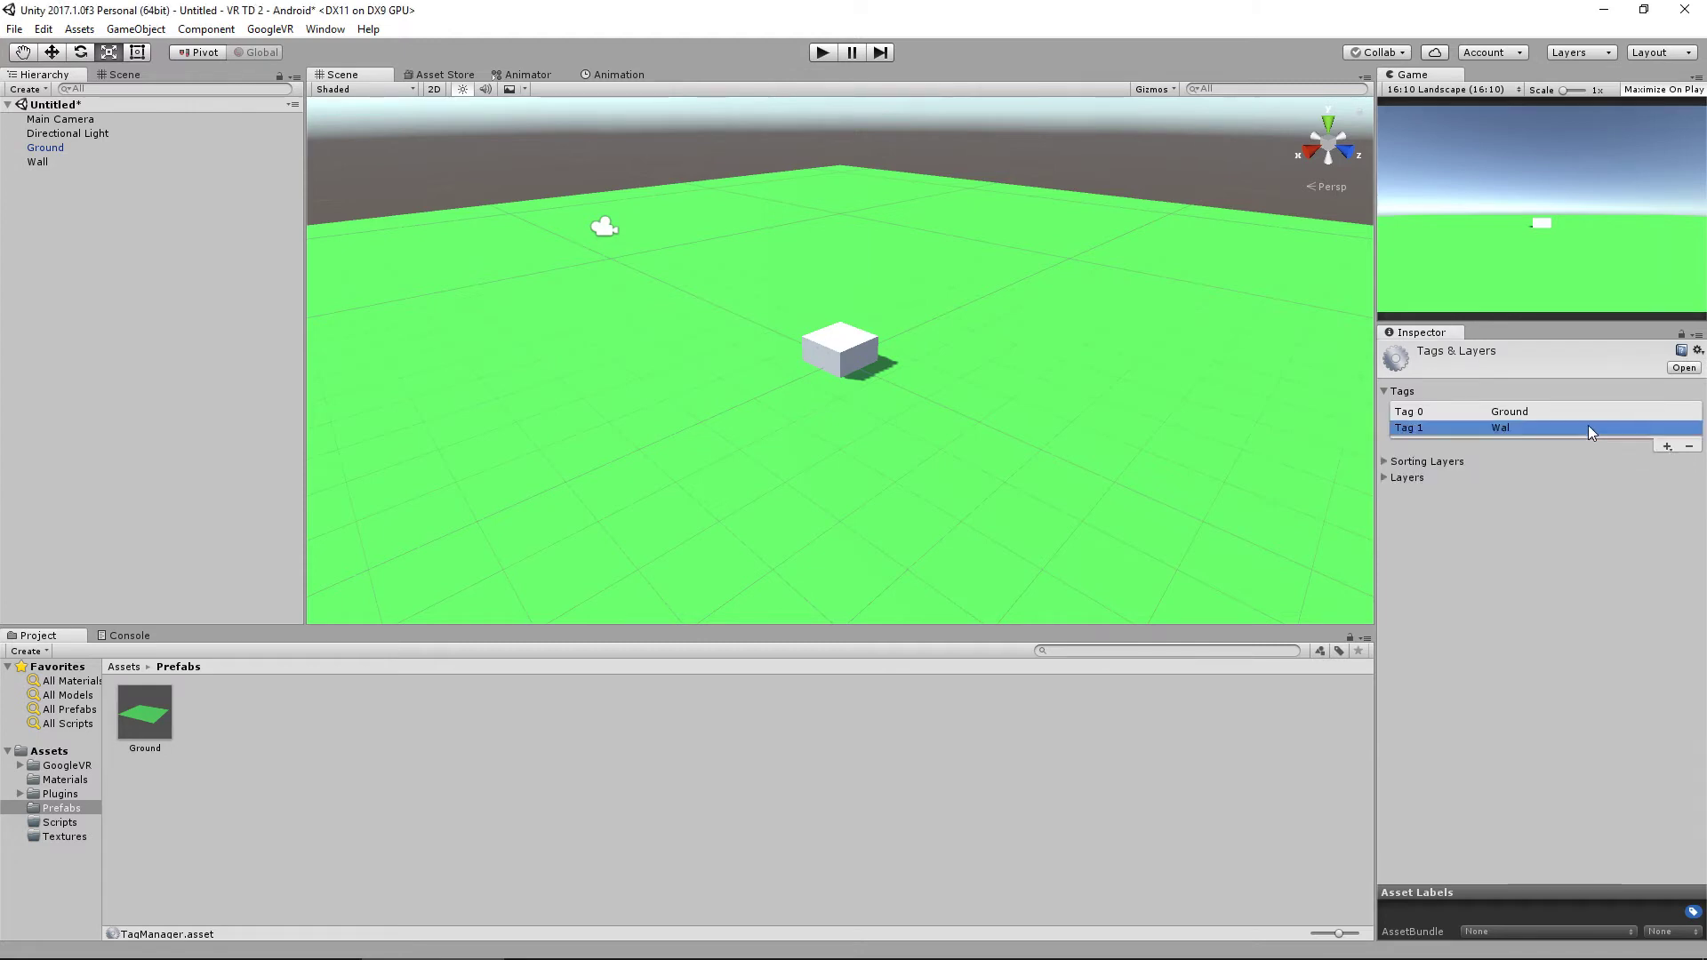
pyautogui.click(1690, 446)
# Create a new tag named Wall and assign it to the Wall cube.
pyautogui.click(1667, 445)
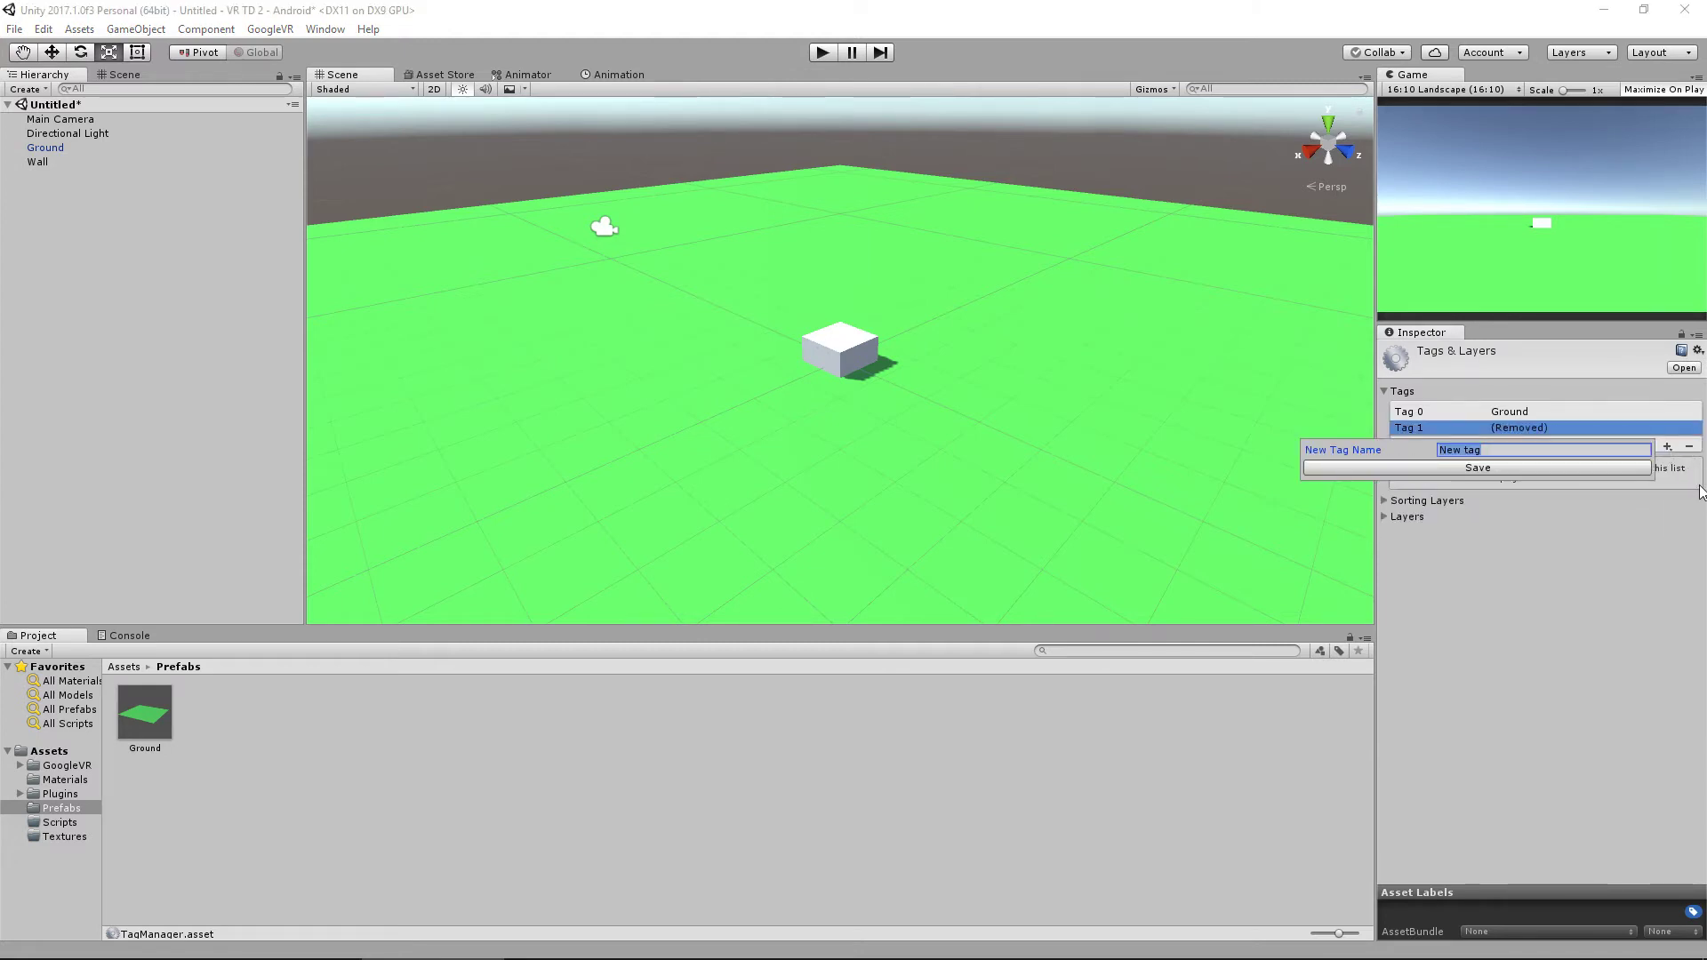
pyautogui.write('Wall')
pyautogui.press('Return')
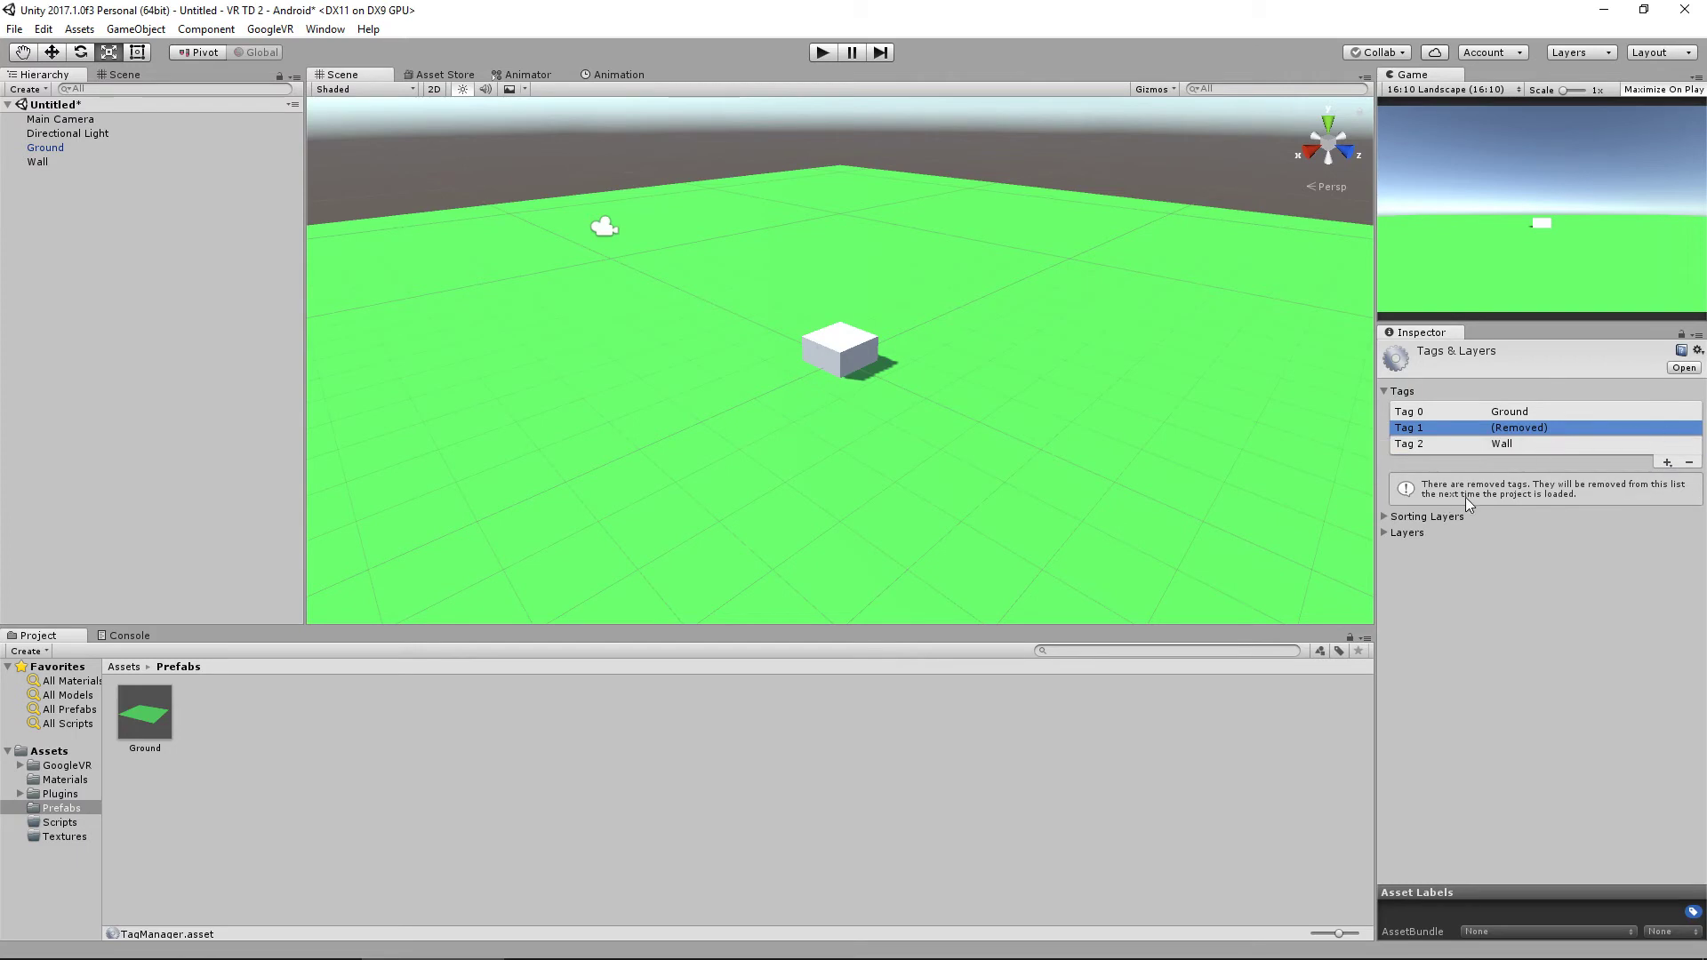
pyautogui.click(39, 162)
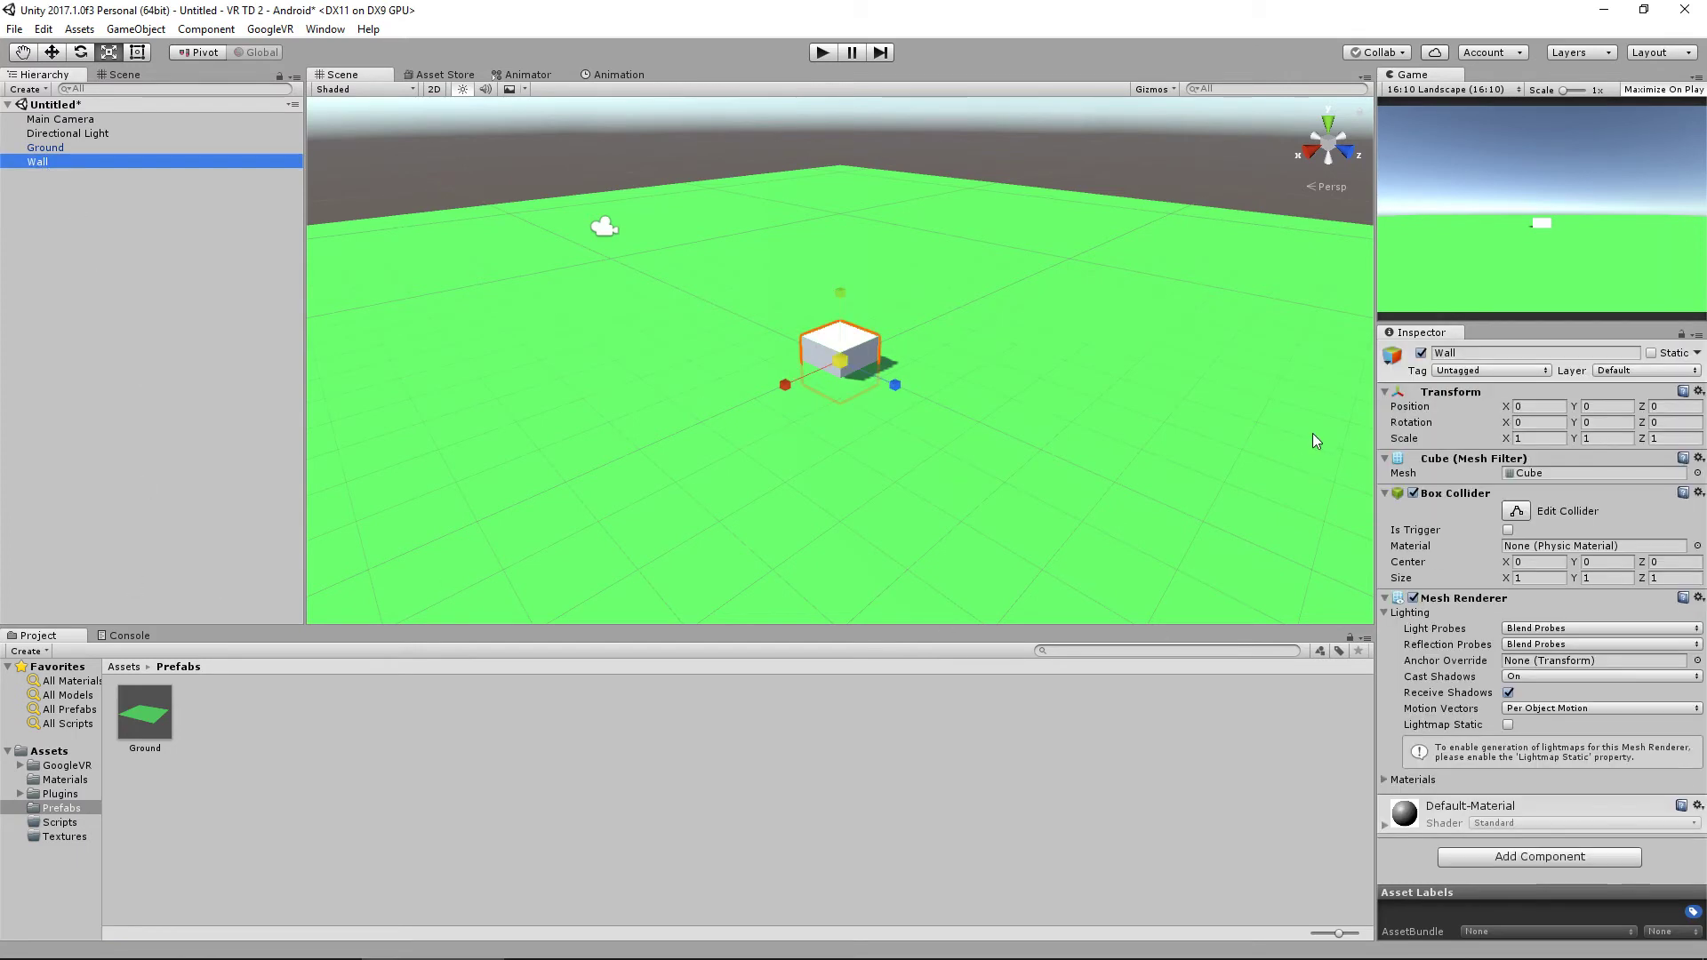
pyautogui.click(1491, 370)
pyautogui.click(1476, 545)
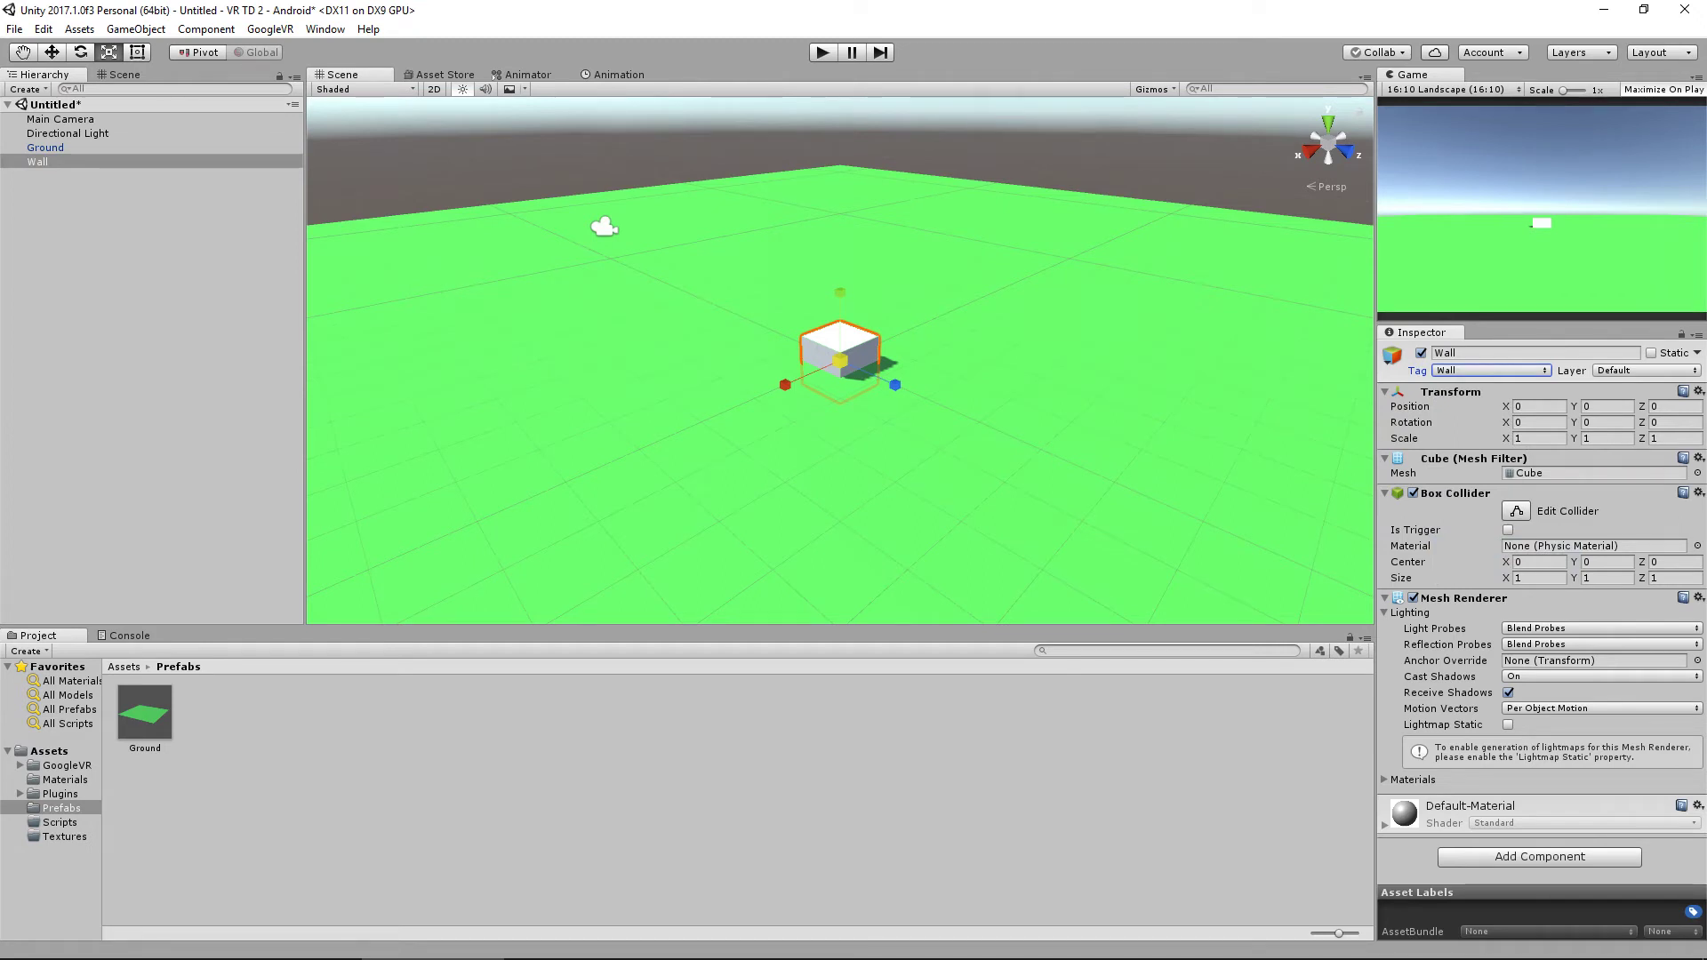
# Create a new material named Wall in the Materials folder.
pyautogui.click(88, 779)
pyautogui.rightClick(382, 782)
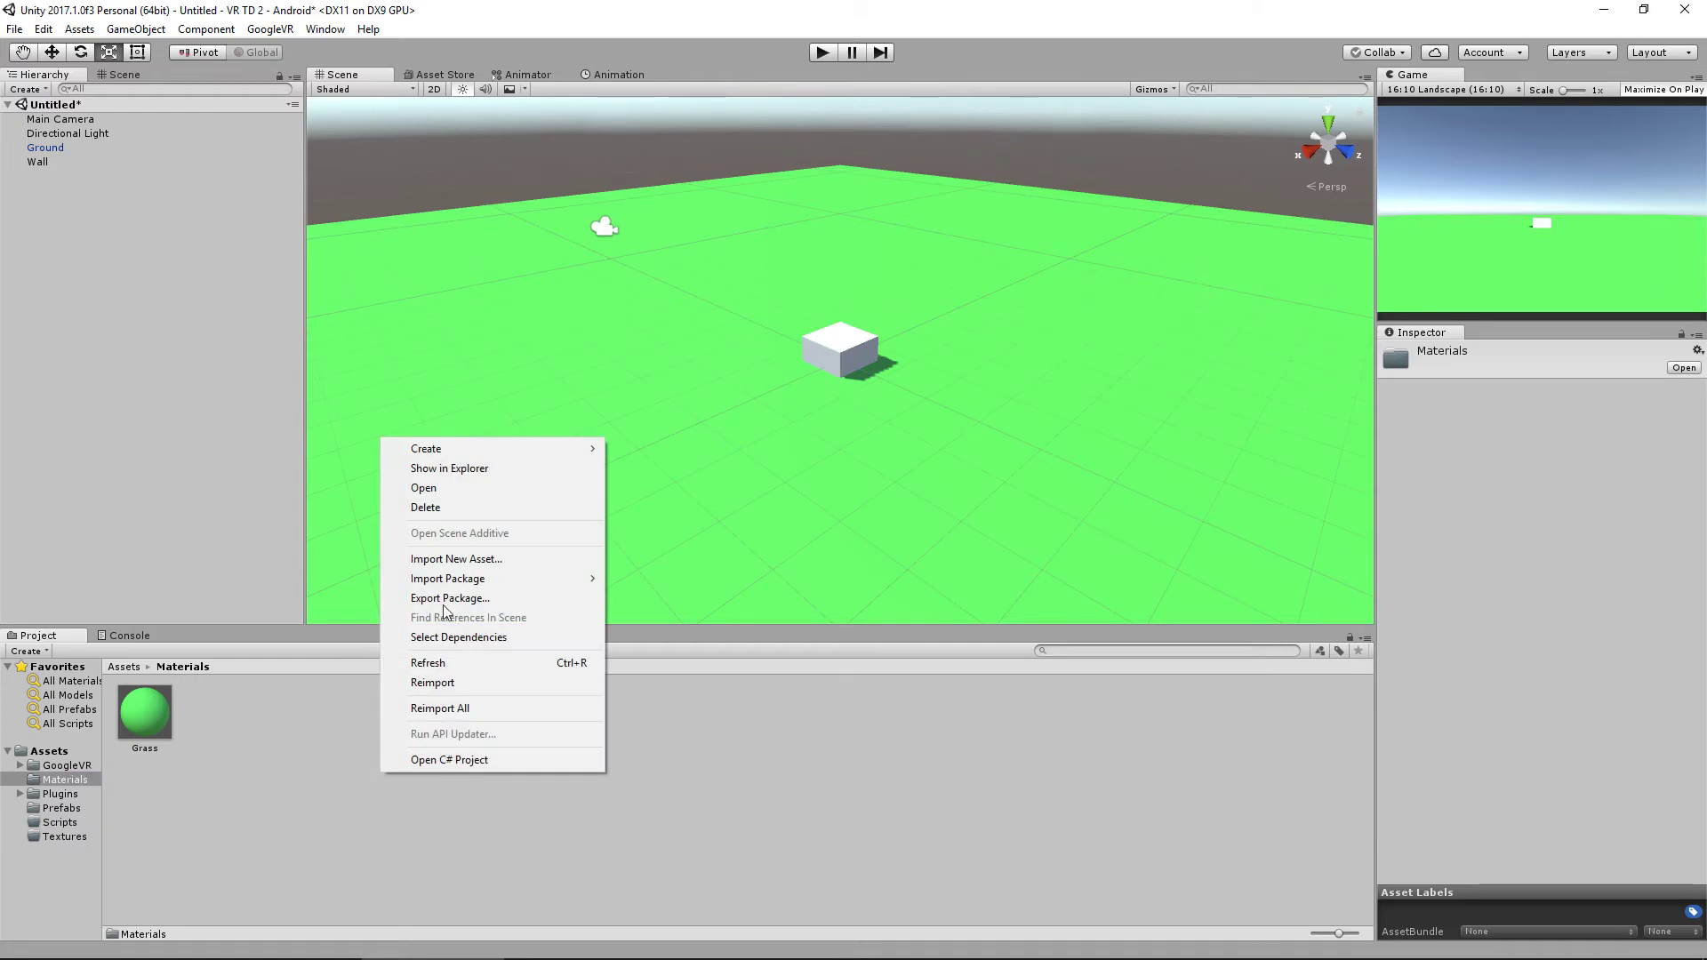
pyautogui.moveTo(455, 452)
pyautogui.click(703, 597)
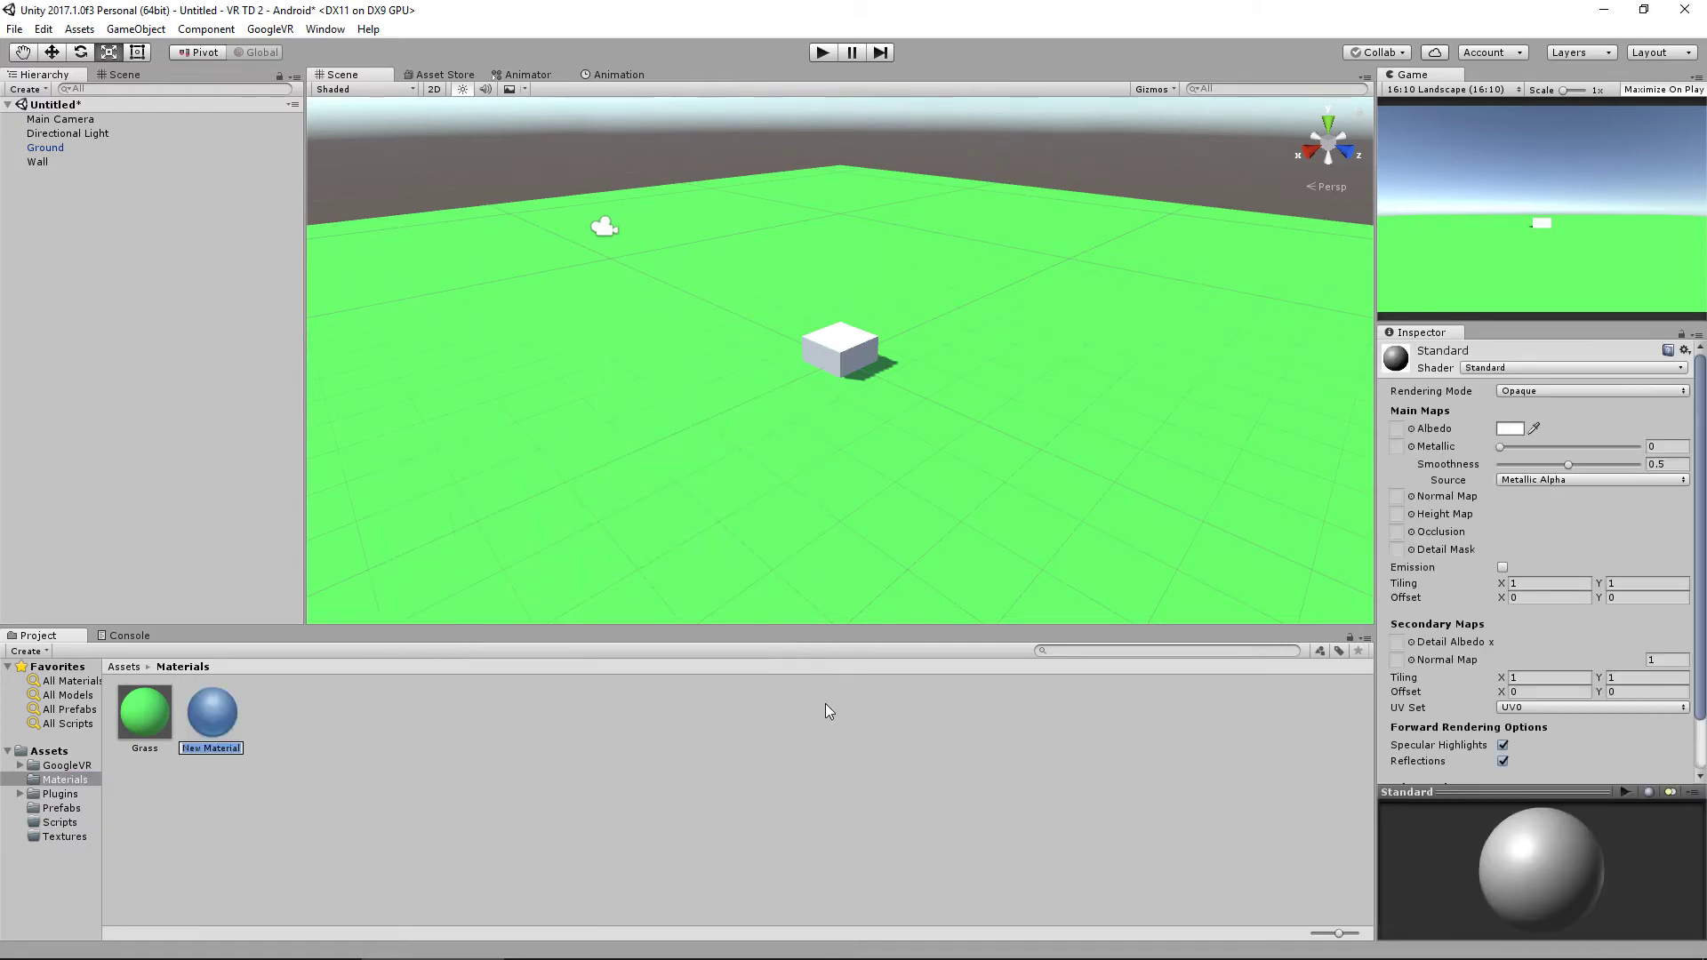
pyautogui.write('Wall')
pyautogui.press('Return')
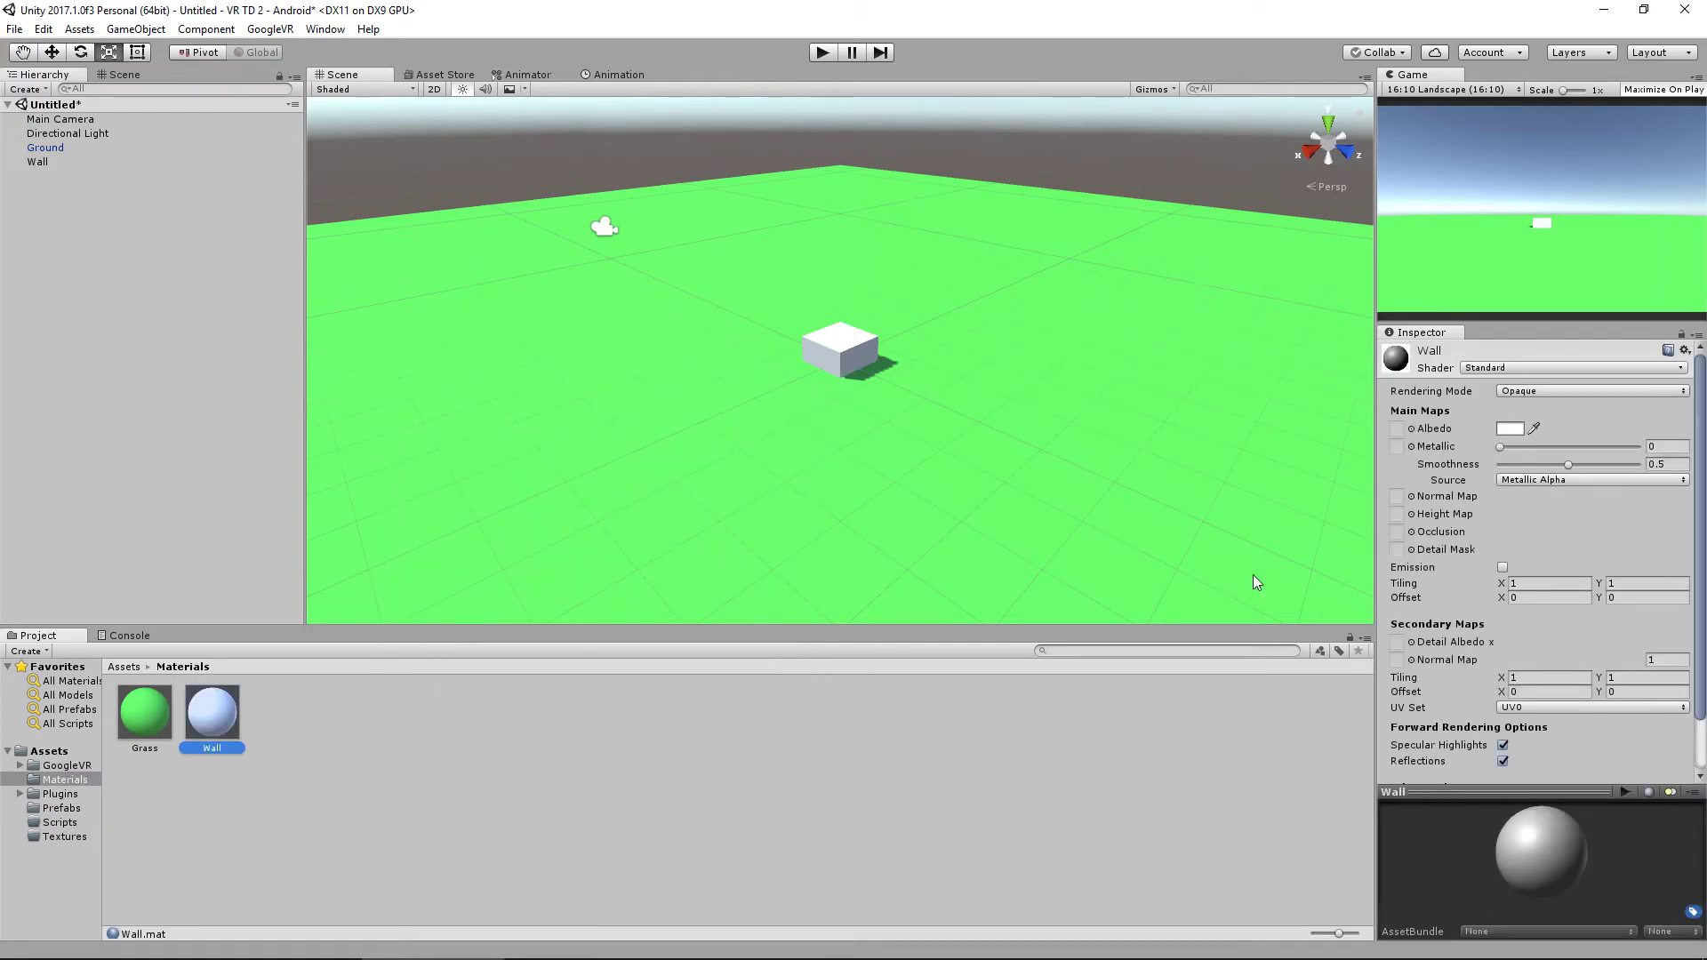
# Set the Wall material's albedo colour to orange-brown with R 208, G 122, B 12.
pyautogui.click(1512, 429)
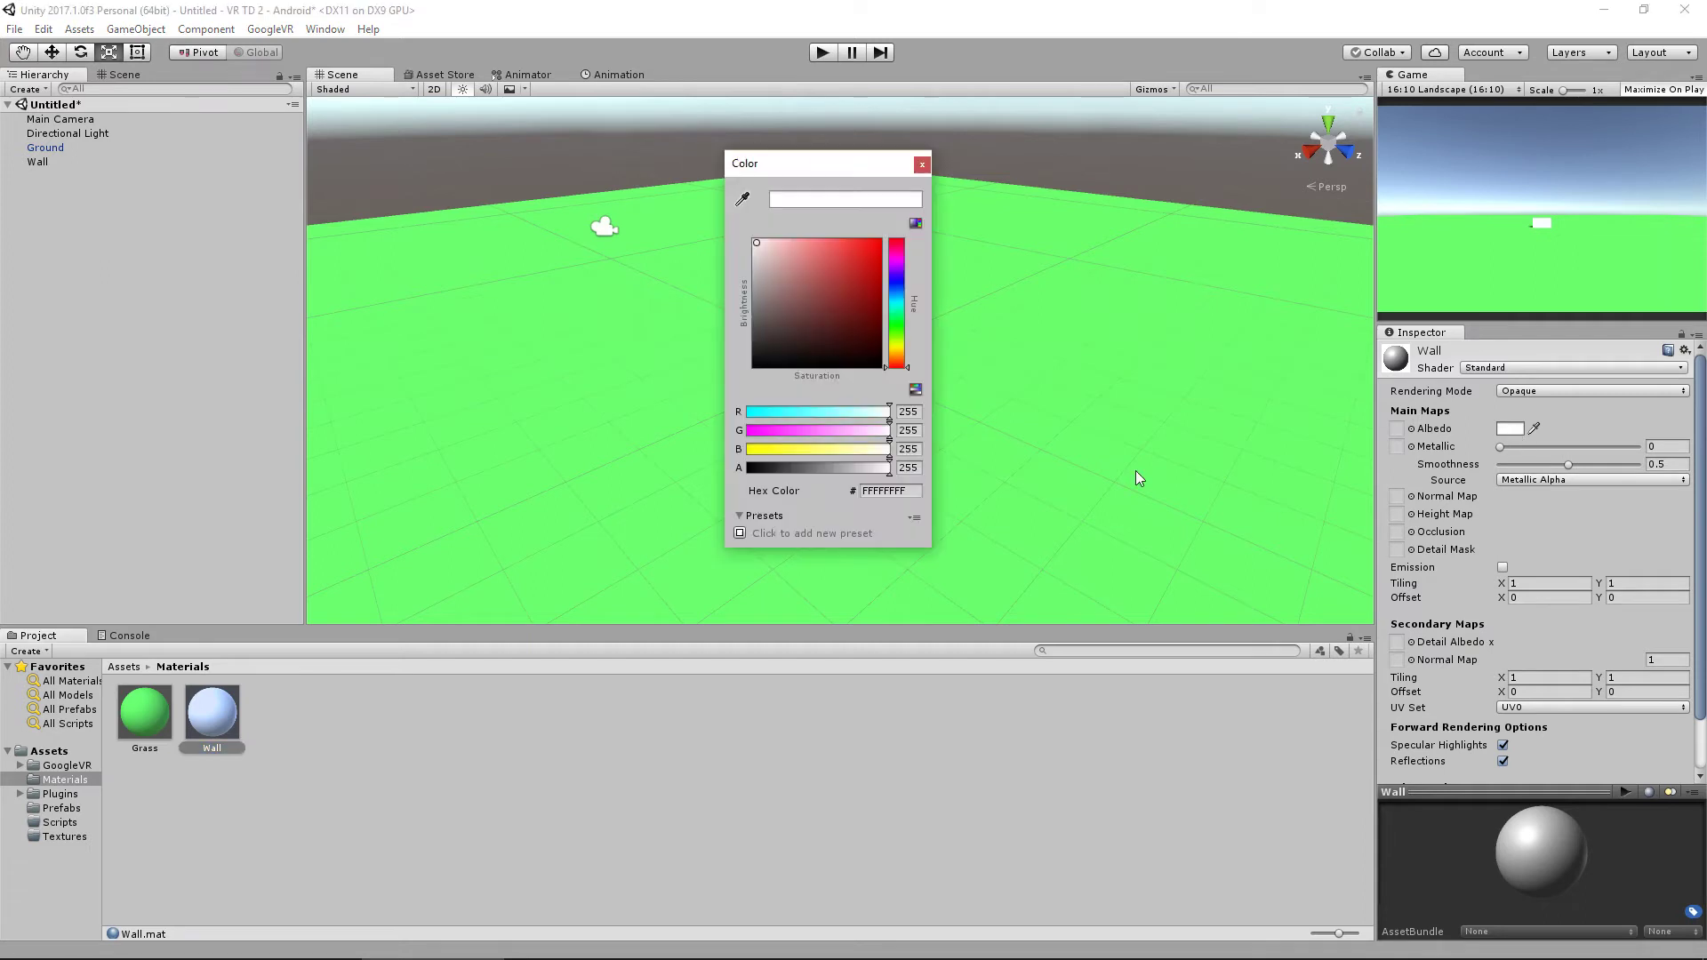
pyautogui.click(908, 411)
pyautogui.write('208')
pyautogui.press('Tab')
pyautogui.write('122')
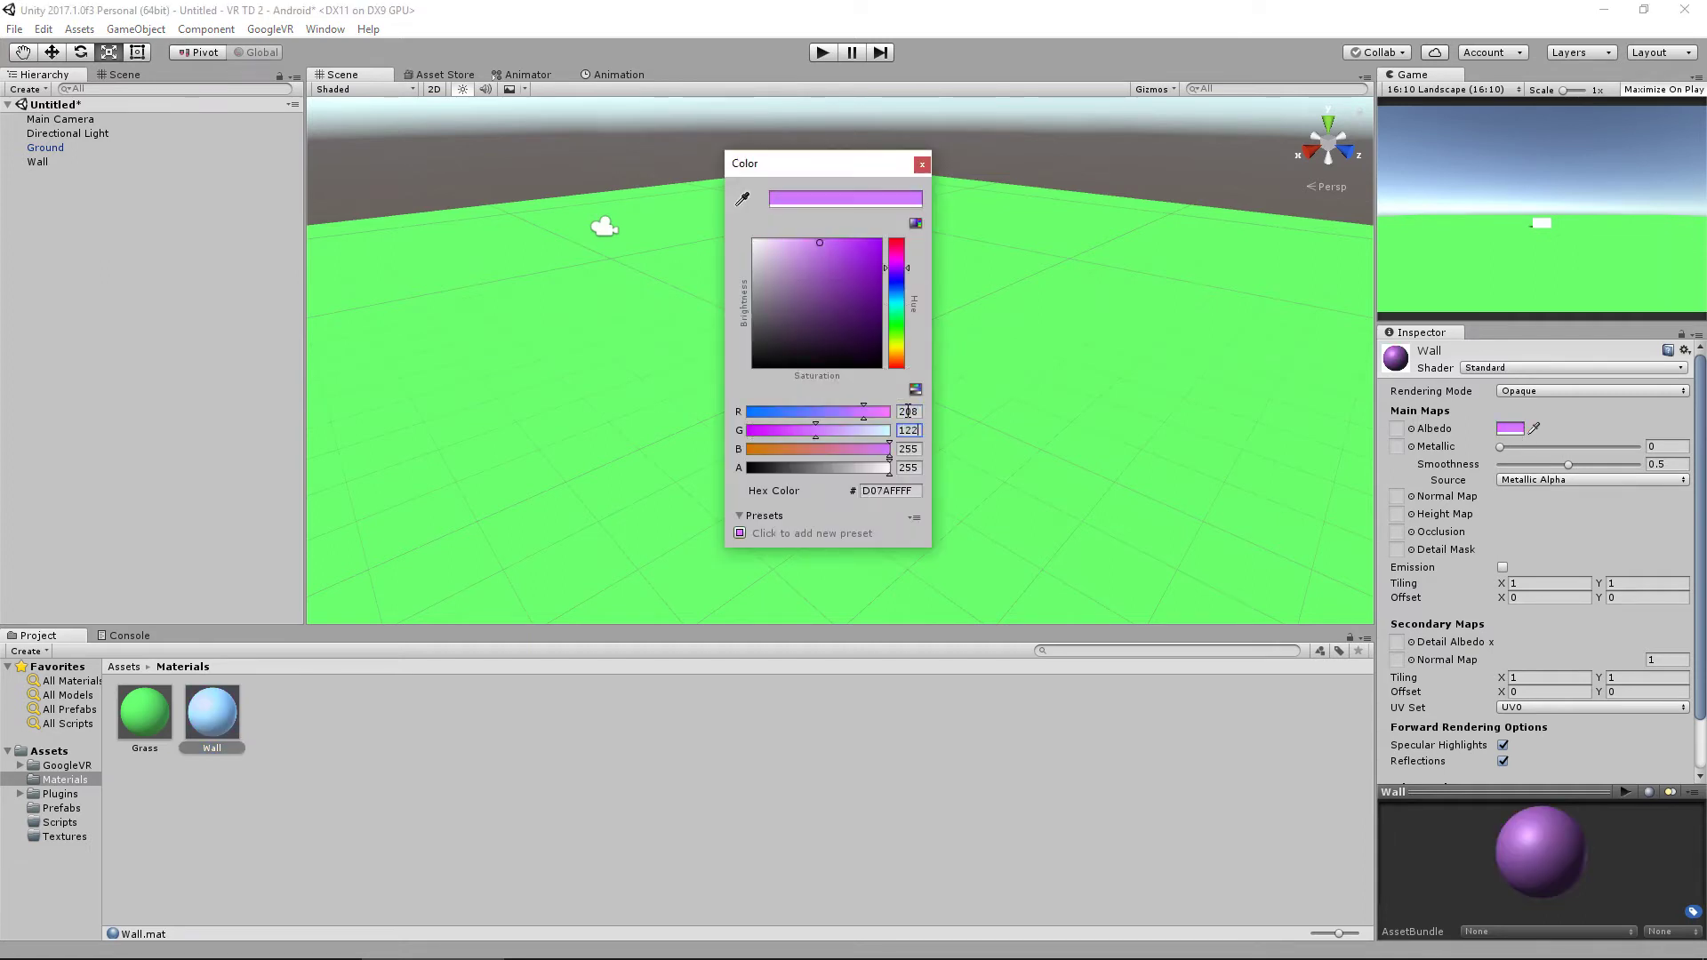
pyautogui.press('Tab')
pyautogui.write('12')
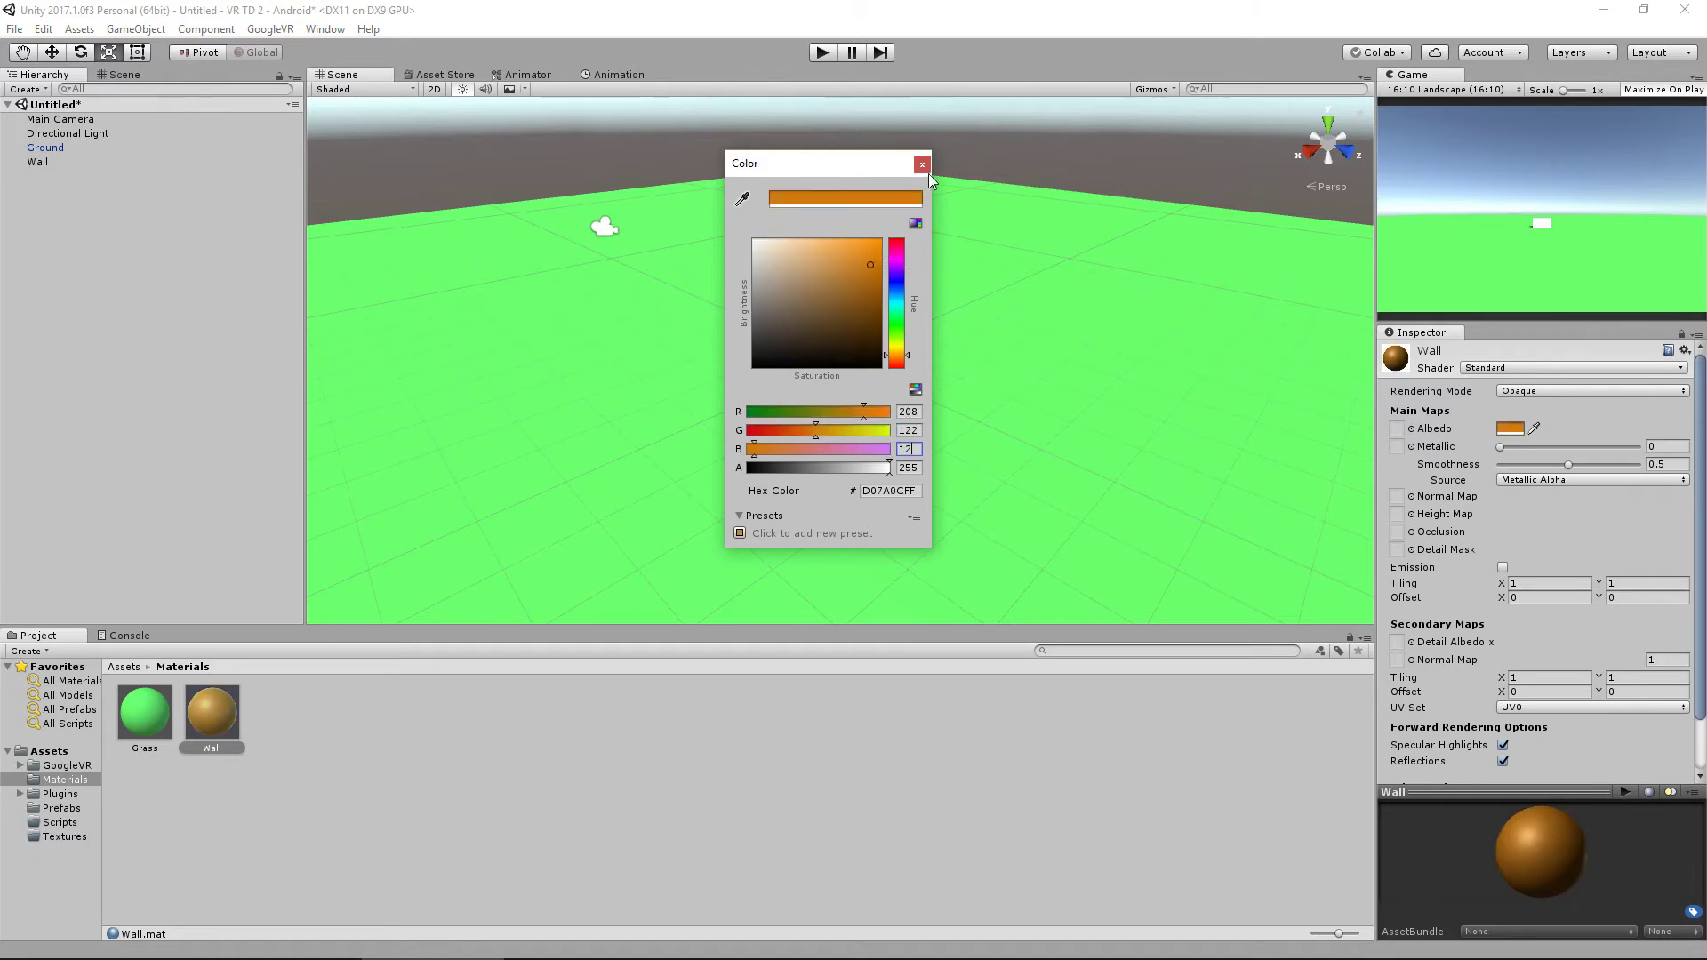
pyautogui.click(922, 164)
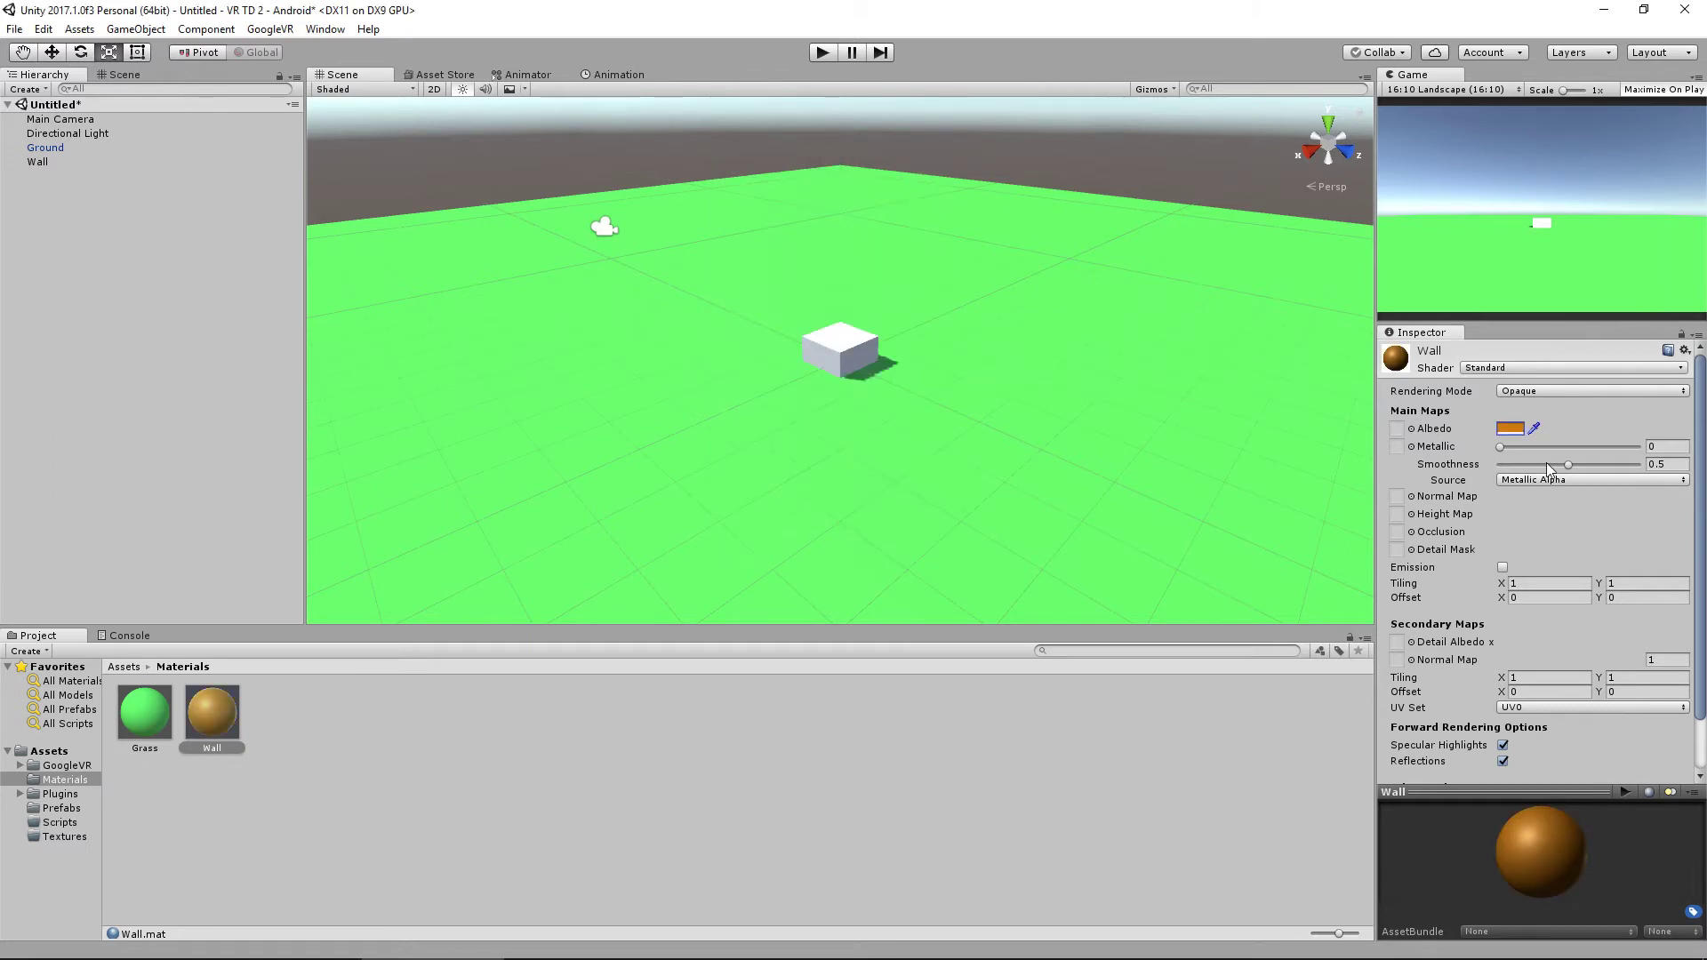
# Reduce the Wall material's smoothness to 0 and disable its Specular Highlights.
pyautogui.moveTo(1545, 462); pyautogui.dragTo(1489, 464)
pyautogui.click(1502, 744)
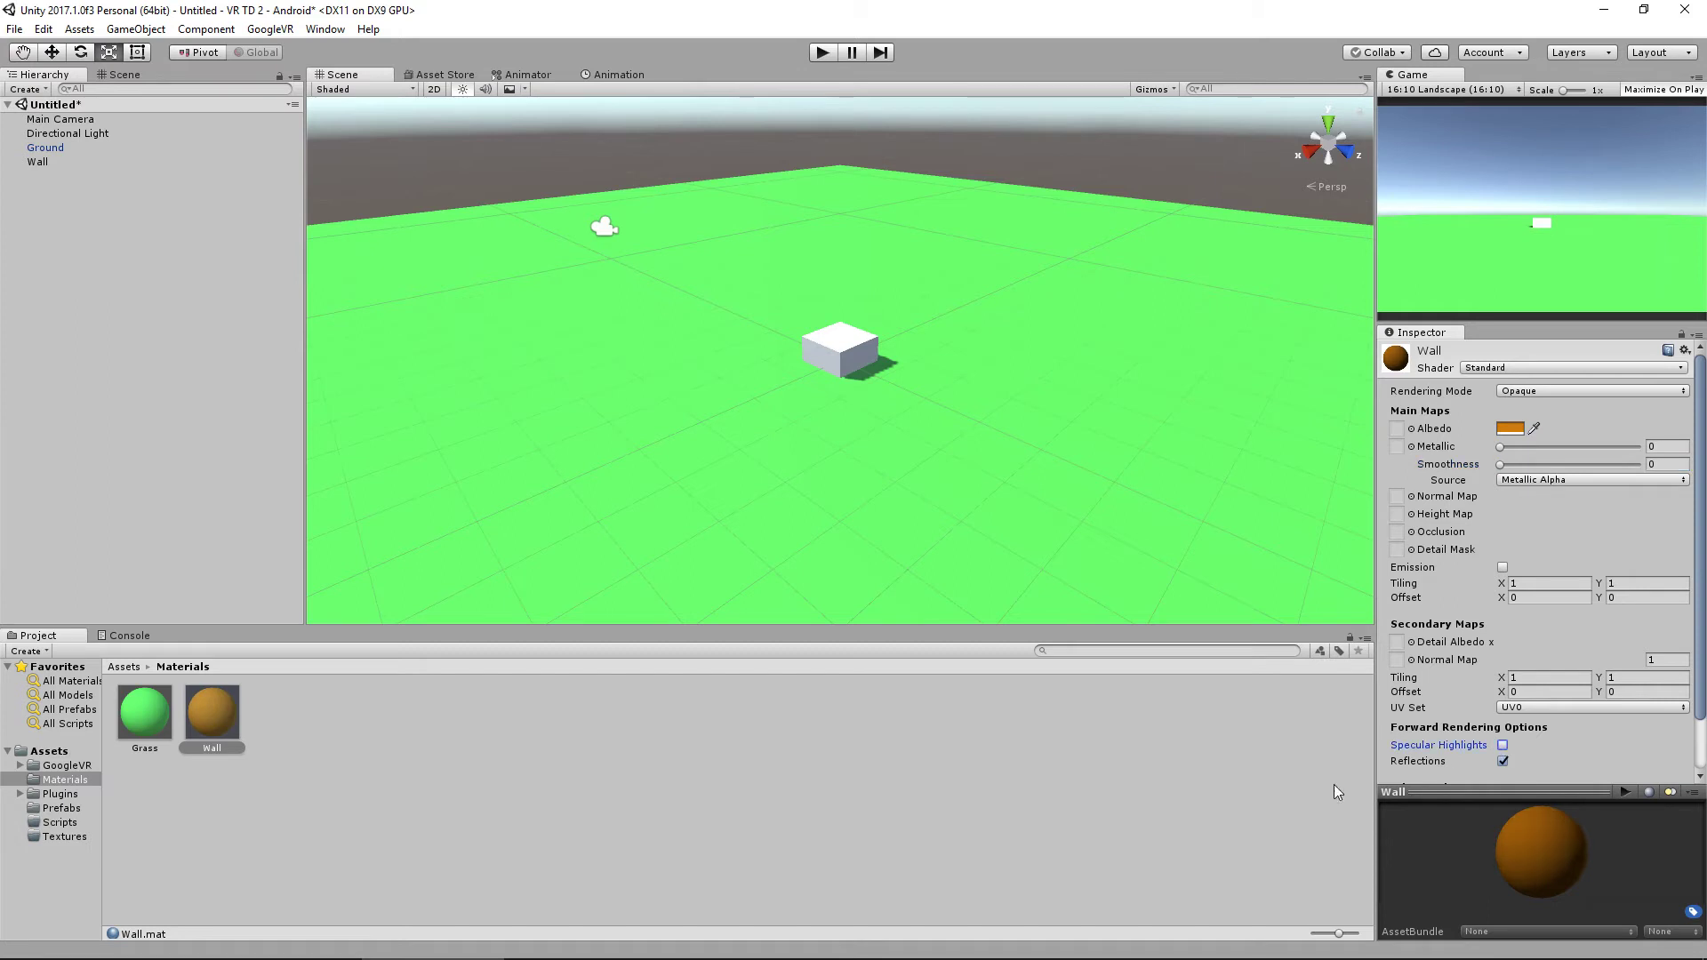
# Apply the Wall material to the Wall cube and set the cube's Y position to 0.5.
pyautogui.moveTo(211, 712); pyautogui.dragTo(843, 350)
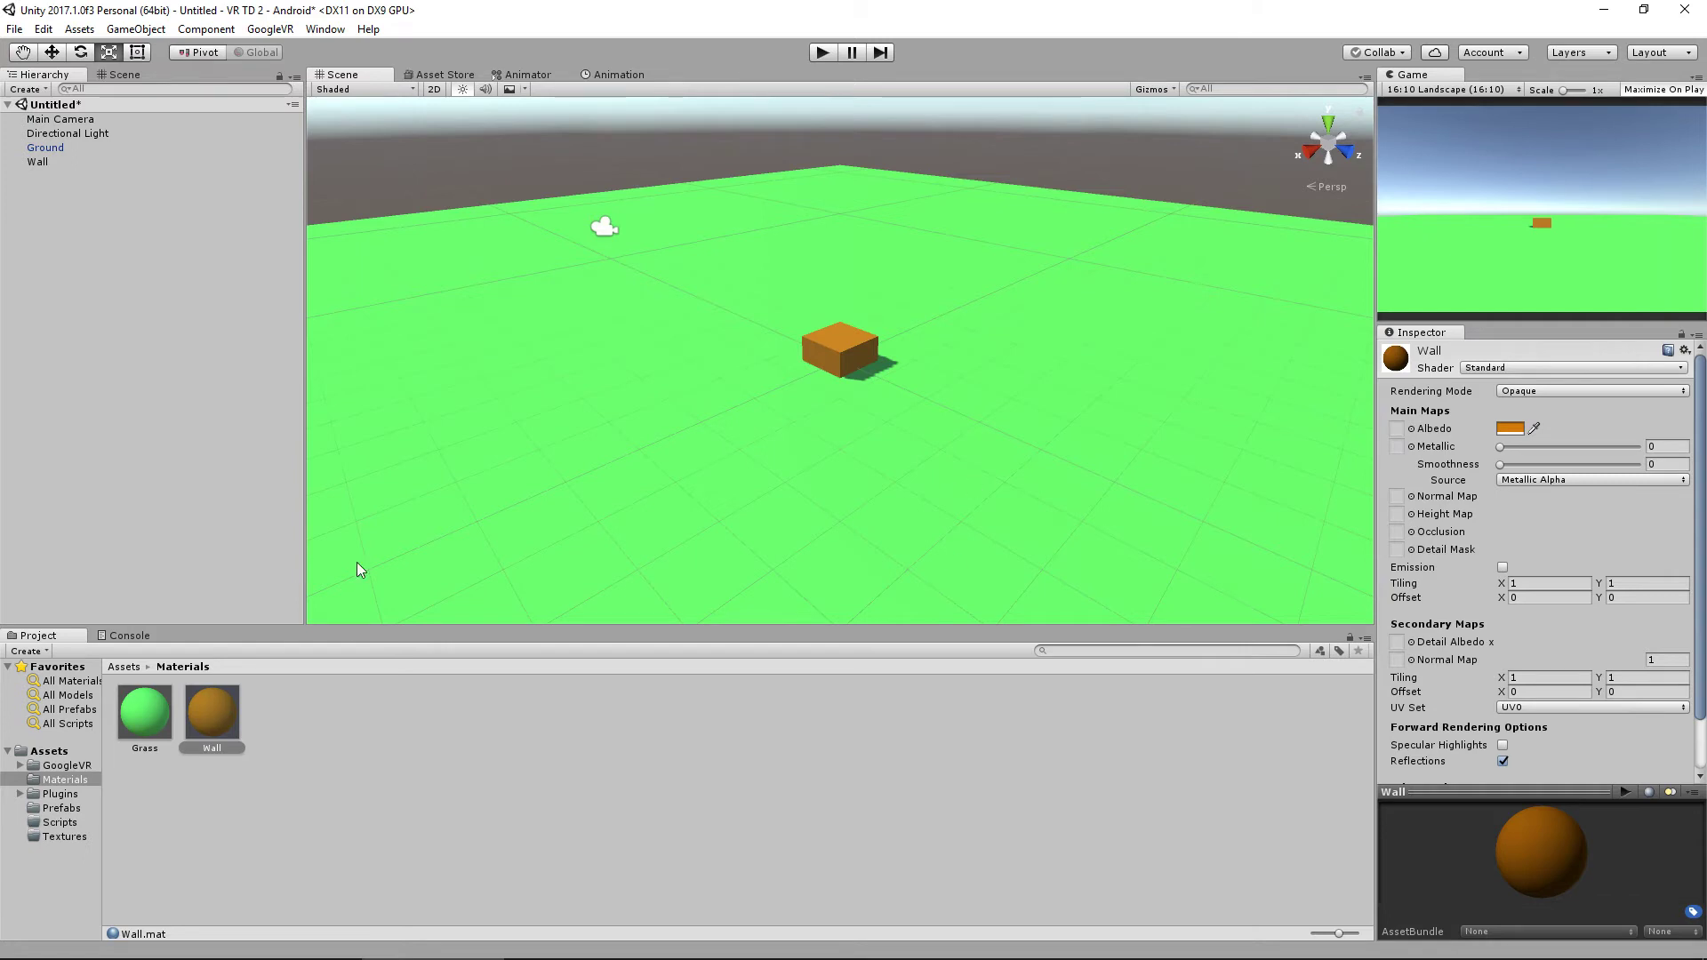
pyautogui.click(863, 352)
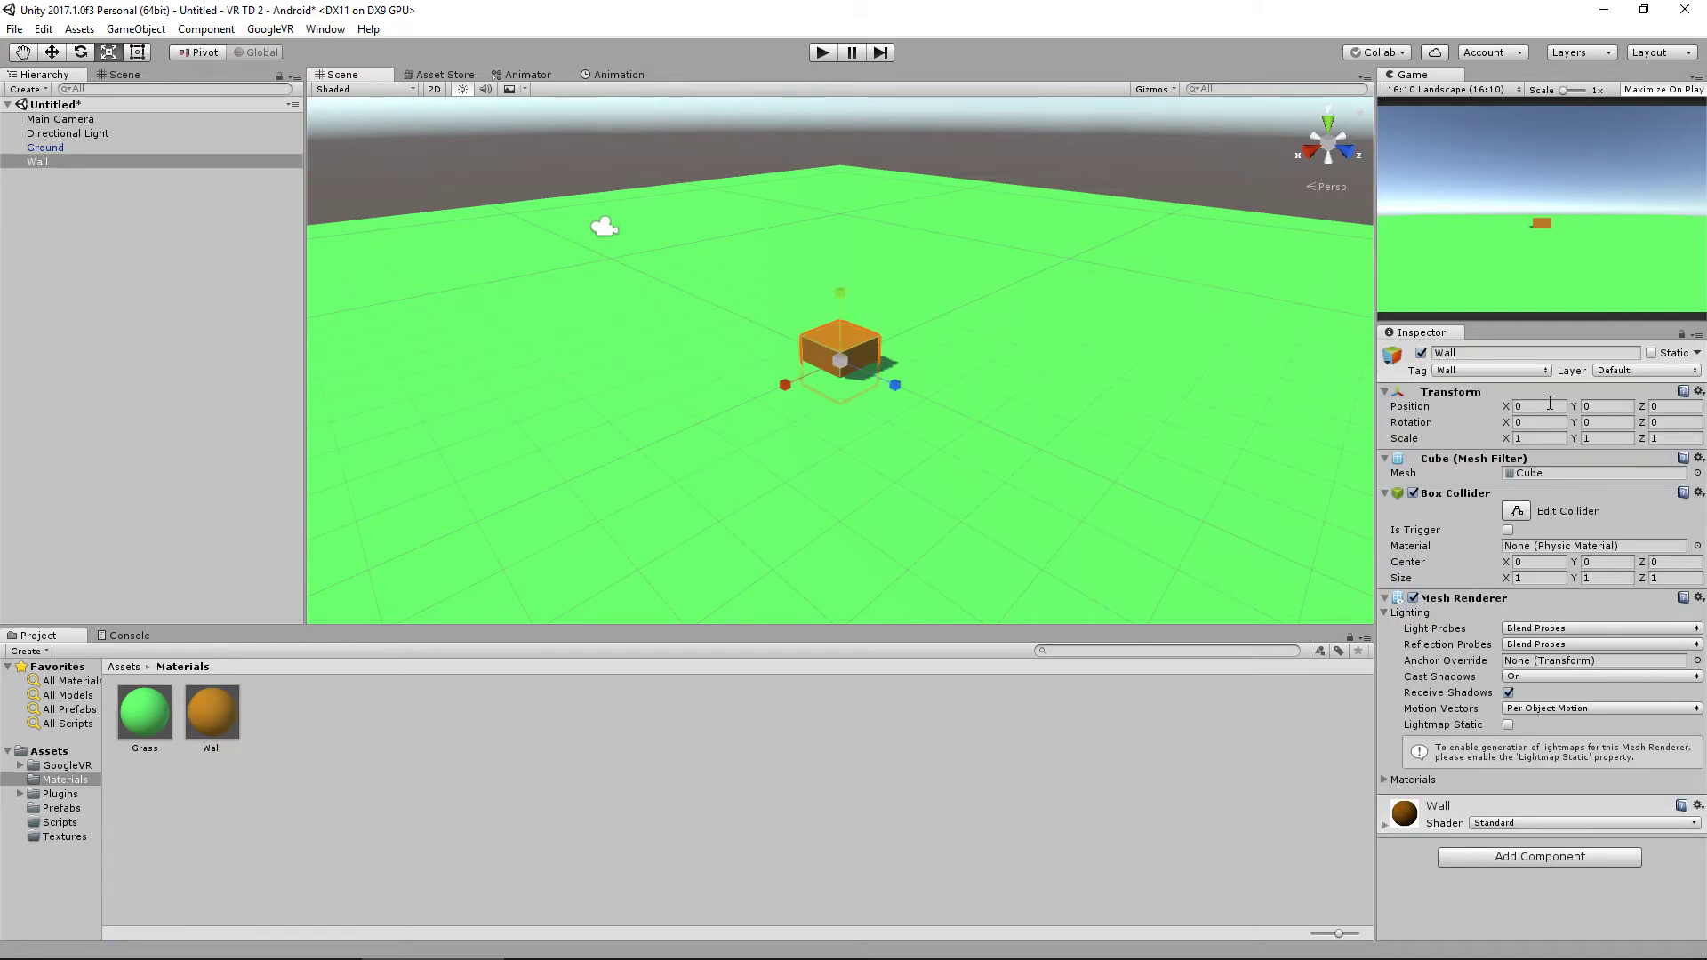
pyautogui.click(1604, 406)
pyautogui.write('0.5')
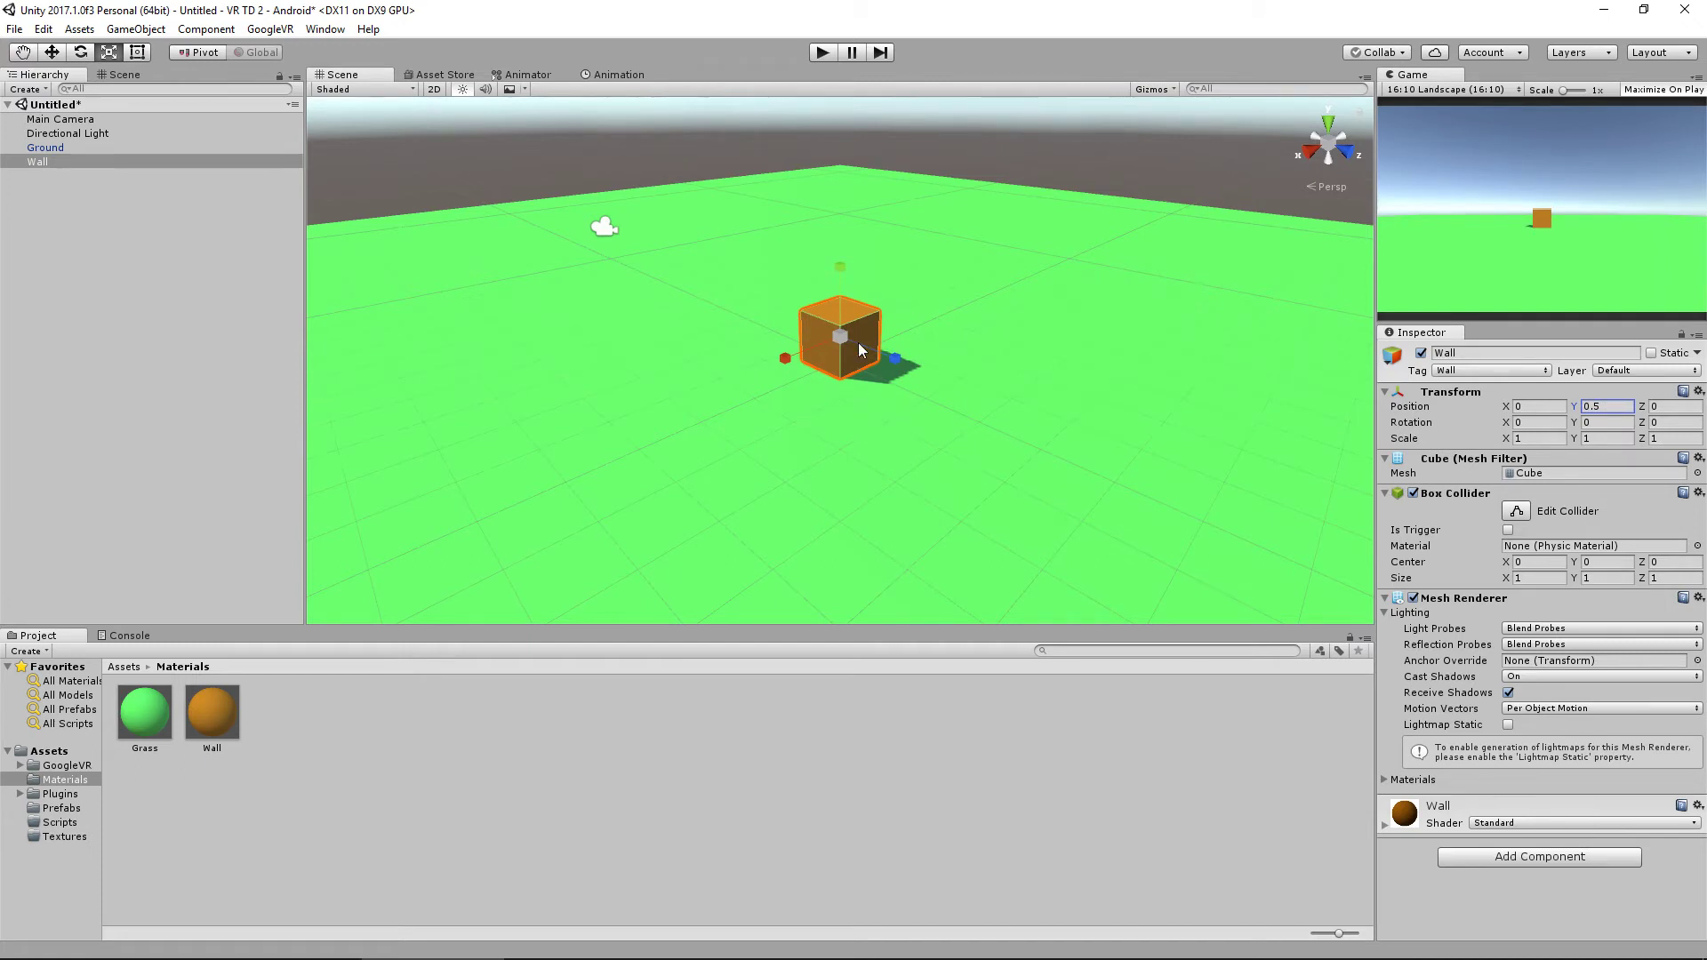
# Save the Wall cube as a prefab in the Prefabs folder.
pyautogui.click(61, 808)
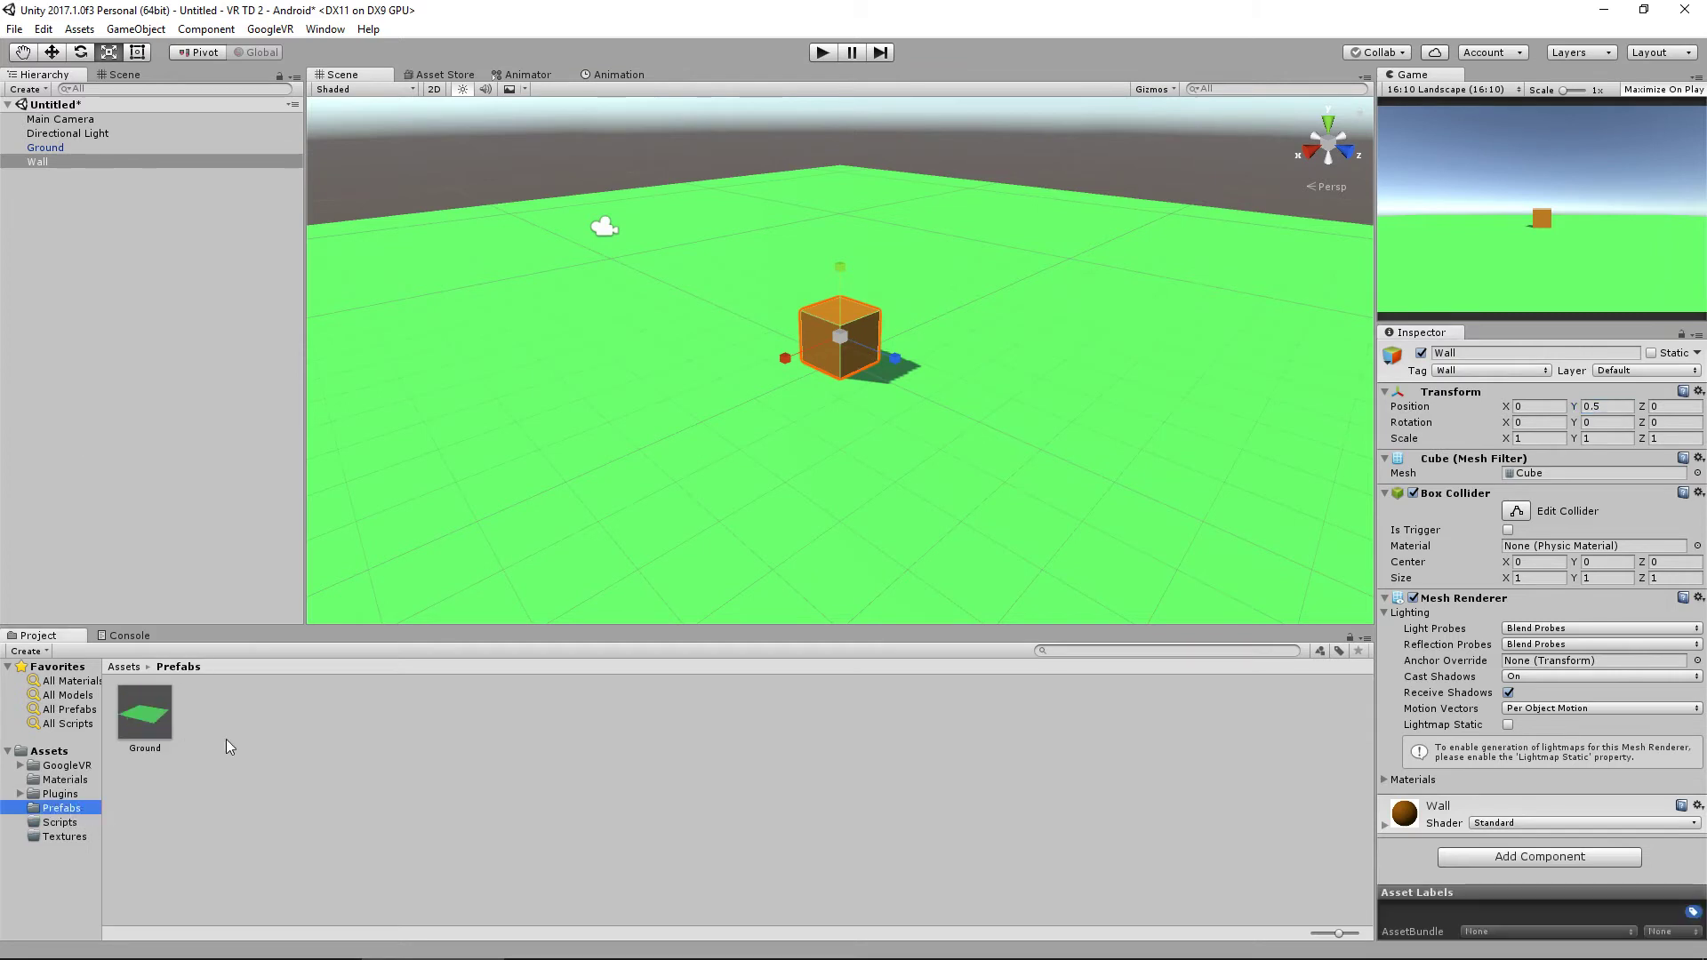
pyautogui.moveTo(27, 165); pyautogui.dragTo(312, 770)
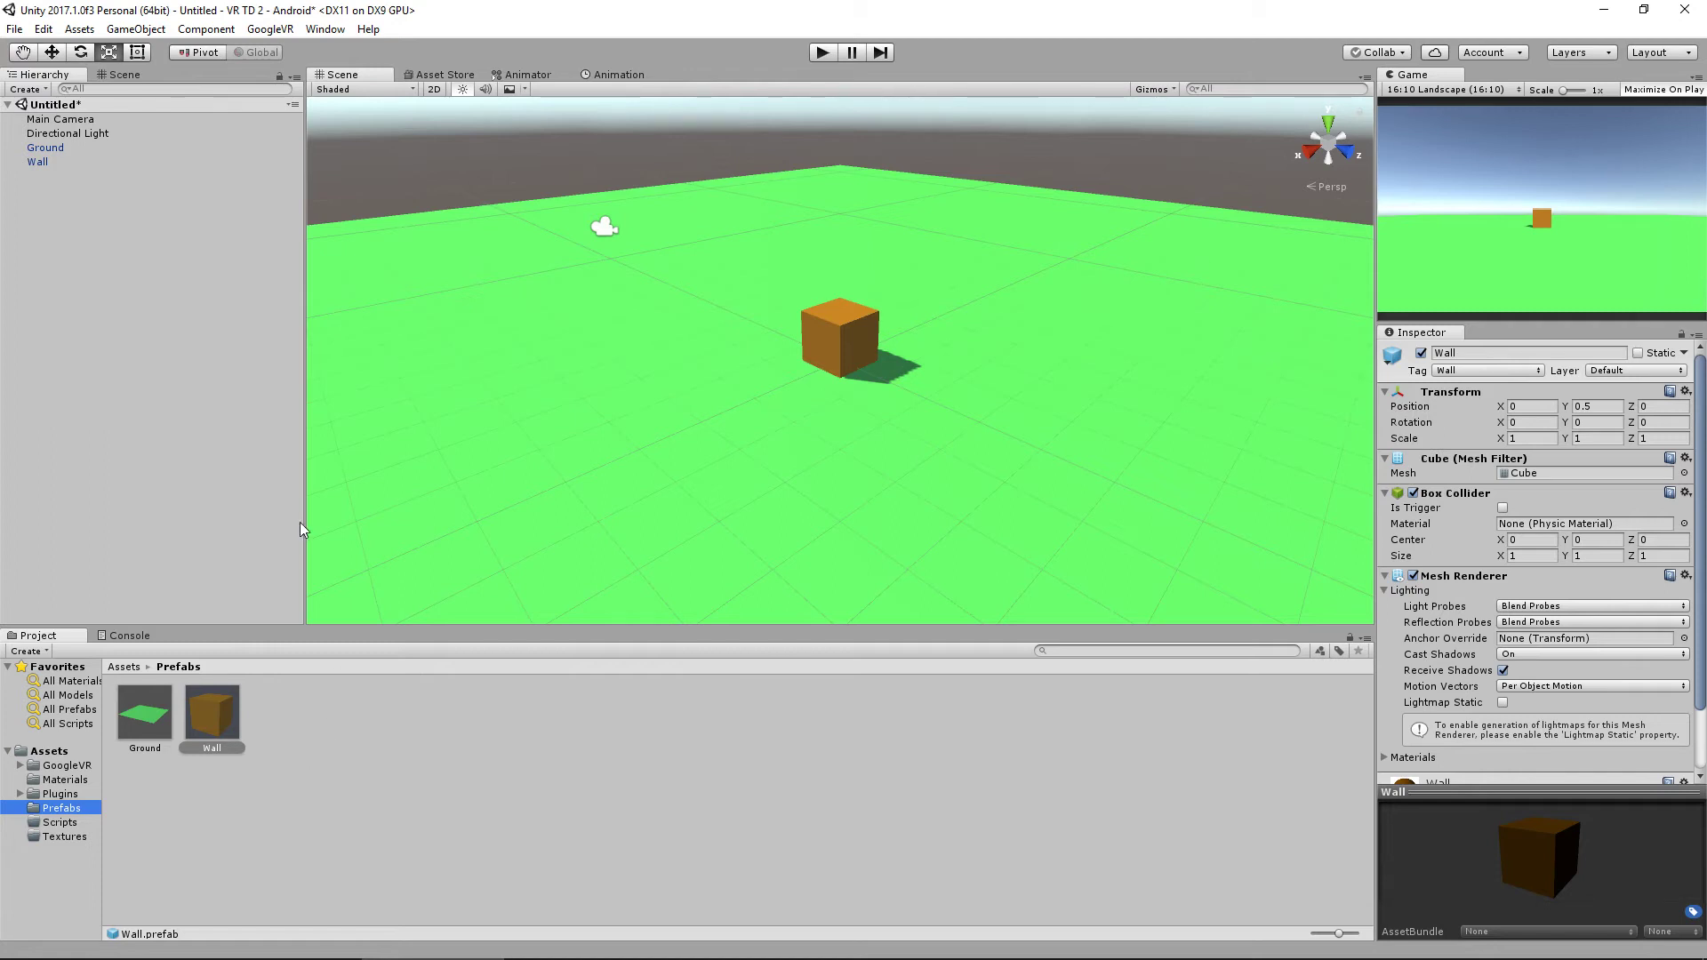
pyautogui.click(134, 280)
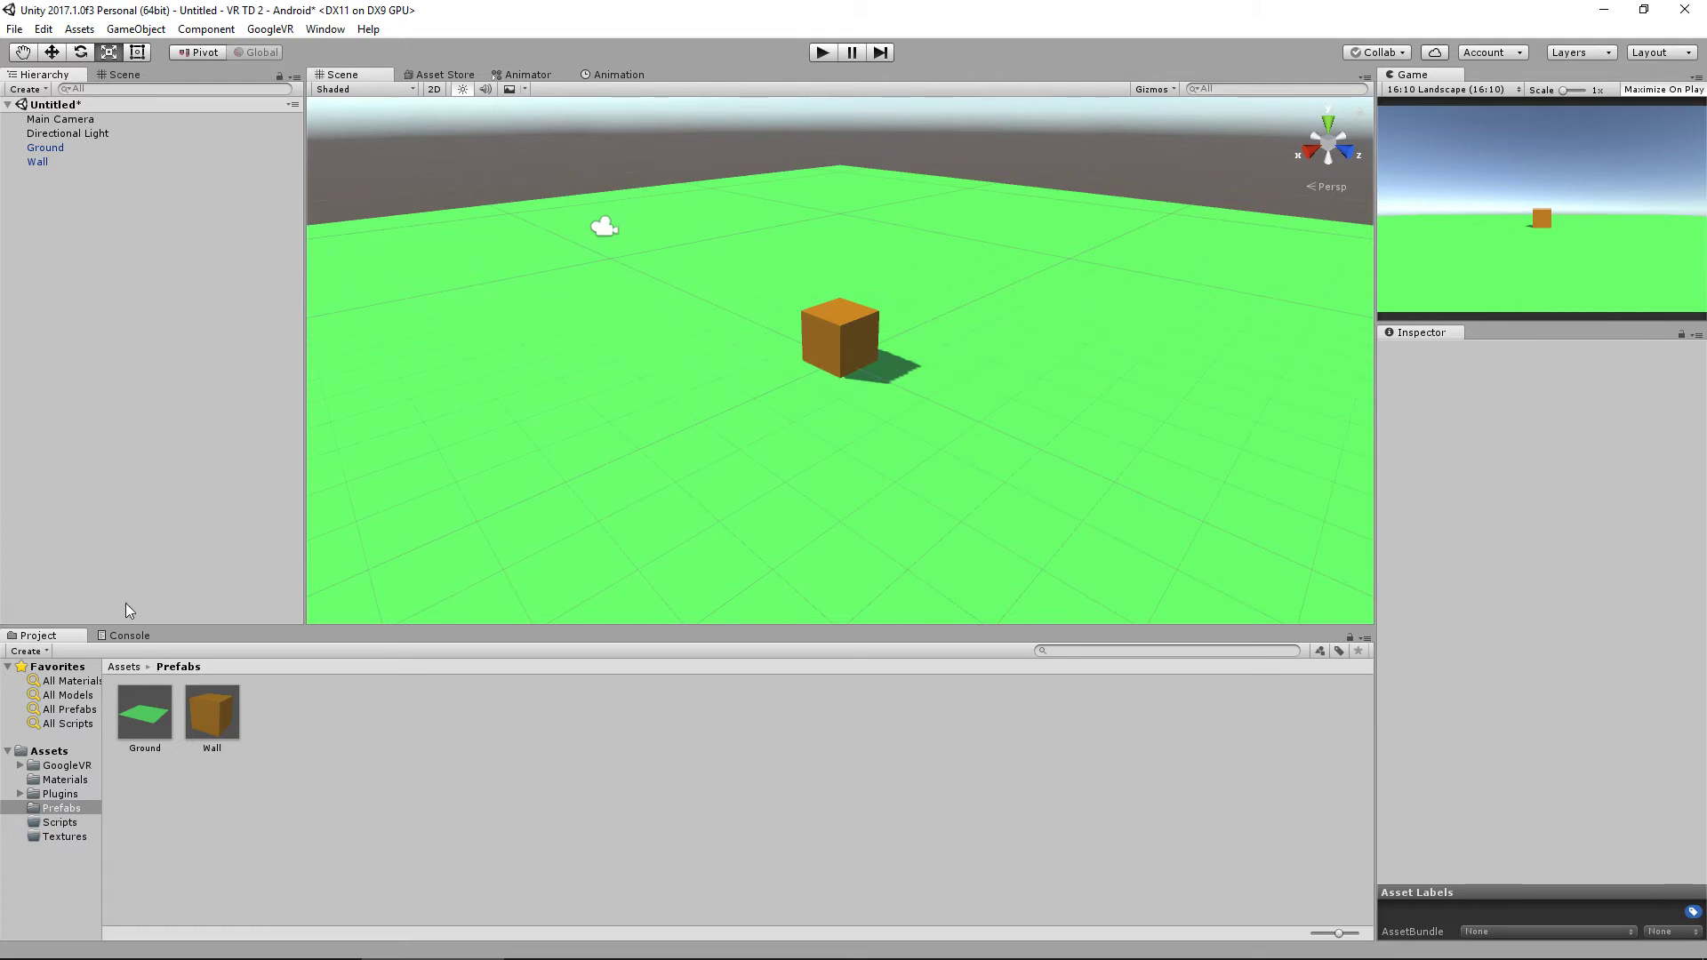
# Create an empty game object at the scene root and name it [Environment].
pyautogui.rightClick(48, 204)
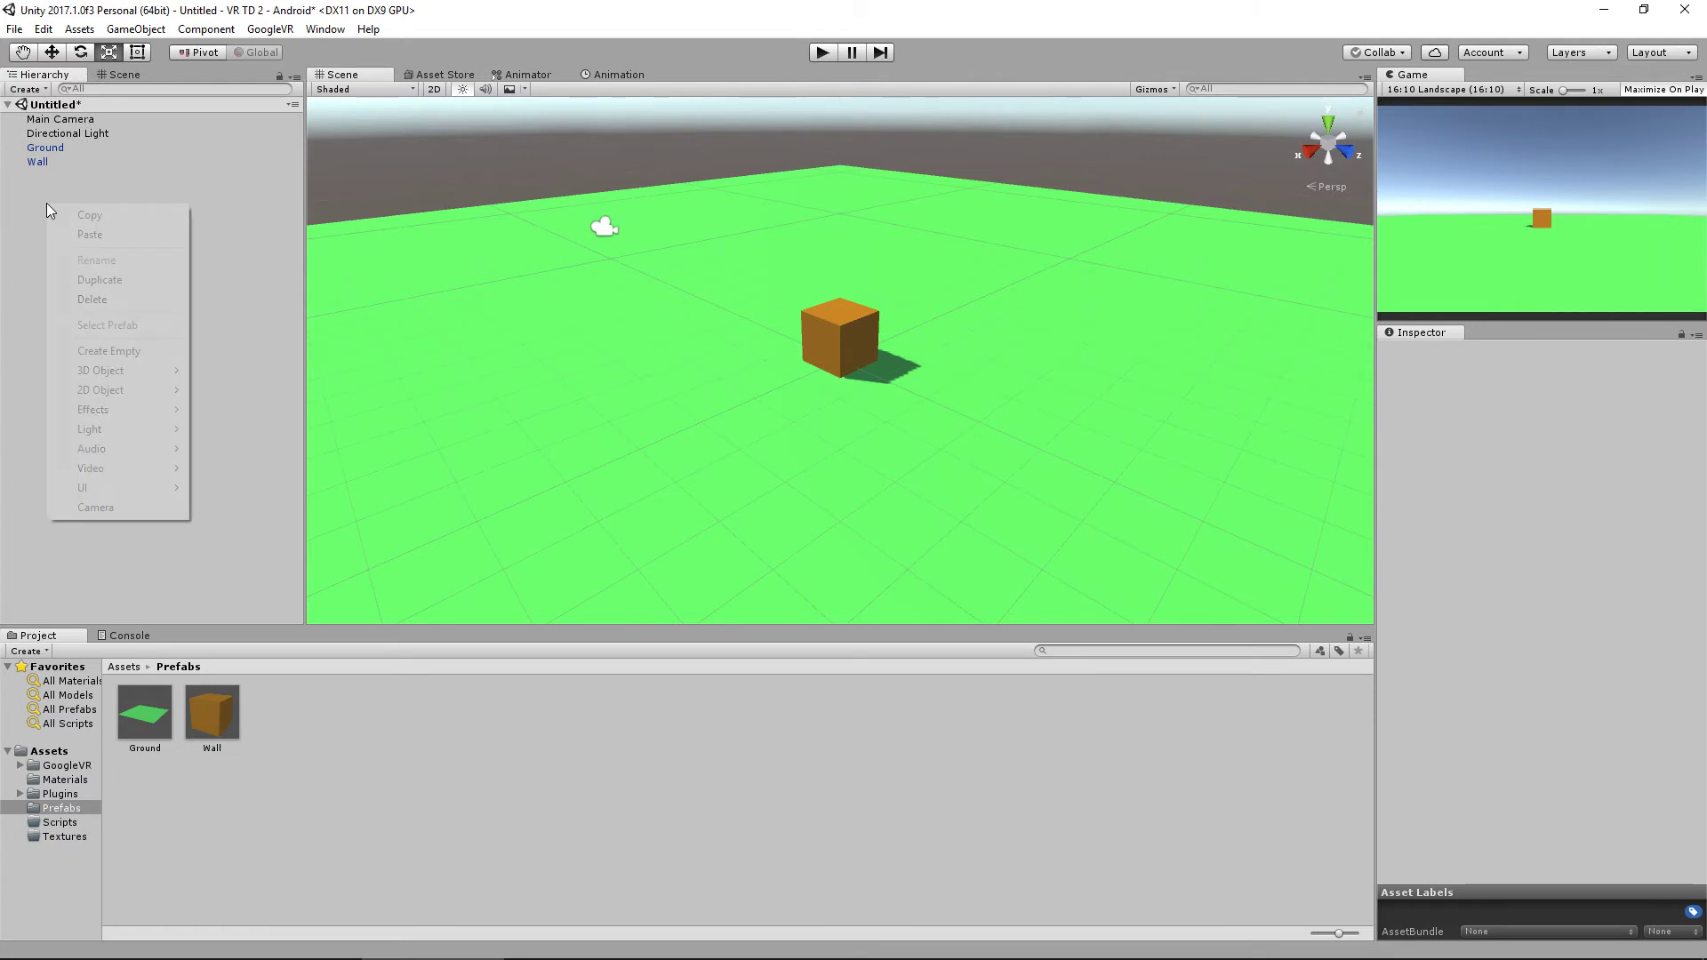
pyautogui.click(124, 351)
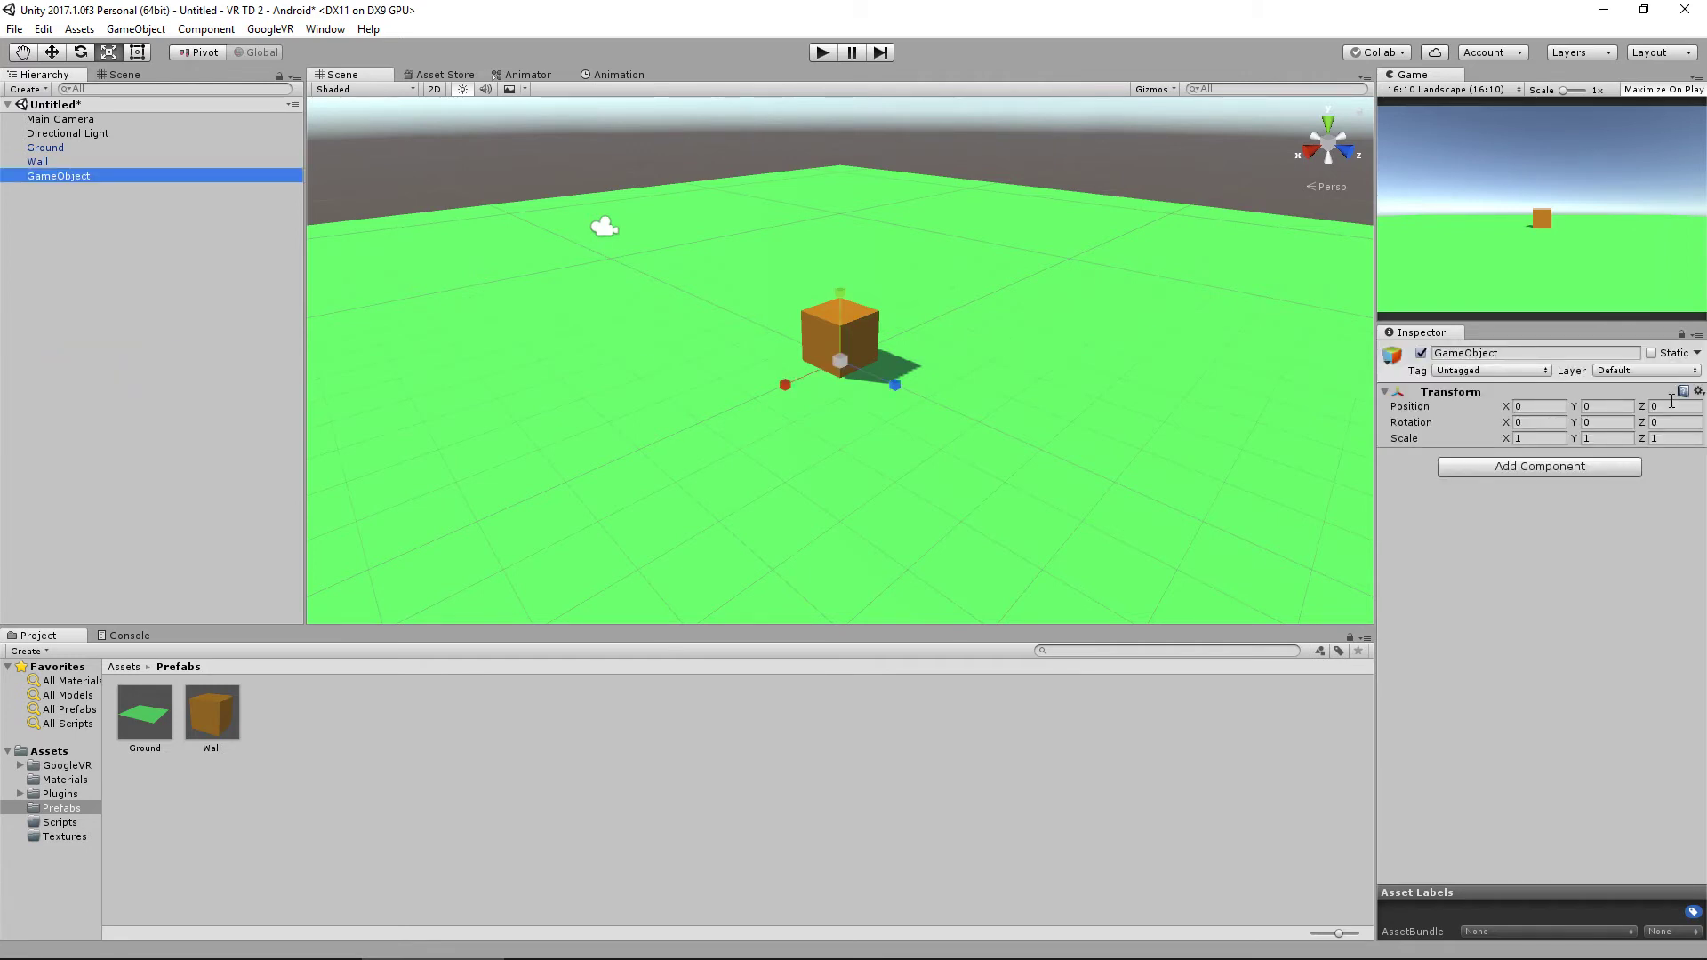
pyautogui.click(1526, 352)
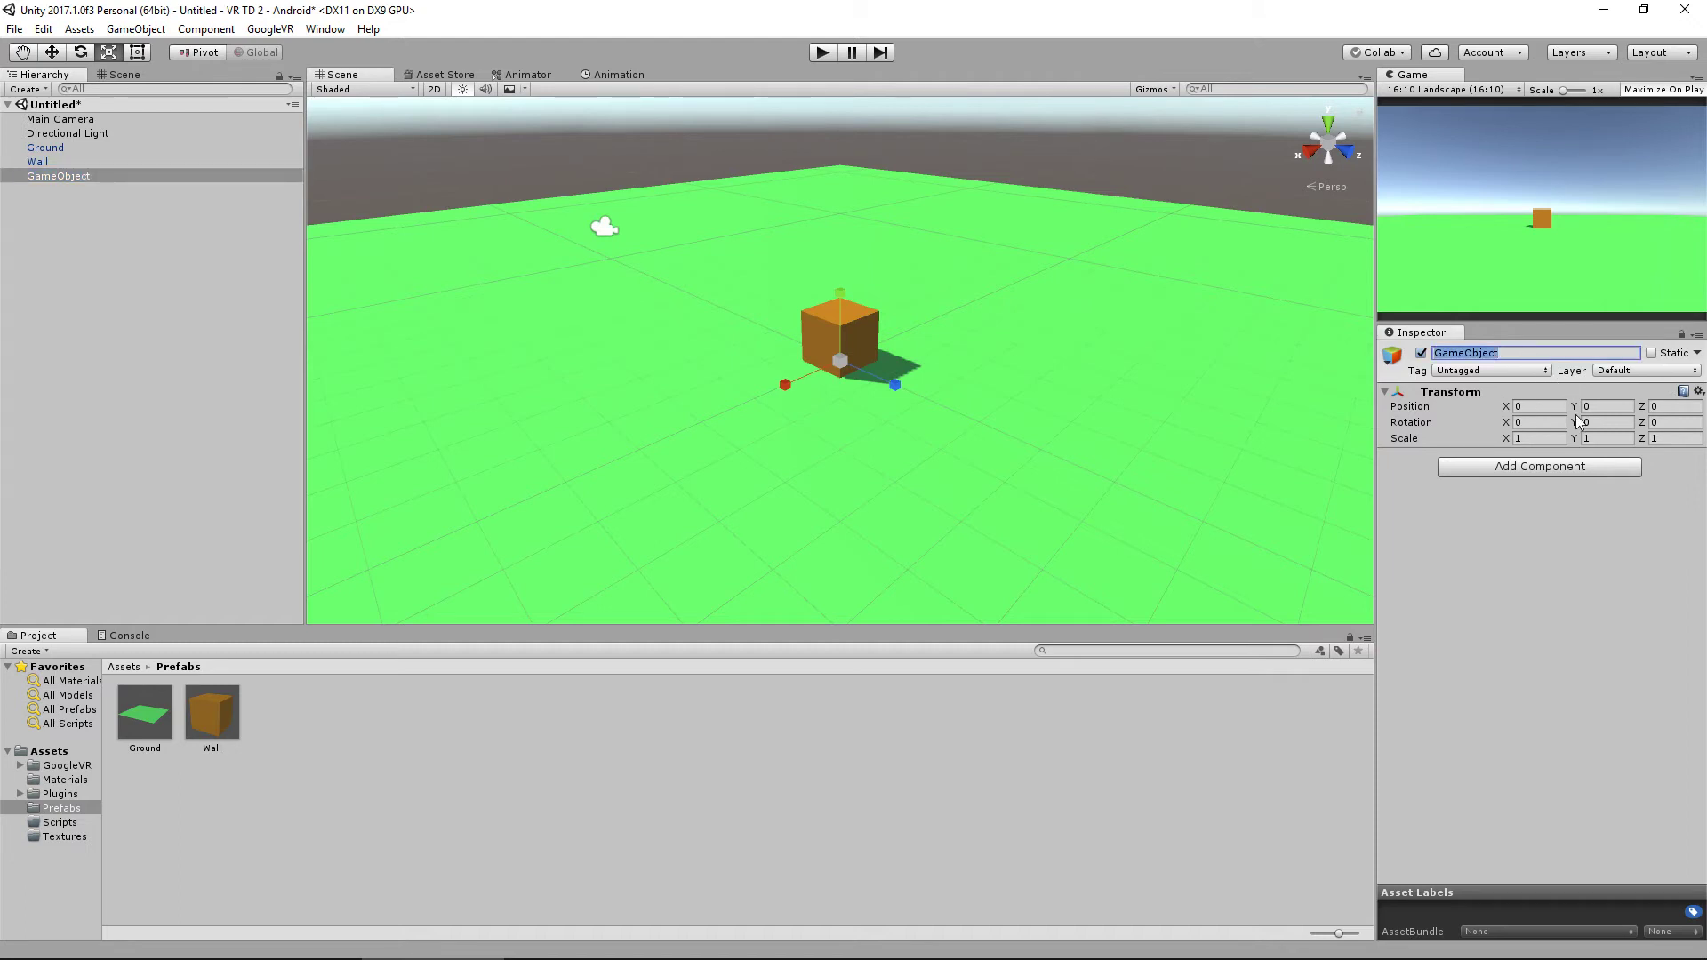
pyautogui.press('BackSpace')
pyautogui.write('O')
pyautogui.write('Envir')
pyautogui.write('onment]')
pyautogui.press('Return')
pyautogui.click(103, 210)
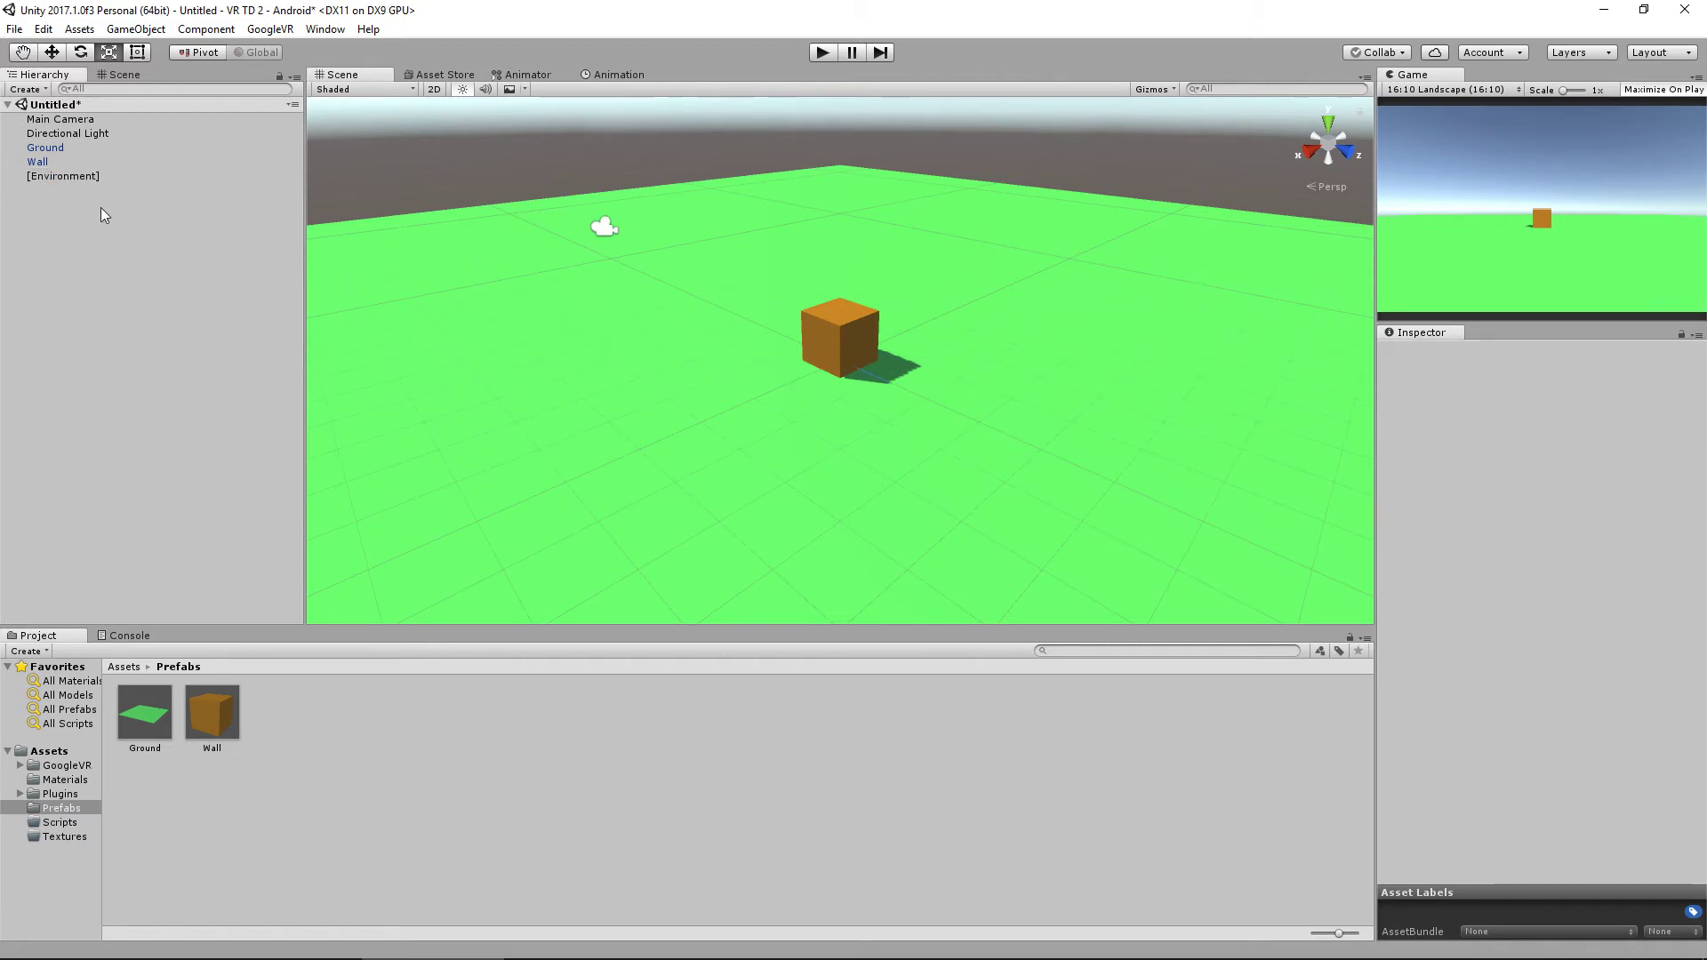
# Check the transforms of [Environment], Ground and Wall, and make Wall and Ground children of [Environment].
pyautogui.click(84, 175)
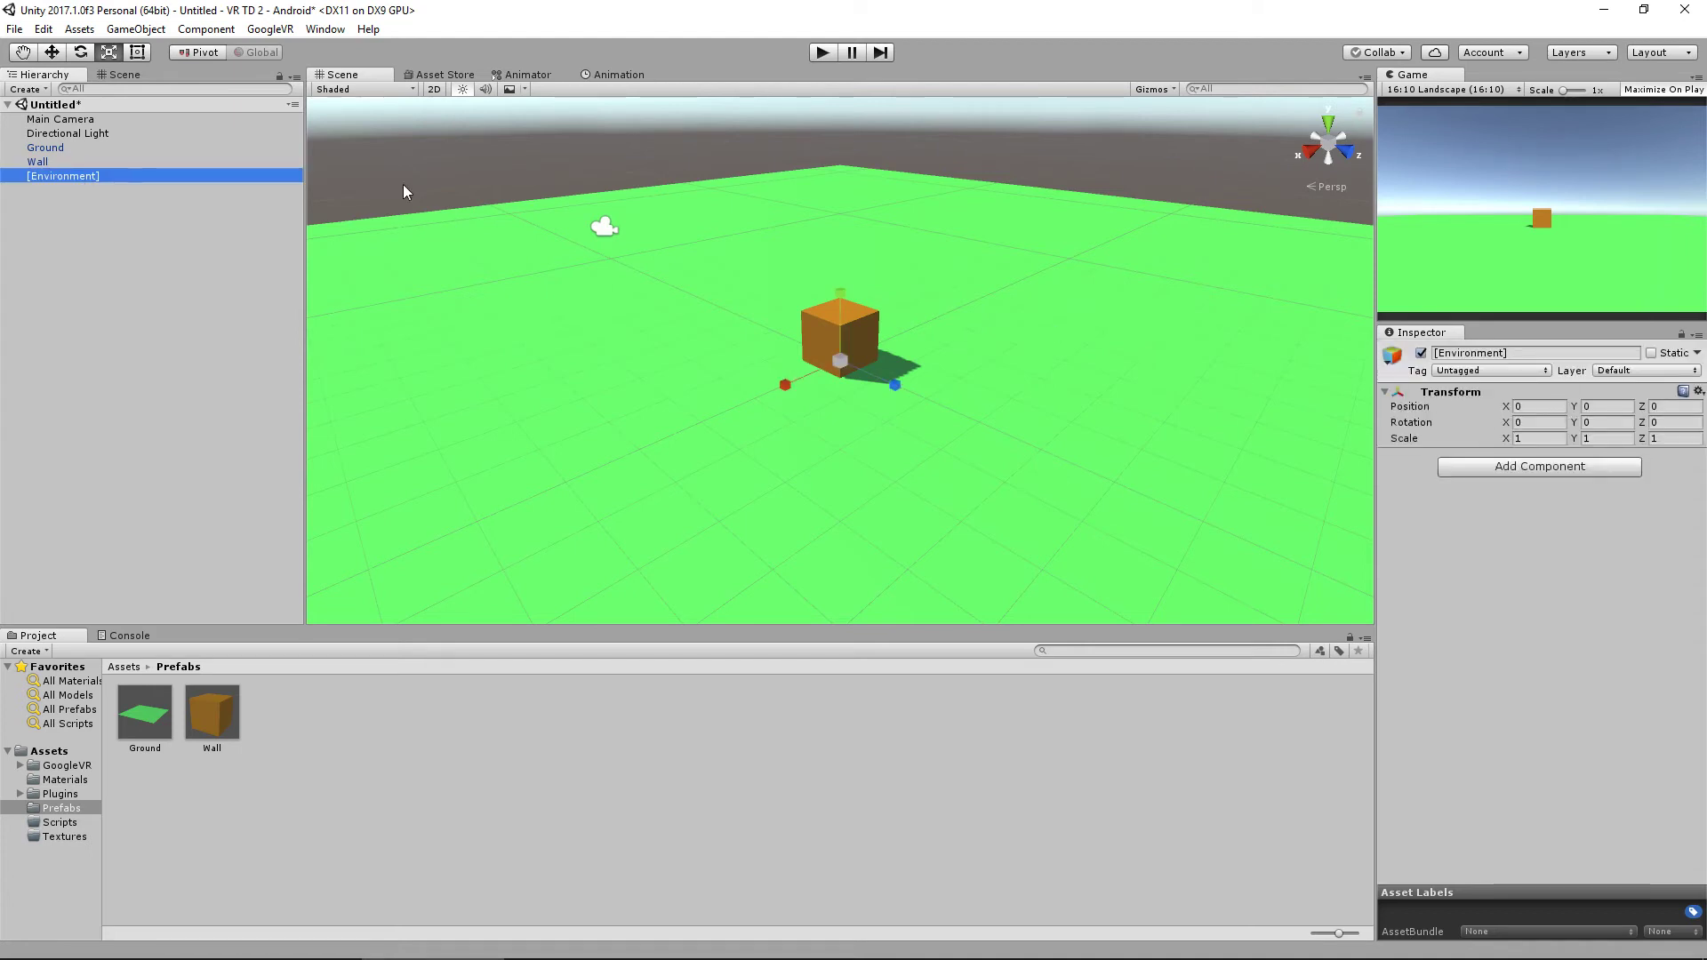
pyautogui.click(124, 148)
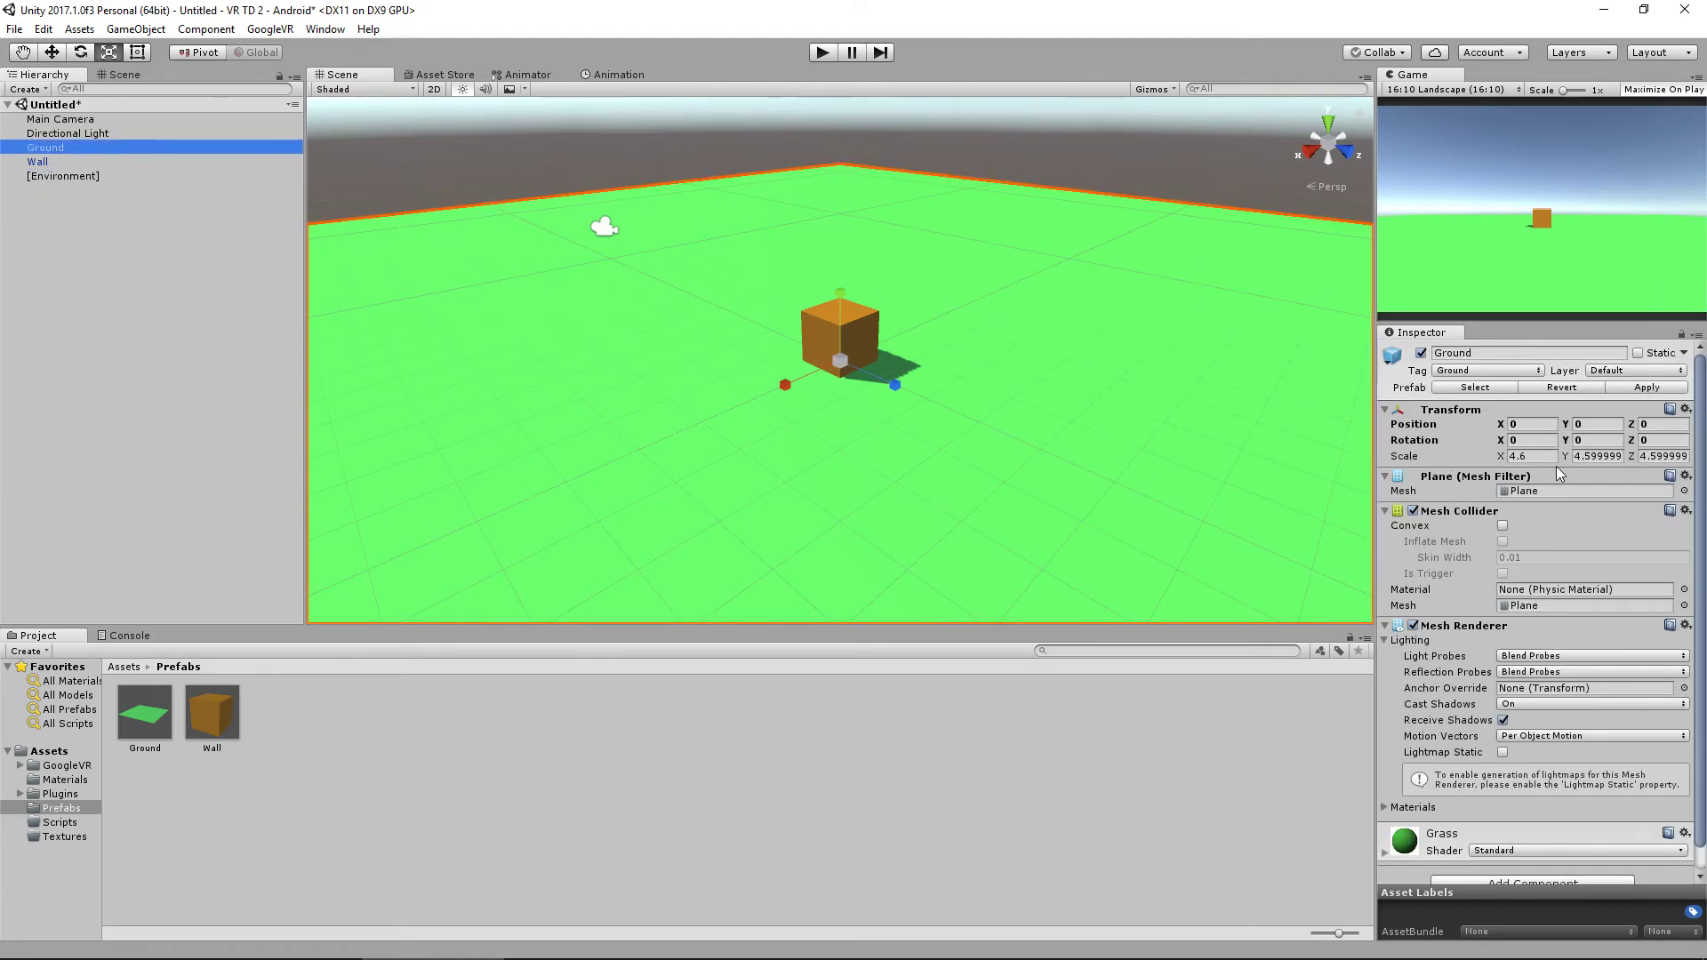
pyautogui.press('Down')
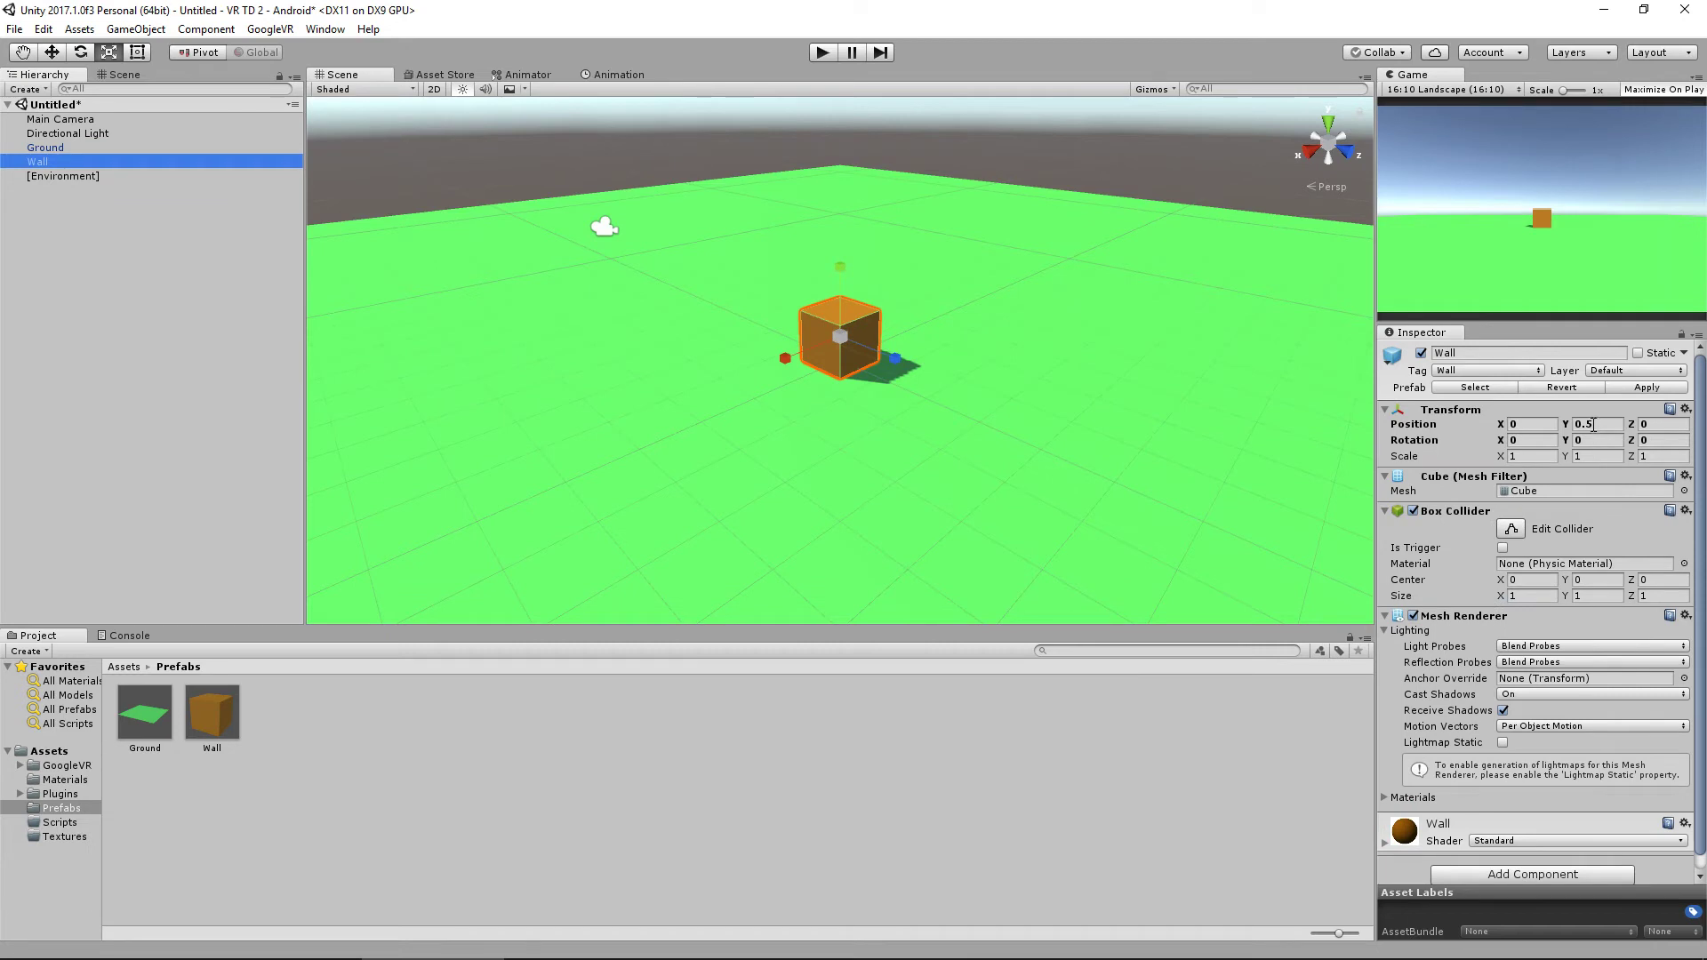
pyautogui.moveTo(46, 163)
pyautogui.mouseDown()
pyautogui.moveTo(63, 176)
pyautogui.moveTo(60, 162)
pyautogui.mouseUp()
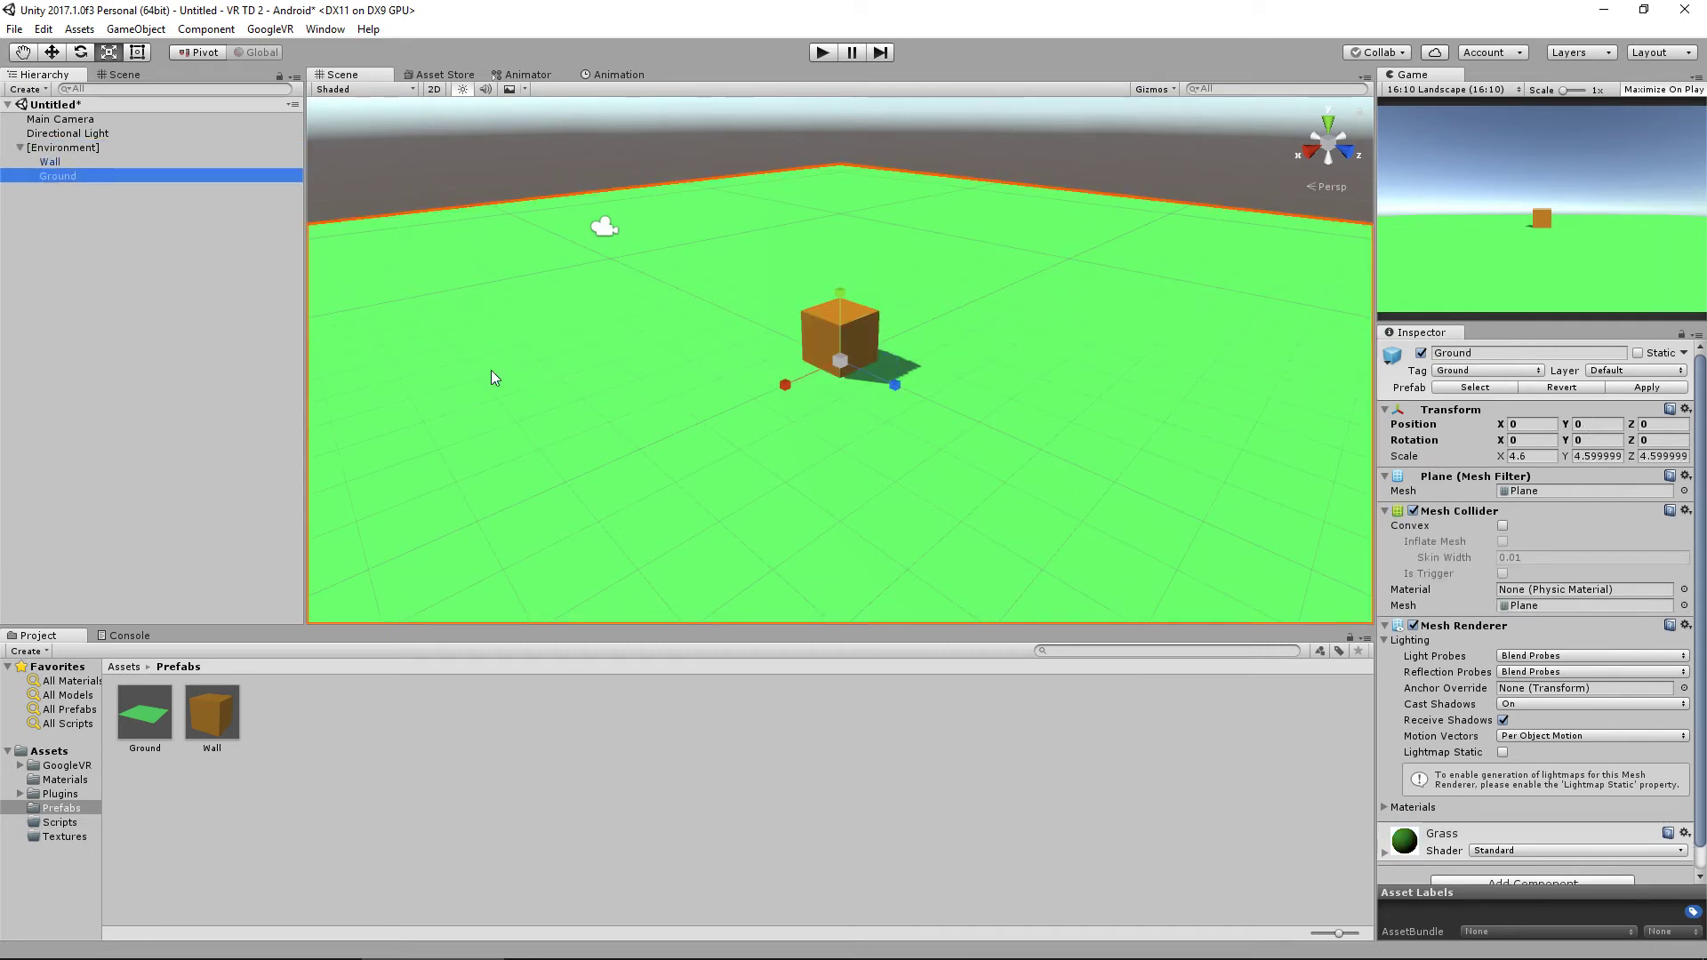
# Check the Wall, [Environment] and Ground transforms, and make Directional Light a child of [Environment].
pyautogui.click(76, 162)
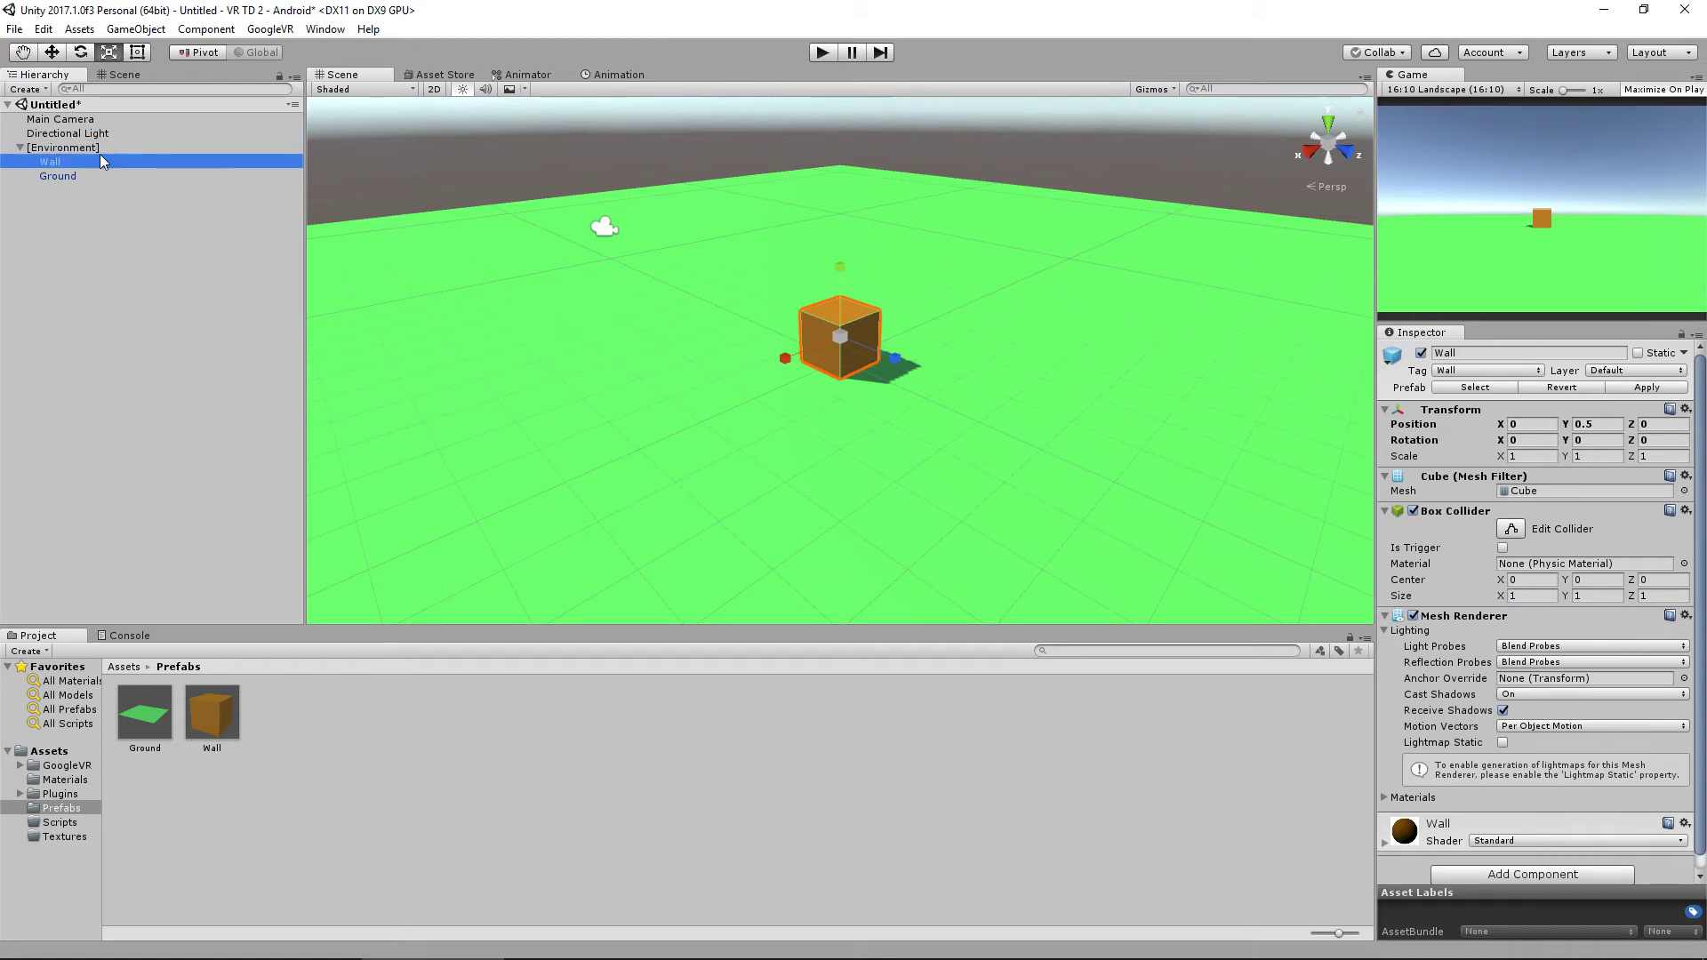
pyautogui.click(99, 149)
pyautogui.click(98, 163)
pyautogui.click(72, 177)
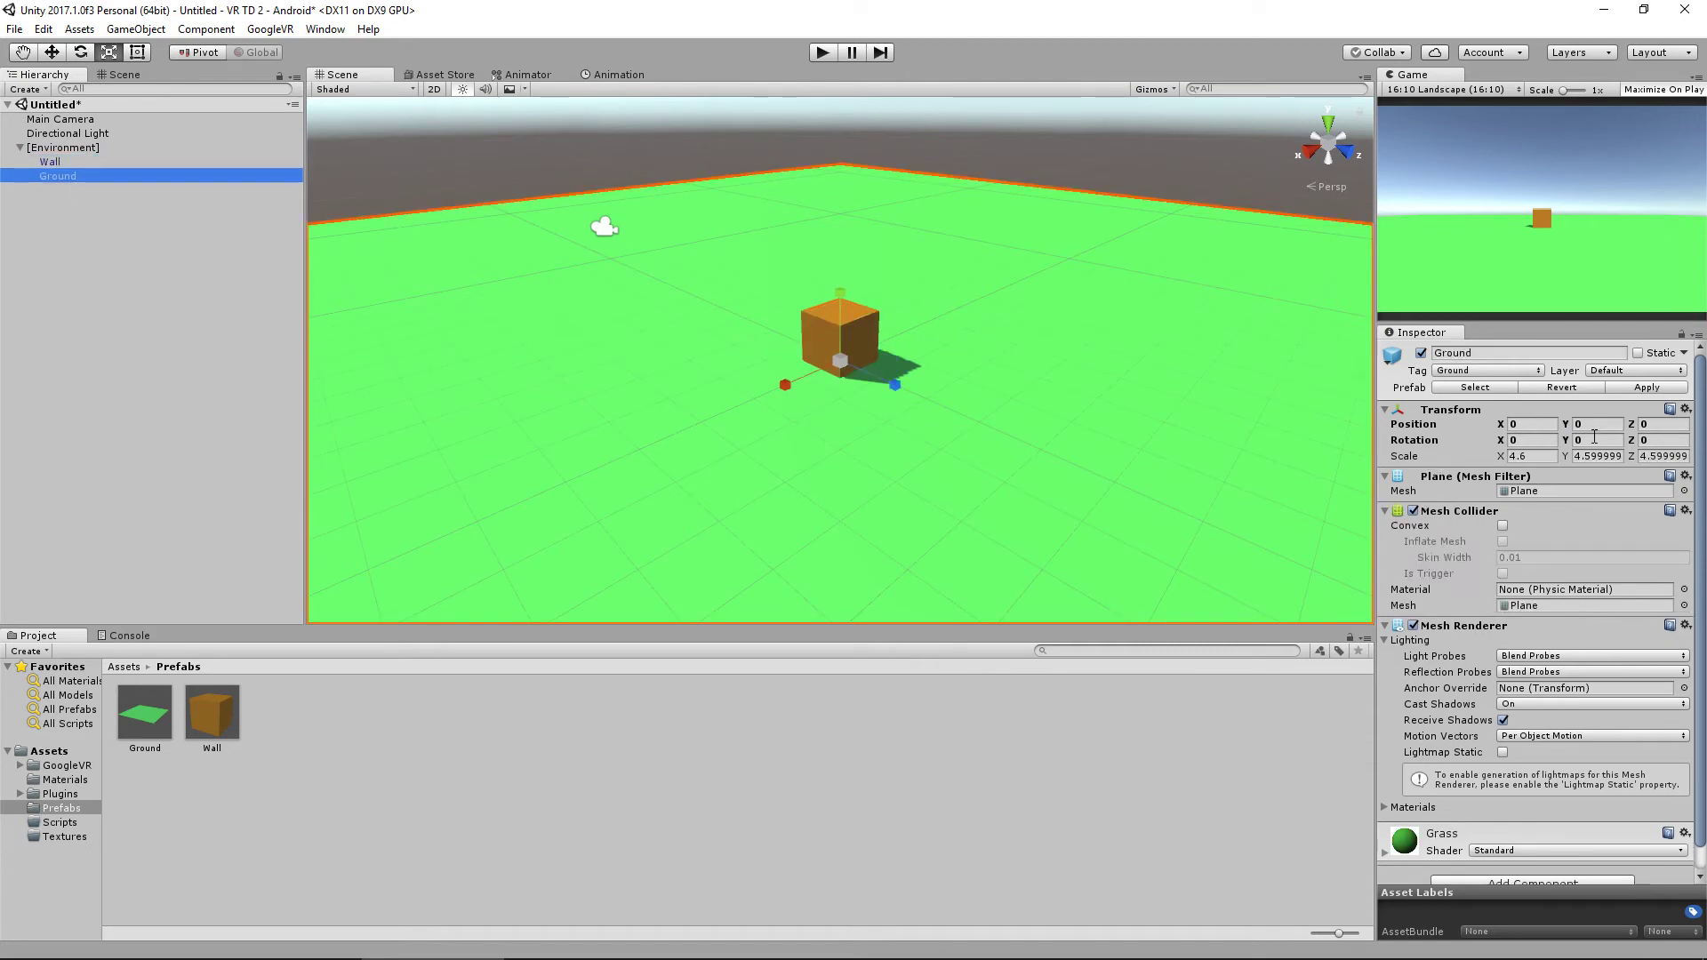
pyautogui.moveTo(62, 140); pyautogui.dragTo(76, 151)
pyautogui.click(140, 329)
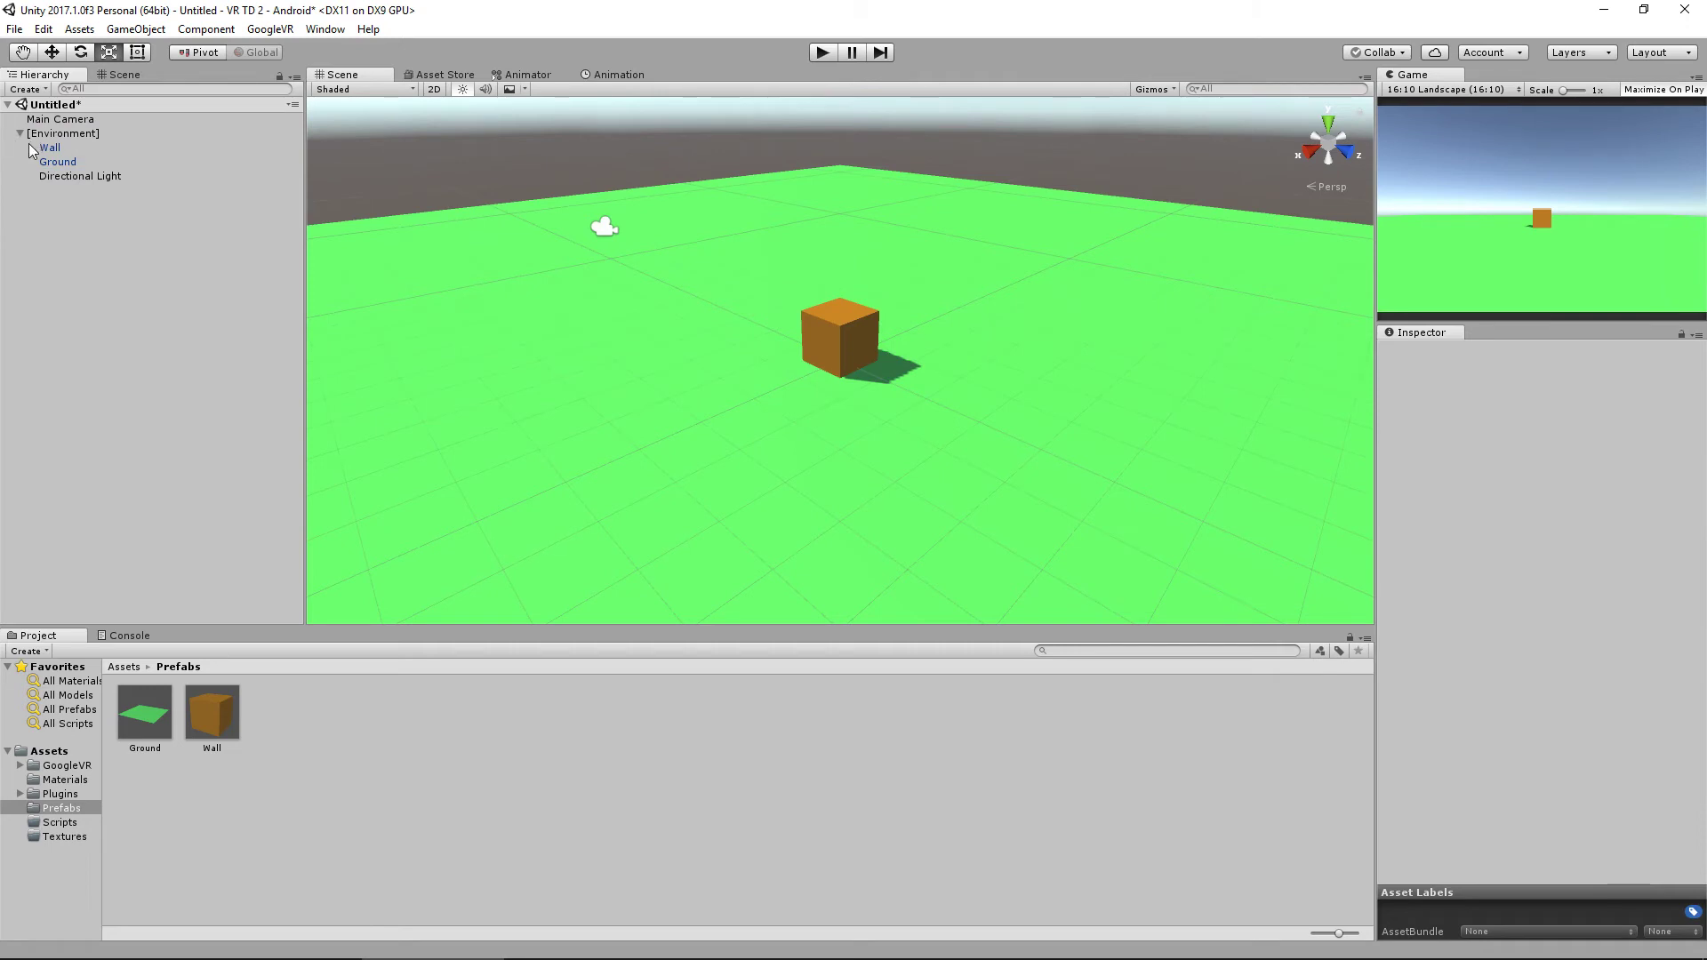
pyautogui.click(19, 134)
pyautogui.click(18, 134)
# Move the Wall cube along the Z axis to Z position 4.
pyautogui.click(62, 148)
pyautogui.keyDown('alt'); pyautogui.moveTo(841, 382); pyautogui.dragTo(934, 439); pyautogui.keyUp('alt')
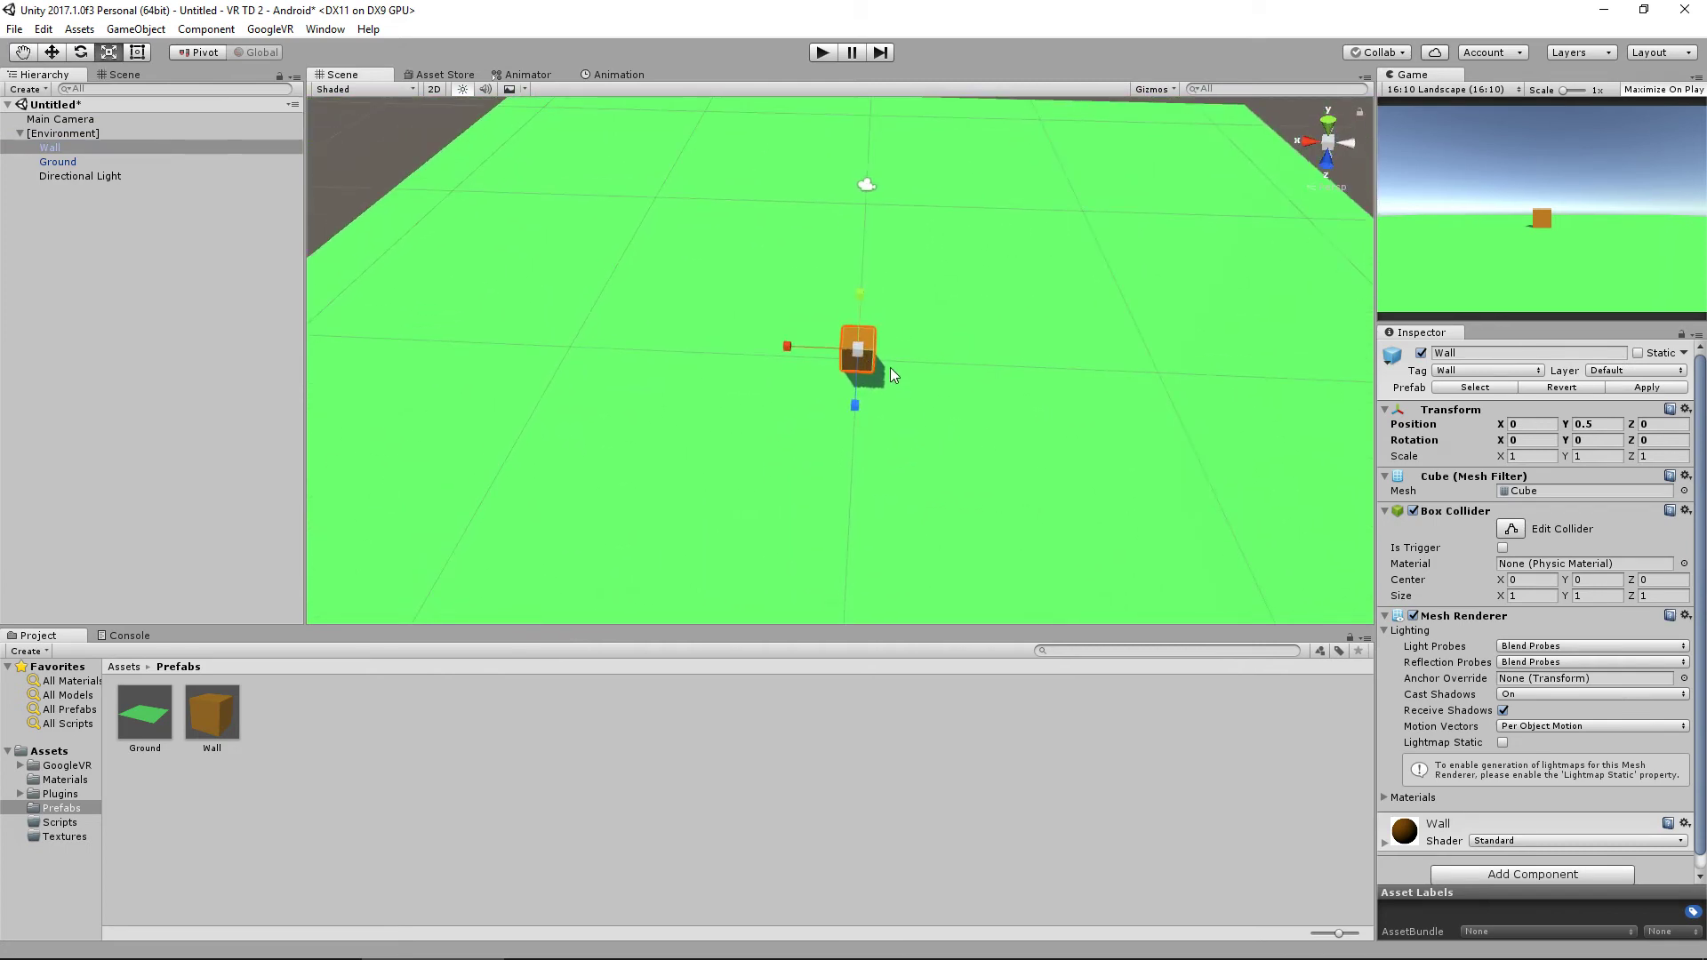
pyautogui.keyDown('alt'); pyautogui.moveTo(889, 366); pyautogui.dragTo(948, 436); pyautogui.keyUp('alt')
pyautogui.press('w')
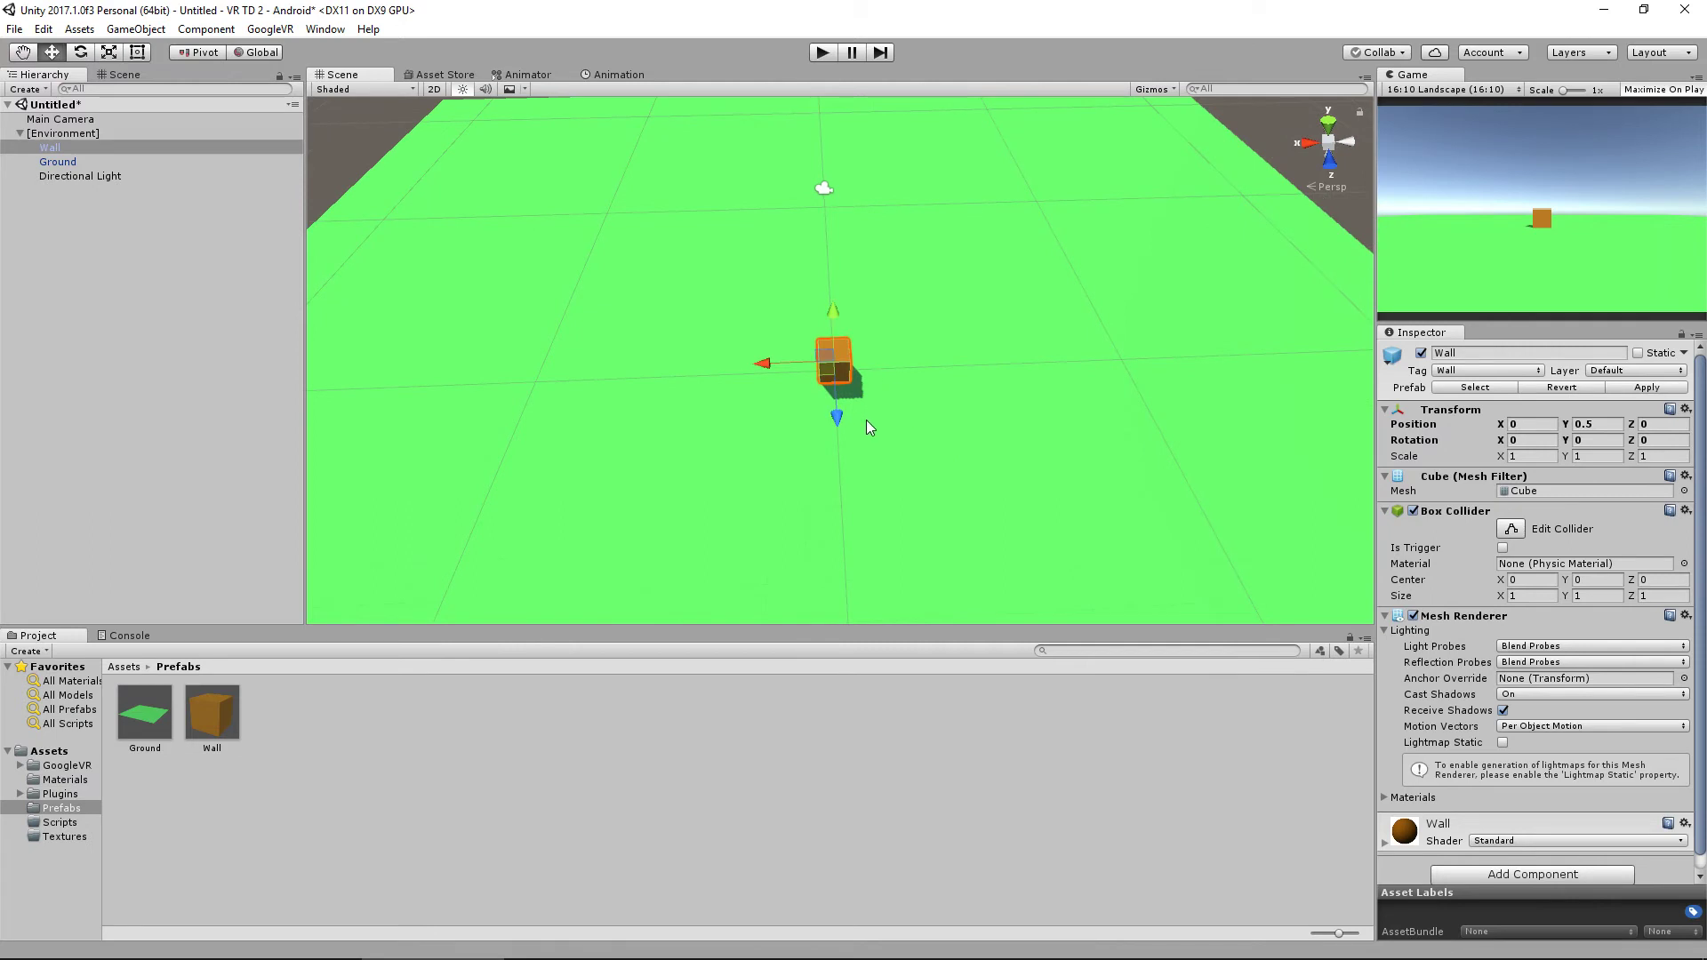
pyautogui.moveTo(836, 415); pyautogui.dragTo(850, 503)
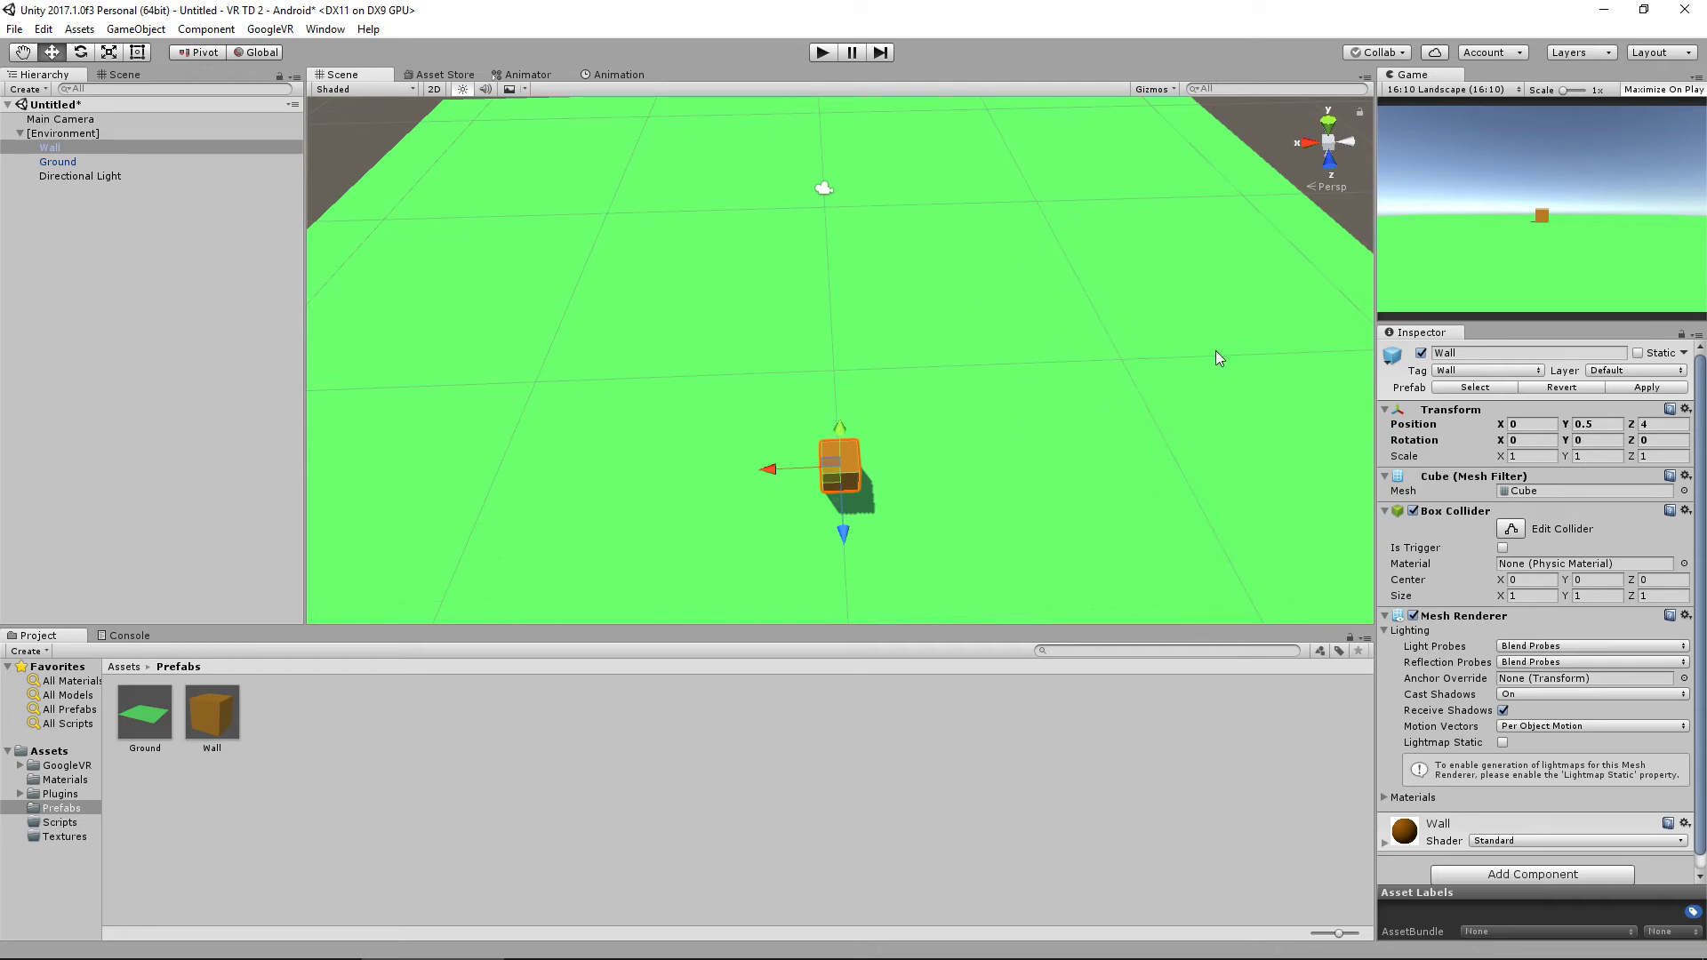
pyautogui.keyDown('alt'); pyautogui.moveTo(854, 473); pyautogui.dragTo(881, 474); pyautogui.keyUp('alt')
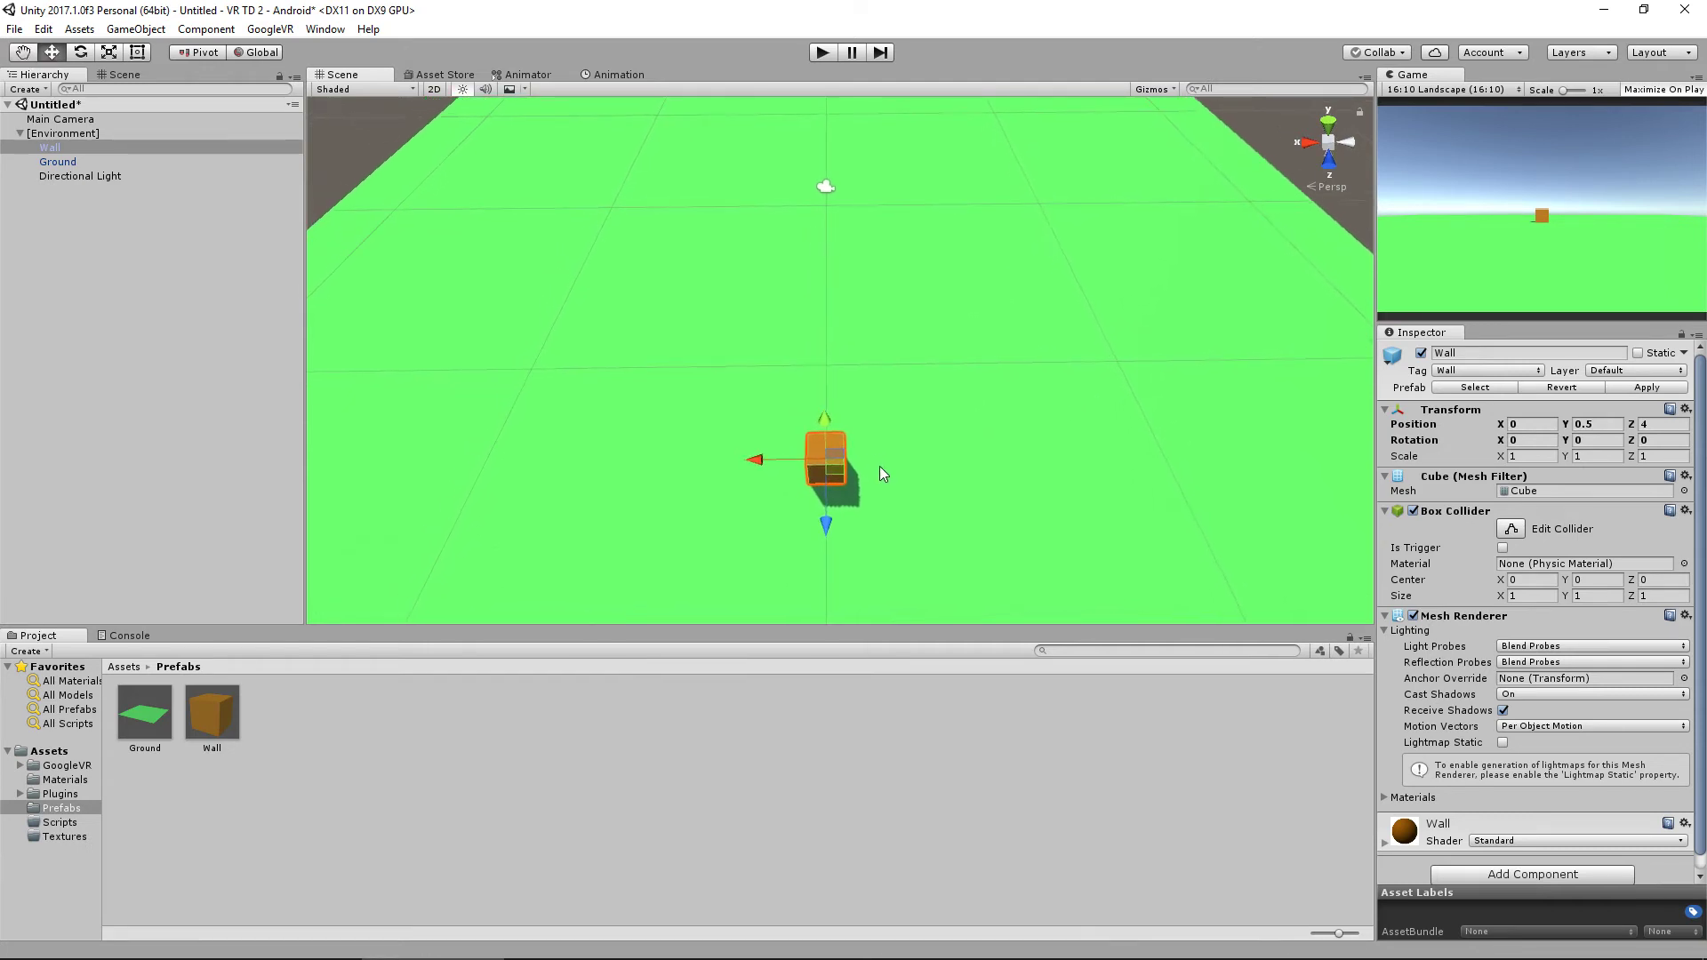
# Duplicate the Wall cube to both sides along X to form an unbroken row of 11 cubes at Z 4.
pyautogui.hotkey('ctrl', 'd')
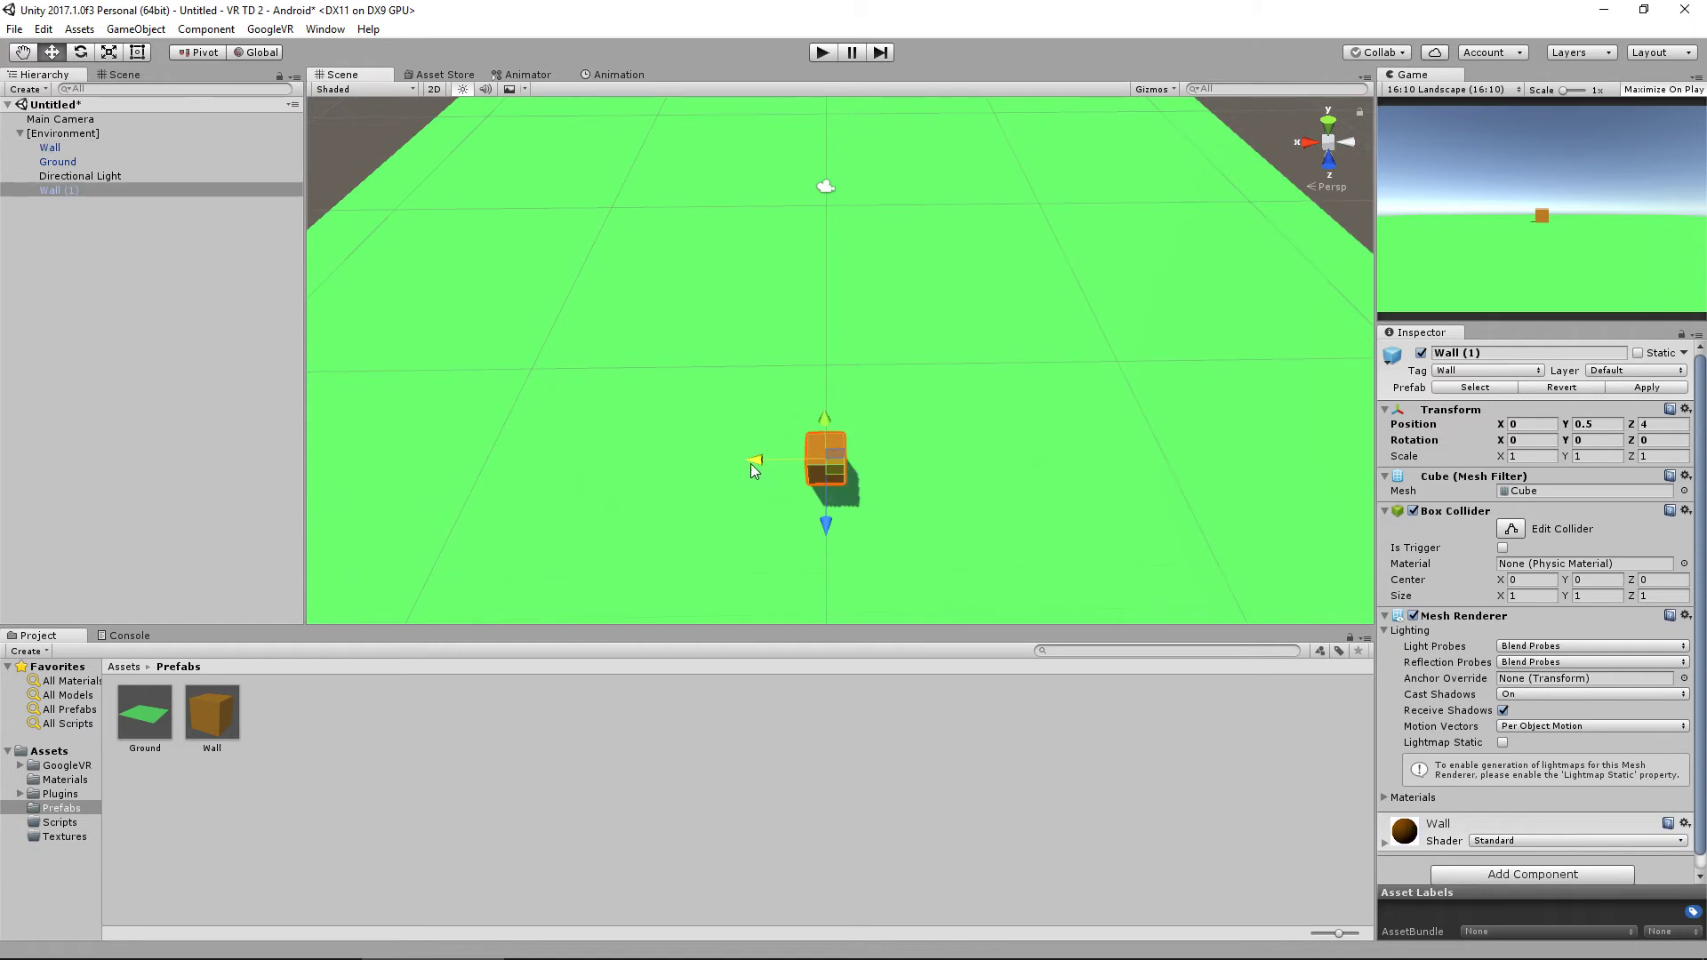
pyautogui.moveTo(753, 460); pyautogui.dragTo(631, 461)
pyautogui.keyDown('shift'); pyautogui.click(827, 467); pyautogui.keyUp('shift')
pyautogui.hotkey('ctrl', 'd')
pyautogui.hotkey('ctrl', 'd')
pyautogui.keyDown('shift'); pyautogui.click(738, 459); pyautogui.keyUp('shift')
pyautogui.keyDown('shift'); pyautogui.click(766, 462); pyautogui.keyUp('shift')
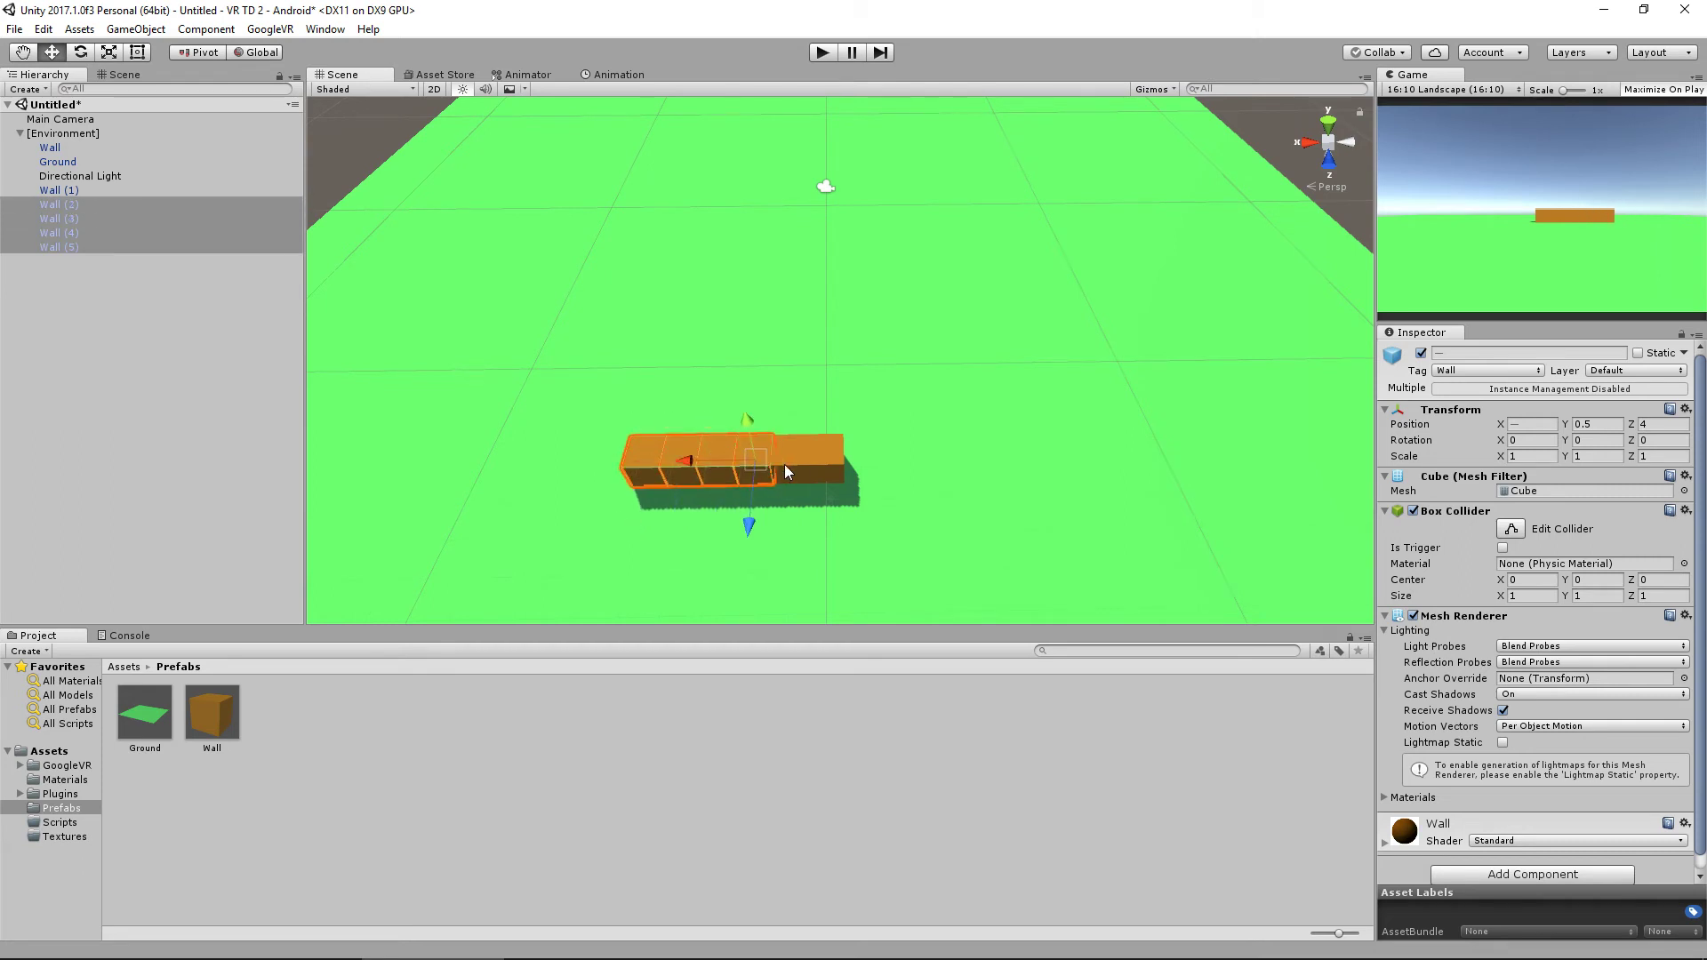
pyautogui.keyDown('shift'); pyautogui.click(787, 467); pyautogui.keyUp('shift')
pyautogui.hotkey('ctrl', 'd')
pyautogui.moveTo(692, 471); pyautogui.dragTo(935, 509)
# Select all 11 cubes of the row, duplicate them and move the copies to Z -4.
pyautogui.keyDown('shift'); pyautogui.click(816, 460); pyautogui.keyUp('shift')
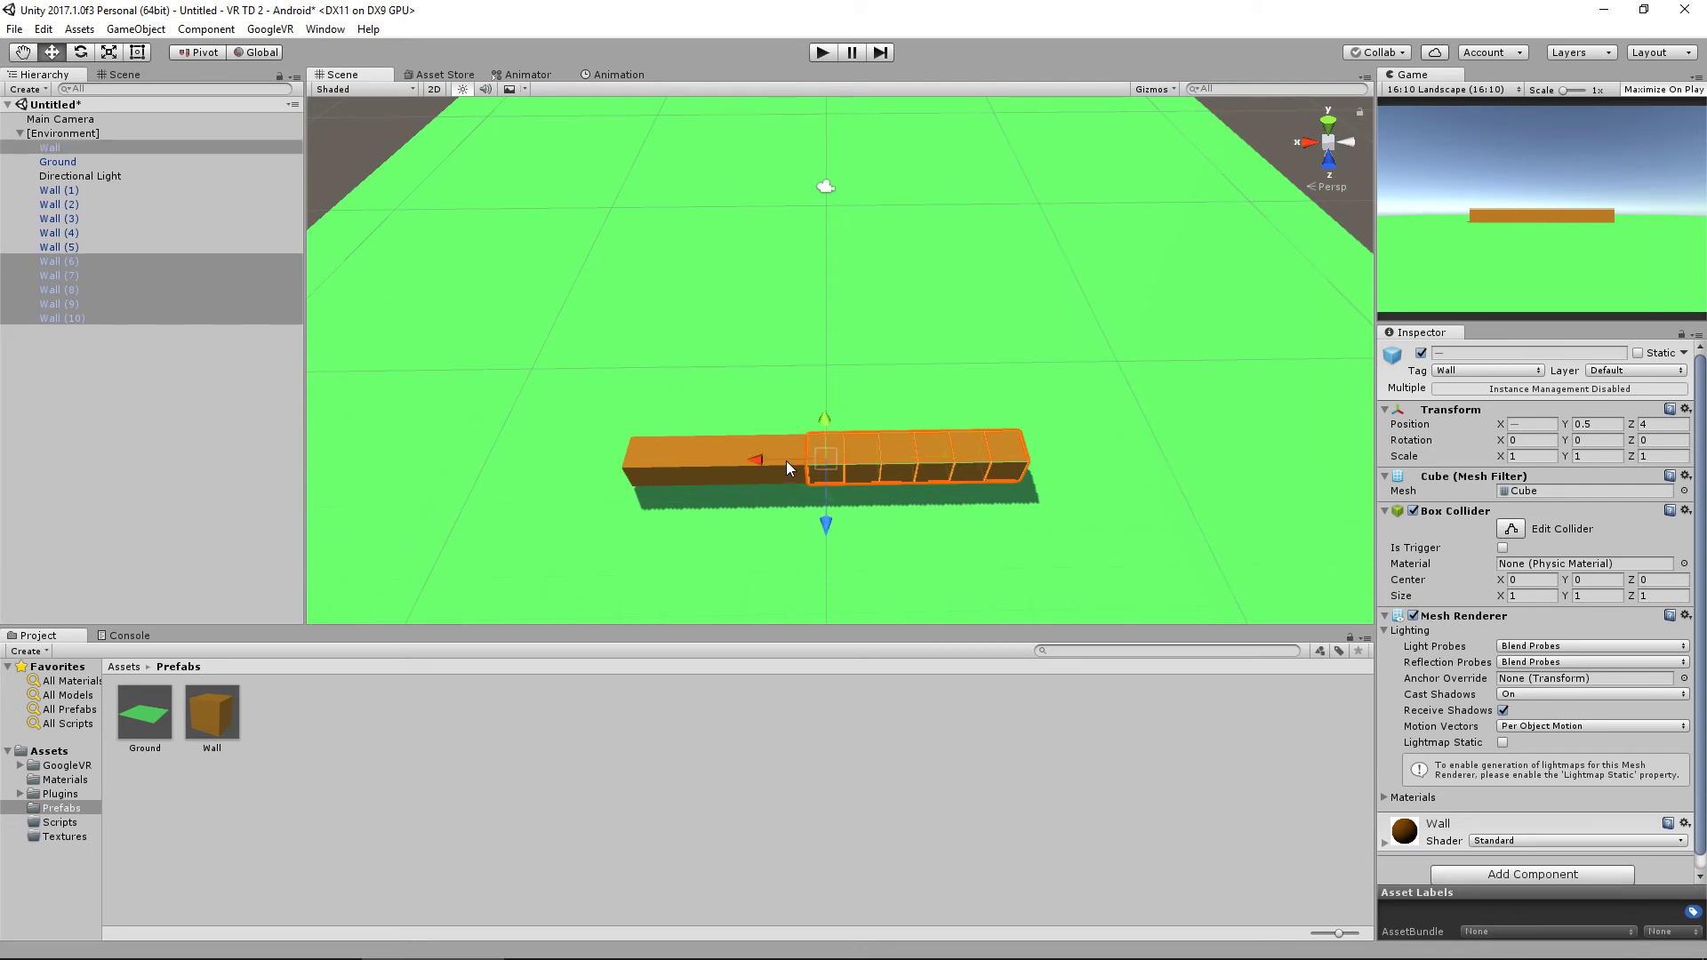
pyautogui.keyDown('shift'); pyautogui.click(754, 446); pyautogui.keyUp('shift')
pyautogui.keyDown('shift'); pyautogui.click(718, 445); pyautogui.keyUp('shift')
pyautogui.keyDown('shift'); pyautogui.click(703, 446); pyautogui.keyUp('shift')
pyautogui.keyDown('shift'); pyautogui.click(667, 446); pyautogui.keyUp('shift')
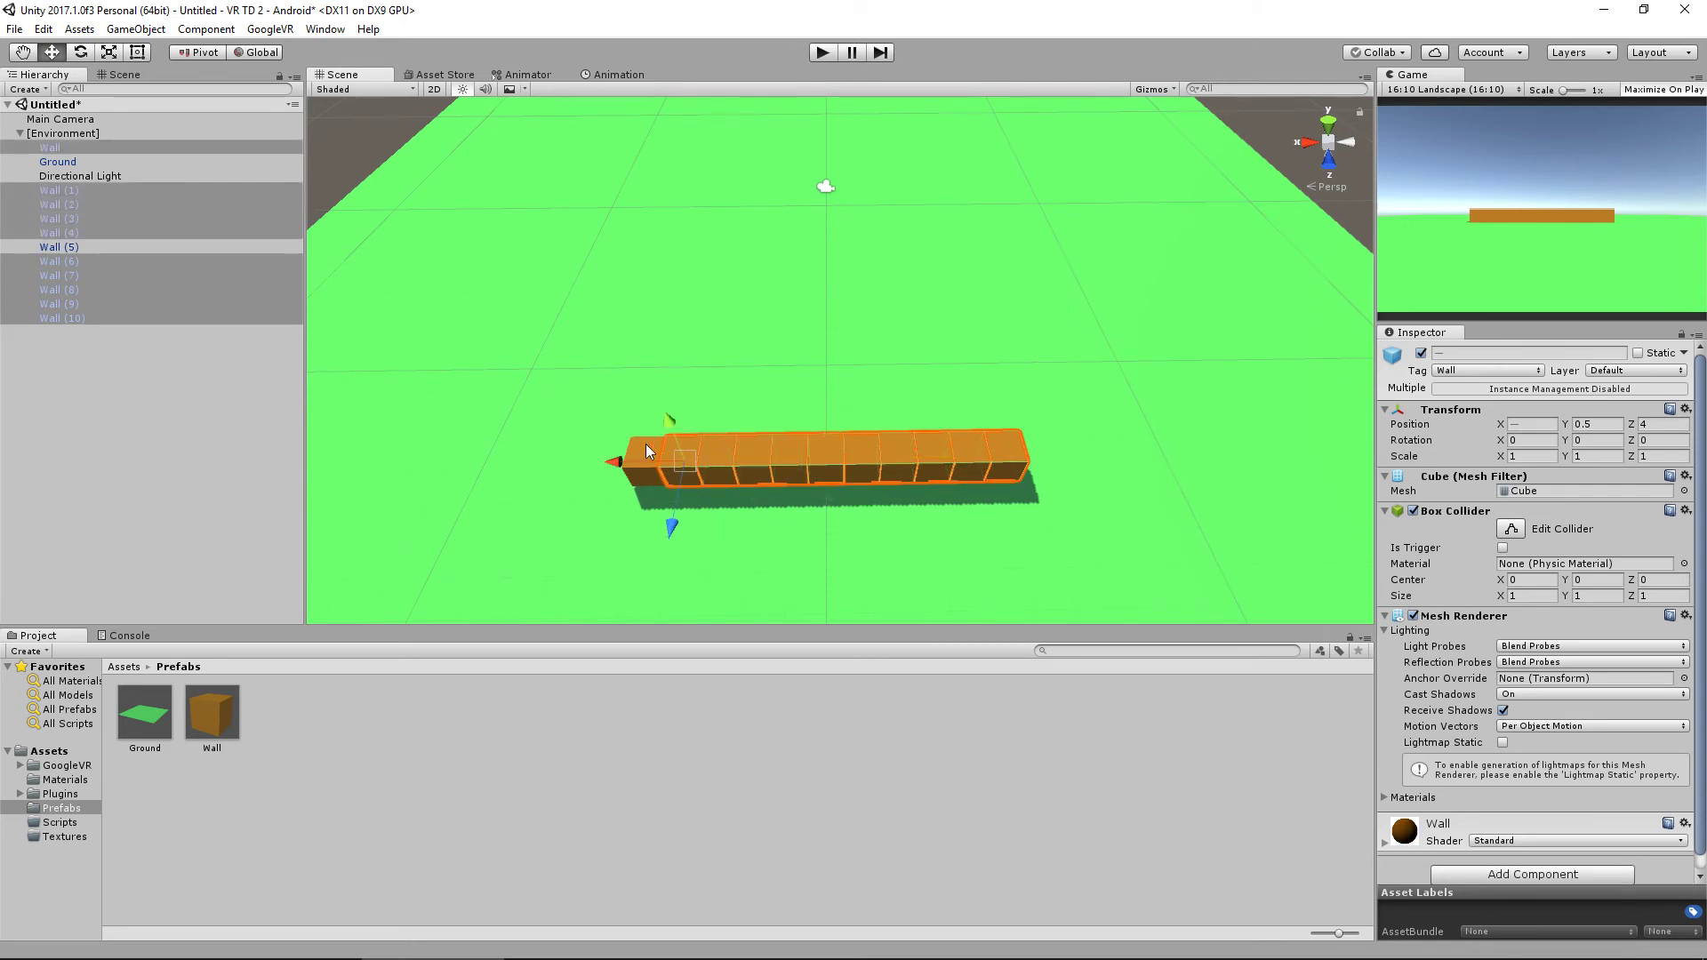
pyautogui.keyDown('shift'); pyautogui.click(644, 446); pyautogui.keyUp('shift')
pyautogui.hotkey('ctrl', 'd')
pyautogui.moveTo(788, 523); pyautogui.dragTo(818, 305)
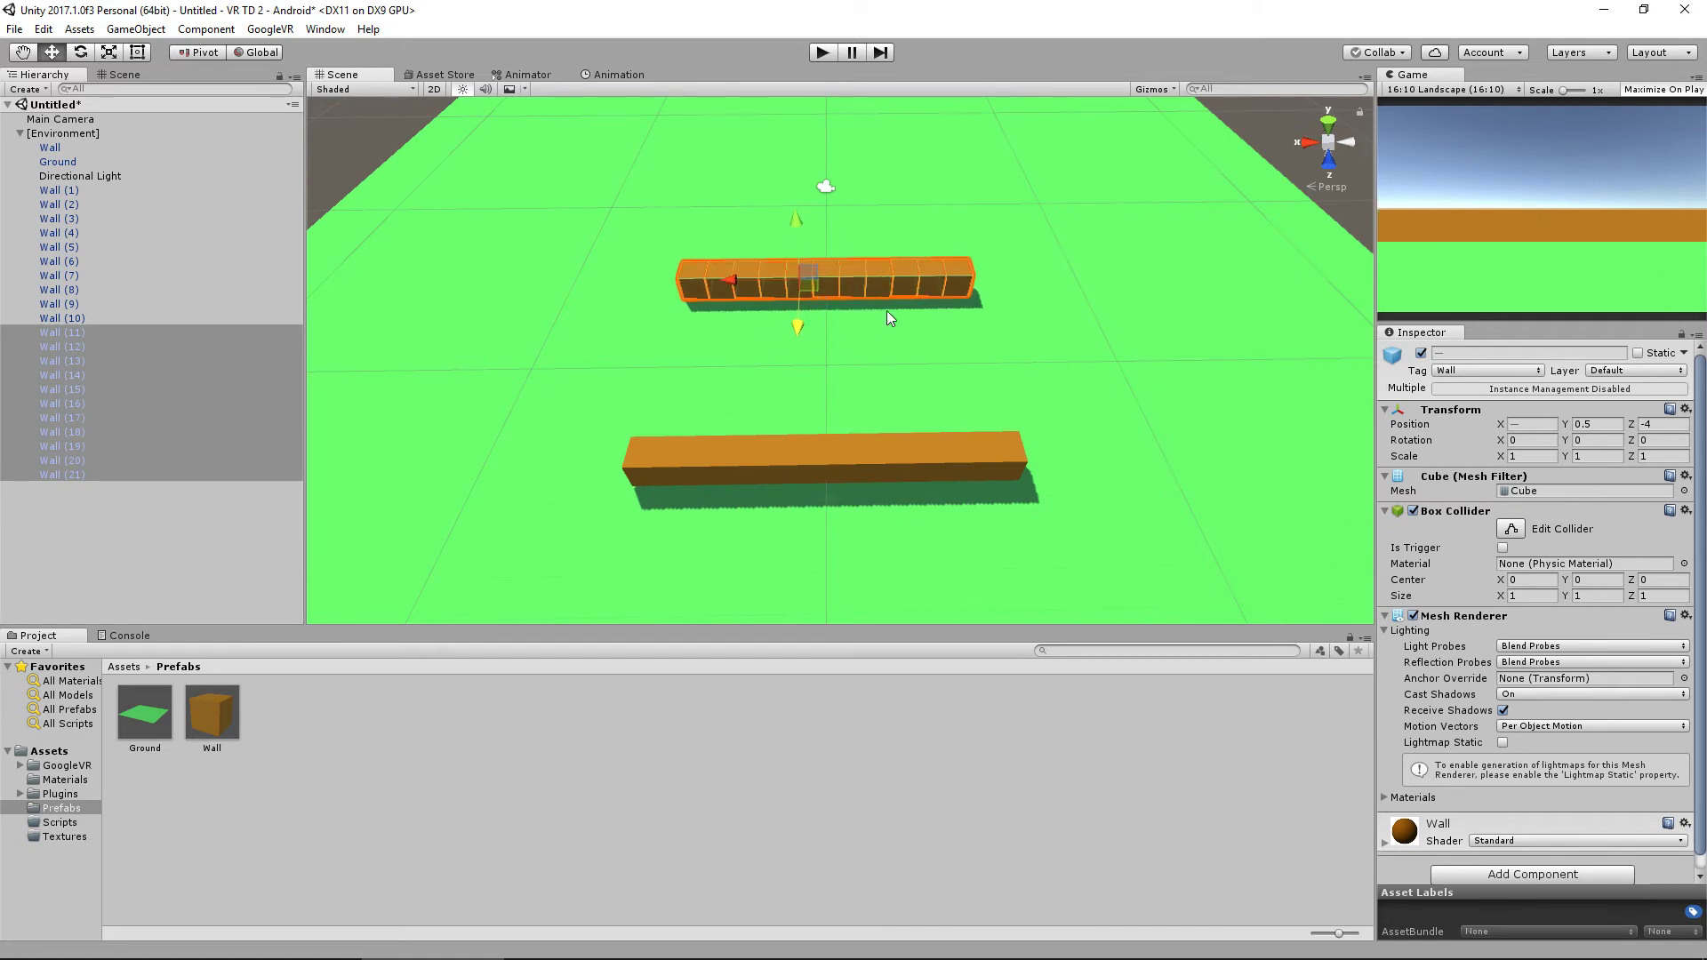
# Duplicate the end cube at X -5, Z 4 along Z into a side wall of six cubes, and place another copy at X -3, Z -3.
pyautogui.moveTo(888, 311); pyautogui.dragTo(978, 488, button='right')
pyautogui.click(998, 442)
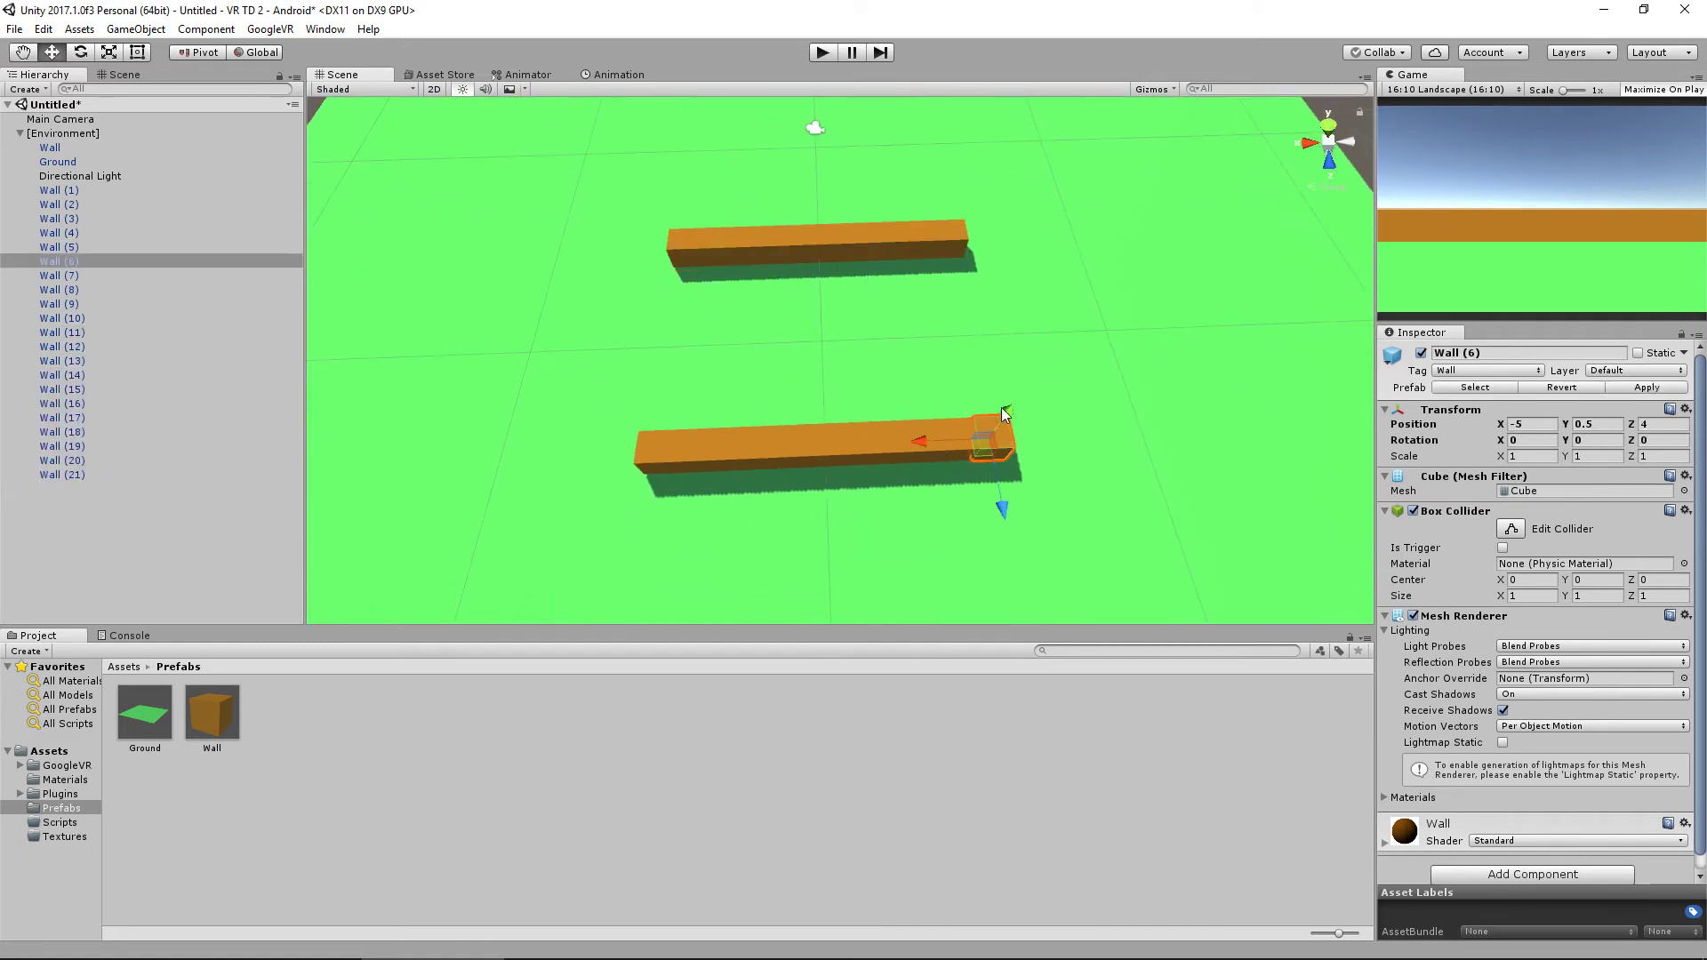
pyautogui.hotkey('ctrl', 'd')
pyautogui.moveTo(1003, 509); pyautogui.dragTo(857, 269)
pyautogui.hotkey('ctrl', 'd')
pyautogui.hotkey('ctrl', 'd')
pyautogui.hotkey('ctrl', 'd')
pyautogui.hotkey('ctrl', 'd')
pyautogui.hotkey('ctrl', 'd')
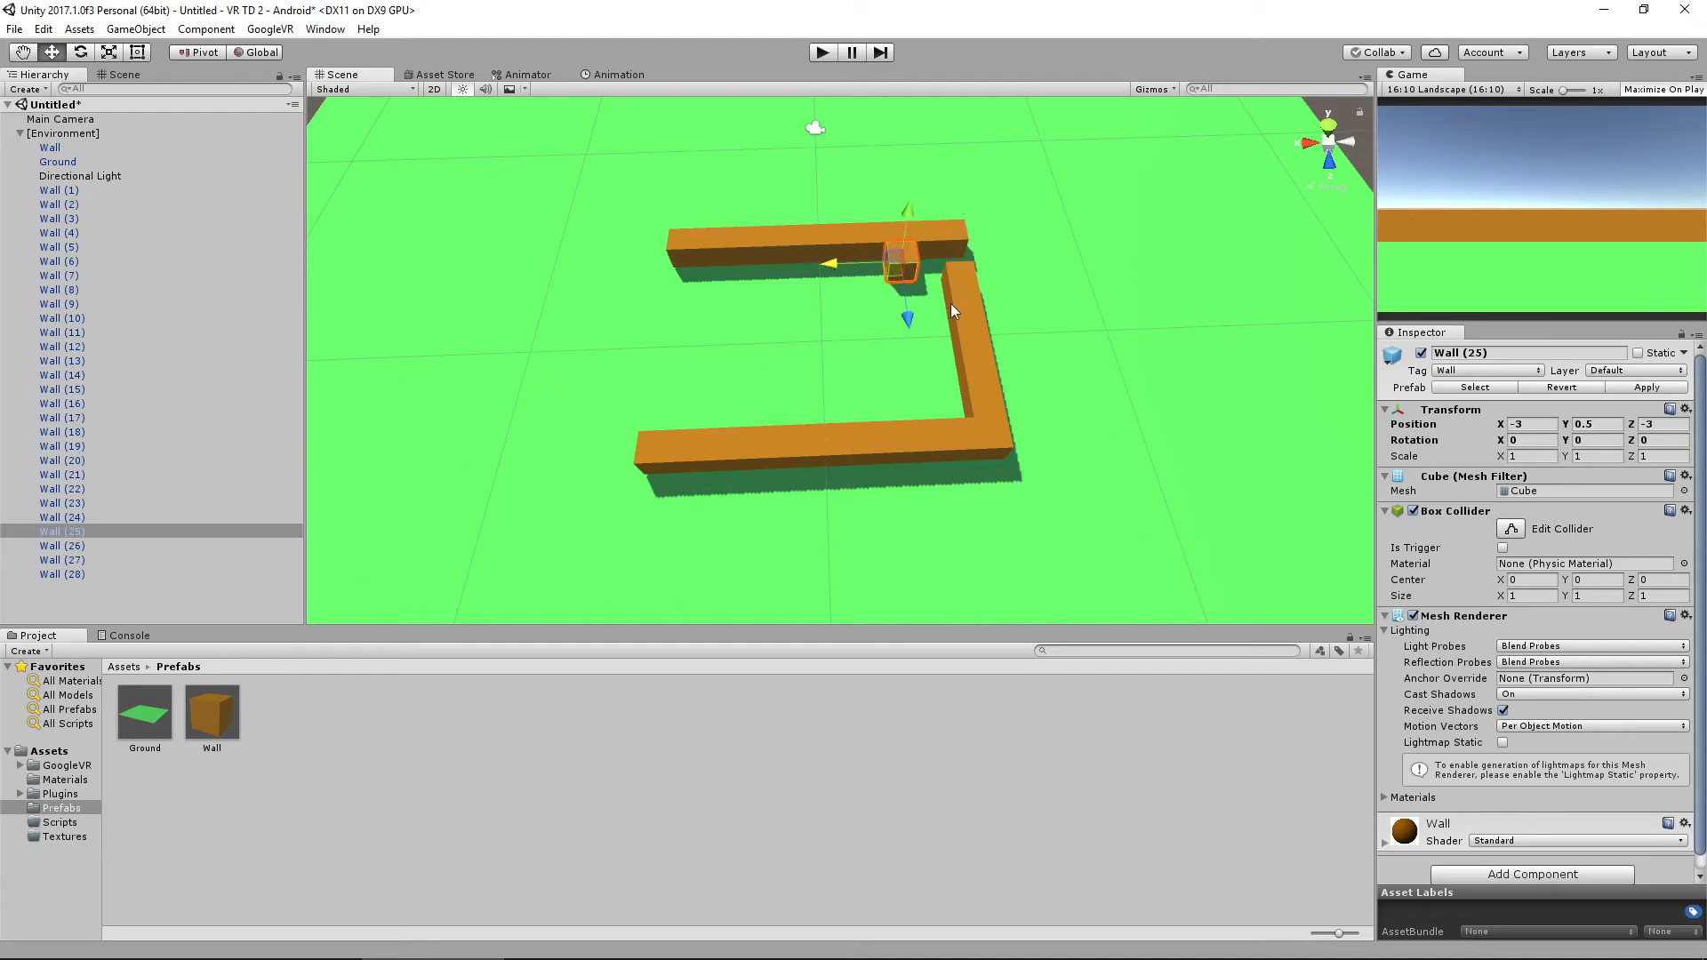
# Duplicate the cube at X -3, Z -3 along Z up to Z 2 to form the first inner wall.
pyautogui.moveTo(1004, 326); pyautogui.dragTo(979, 373, button='middle')
pyautogui.keyDown('alt'); pyautogui.moveTo(979, 373); pyautogui.dragTo(707, 346); pyautogui.keyUp('alt')
pyautogui.scroll(5, 1113, 416)
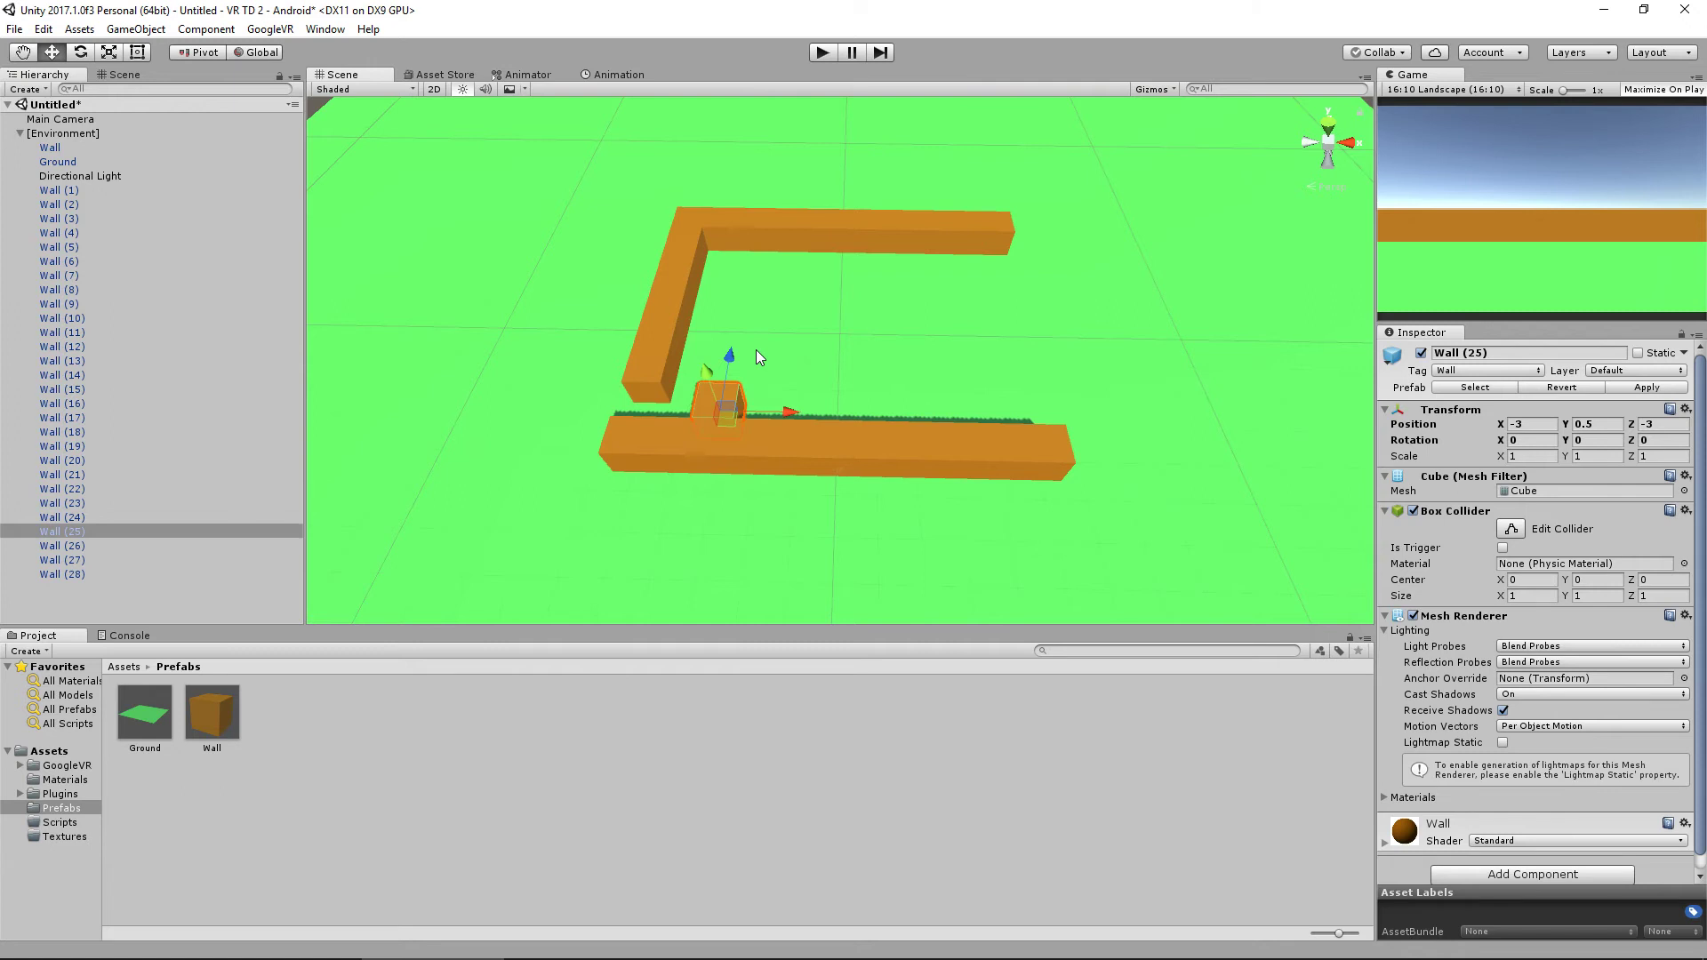
pyautogui.keyDown('alt'); pyautogui.moveTo(915, 336); pyautogui.dragTo(941, 412); pyautogui.keyUp('alt')
pyautogui.hotkey('ctrl', 'd')
pyautogui.keyDown('ctrl'); pyautogui.moveTo(758, 409); pyautogui.dragTo(767, 311); pyautogui.keyUp('ctrl')
pyautogui.hotkey('ctrl', 'd')
pyautogui.hotkey('ctrl', 'd')
pyautogui.hotkey('ctrl', 'd')
pyautogui.hotkey('ctrl', 'd')
# Select the six cubes of the inner wall at X -3 and place a duplicate at X -1, attached to the Z 4 row.
pyautogui.moveTo(851, 353); pyautogui.dragTo(866, 398, button='middle')
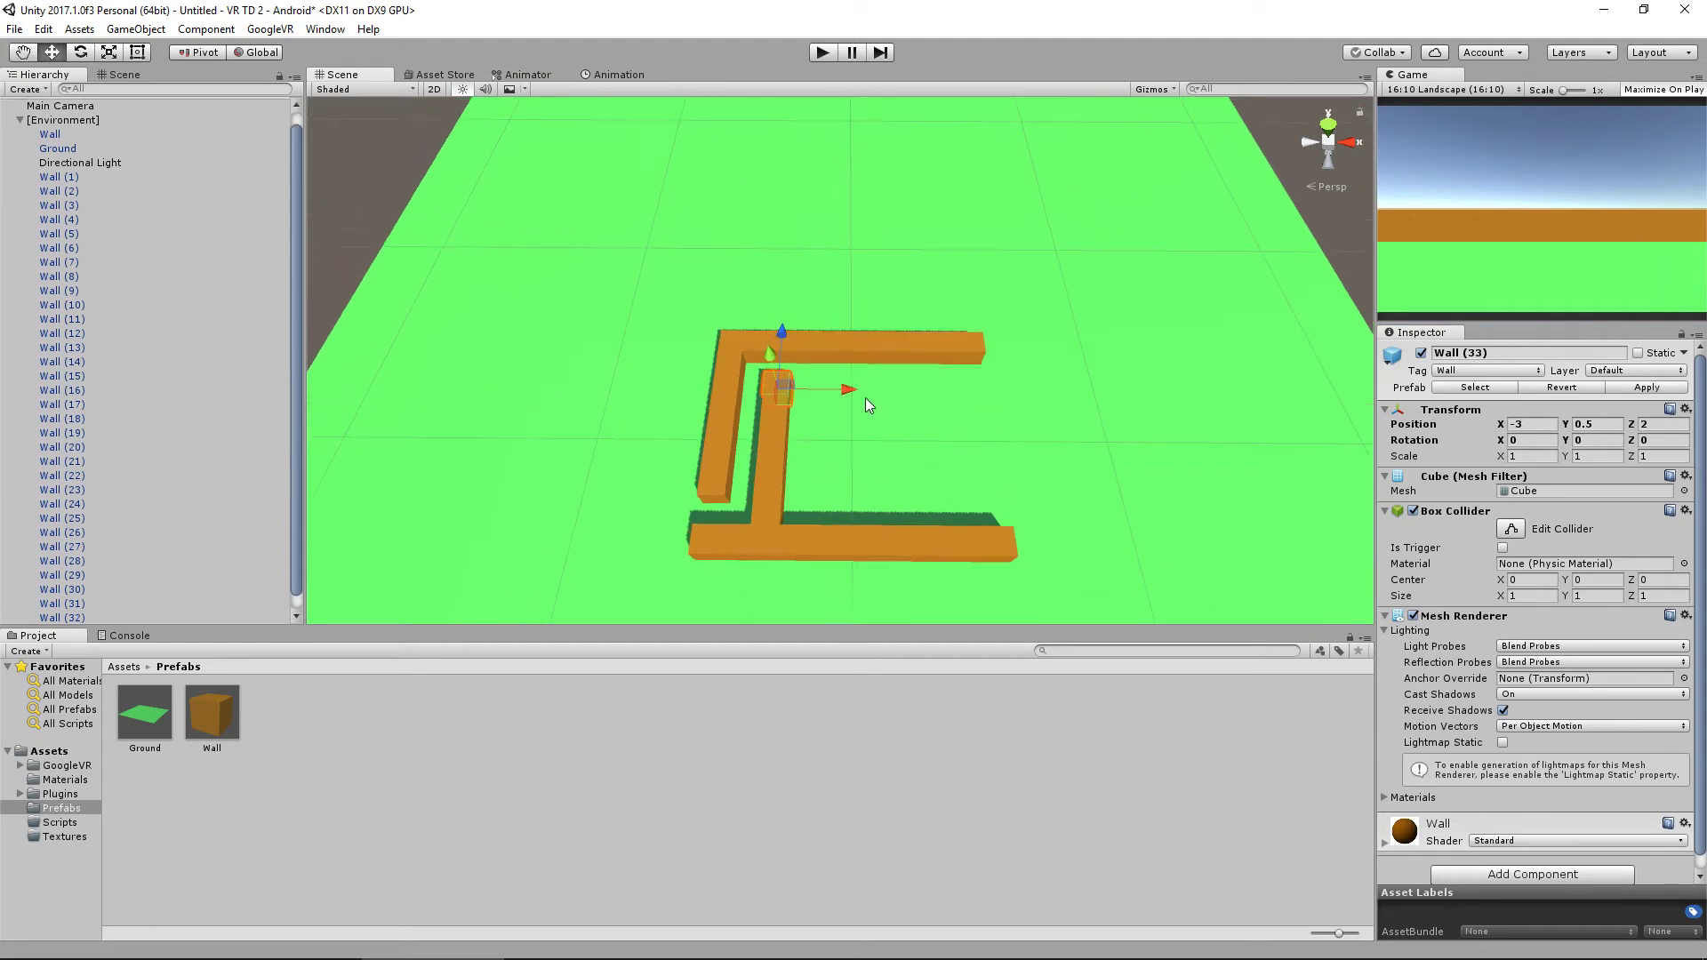
pyautogui.keyDown('shift'); pyautogui.click(770, 510); pyautogui.keyUp('shift')
pyautogui.click(766, 503)
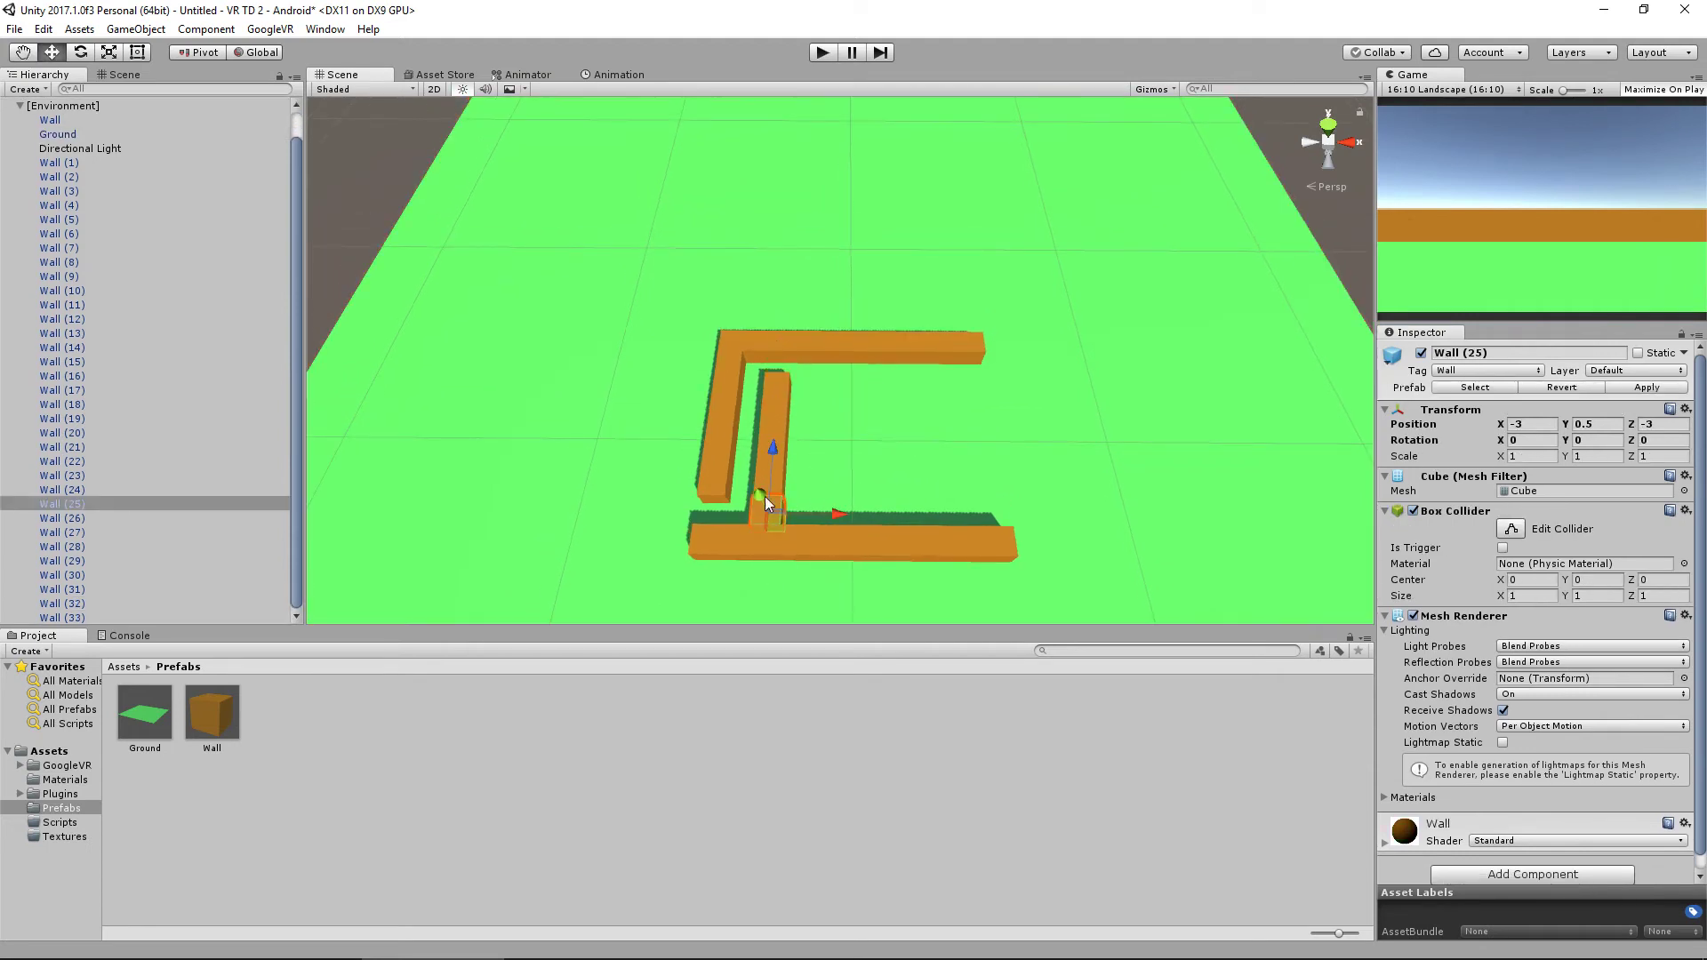
pyautogui.click(782, 395)
pyautogui.click(780, 402)
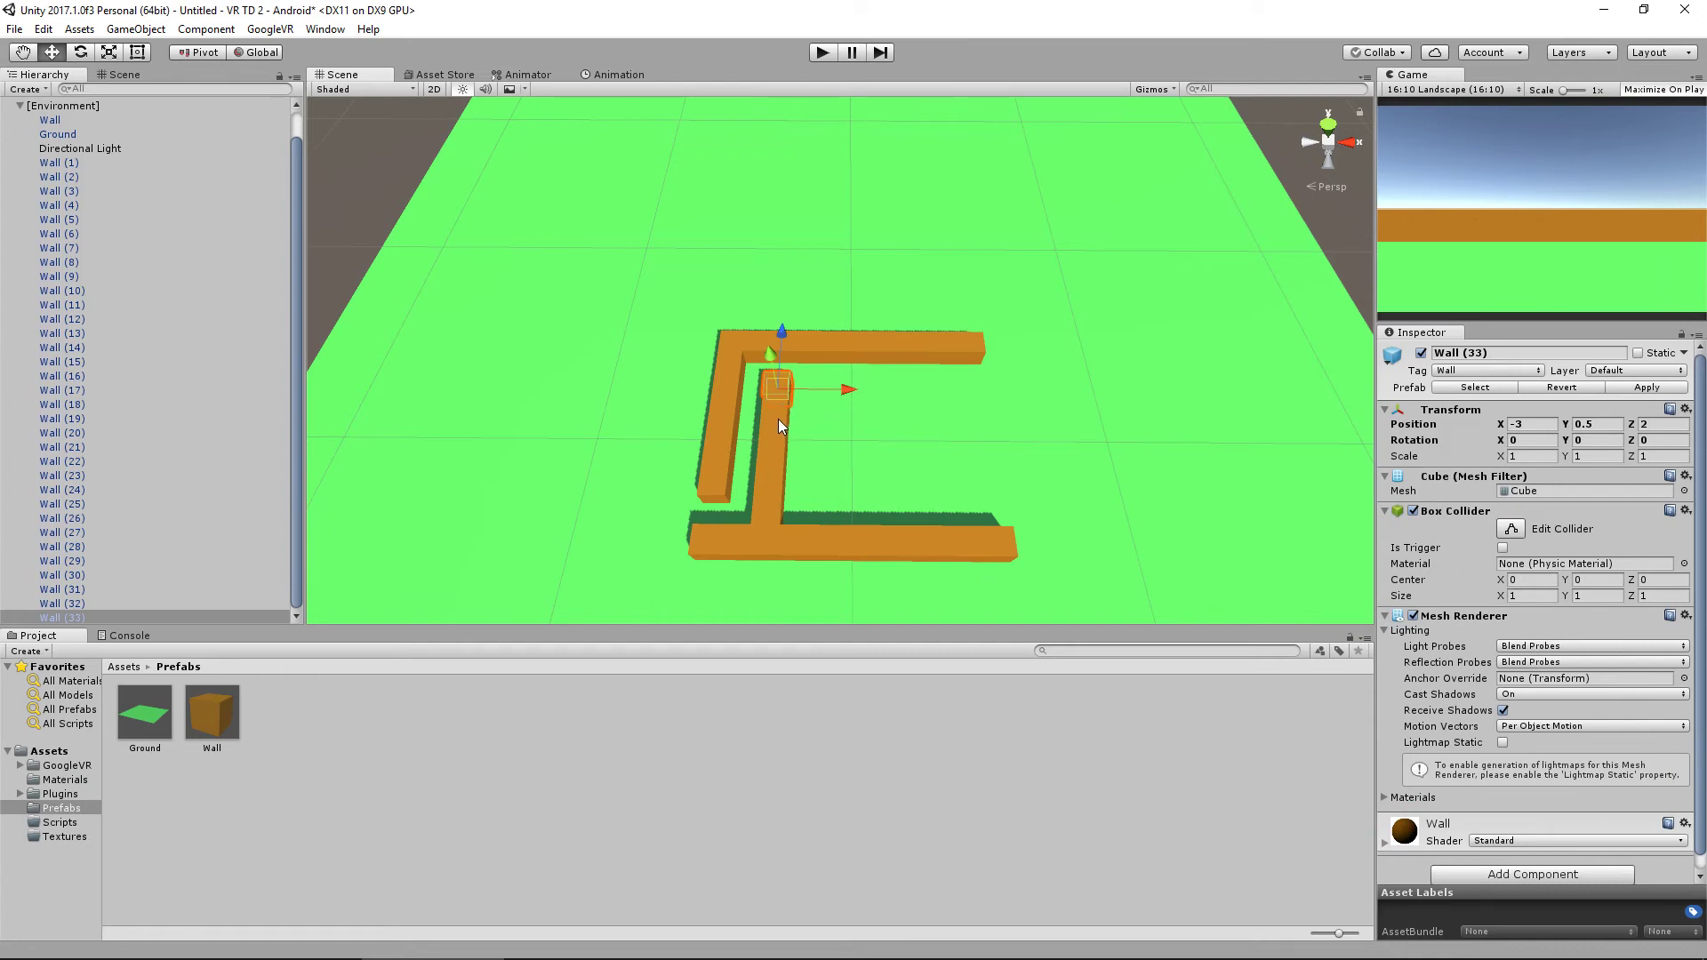
pyautogui.keyDown('shift'); pyautogui.click(777, 419); pyautogui.keyUp('shift')
pyautogui.keyDown('shift'); pyautogui.click(779, 449); pyautogui.keyUp('shift')
pyautogui.keyDown('shift'); pyautogui.click(779, 468); pyautogui.keyUp('shift')
pyautogui.keyDown('shift'); pyautogui.click(777, 488); pyautogui.keyUp('shift')
pyautogui.keyDown('shift'); pyautogui.click(777, 508); pyautogui.keyUp('shift')
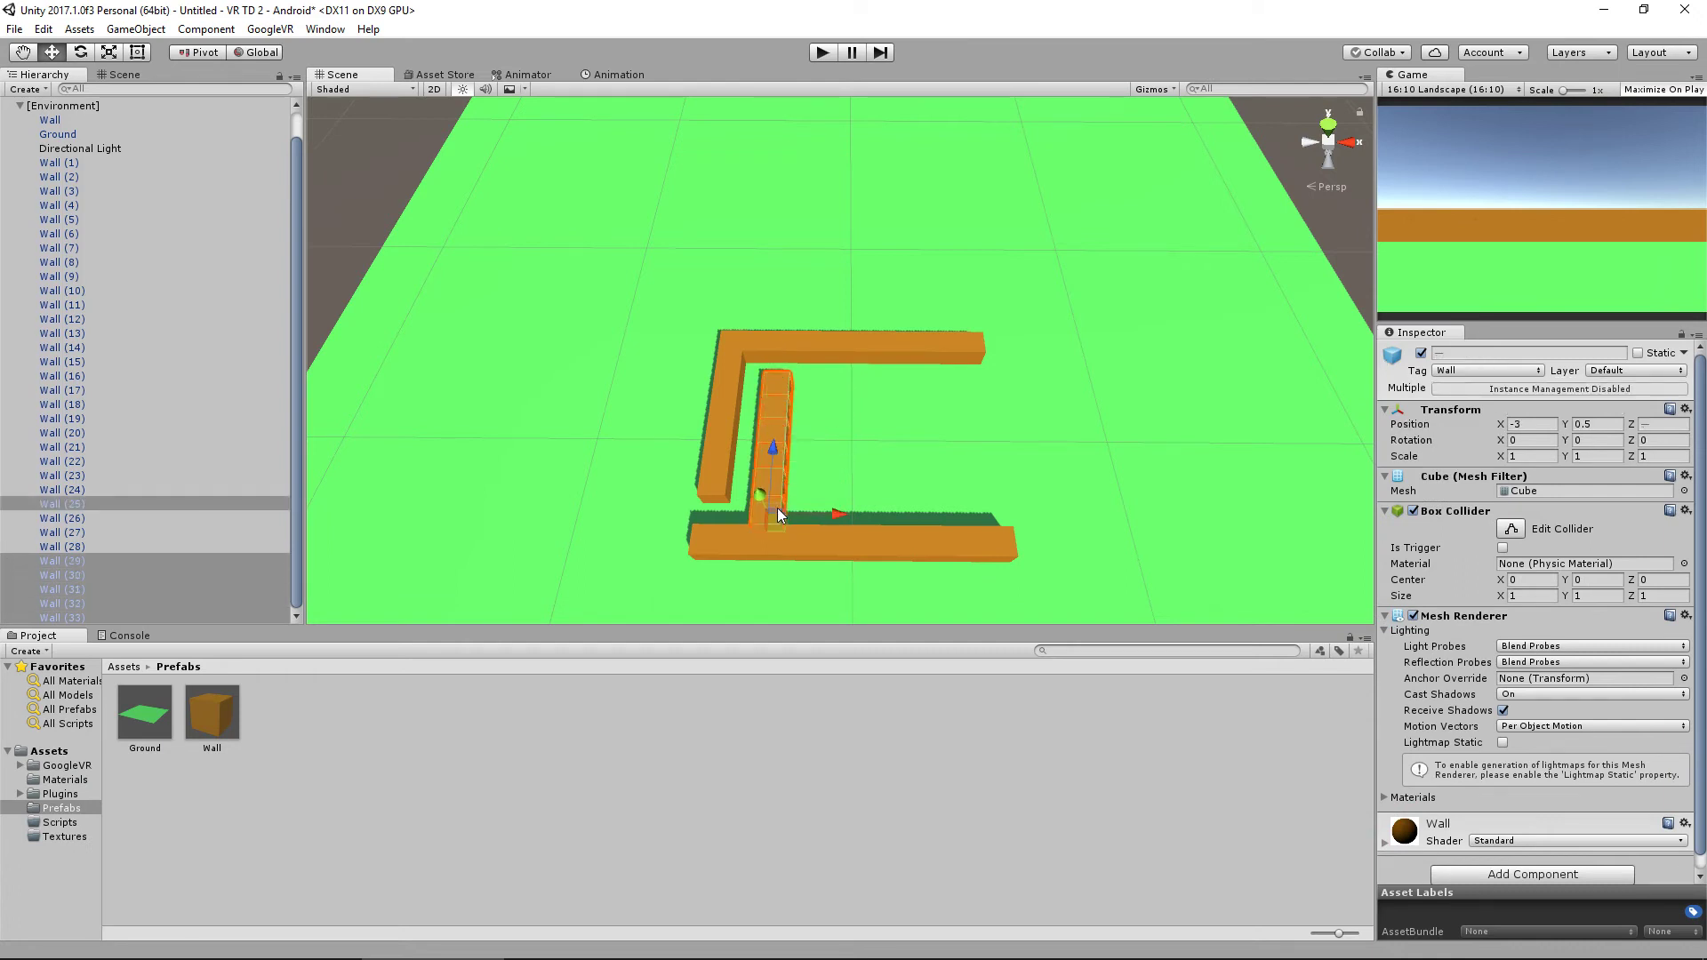
pyautogui.moveTo(779, 533); pyautogui.dragTo(827, 426)
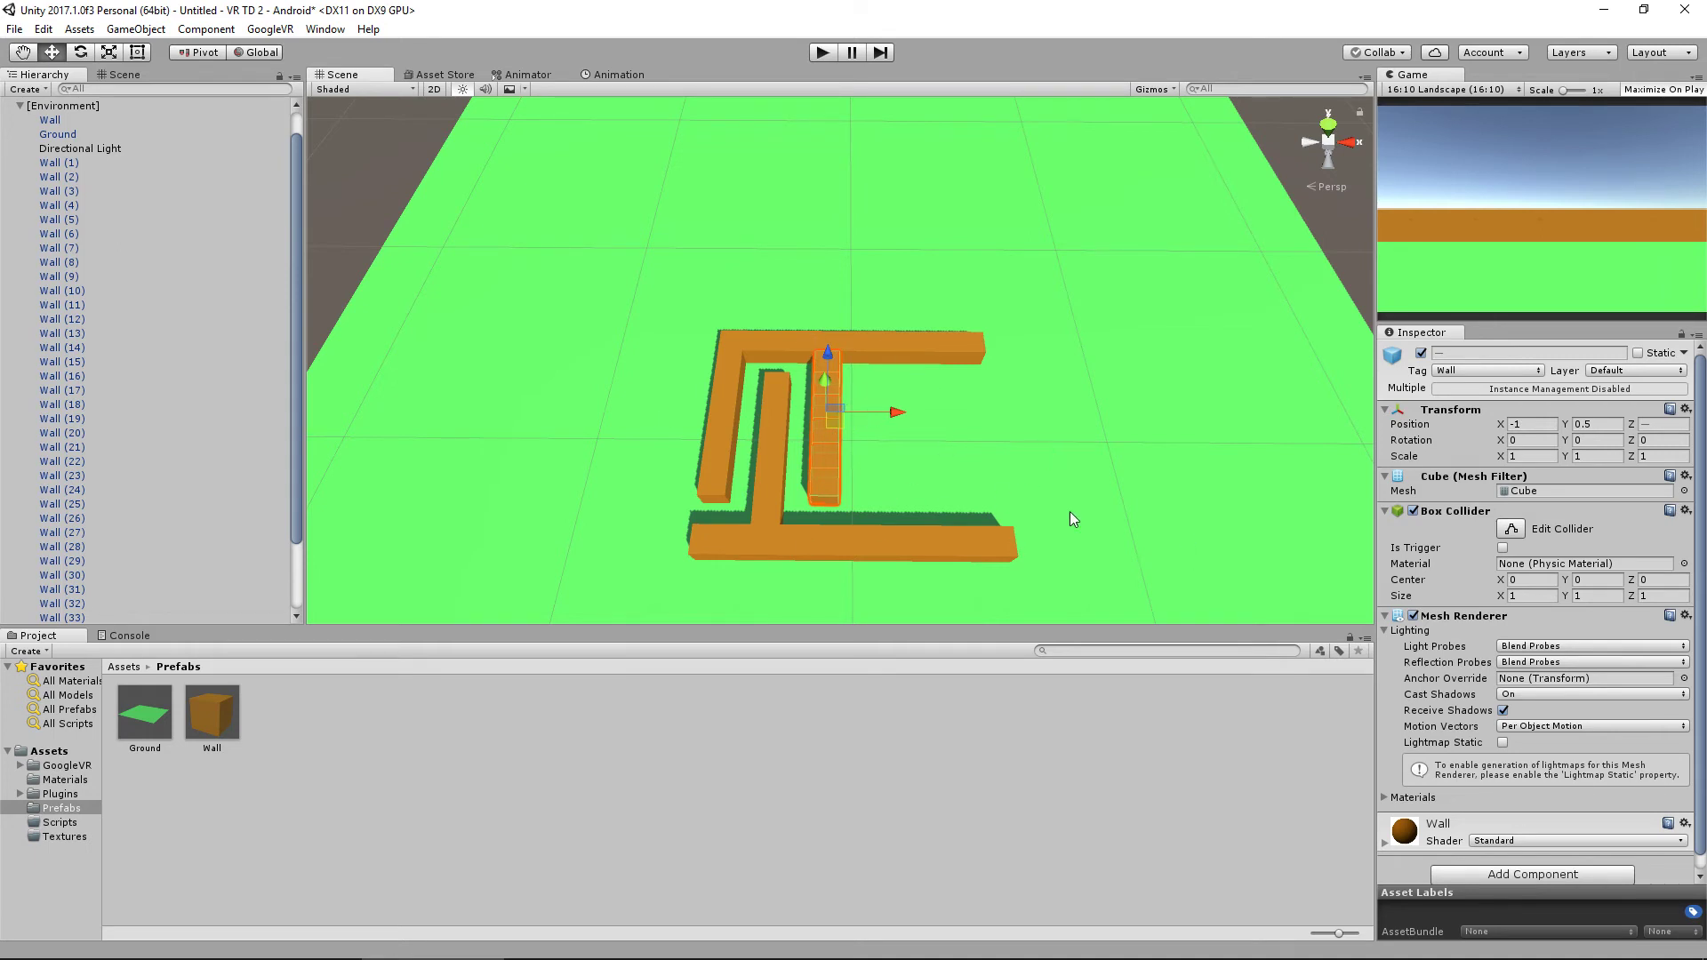
# Duplicate the inner wall repeatedly at two-unit spacing up to X 5, attaching the copies alternately to the Z -4 and Z 4 rows.
pyautogui.hotkey('ctrl', 'd')
pyautogui.moveTo(836, 380); pyautogui.dragTo(964, 488)
pyautogui.hotkey('ctrl', 'd')
pyautogui.hotkey('ctrl', 'd')
pyautogui.moveTo(1113, 482); pyautogui.dragTo(889, 516, button='middle')
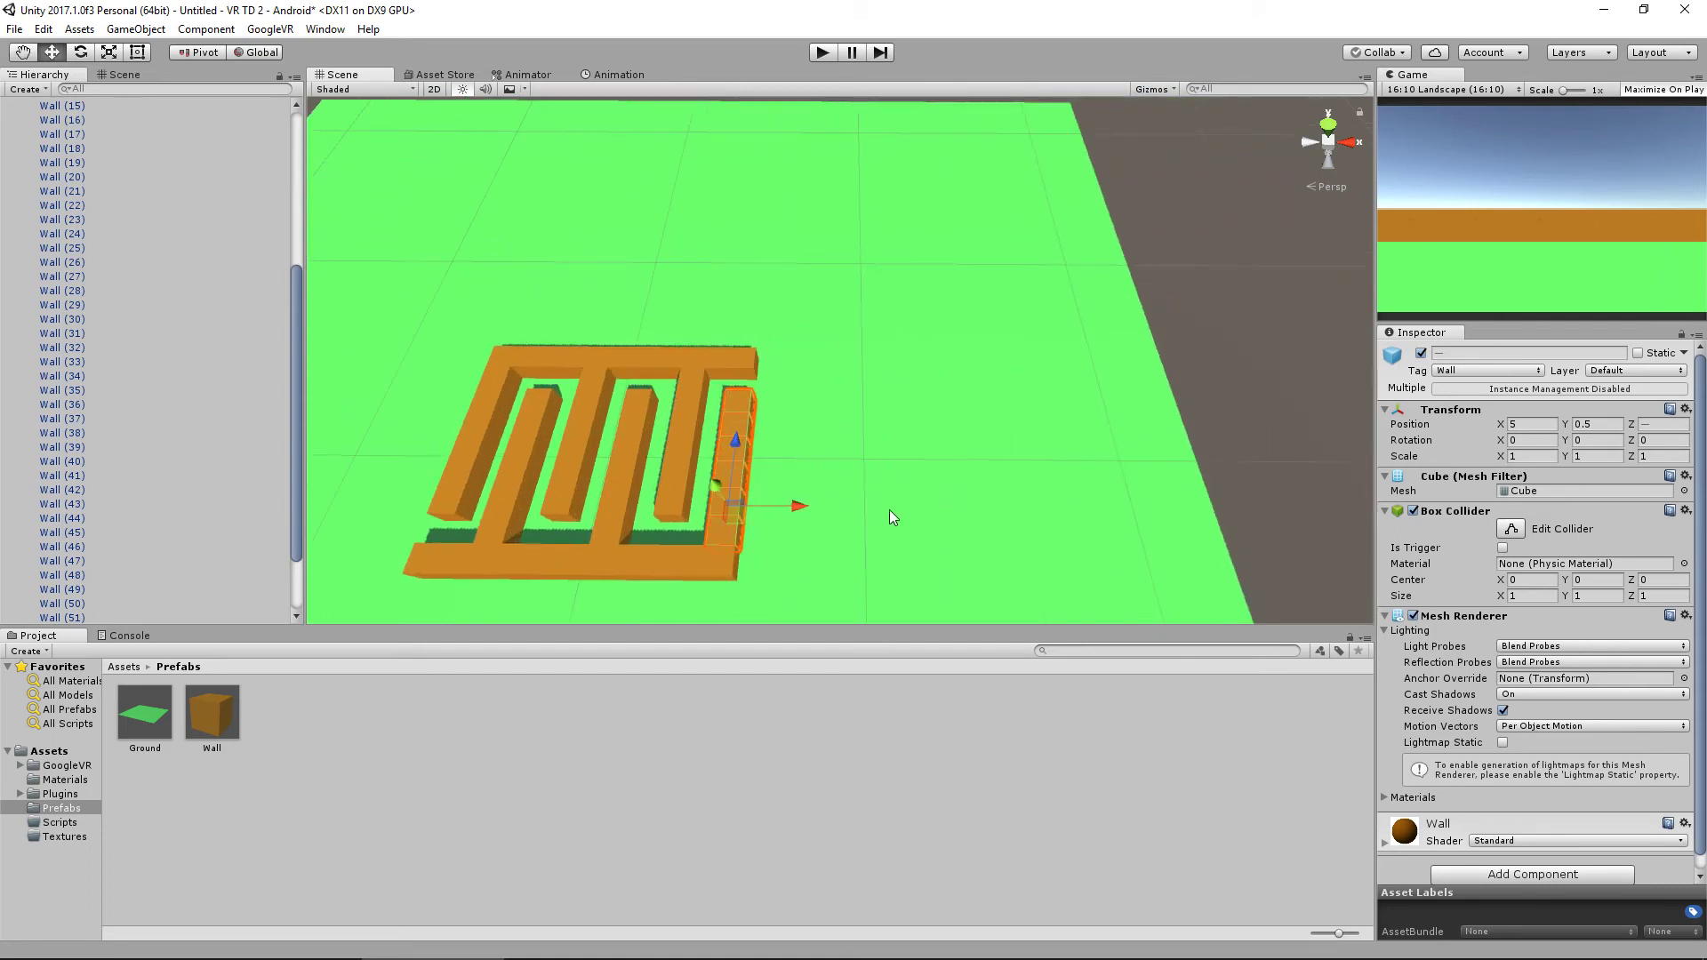
# Duplicate the wall at X 5 to X 7 as the closing side wall, and extend the Z -4 row to X 7.
pyautogui.hotkey('ctrl', 'd')
pyautogui.moveTo(794, 506); pyautogui.dragTo(840, 563)
pyautogui.click(728, 549)
pyautogui.hotkey('ctrl', 'd')
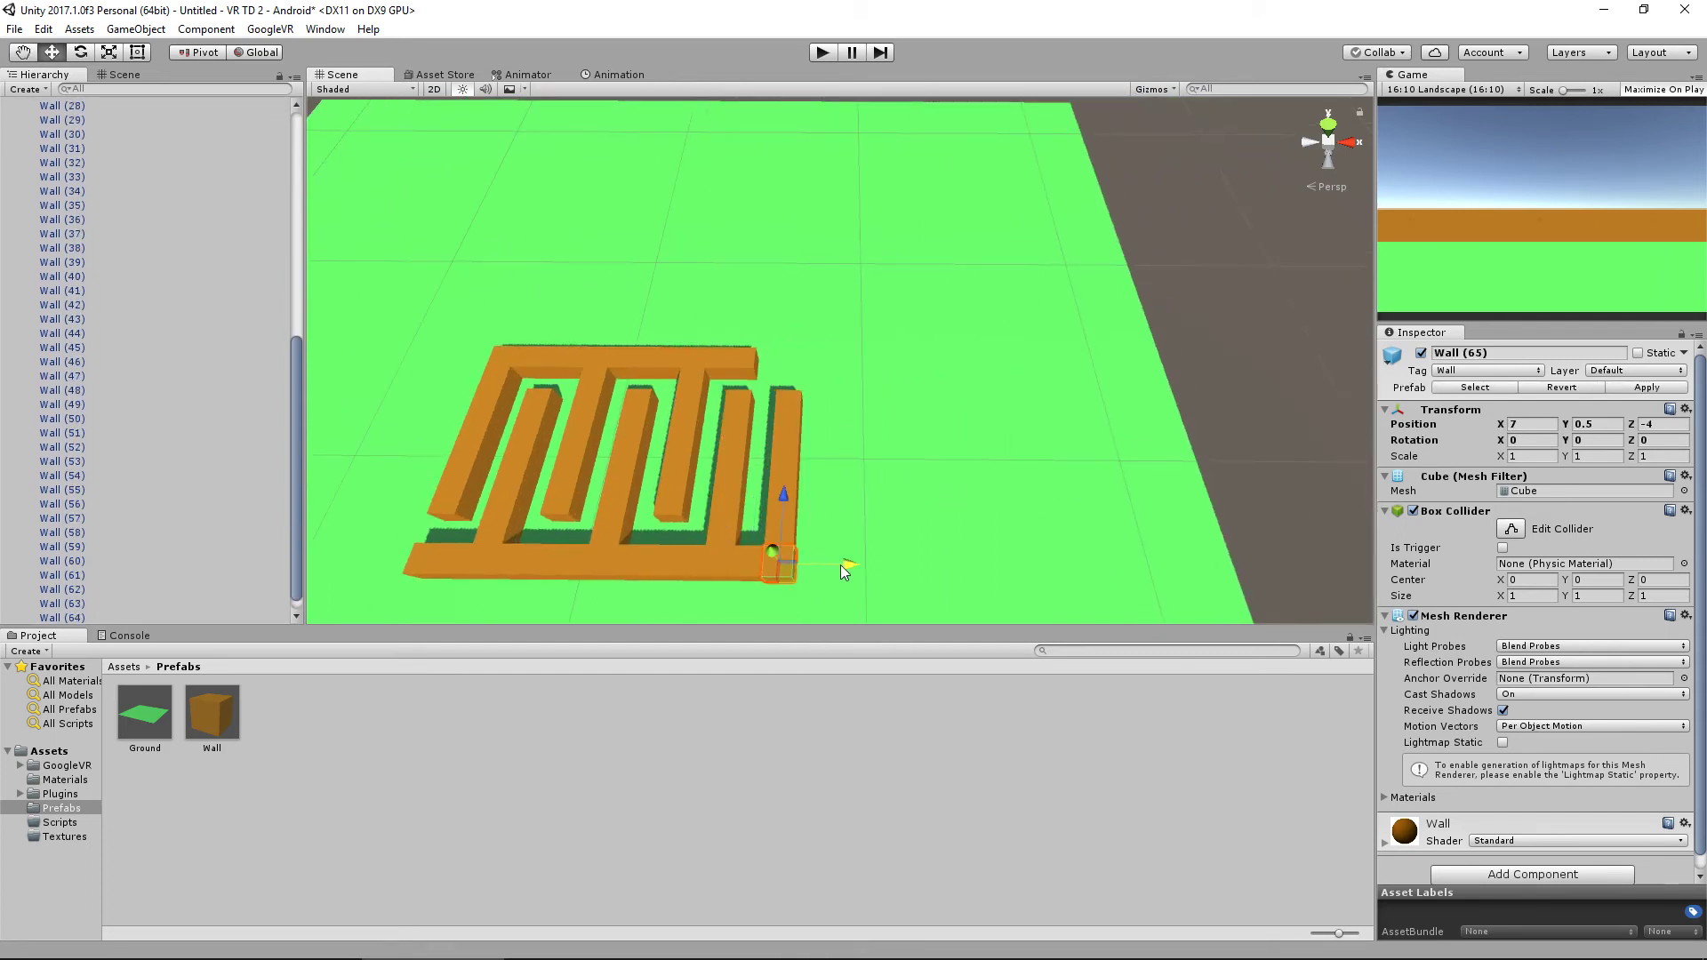
# Extend the Z 4 row to X 7 and fill the remaining gap with a cube at X 7, Z 3.
pyautogui.click(752, 364)
pyautogui.hotkey('ctrl', 'd')
pyautogui.moveTo(805, 365)
pyautogui.mouseDown()
pyautogui.moveTo(829, 365)
pyautogui.moveTo(799, 386)
pyautogui.mouseUp()
pyautogui.hotkey('ctrl', 'd')
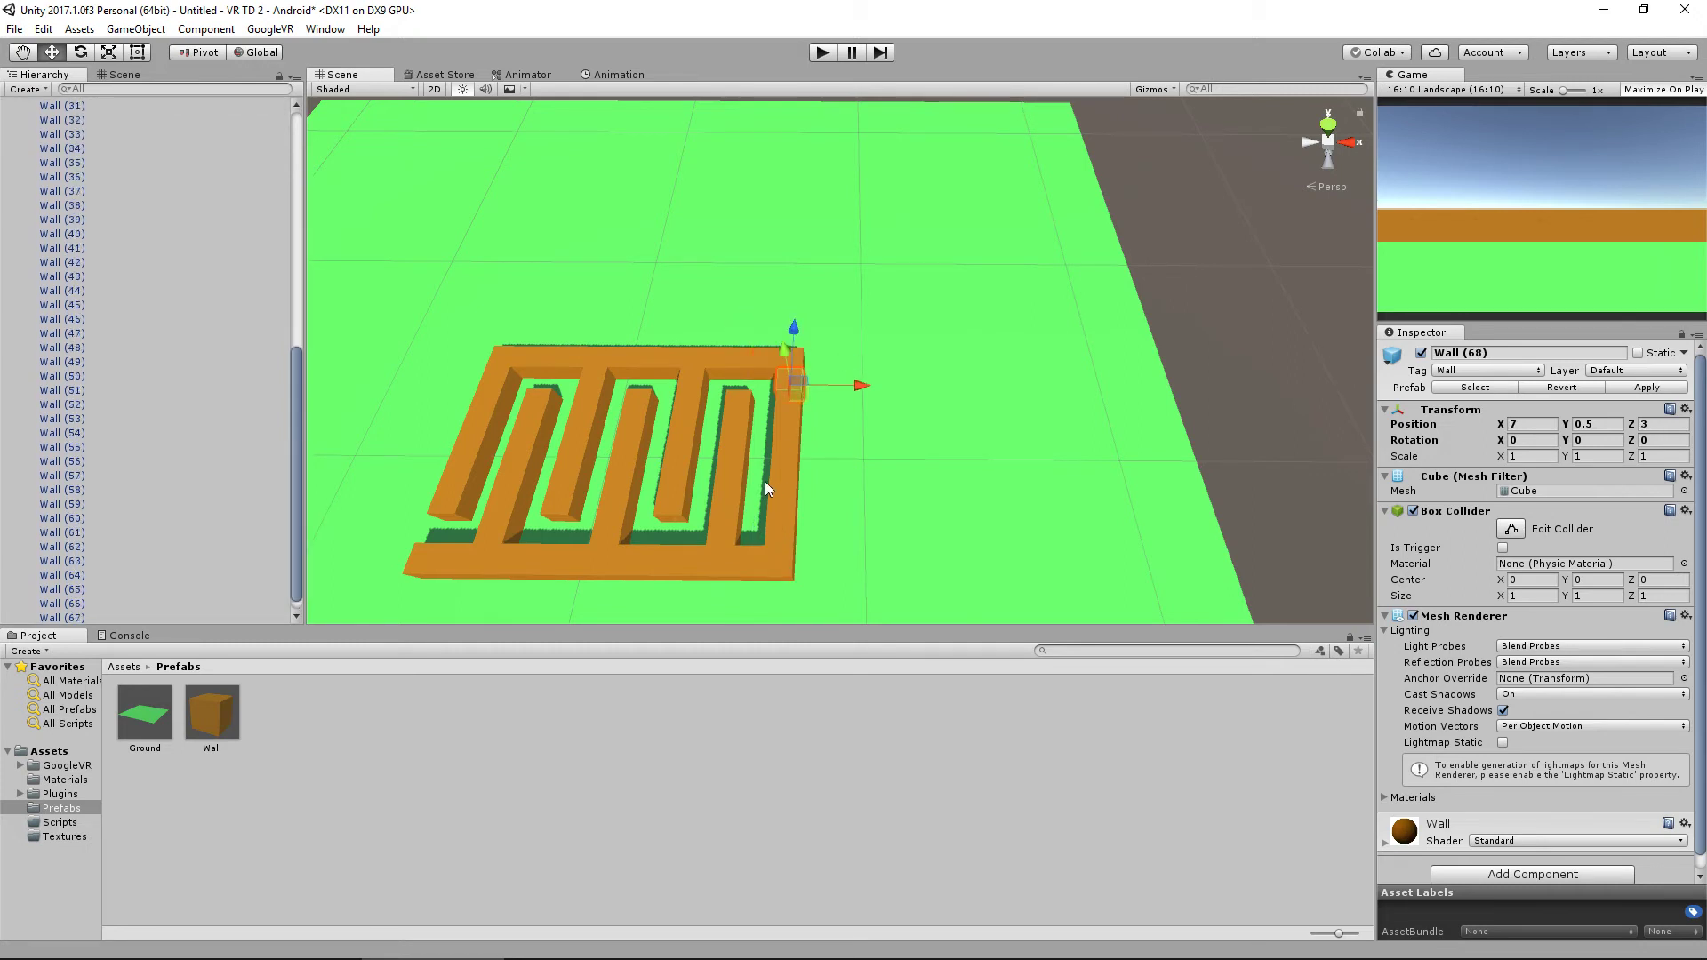
# Examine the maze layout and the wall copies listed under [Environment], and collapse the [Environment] group.
pyautogui.moveTo(765, 482); pyautogui.dragTo(898, 467, button='middle')
pyautogui.scroll(2, 941, 466)
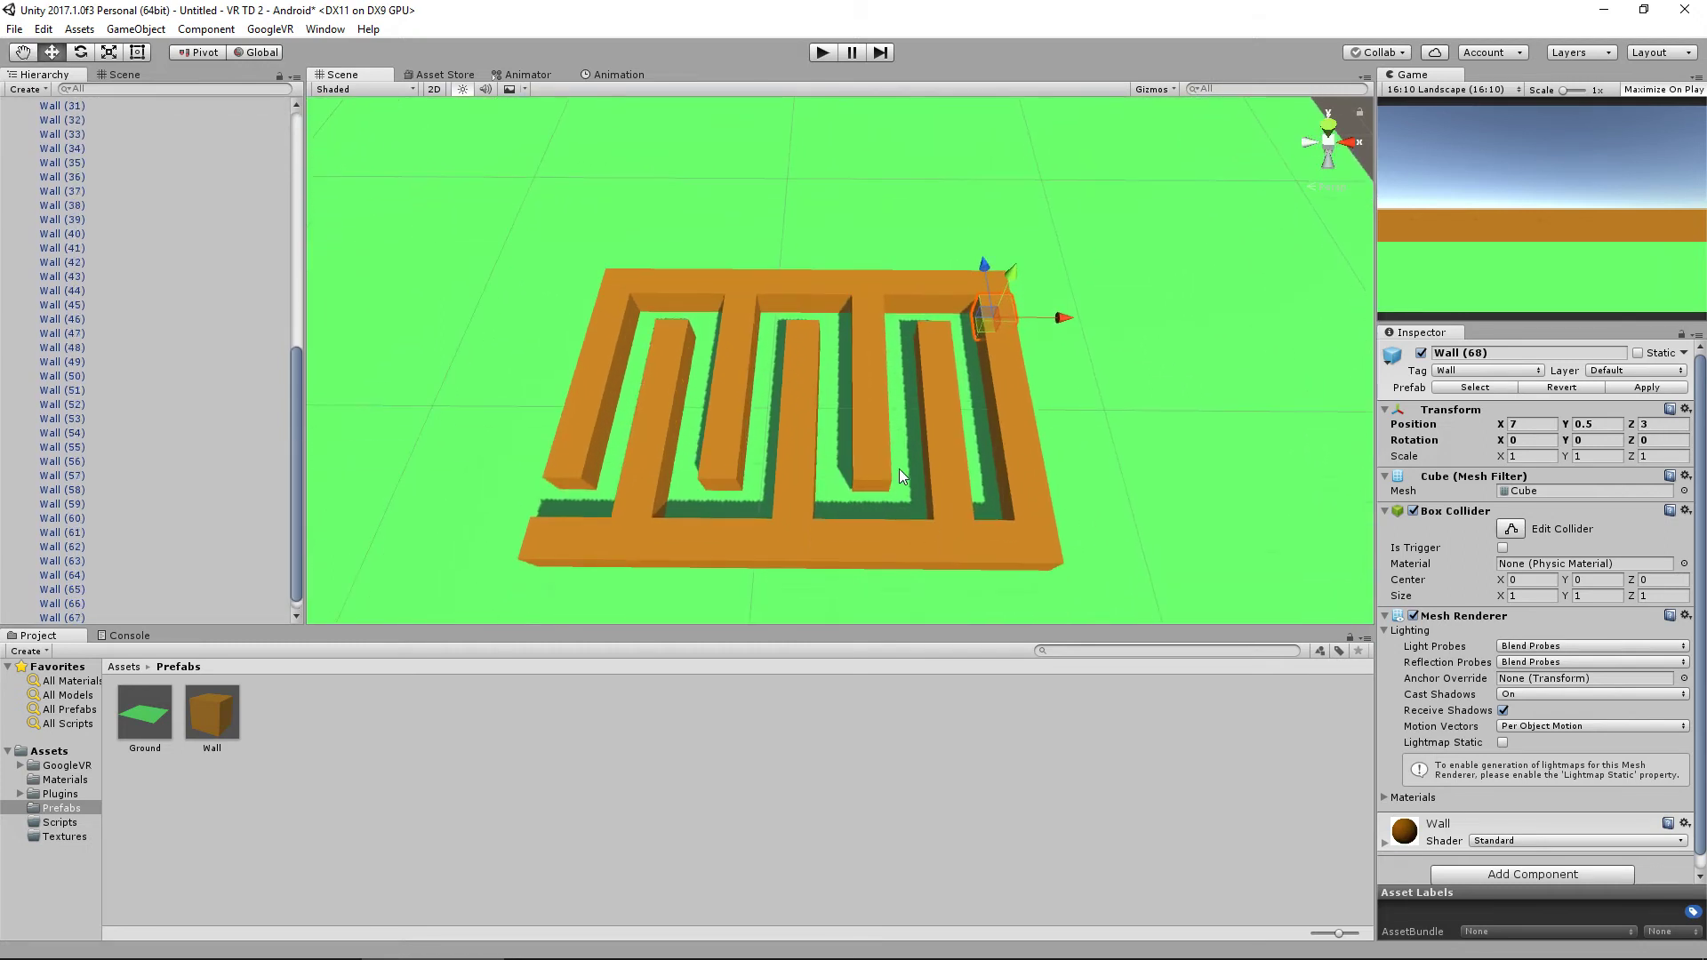
pyautogui.click(892, 463)
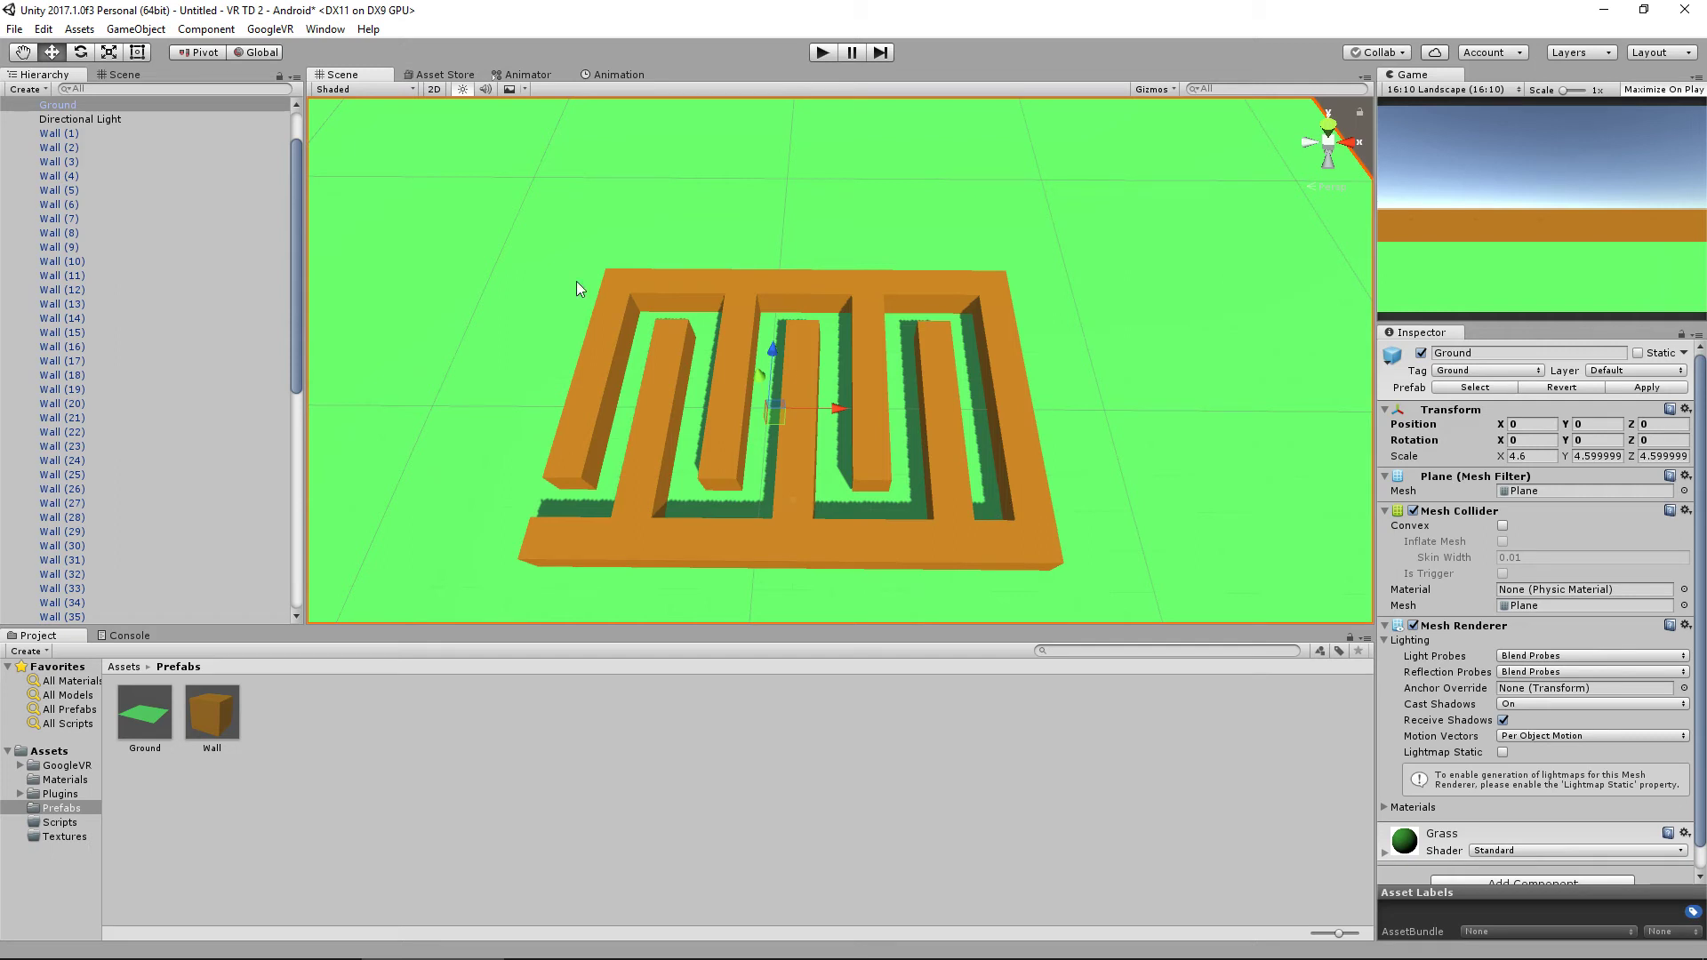
pyautogui.scroll(-10, 95, 181)
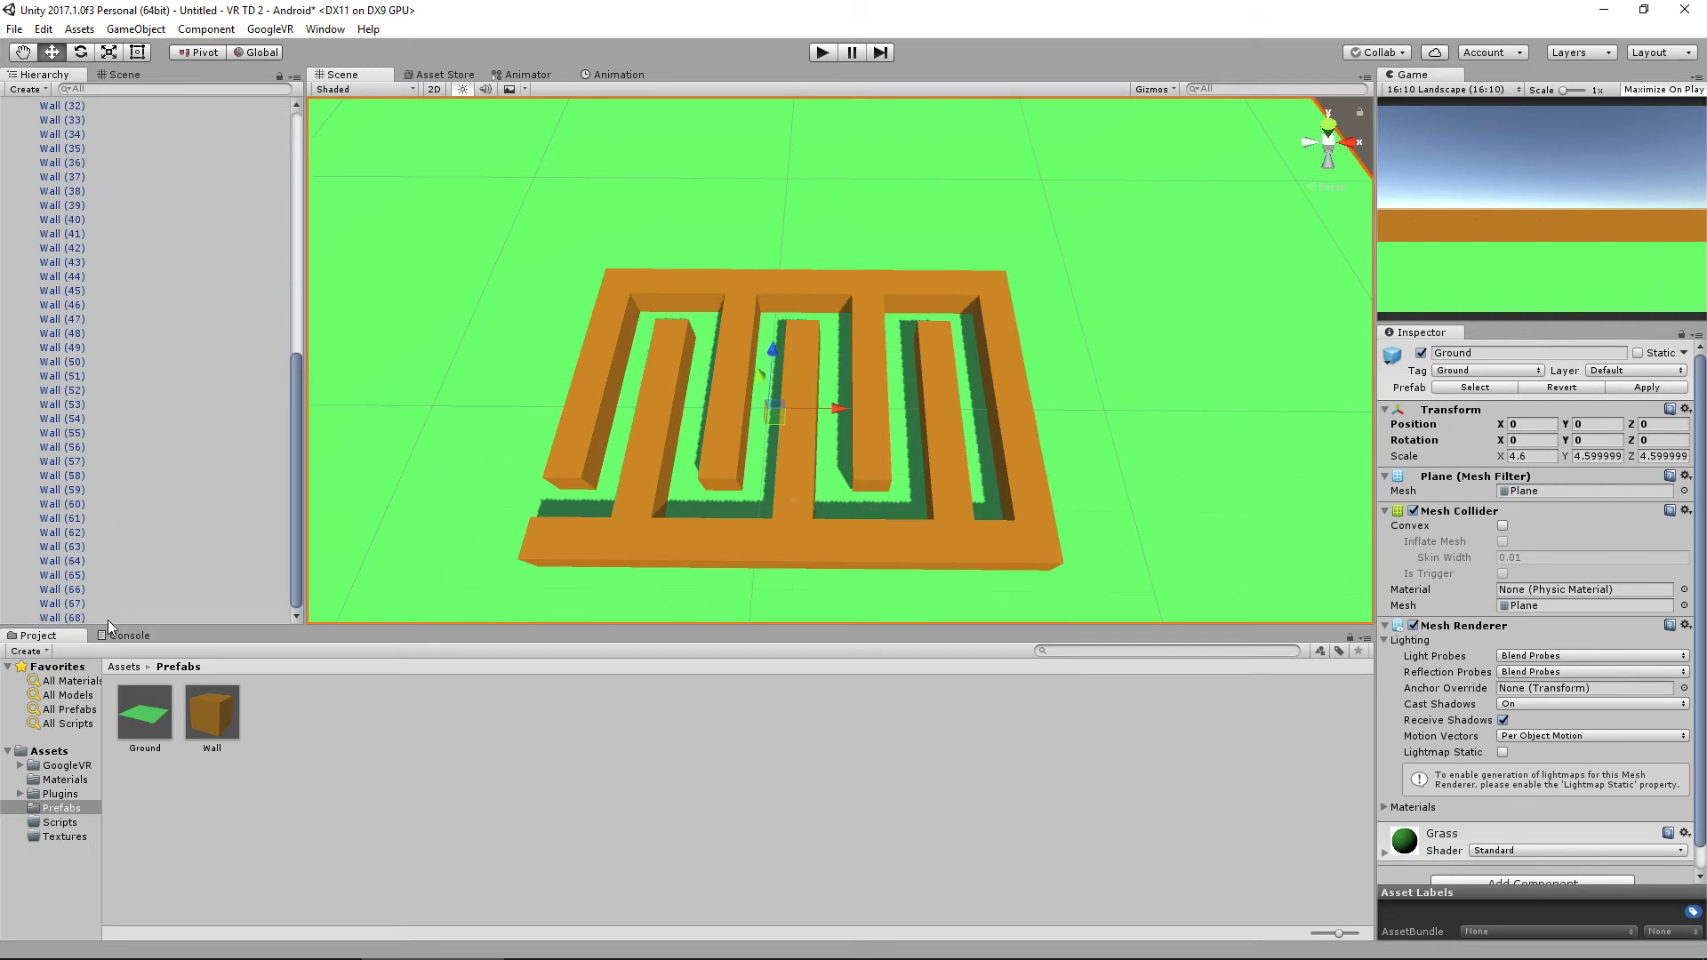
pyautogui.scroll(10, 110, 614)
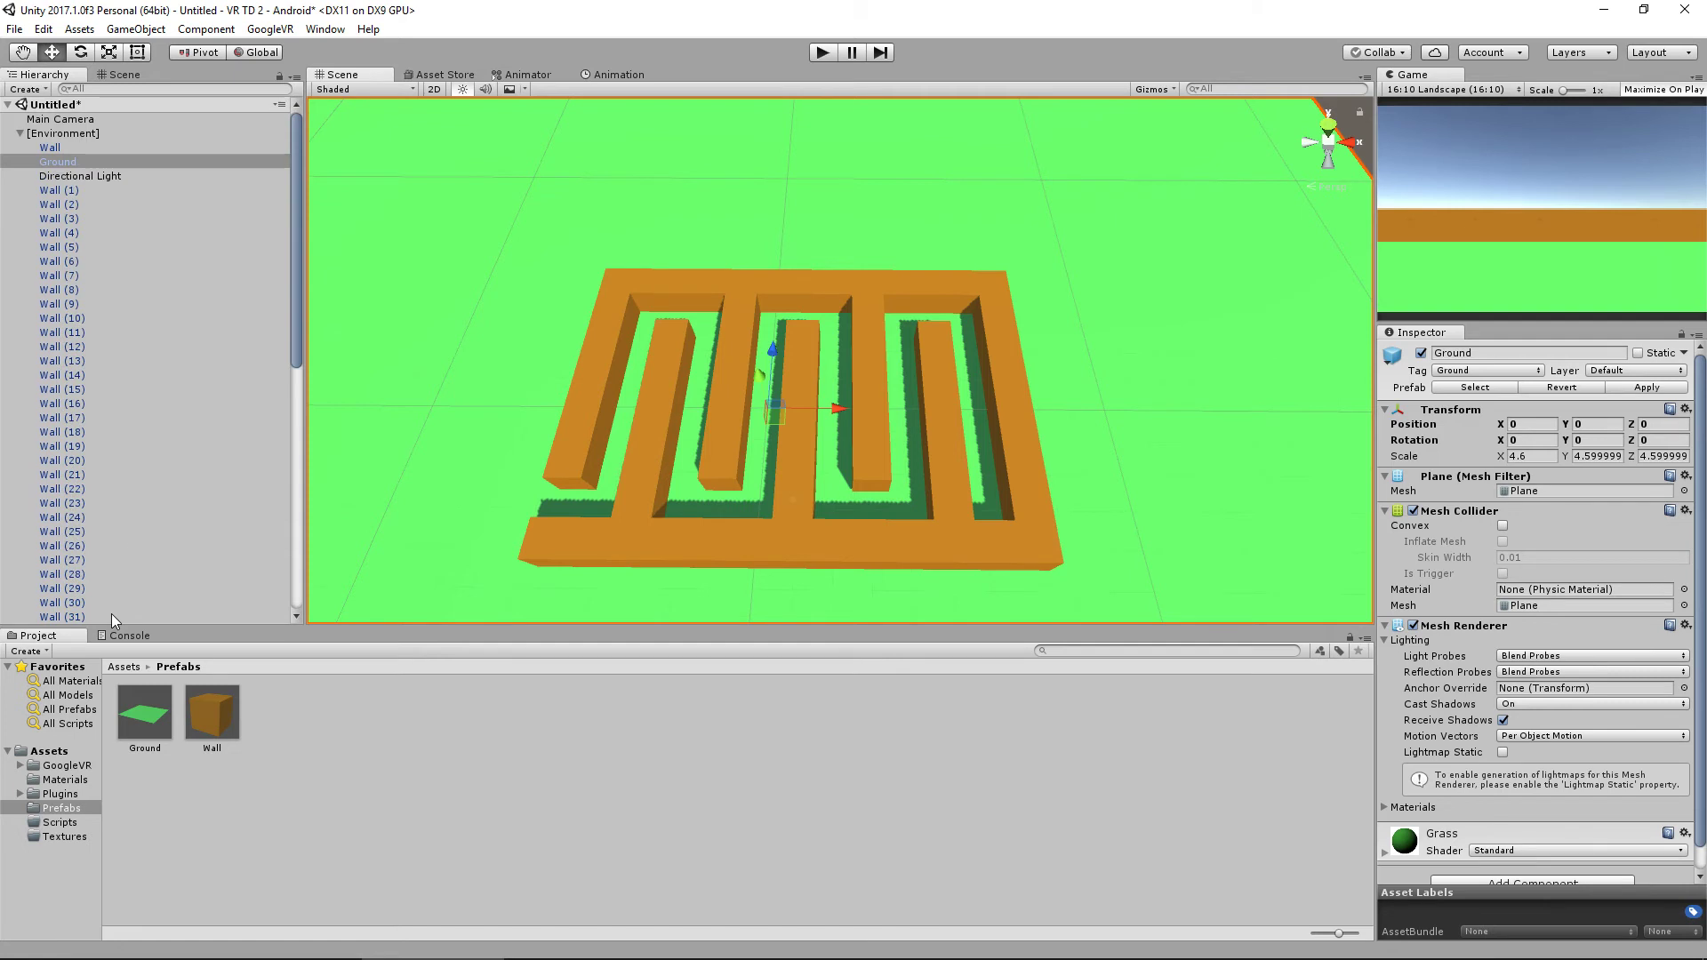
pyautogui.click(27, 133)
pyautogui.click(20, 133)
pyautogui.click(136, 232)
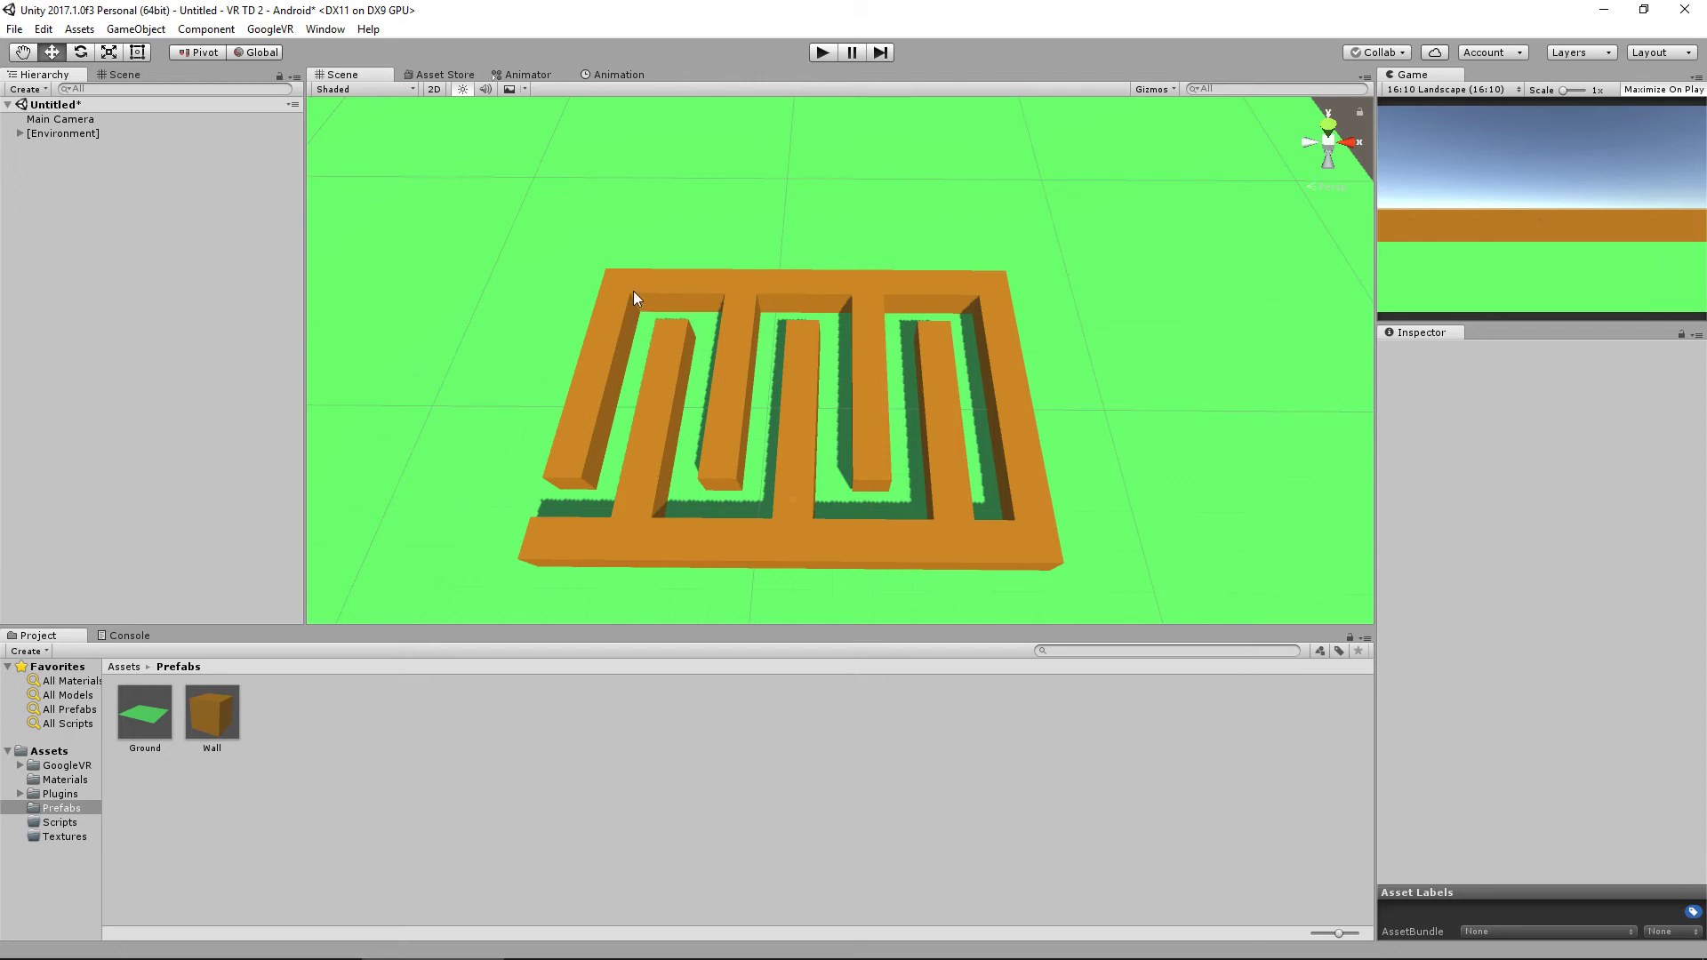
# Create an empty game object at the scene root and name it Camera Tripod.
pyautogui.scroll(-8, 806, 468)
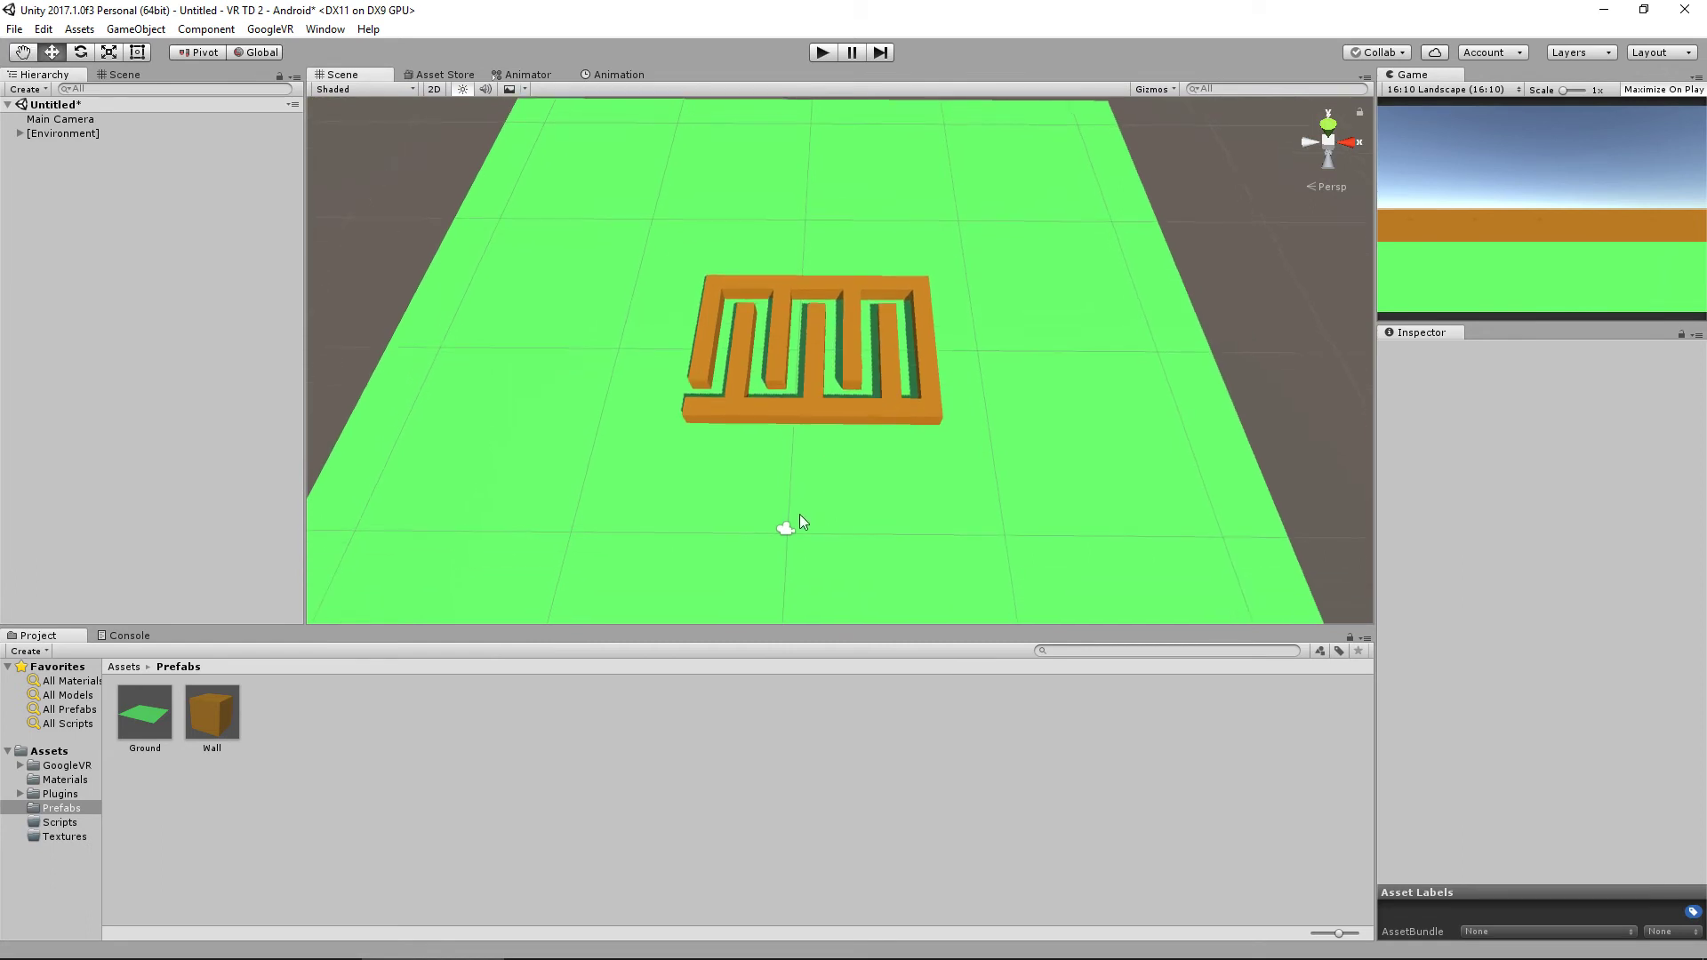
pyautogui.click(786, 528)
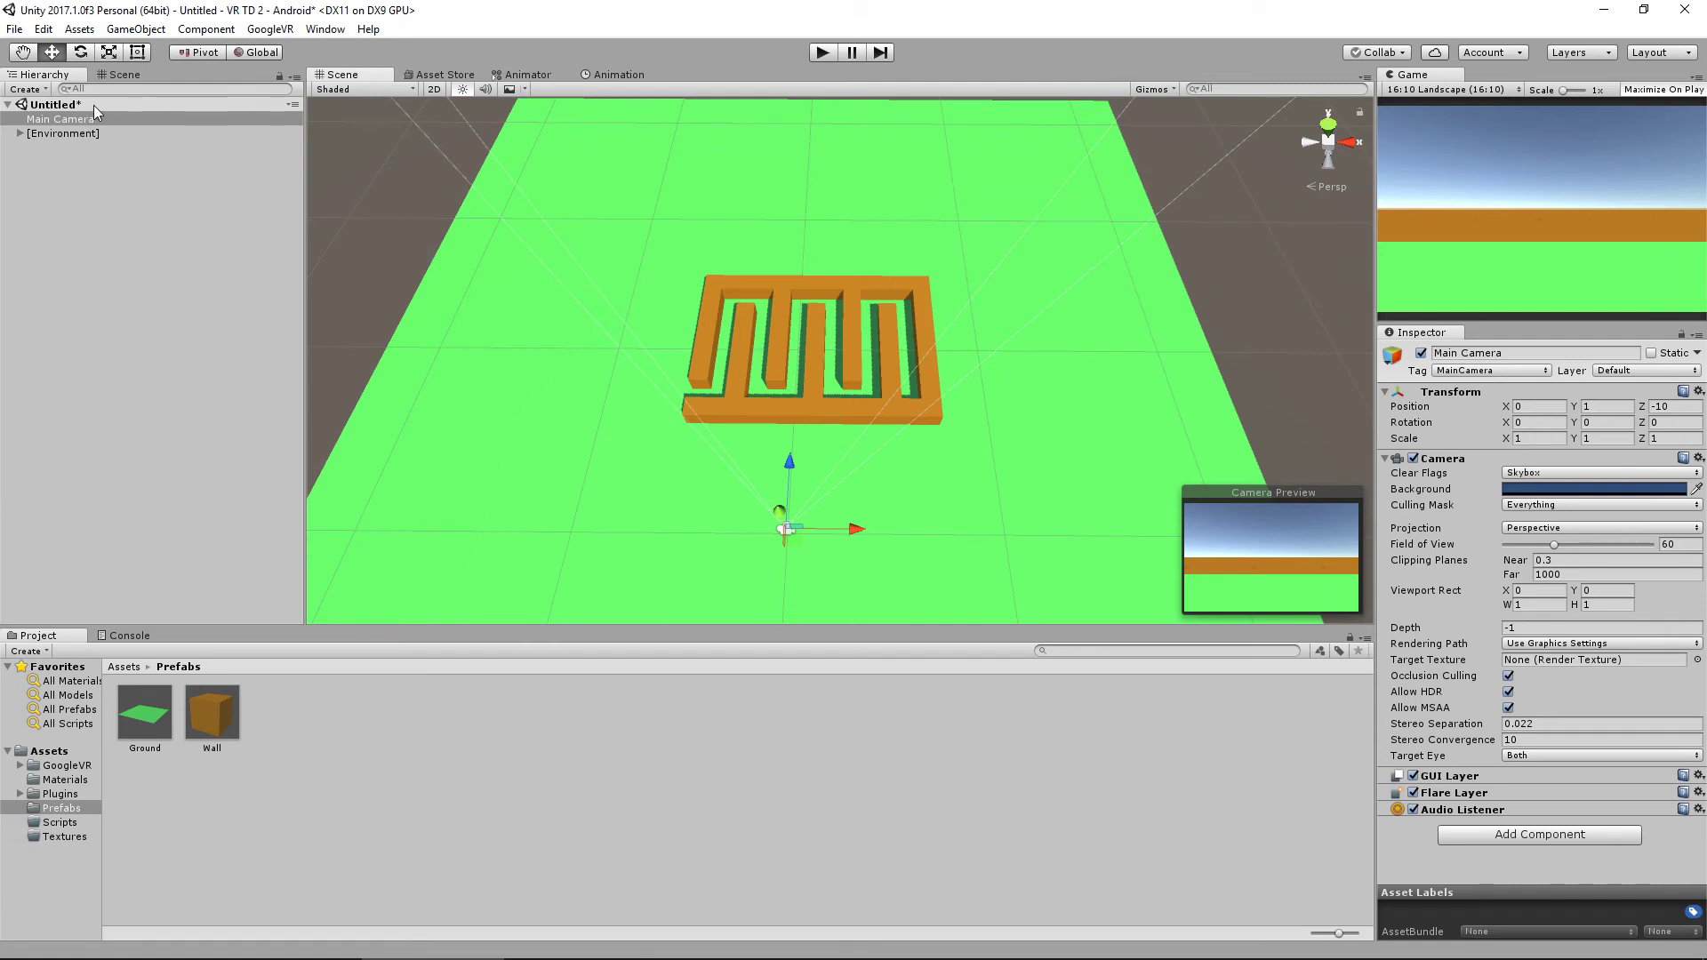
pyautogui.click(82, 189)
pyautogui.rightClick(76, 164)
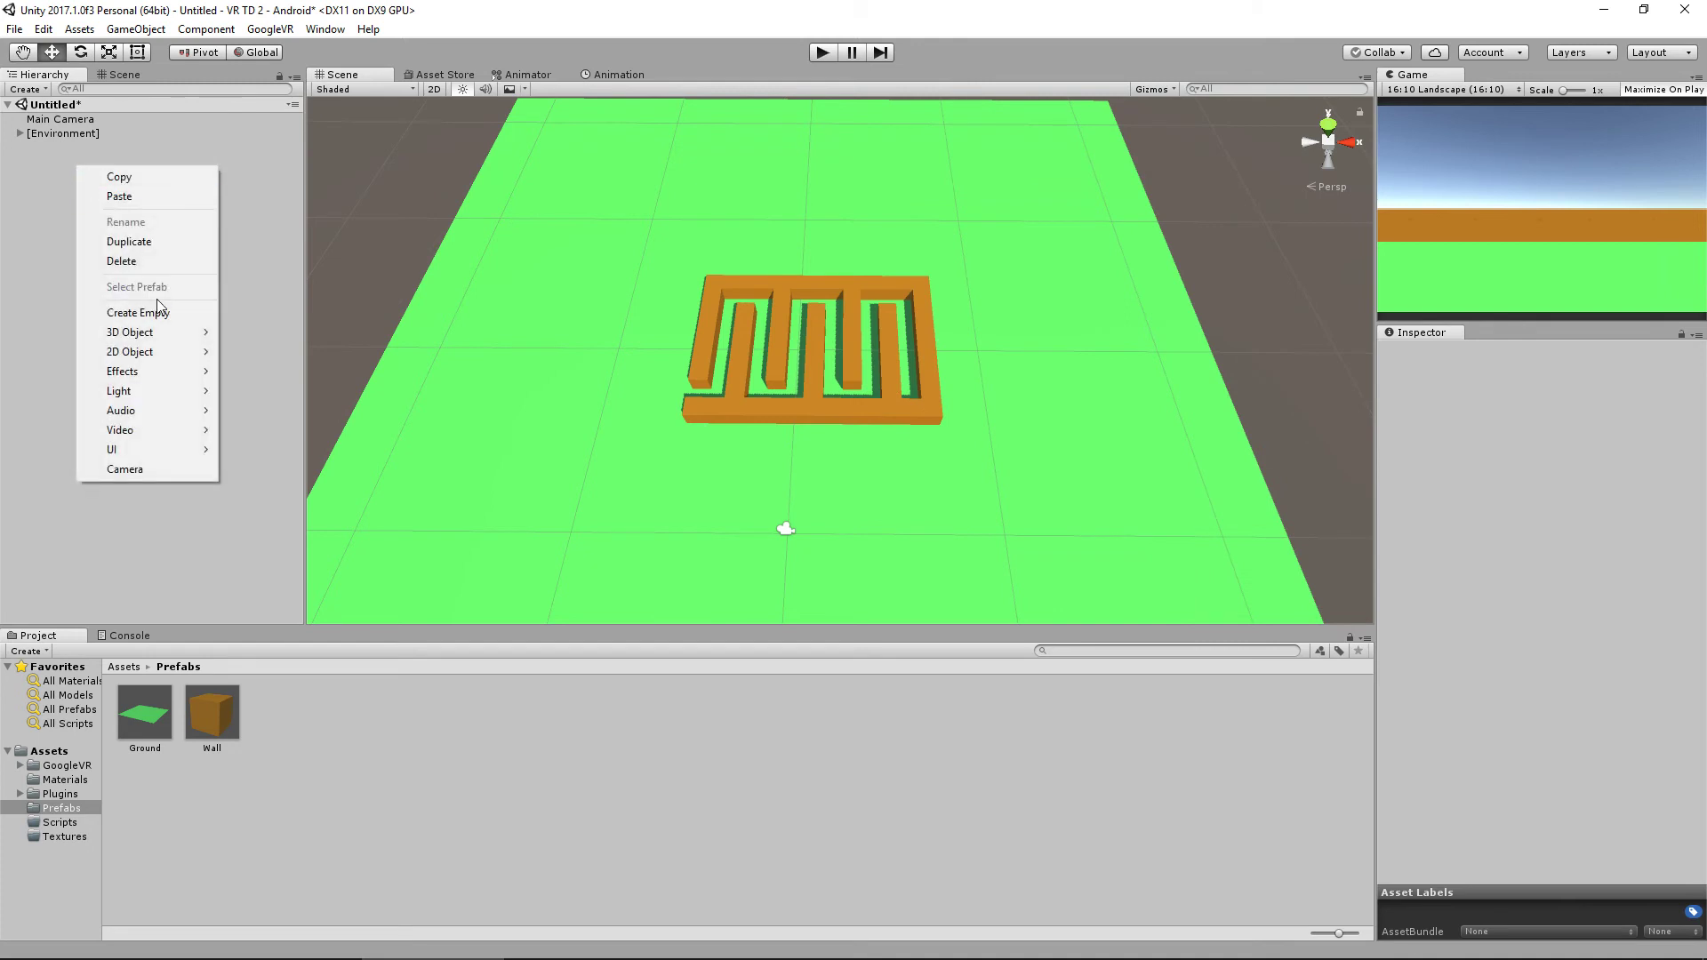
pyautogui.click(162, 318)
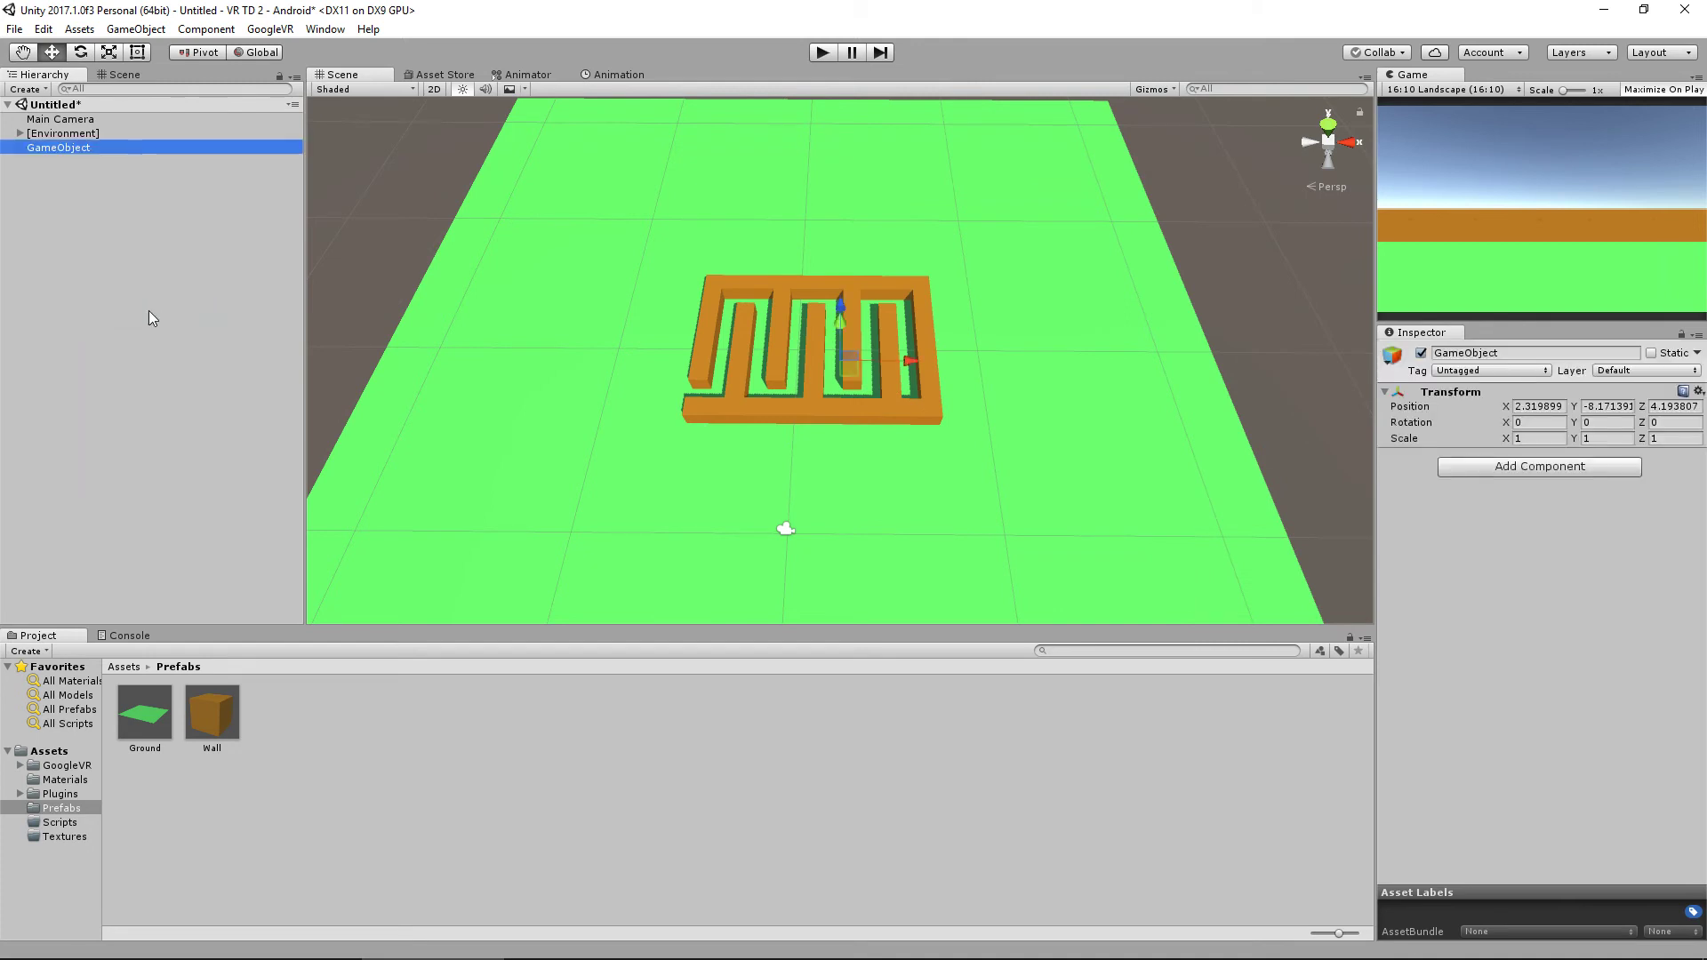
pyautogui.click(1512, 353)
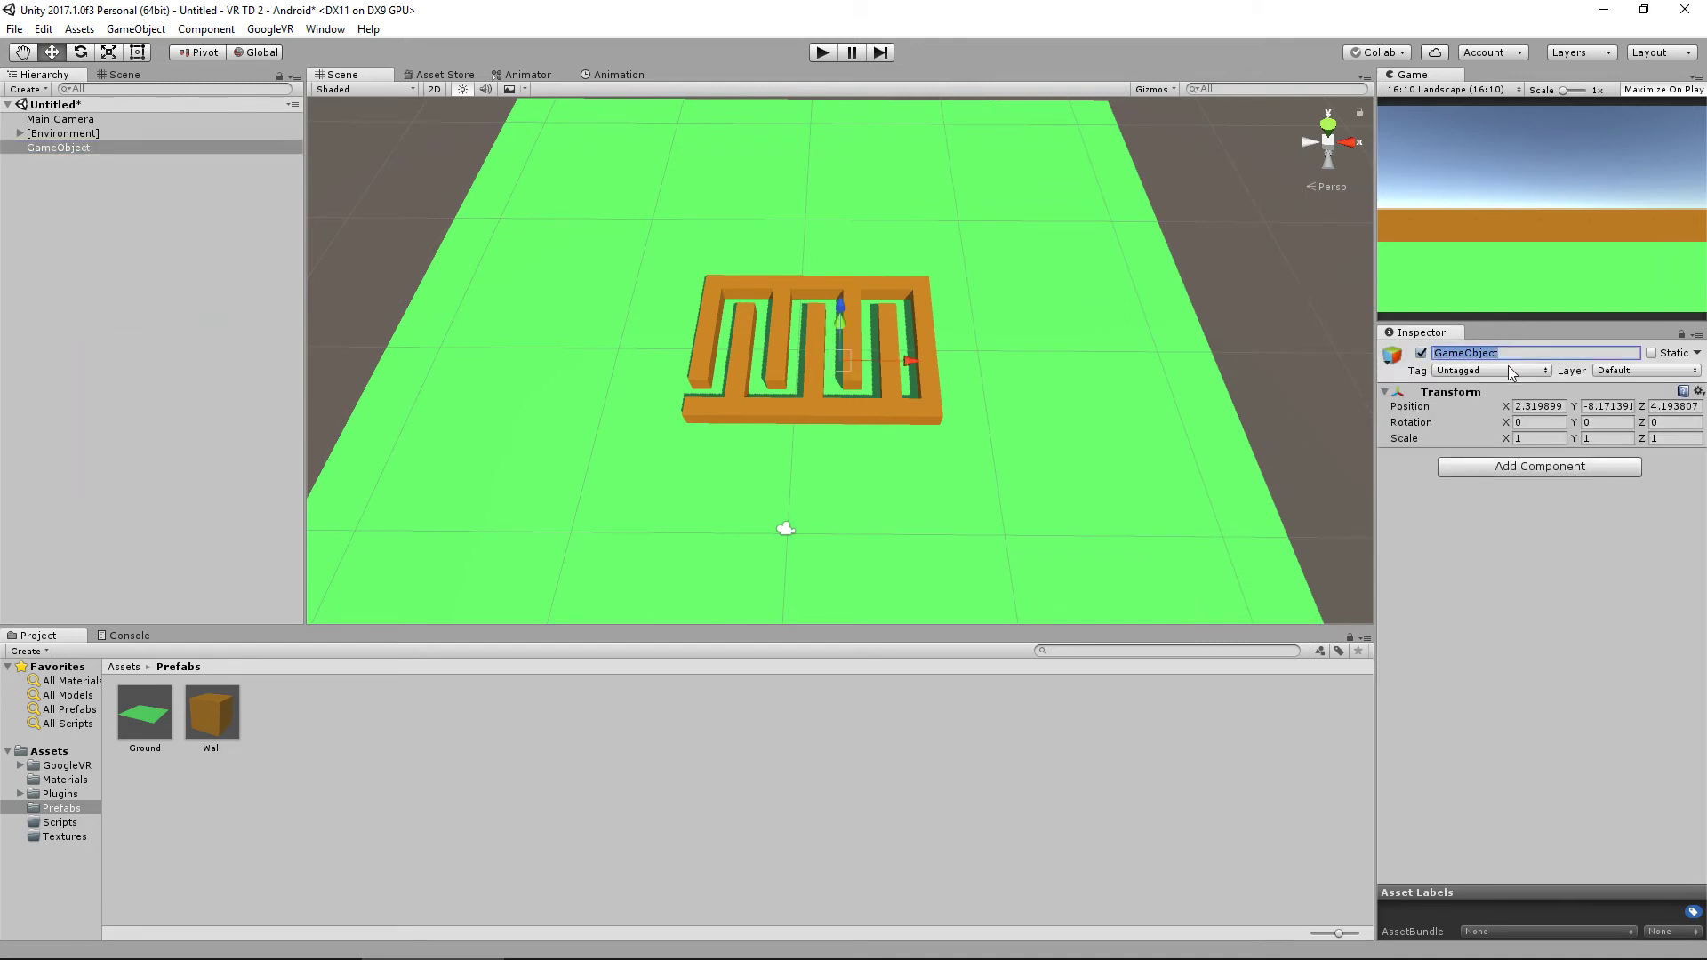
pyautogui.write('Camera Tripod')
pyautogui.press('Return')
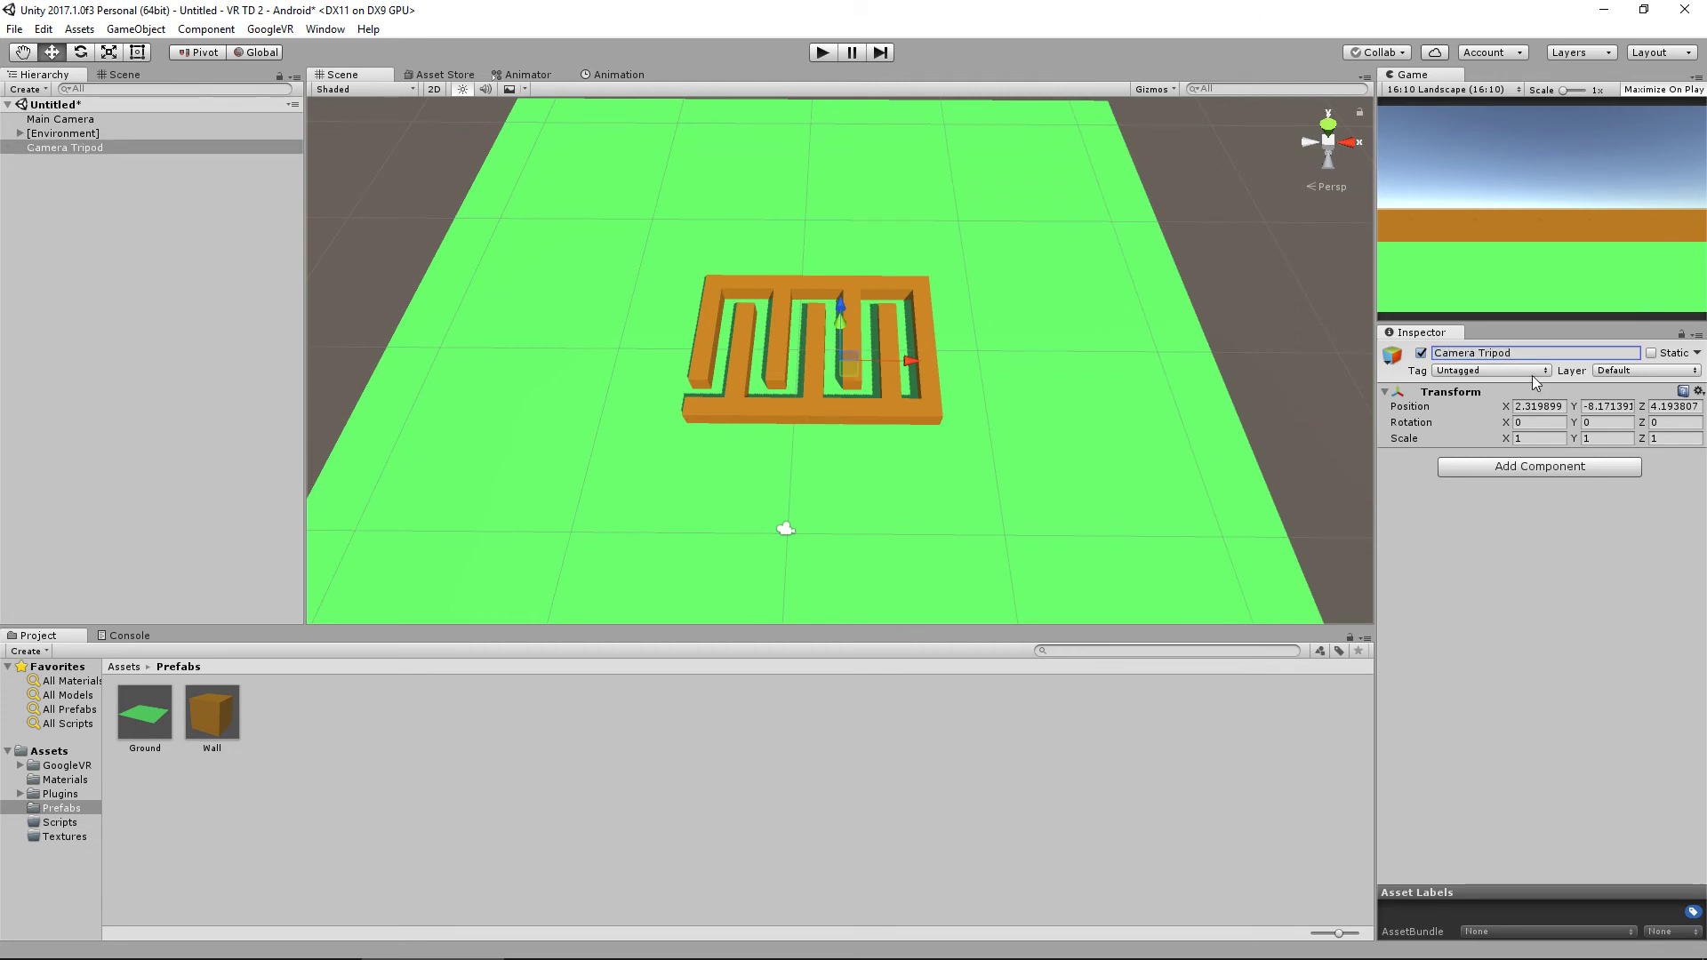
# Set the Camera Tripod's position to X 0, Y 0, Z 0.
pyautogui.click(1544, 405)
pyautogui.write('0')
pyautogui.press('Tab')
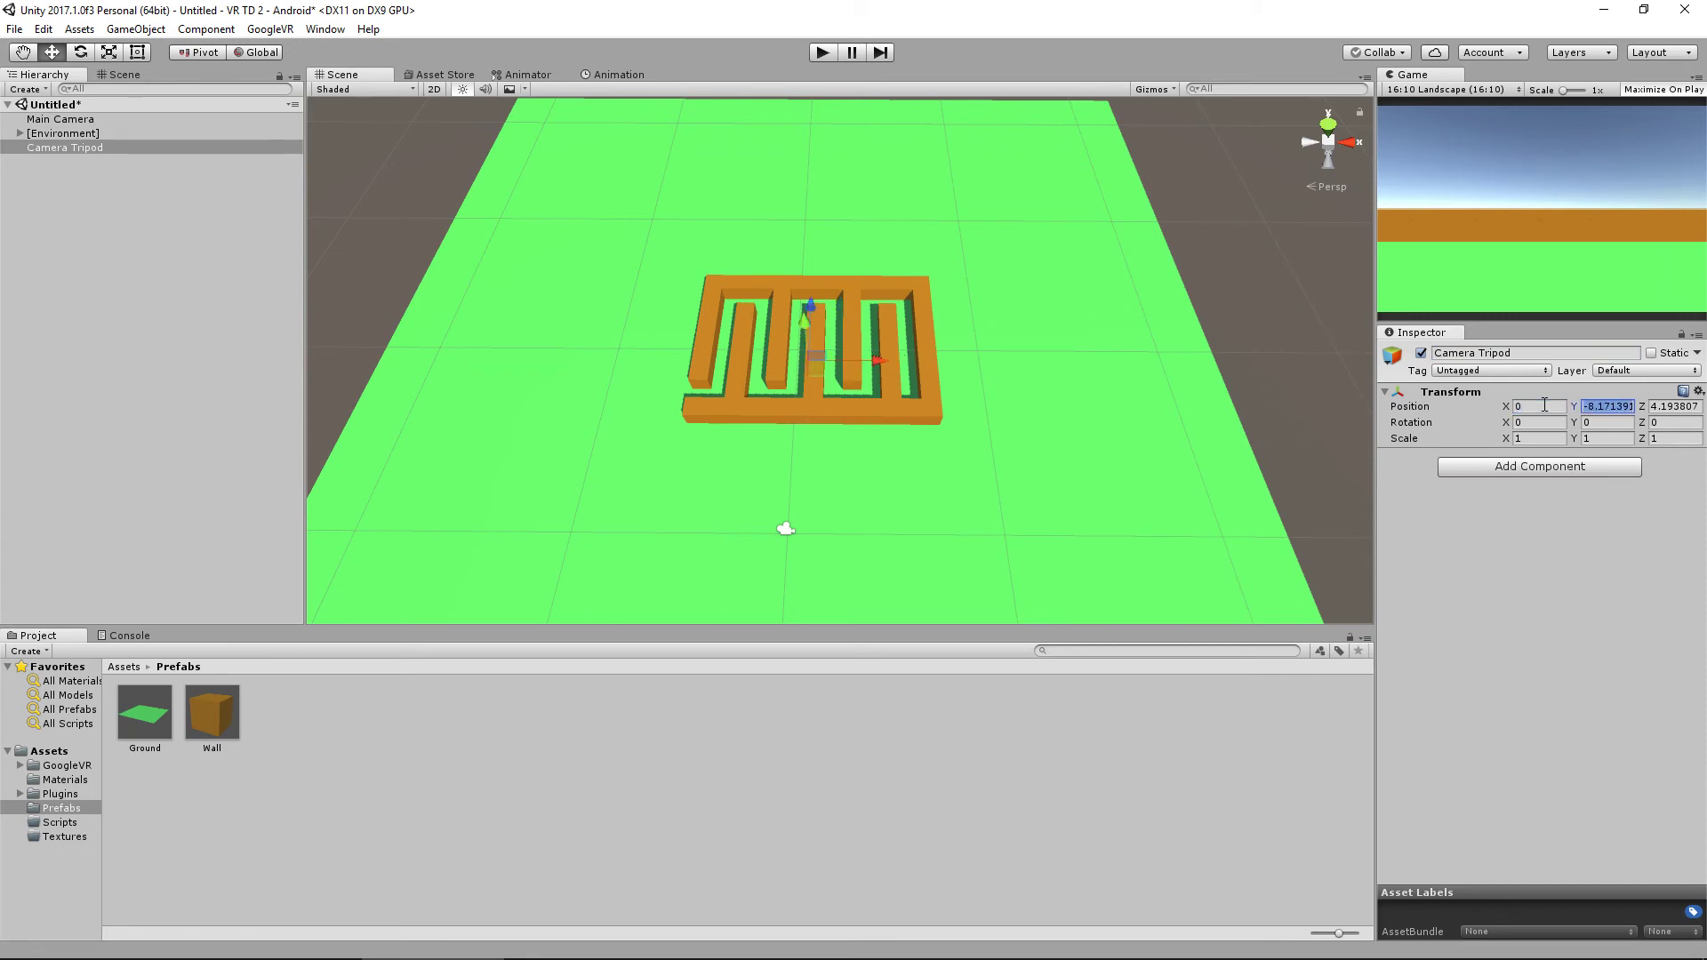
pyautogui.write('0')
pyautogui.press('Tab')
pyautogui.write('0')
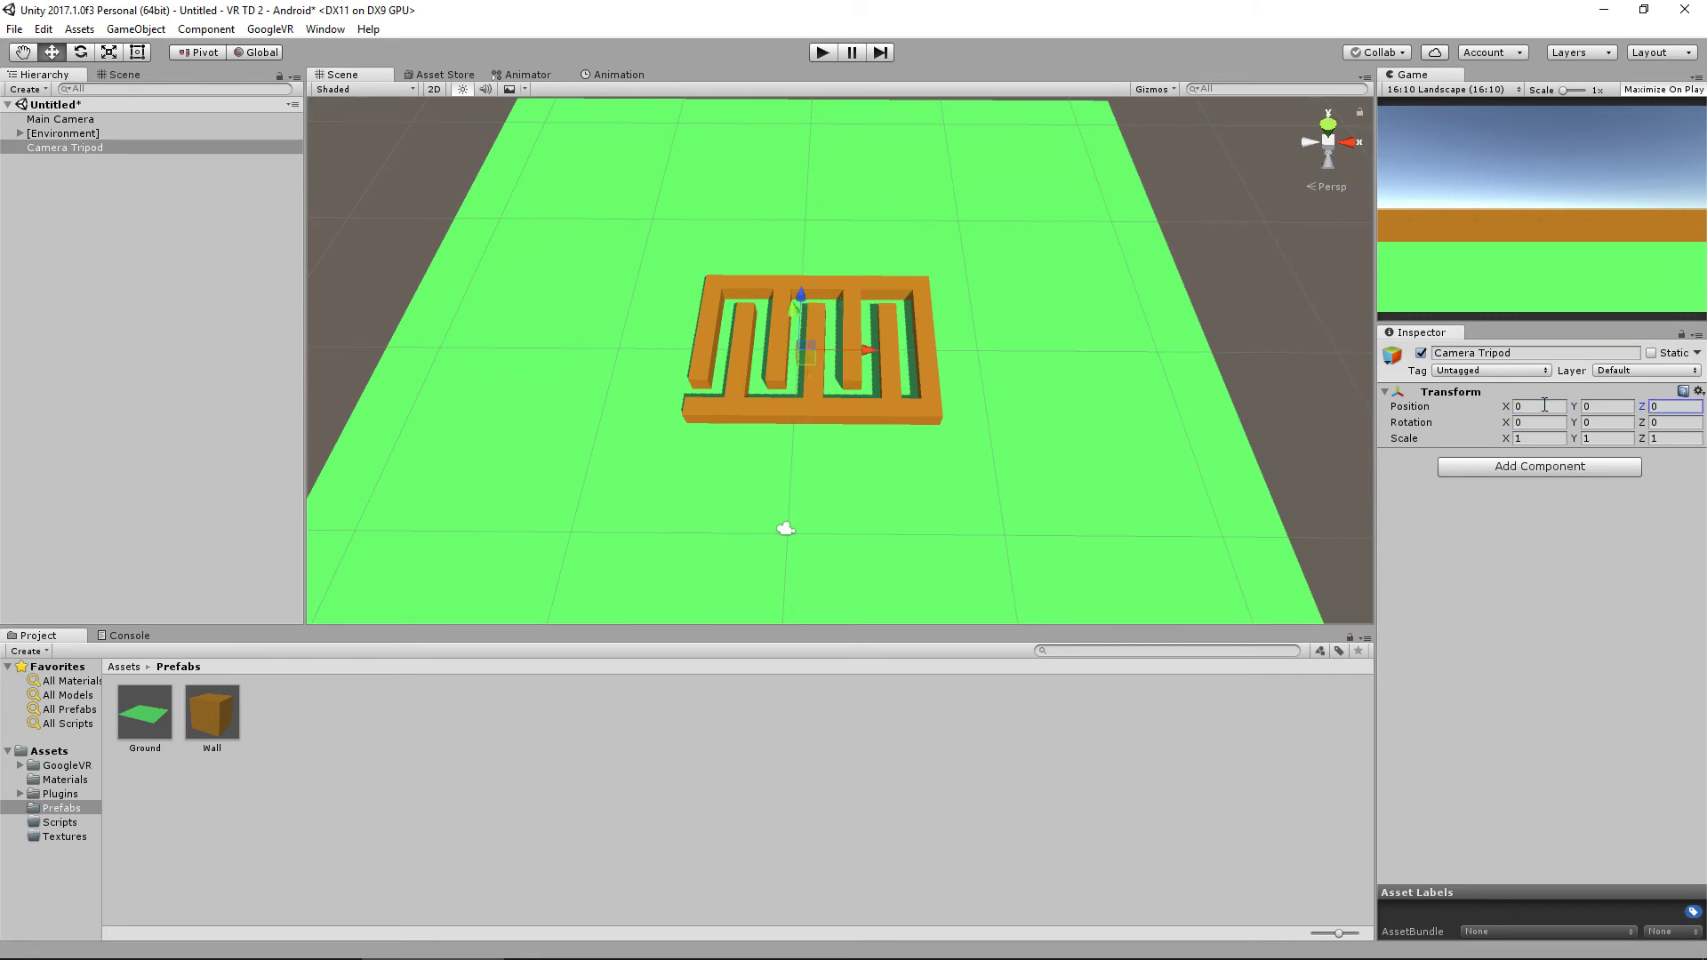
# Make Main Camera a child of Camera Tripod and set its local position to X 0, Y 0, Z 0.
pyautogui.moveTo(80, 120); pyautogui.dragTo(89, 148)
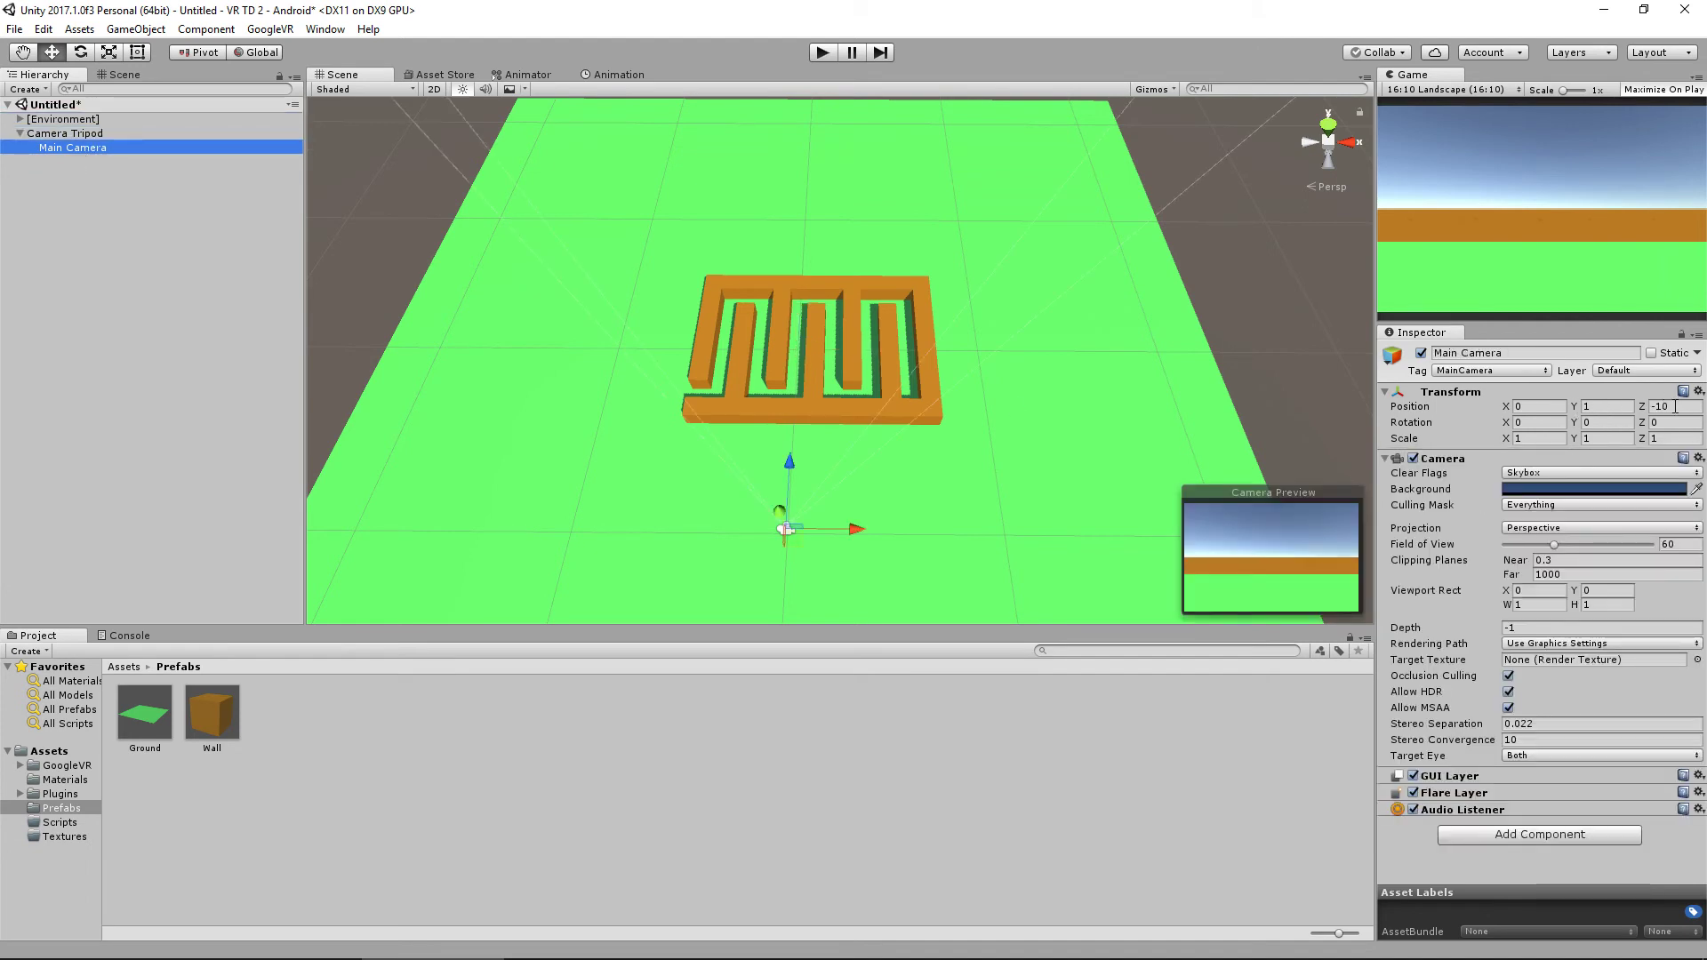
pyautogui.click(1604, 407)
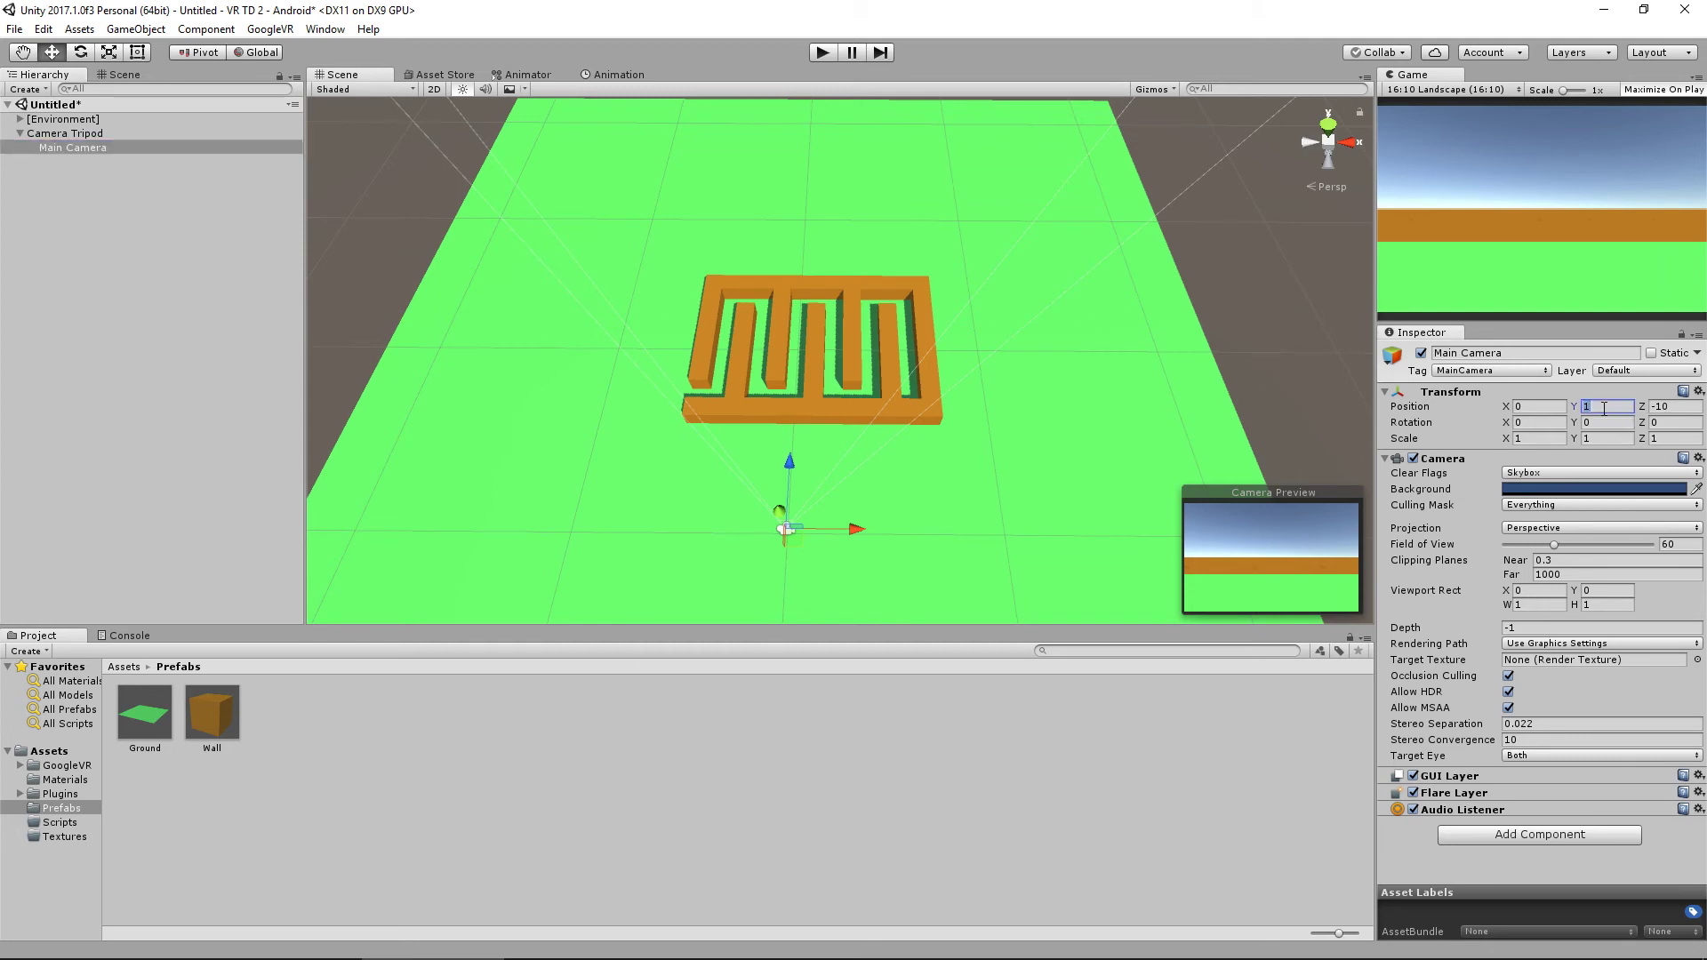
pyautogui.write('0')
pyautogui.press('Tab')
pyautogui.write('0')
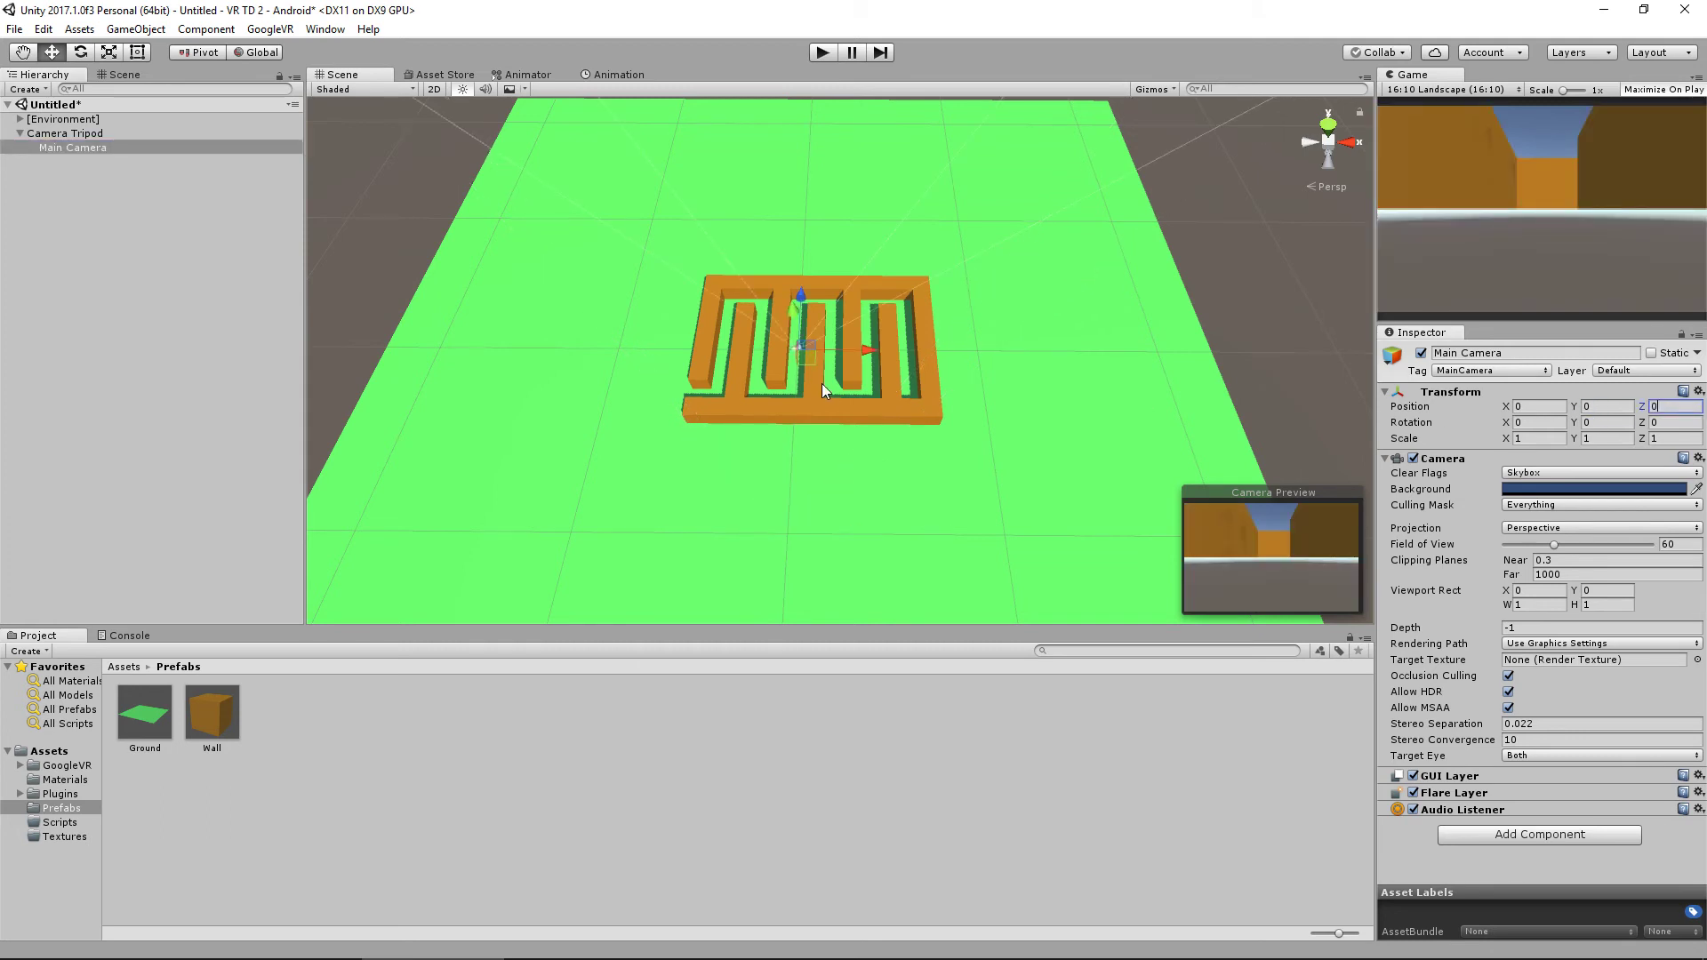
pyautogui.press('Return')
# Examine the camera's placement among the maze walls from close up and from above, with the [Environment] group collapsed.
pyautogui.press('f')
pyautogui.keyDown('alt'); pyautogui.moveTo(819, 429); pyautogui.dragTo(605, 342); pyautogui.keyUp('alt')
pyautogui.click(666, 318)
pyautogui.scroll(5, 755, 382)
pyautogui.scroll(-5, 772, 364)
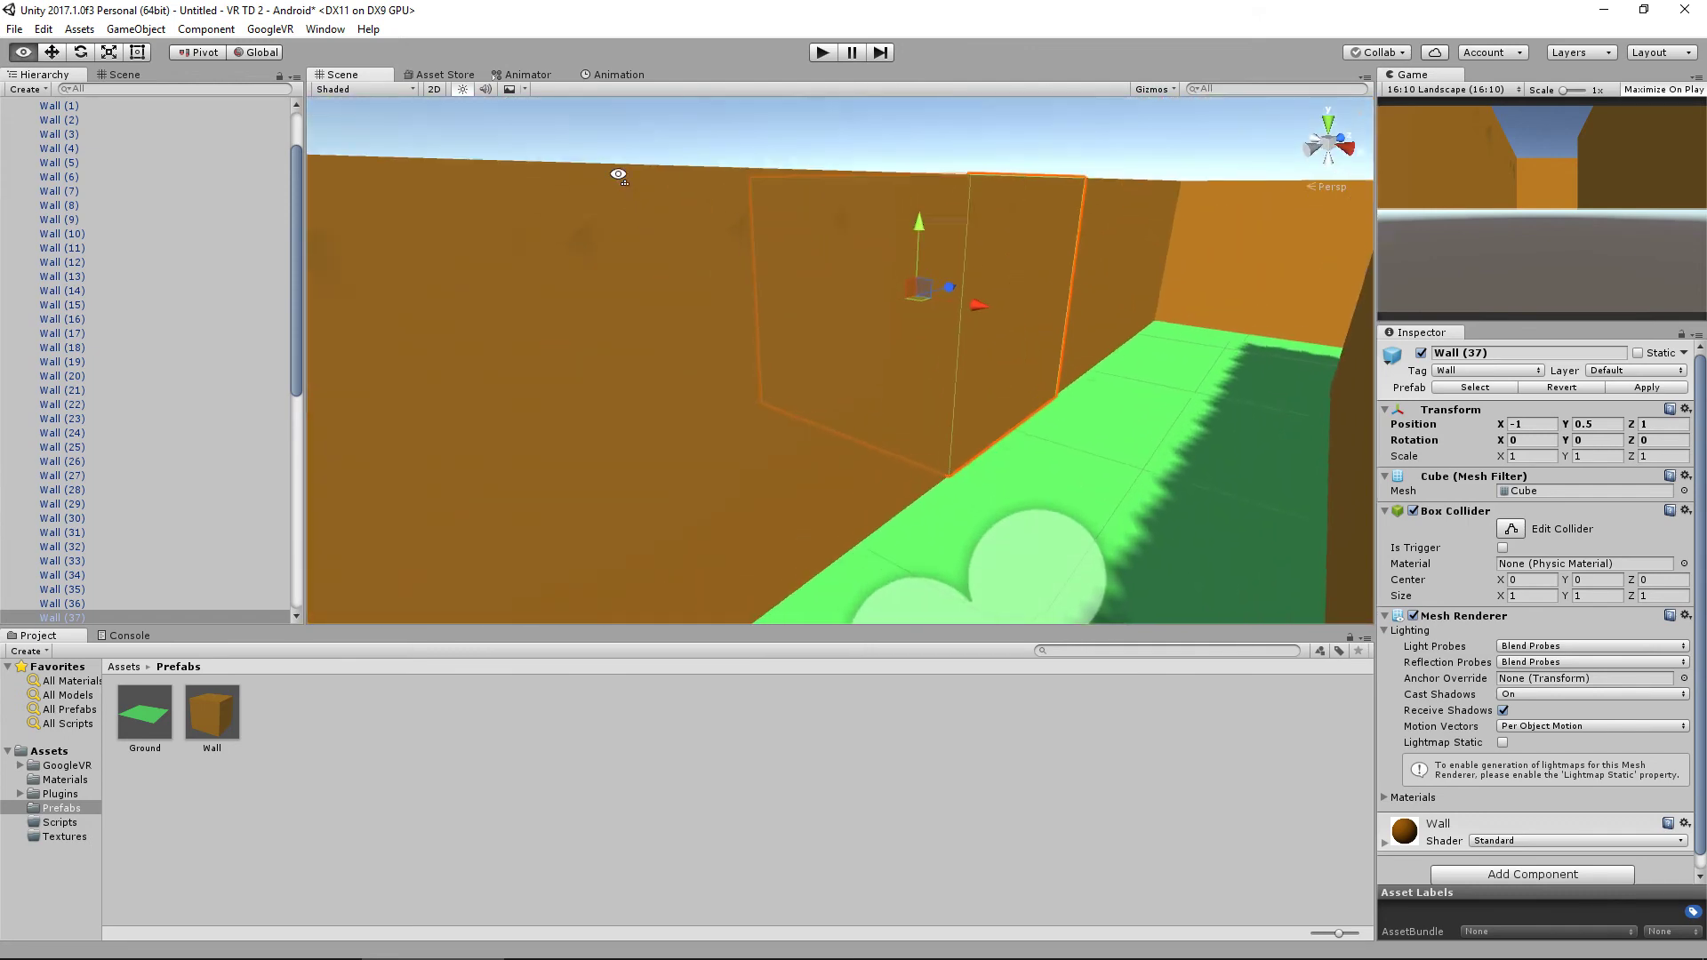
pyautogui.scroll(5, 771, 365)
pyautogui.scroll(-5, 604, 184)
pyautogui.keyDown('alt'); pyautogui.moveTo(605, 184); pyautogui.dragTo(681, 194); pyautogui.keyUp('alt')
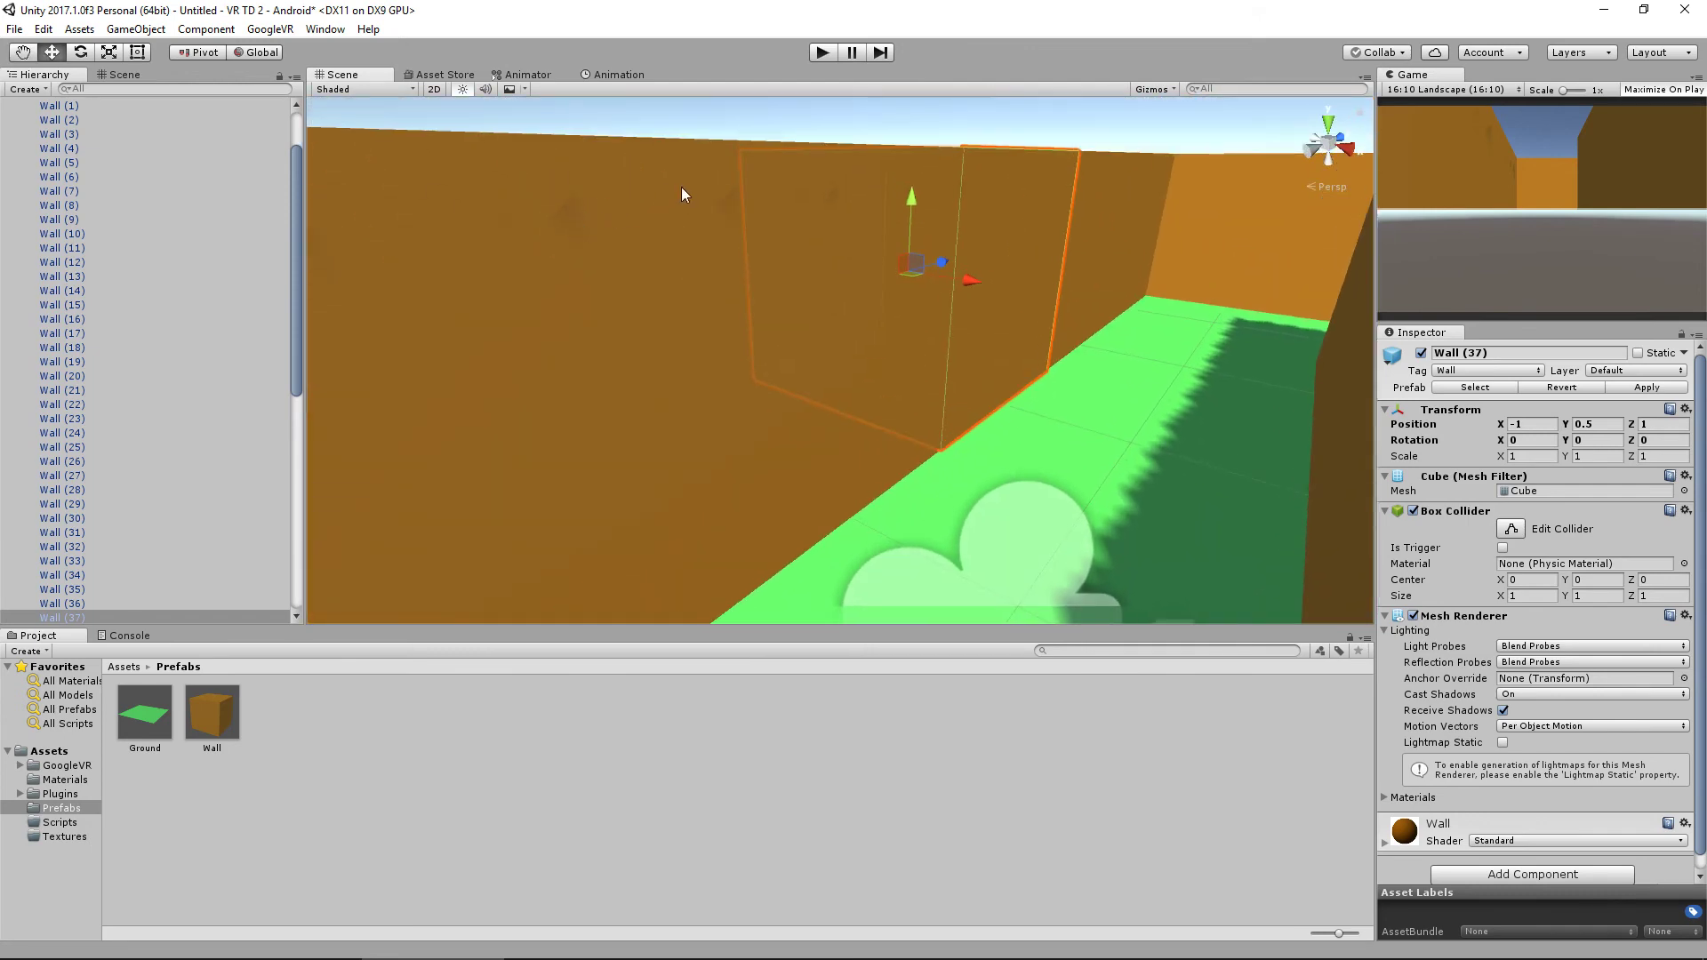
pyautogui.keyDown('alt'); pyautogui.moveTo(930, 173); pyautogui.dragTo(1245, 452); pyautogui.keyUp('alt')
pyautogui.scroll(-10, 1244, 452)
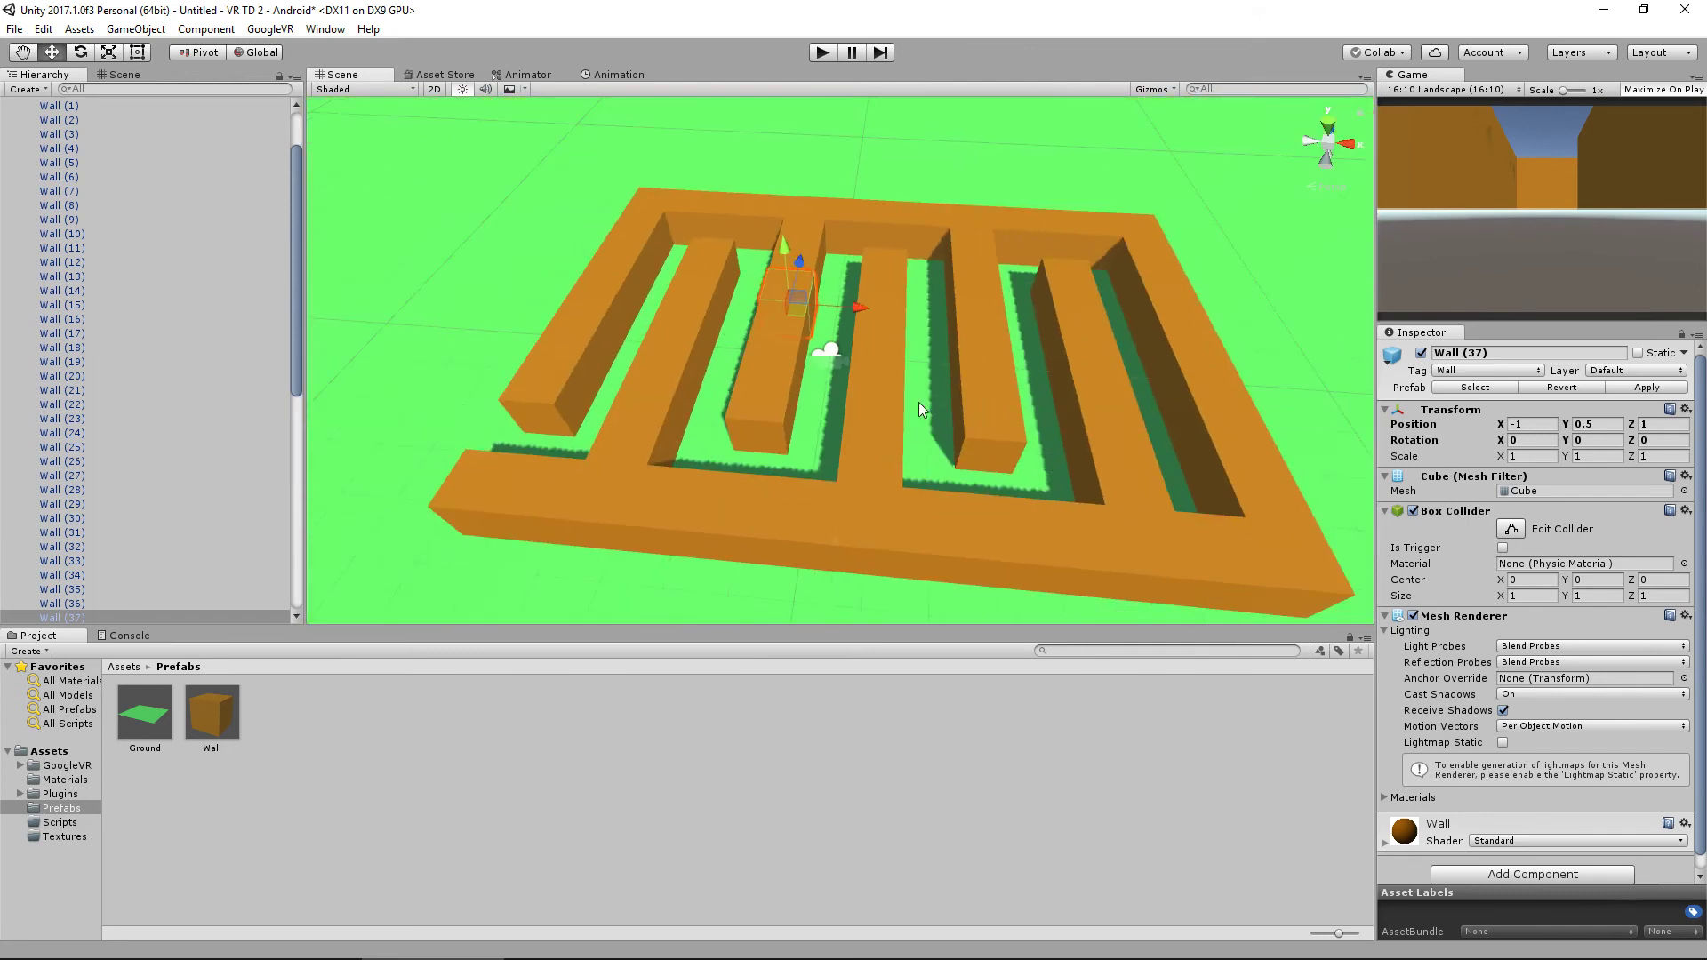
pyautogui.scroll(-5, 920, 402)
pyautogui.scroll(3, 121, 302)
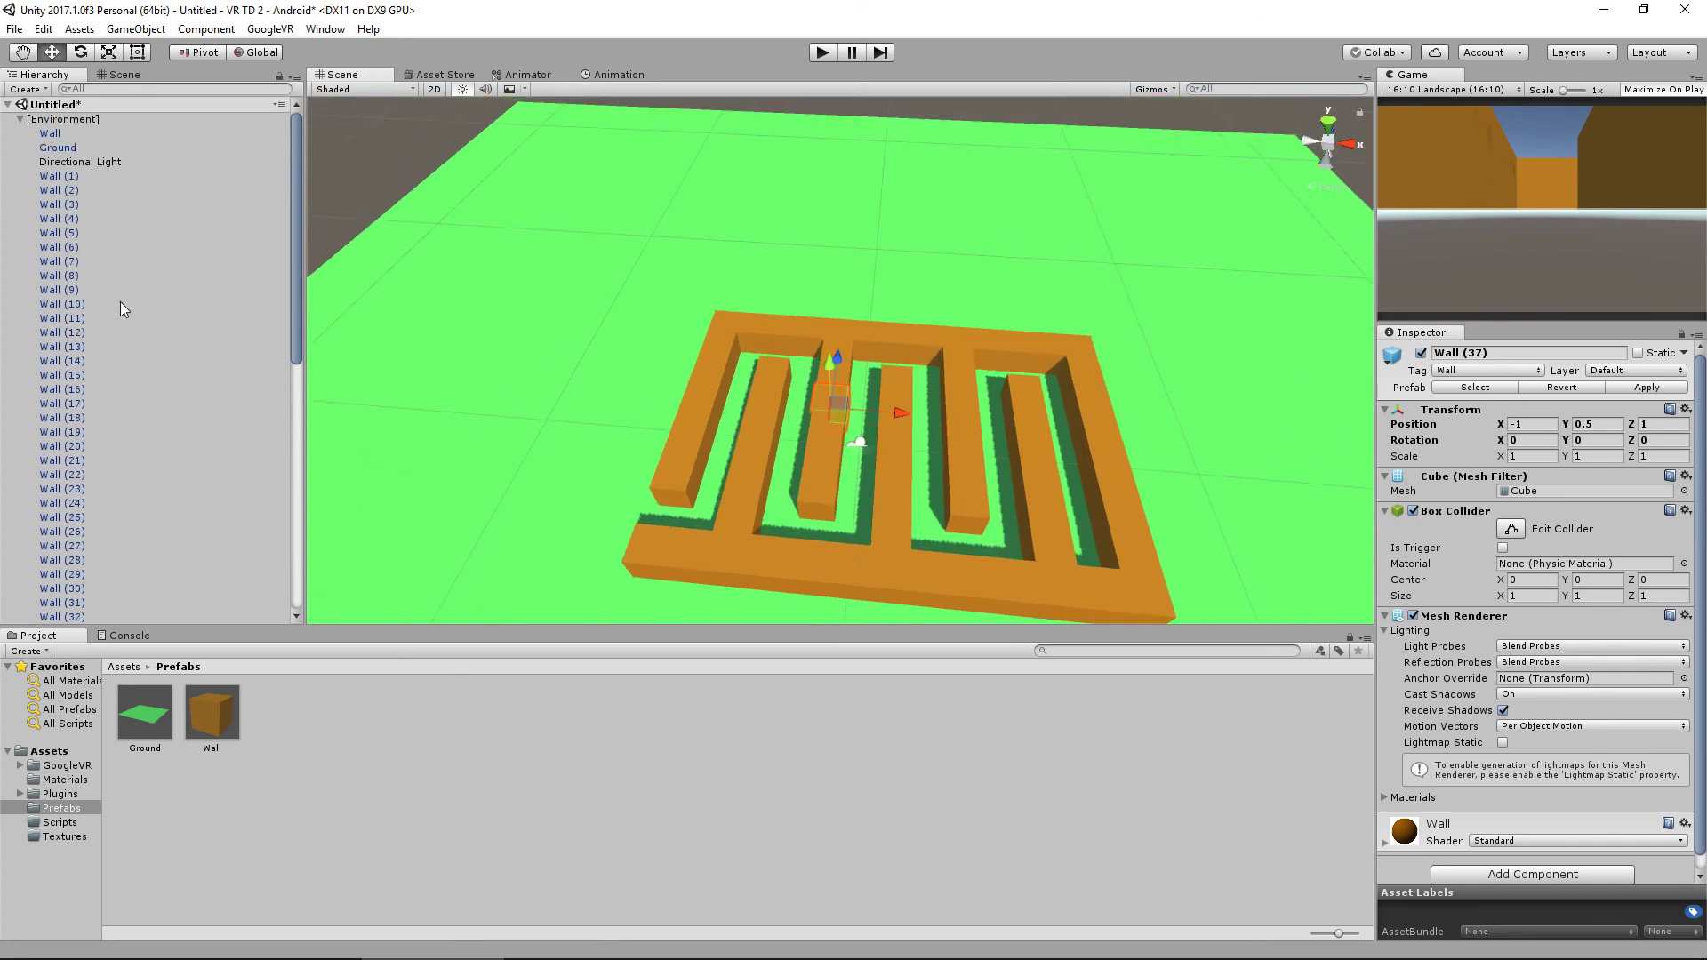
pyautogui.click(19, 119)
pyautogui.click(89, 133)
pyautogui.click(99, 148)
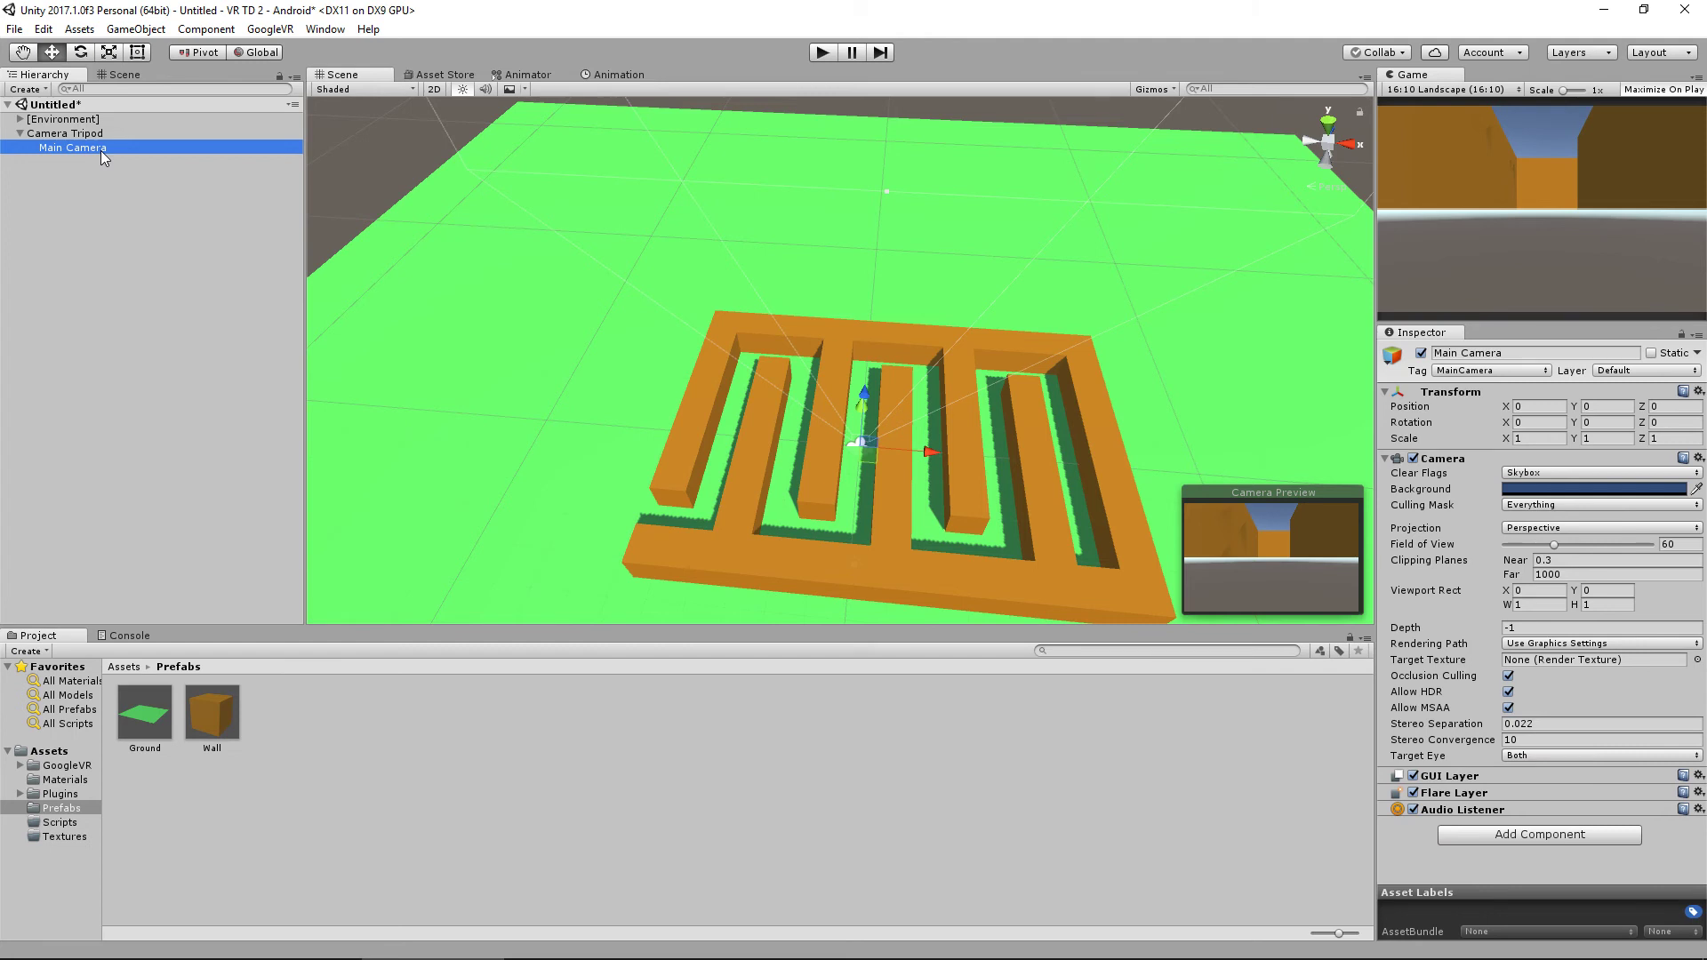
# Move the Camera Tripod to X 1, Y 10 above the maze and rotate it 90 degrees about X to face straight down.
pyautogui.click(130, 131)
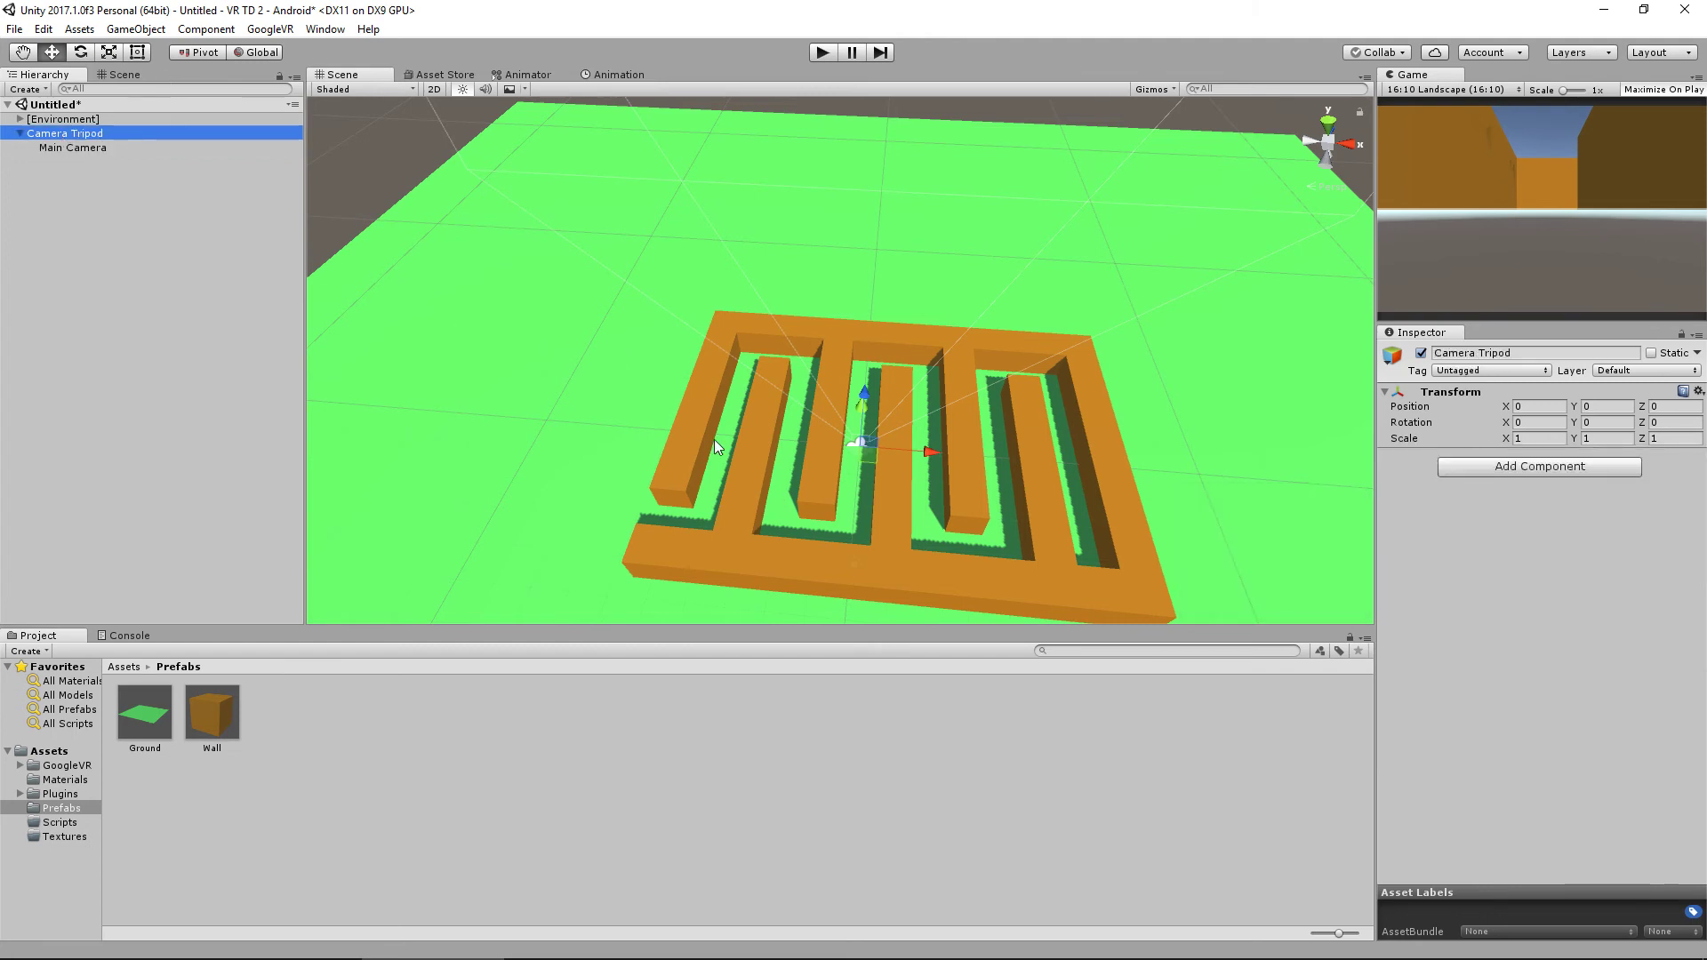
pyautogui.keyDown('alt'); pyautogui.moveTo(979, 473); pyautogui.dragTo(946, 206); pyautogui.keyUp('alt')
pyautogui.moveTo(947, 206); pyautogui.dragTo(963, 358, button='middle')
pyautogui.press('e')
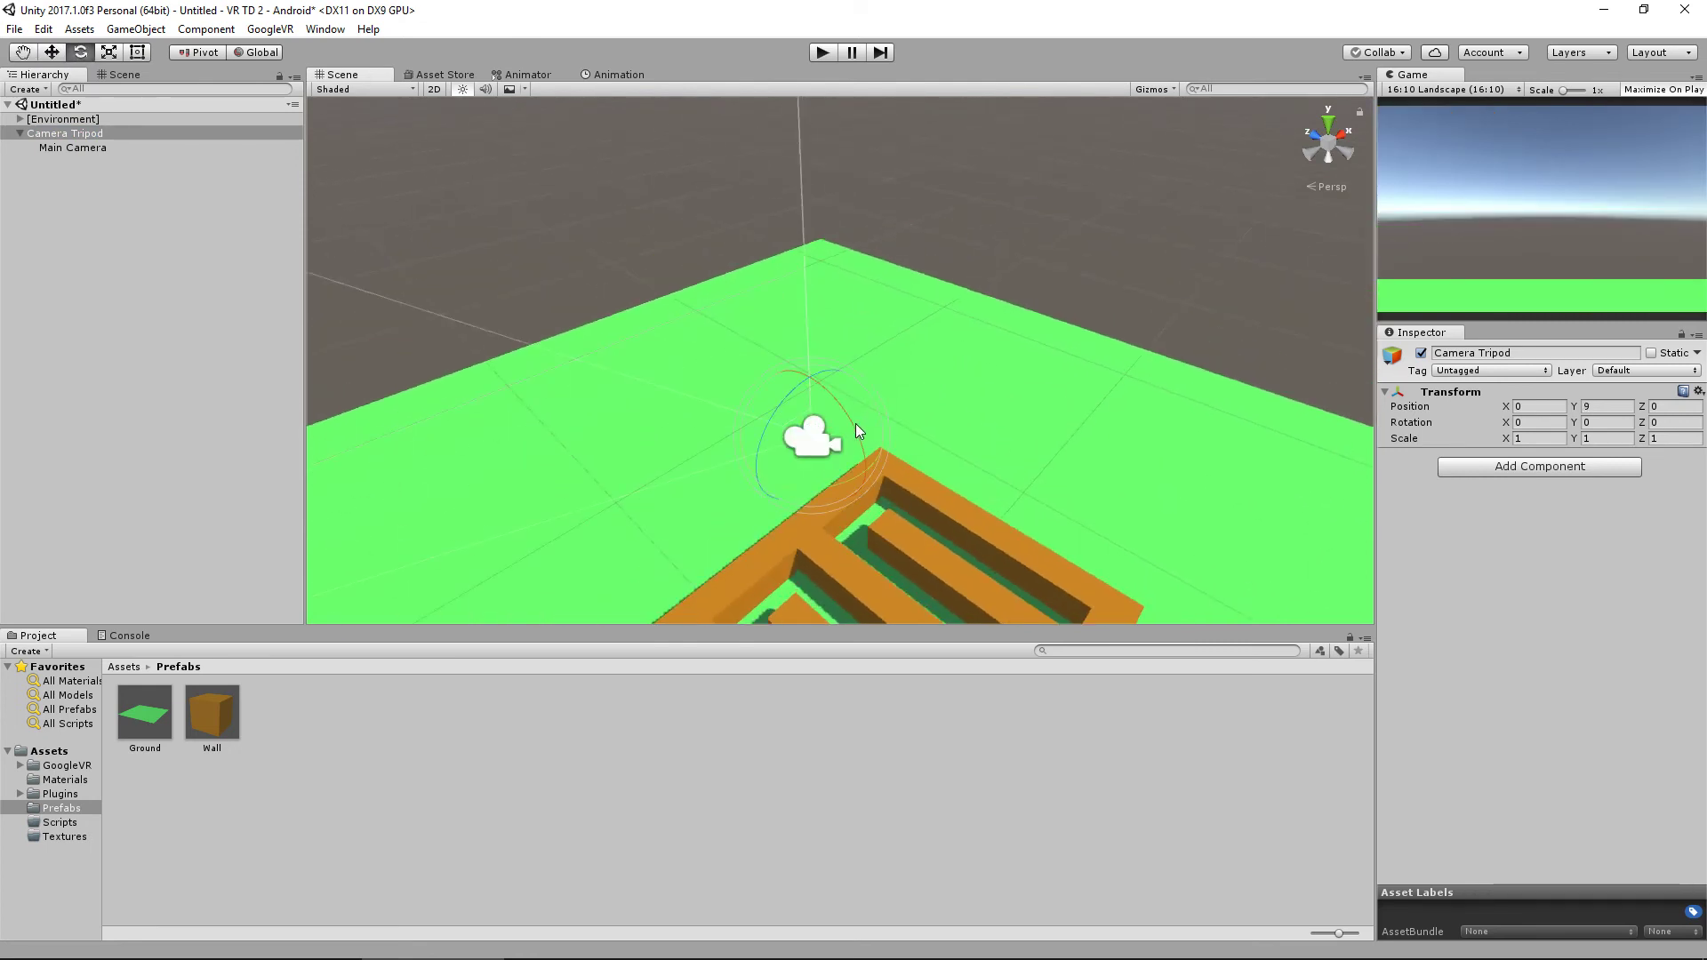
pyautogui.moveTo(856, 429); pyautogui.dragTo(787, 210)
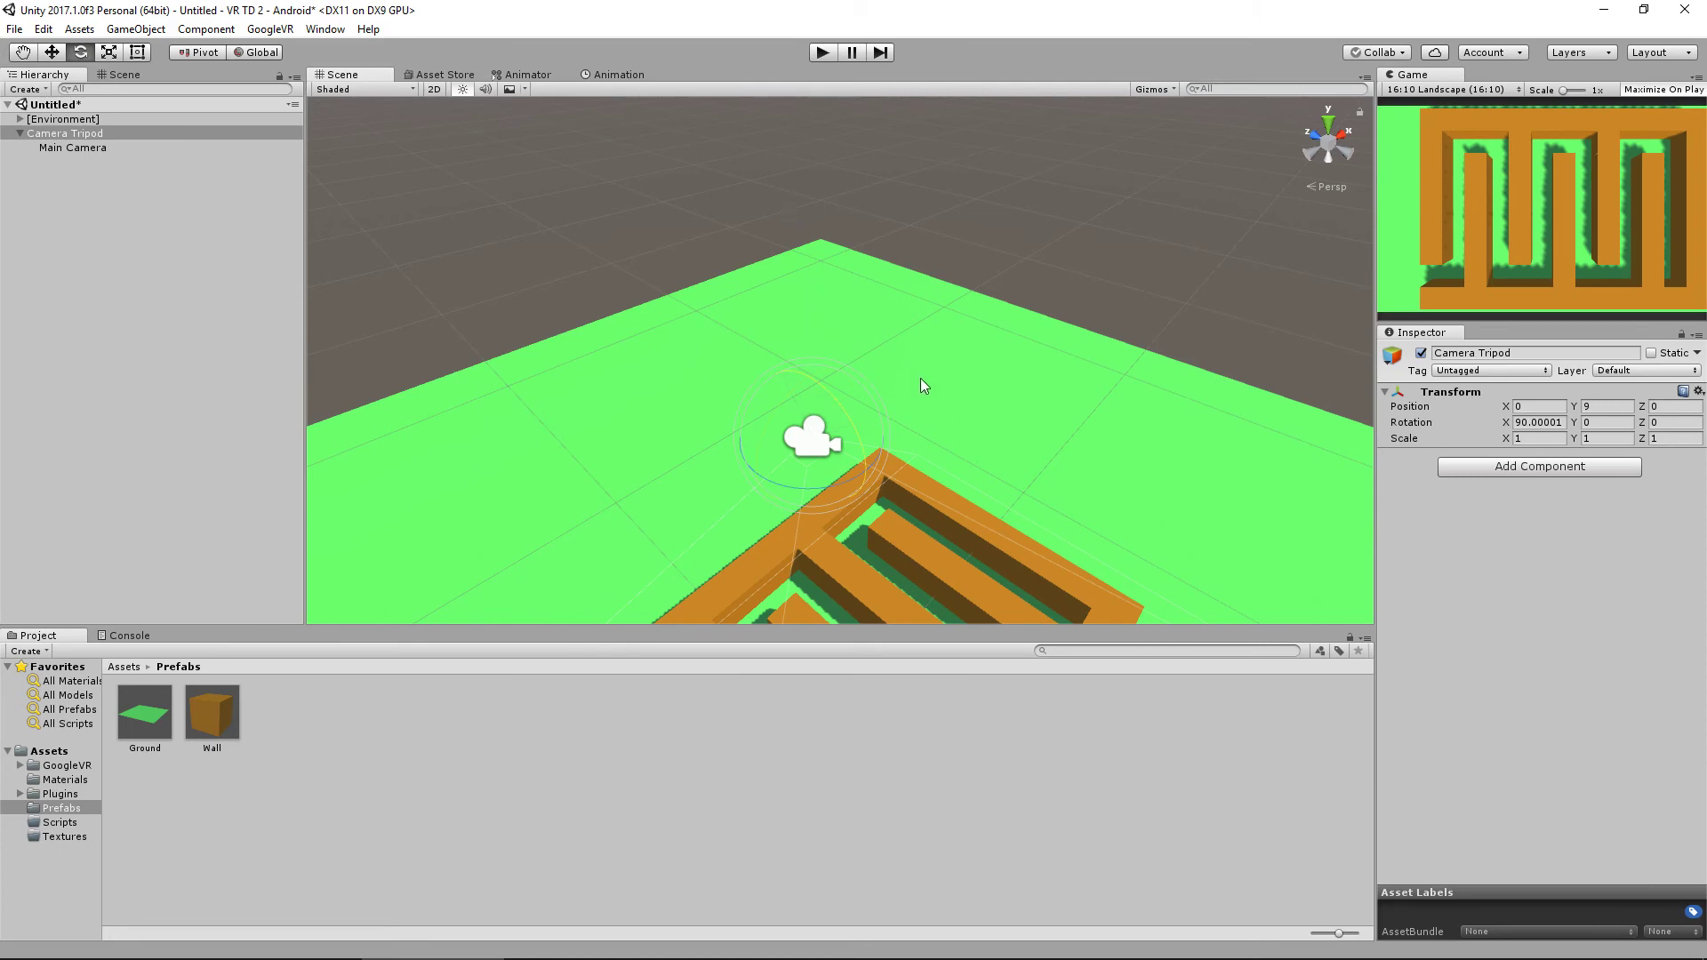
pyautogui.press('w')
pyautogui.keyDown('ctrl'); pyautogui.moveTo(811, 377); pyautogui.dragTo(812, 348); pyautogui.keyUp('ctrl')
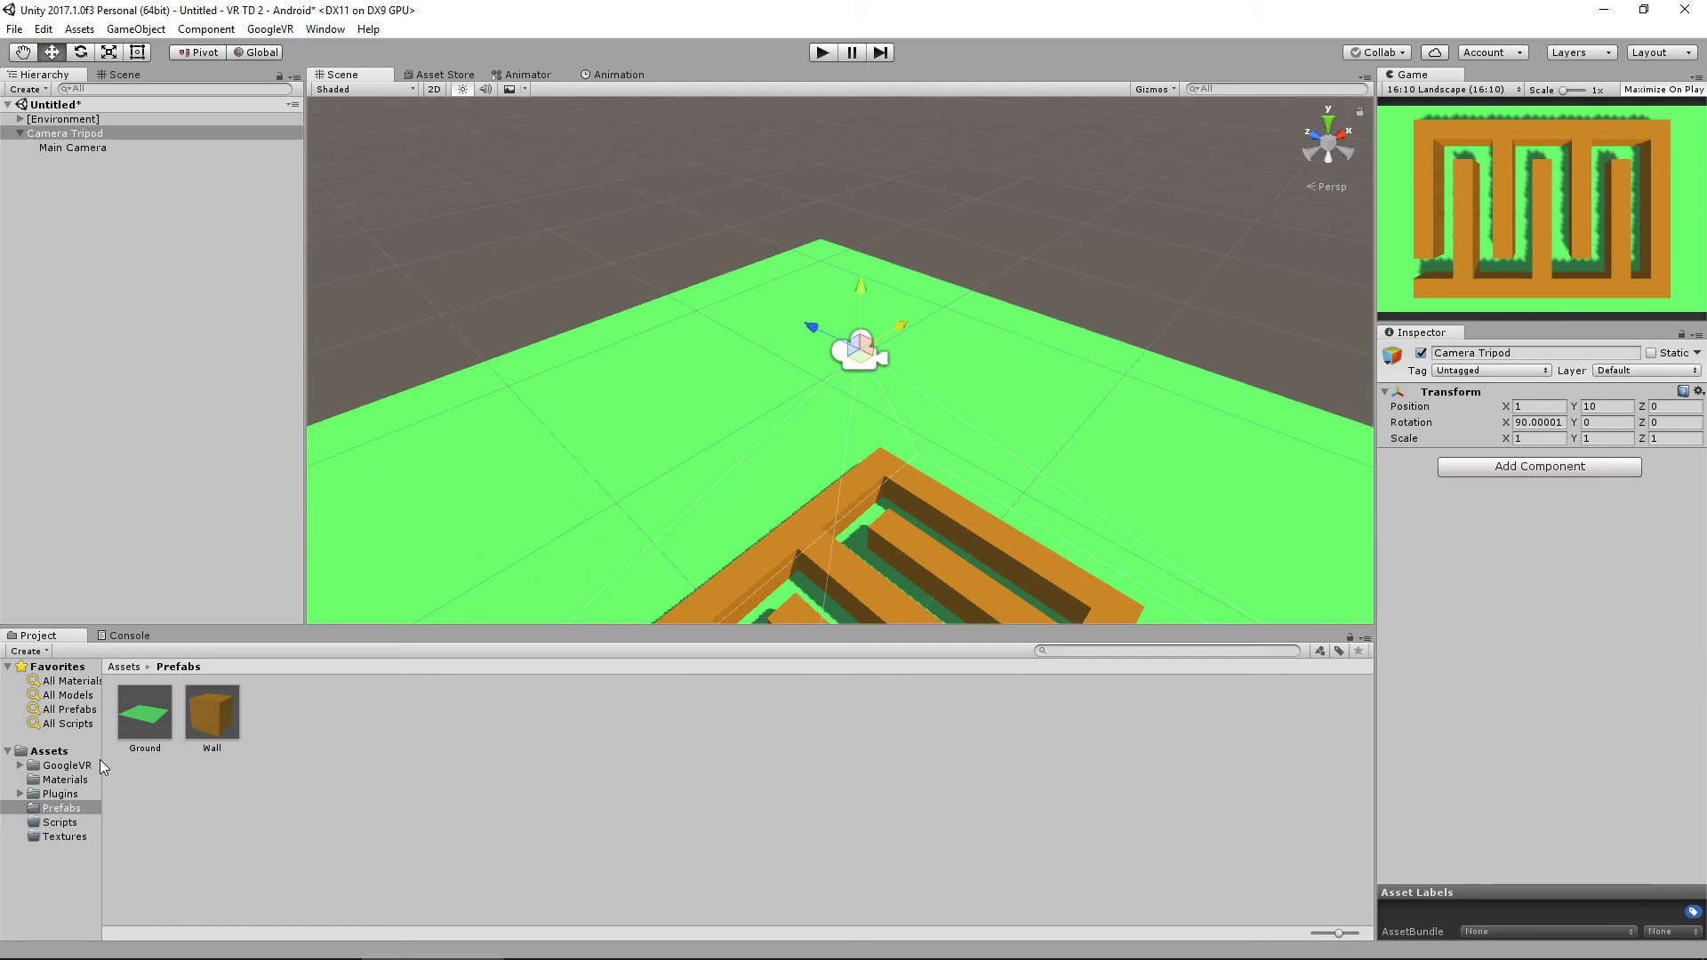
# Add the GvrEditorEmulator prefab from GoogleVR's Prefabs folder to the scene root and assign Main Camera as its camera.
pyautogui.click(66, 765)
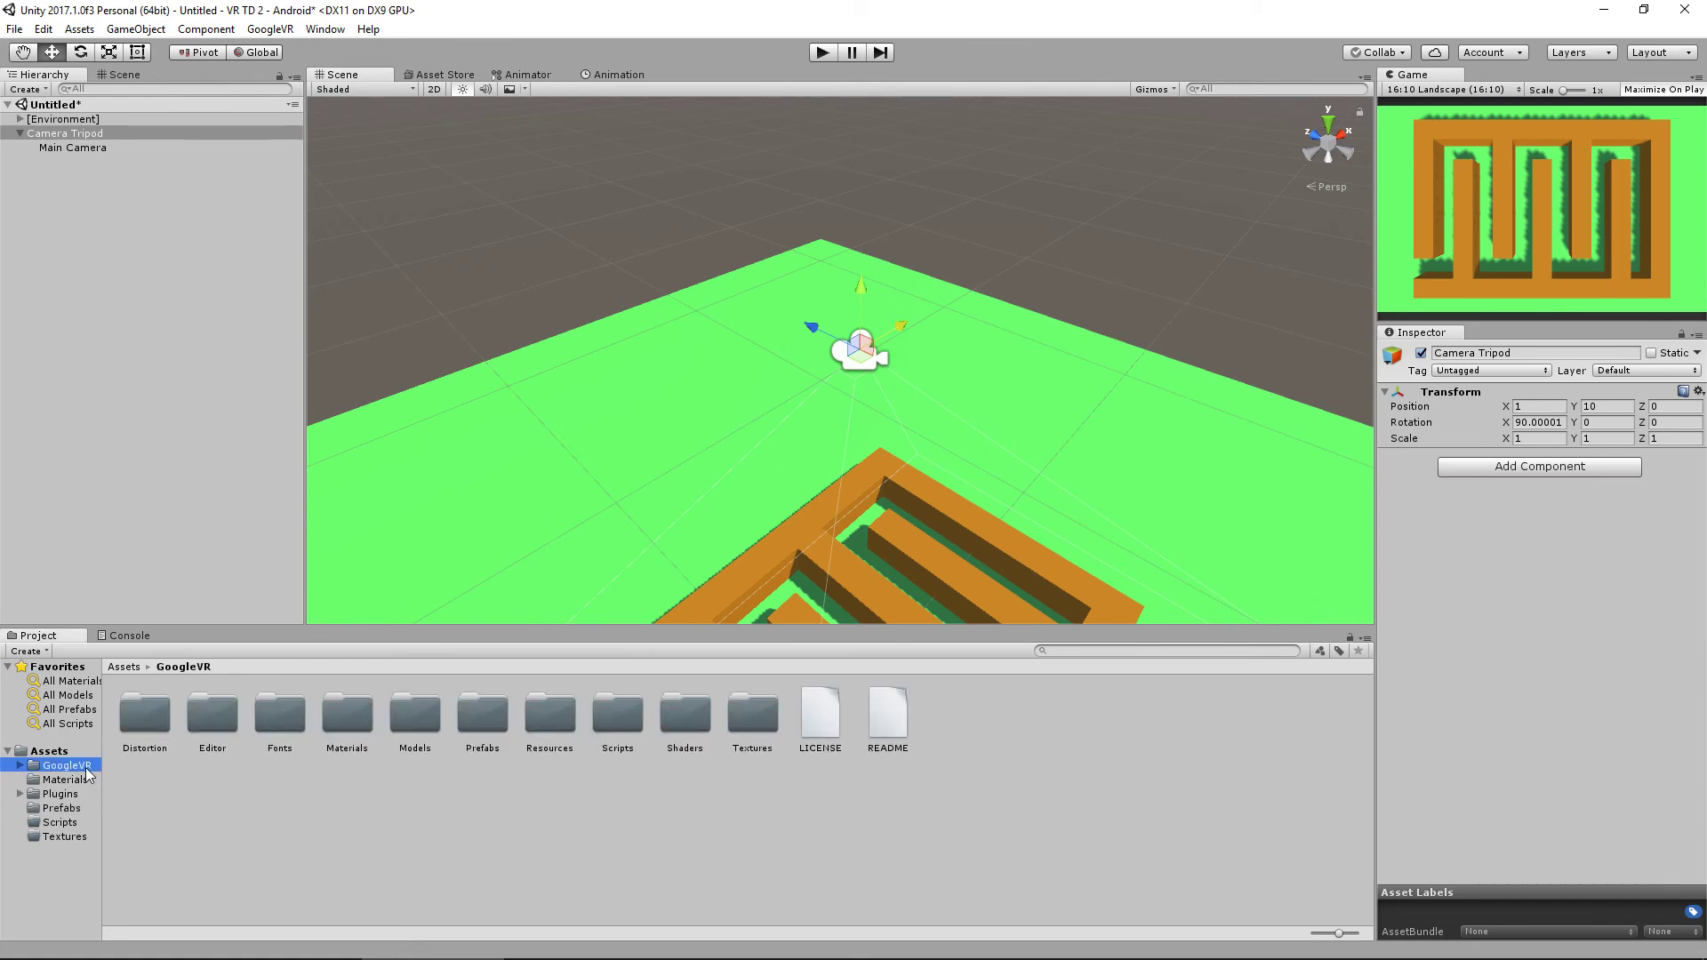
pyautogui.doubleClick(494, 723)
pyautogui.click(498, 719)
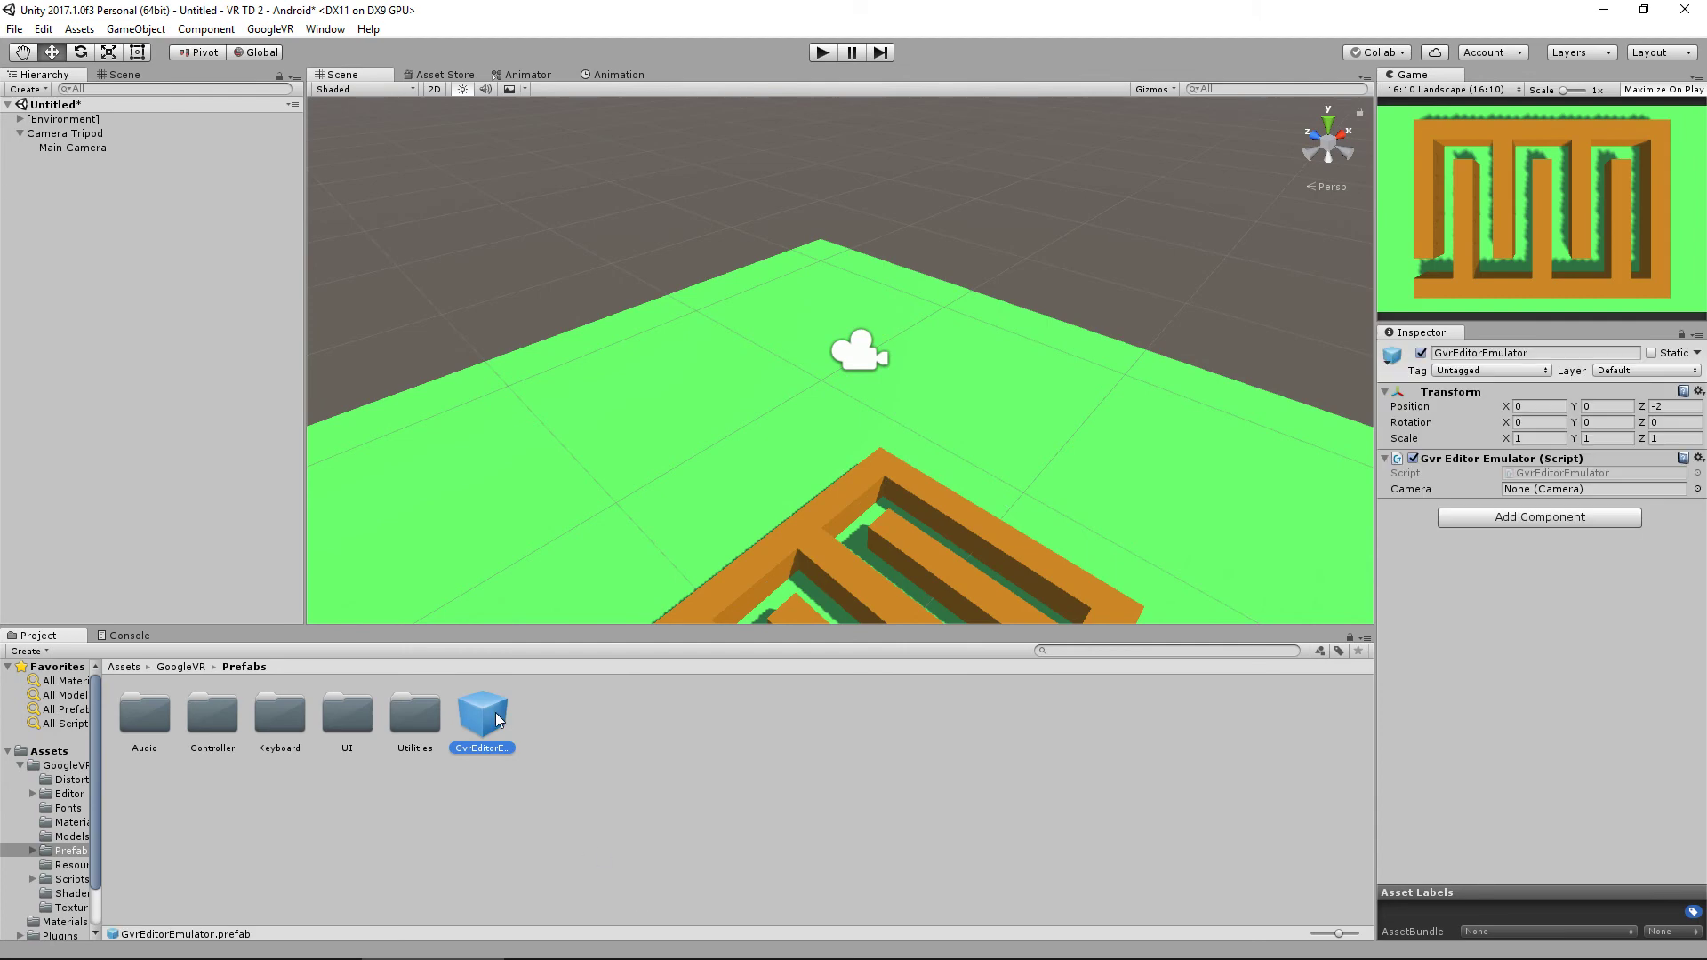
pyautogui.moveTo(496, 720); pyautogui.dragTo(169, 318)
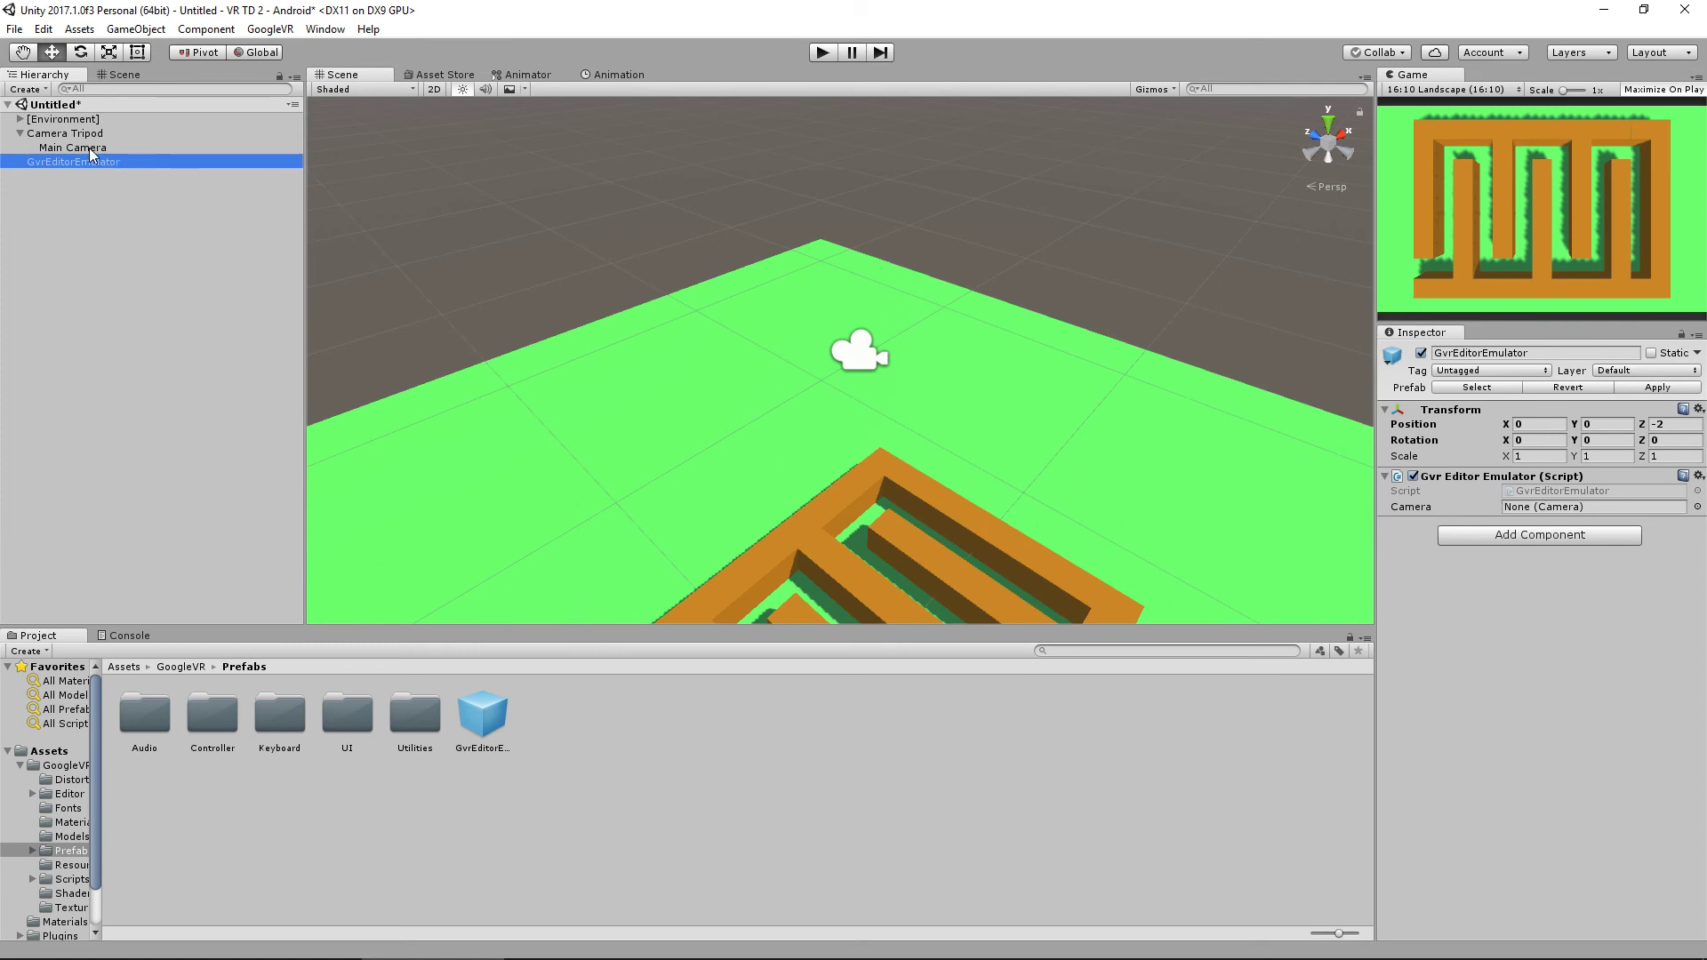
pyautogui.moveTo(121, 150); pyautogui.dragTo(1573, 510)
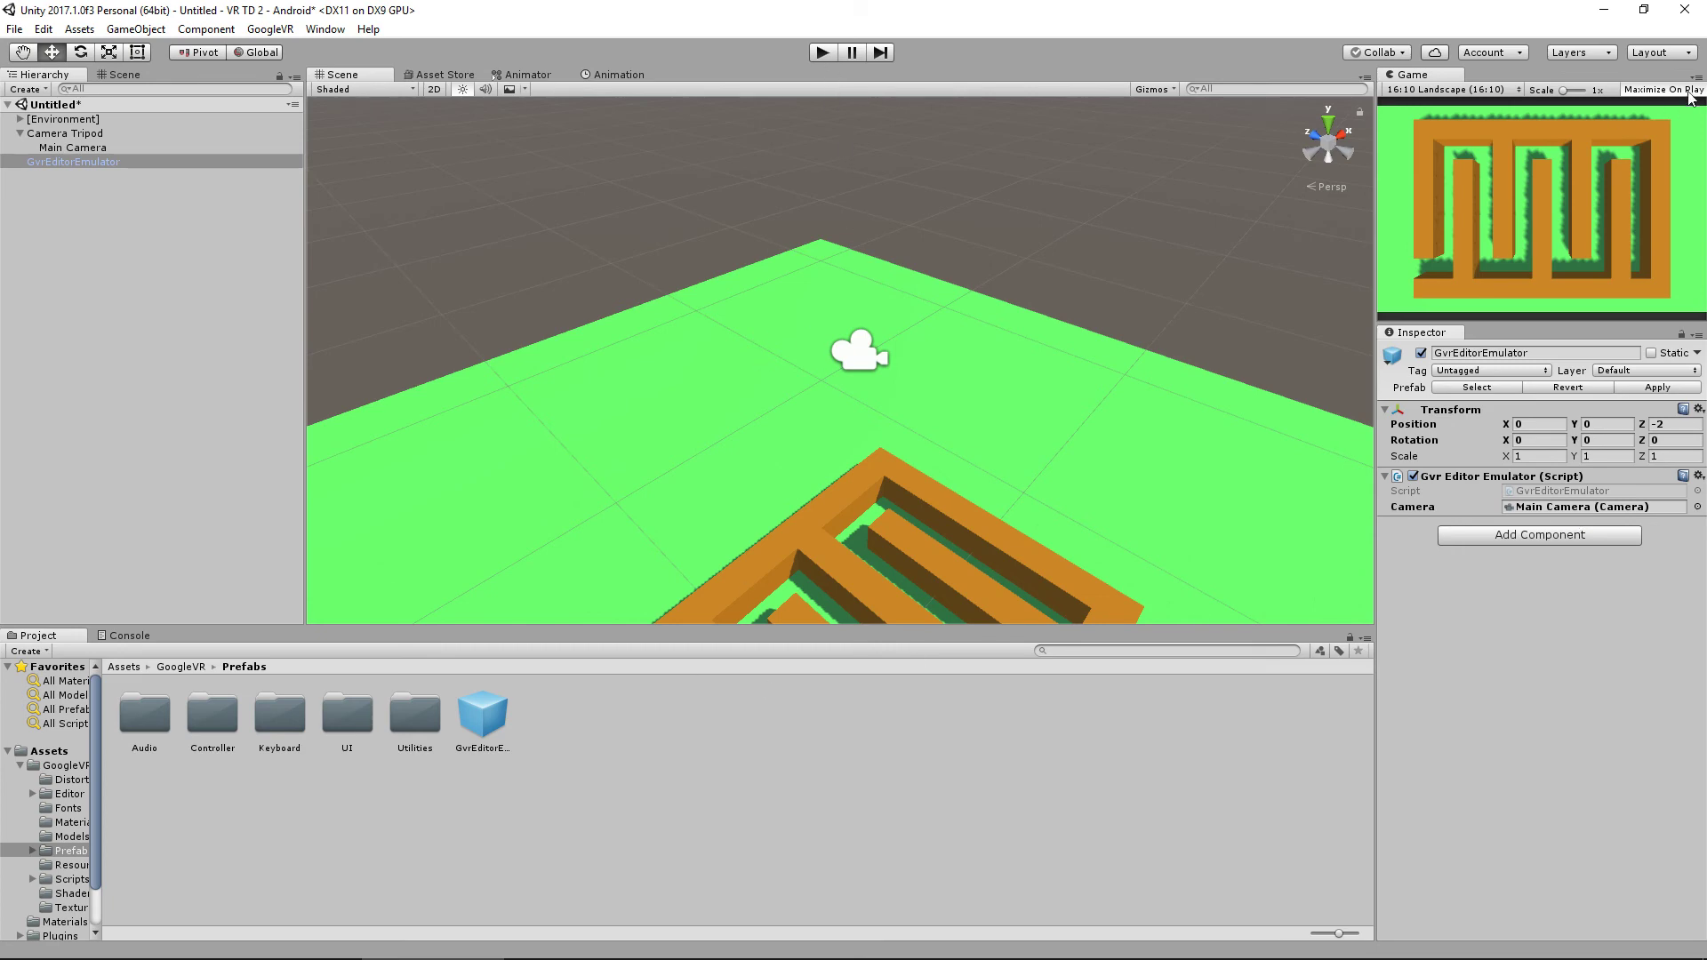
# Run the scene, test the emulated head rotation and tilt over the maze, and stop it.
pyautogui.click(823, 52)
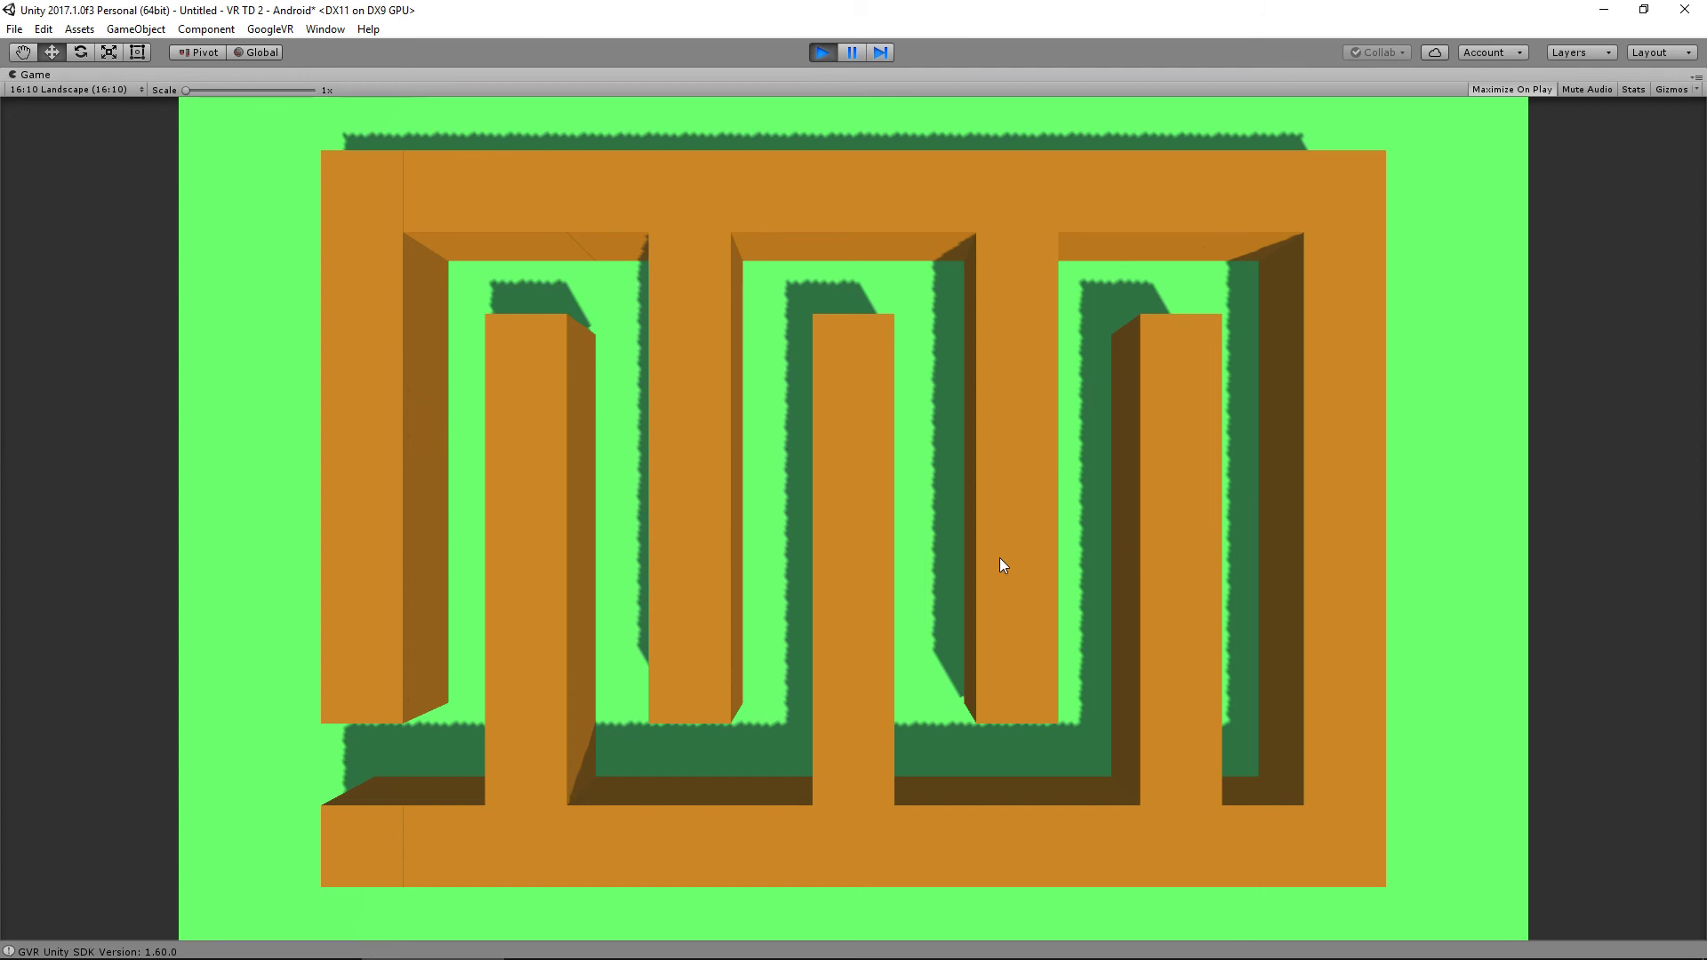
pyautogui.press('alt')
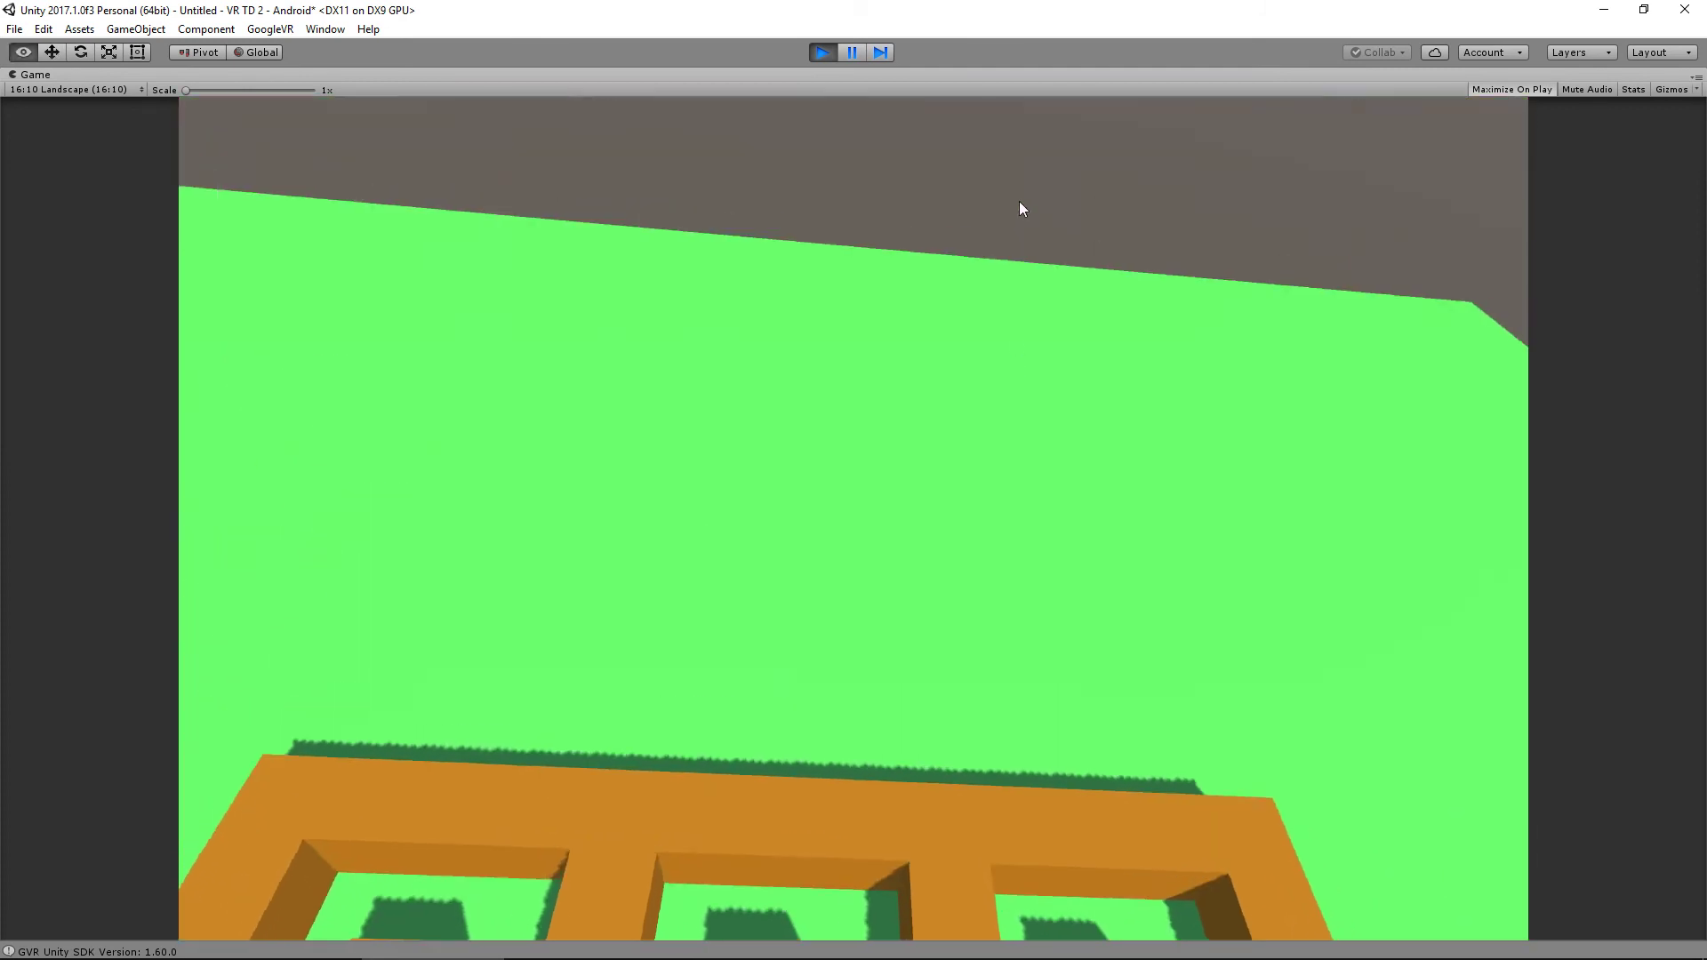
pyautogui.moveTo(985, 318)
pyautogui.moveTo(1006, 560)
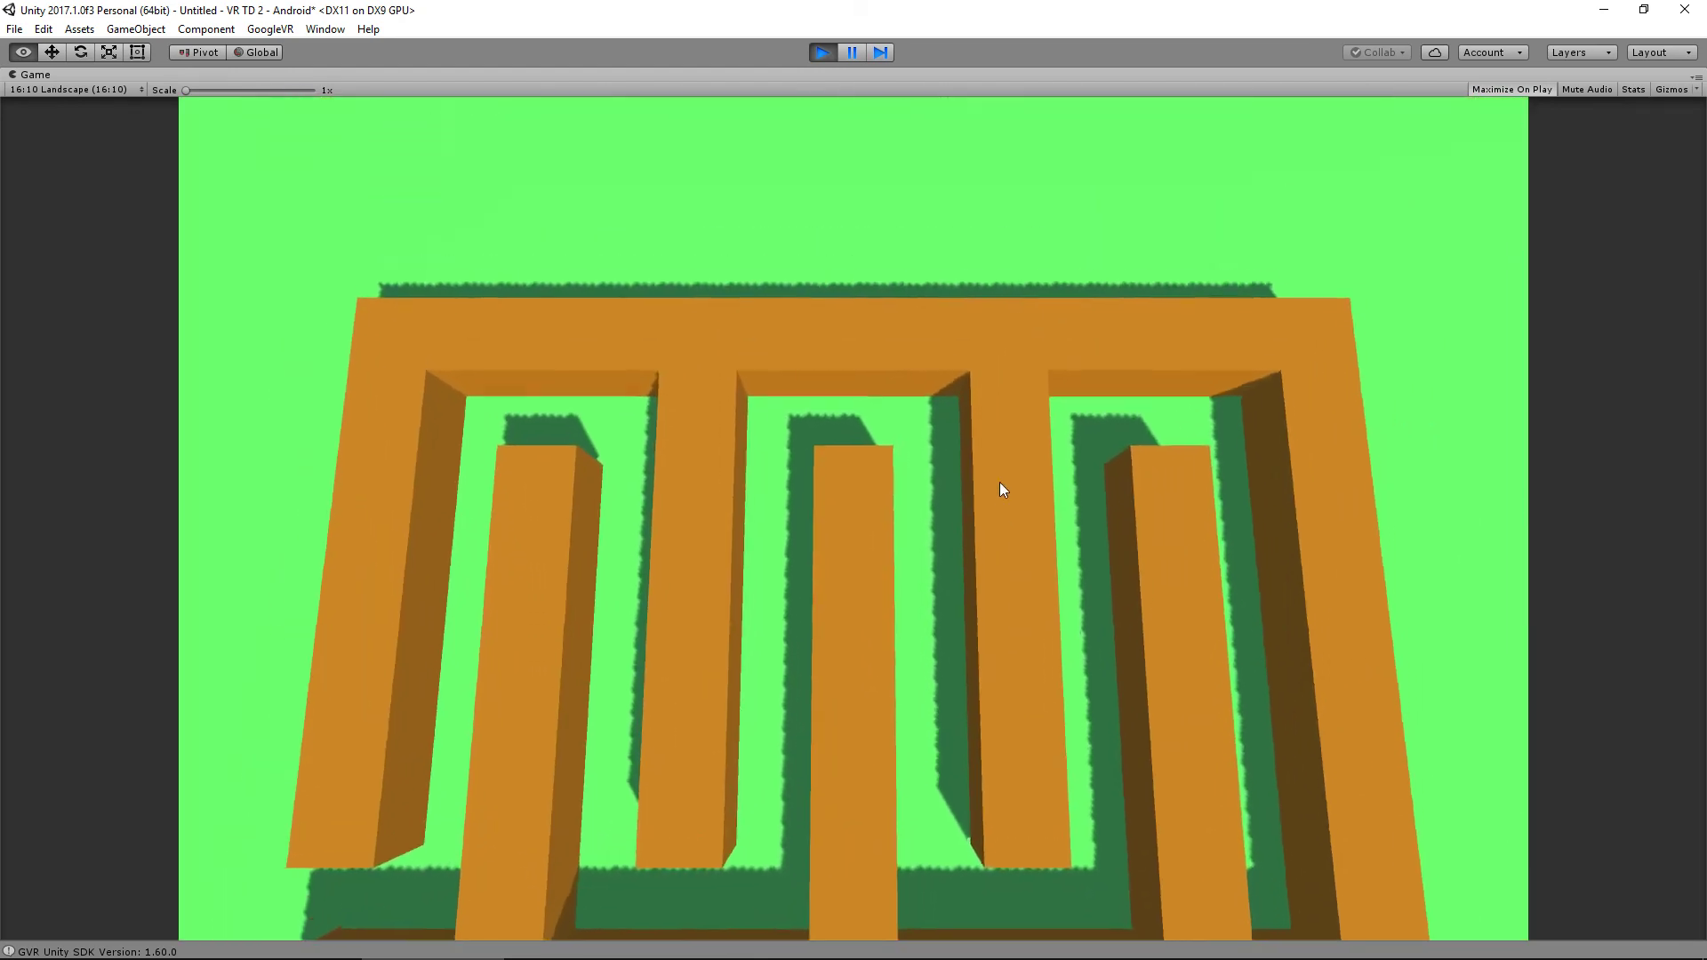
pyautogui.moveTo(1044, 360)
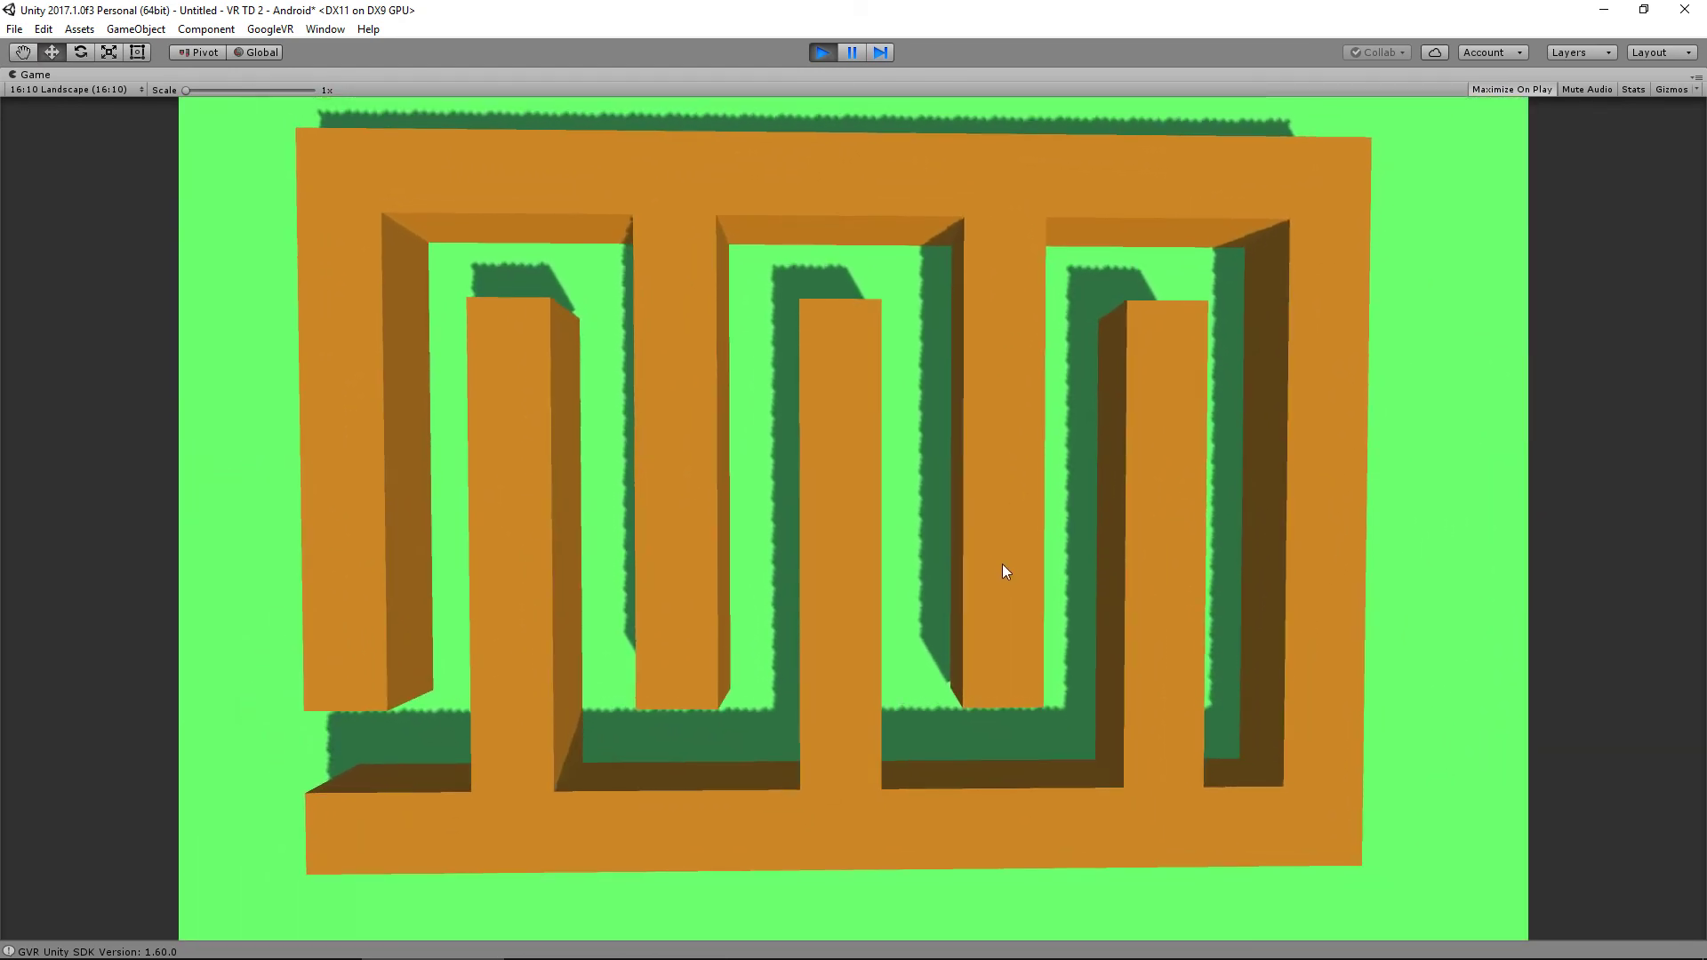
pyautogui.moveTo(1060, 546)
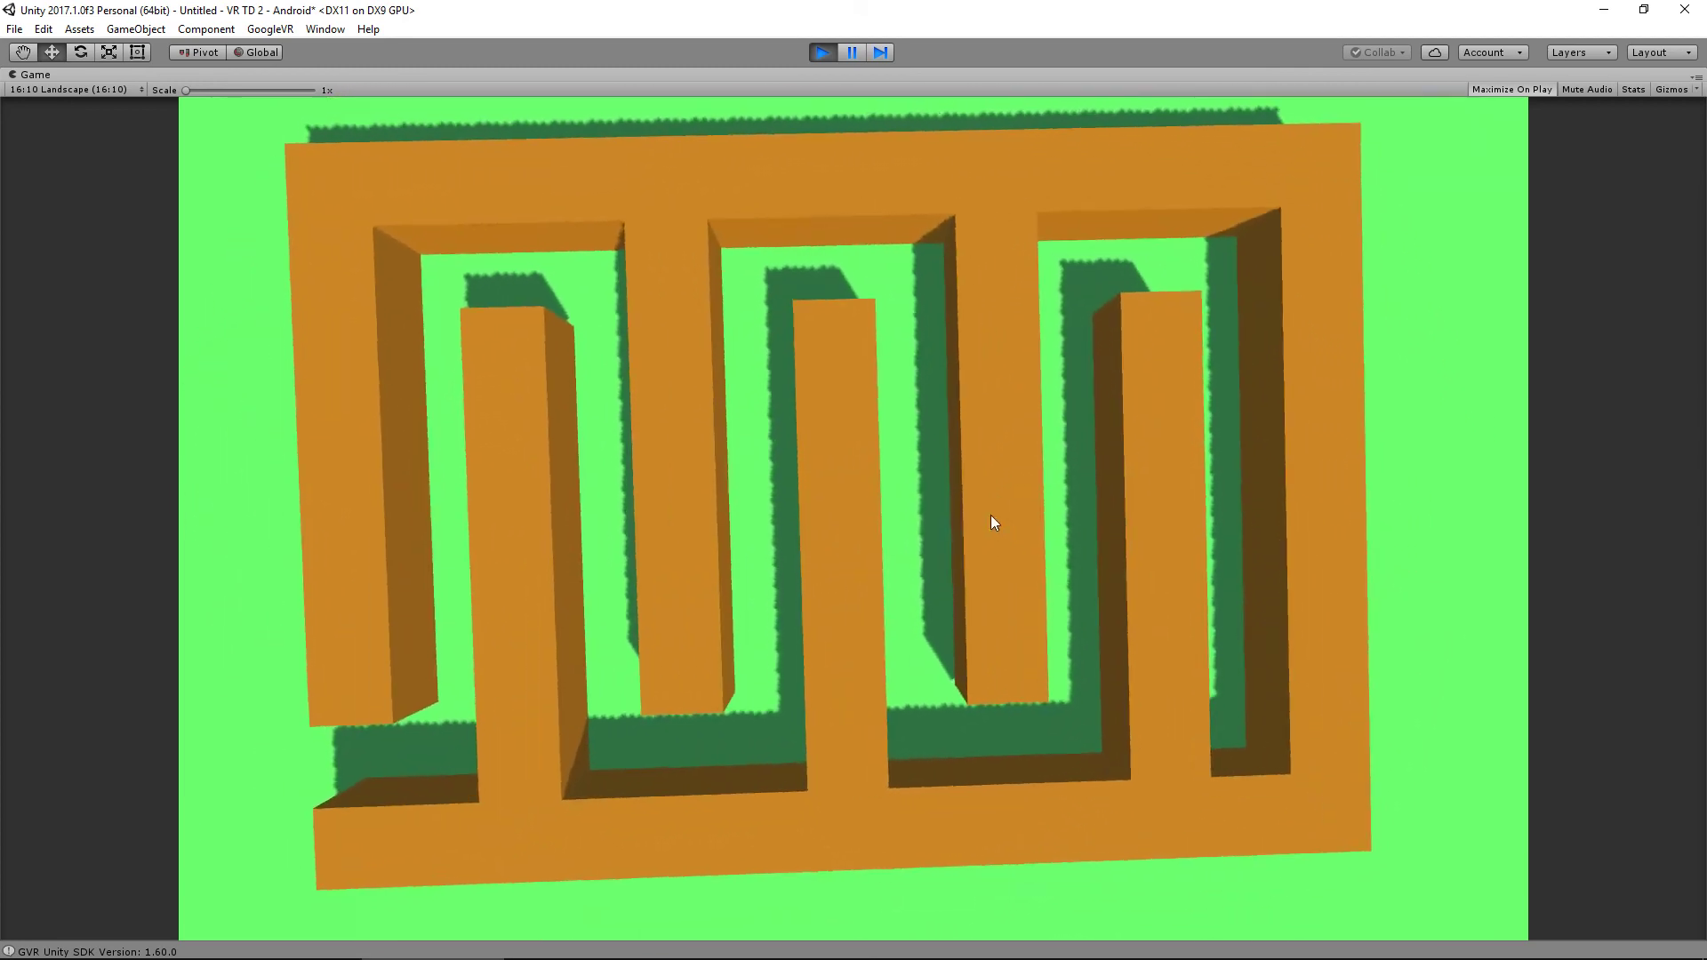
pyautogui.hotkey('ctrl', 'p')
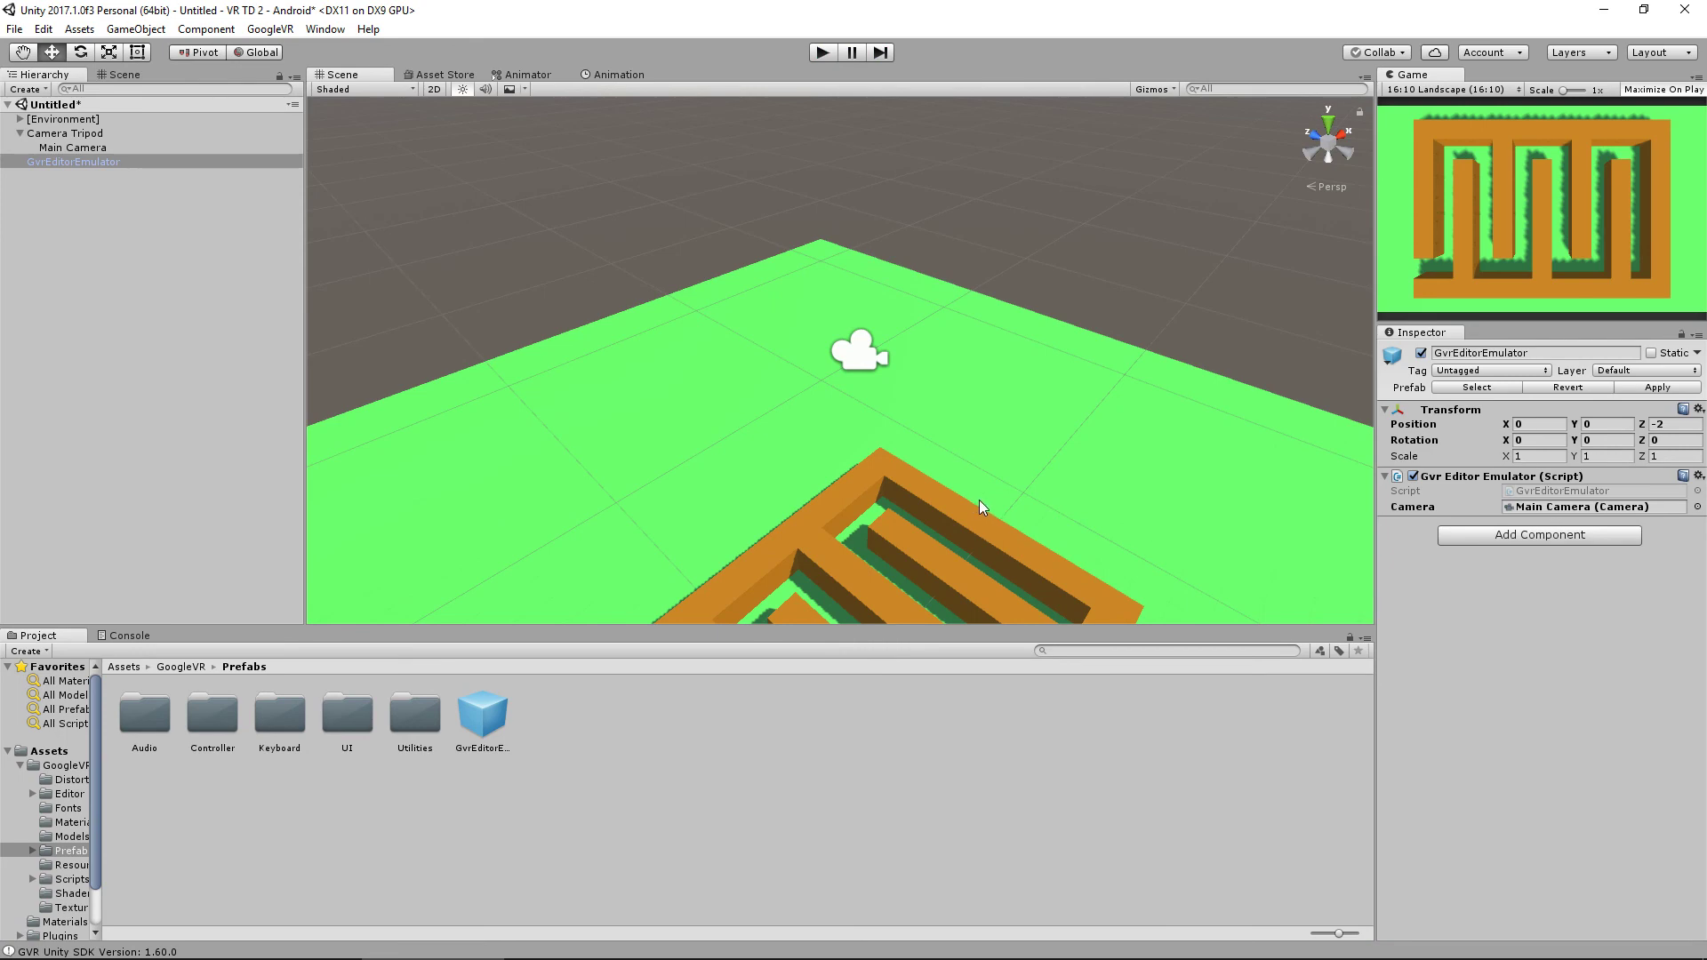
# Set the Camera Tripod's X rotation to 0.
pyautogui.keyDown('alt'); pyautogui.moveTo(979, 499); pyautogui.dragTo(875, 361); pyautogui.keyUp('alt')
pyautogui.click(875, 361)
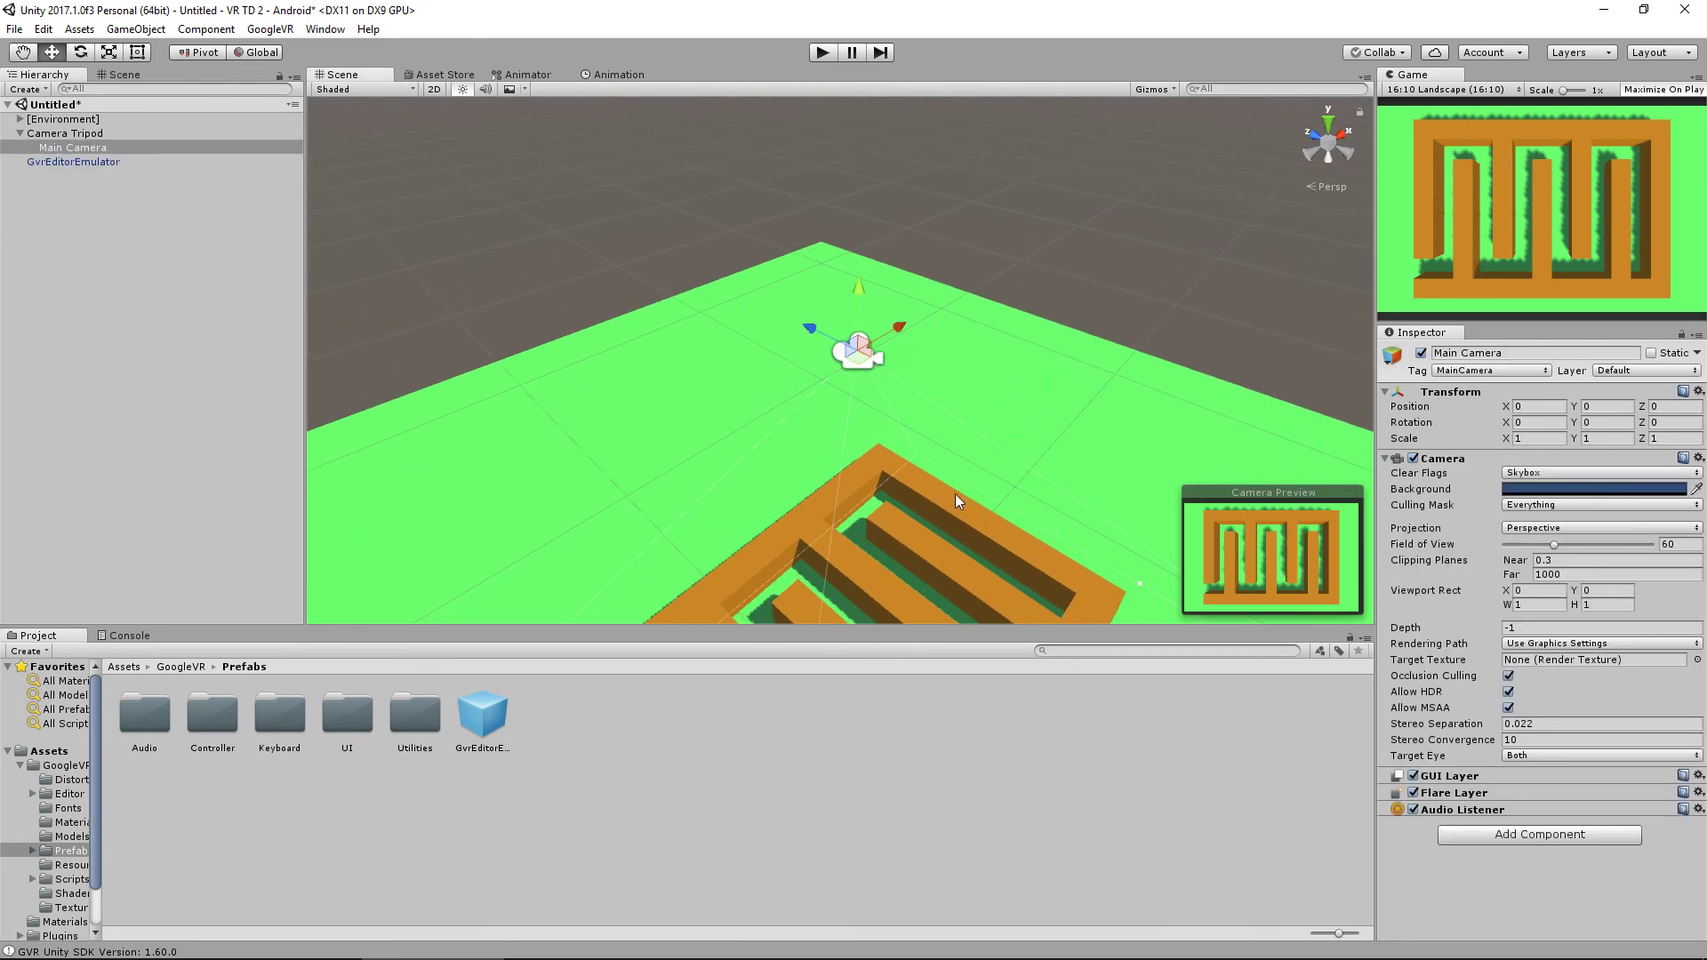
pyautogui.keyDown('alt'); pyautogui.moveTo(955, 493); pyautogui.dragTo(999, 425); pyautogui.keyUp('alt')
pyautogui.click(55, 134)
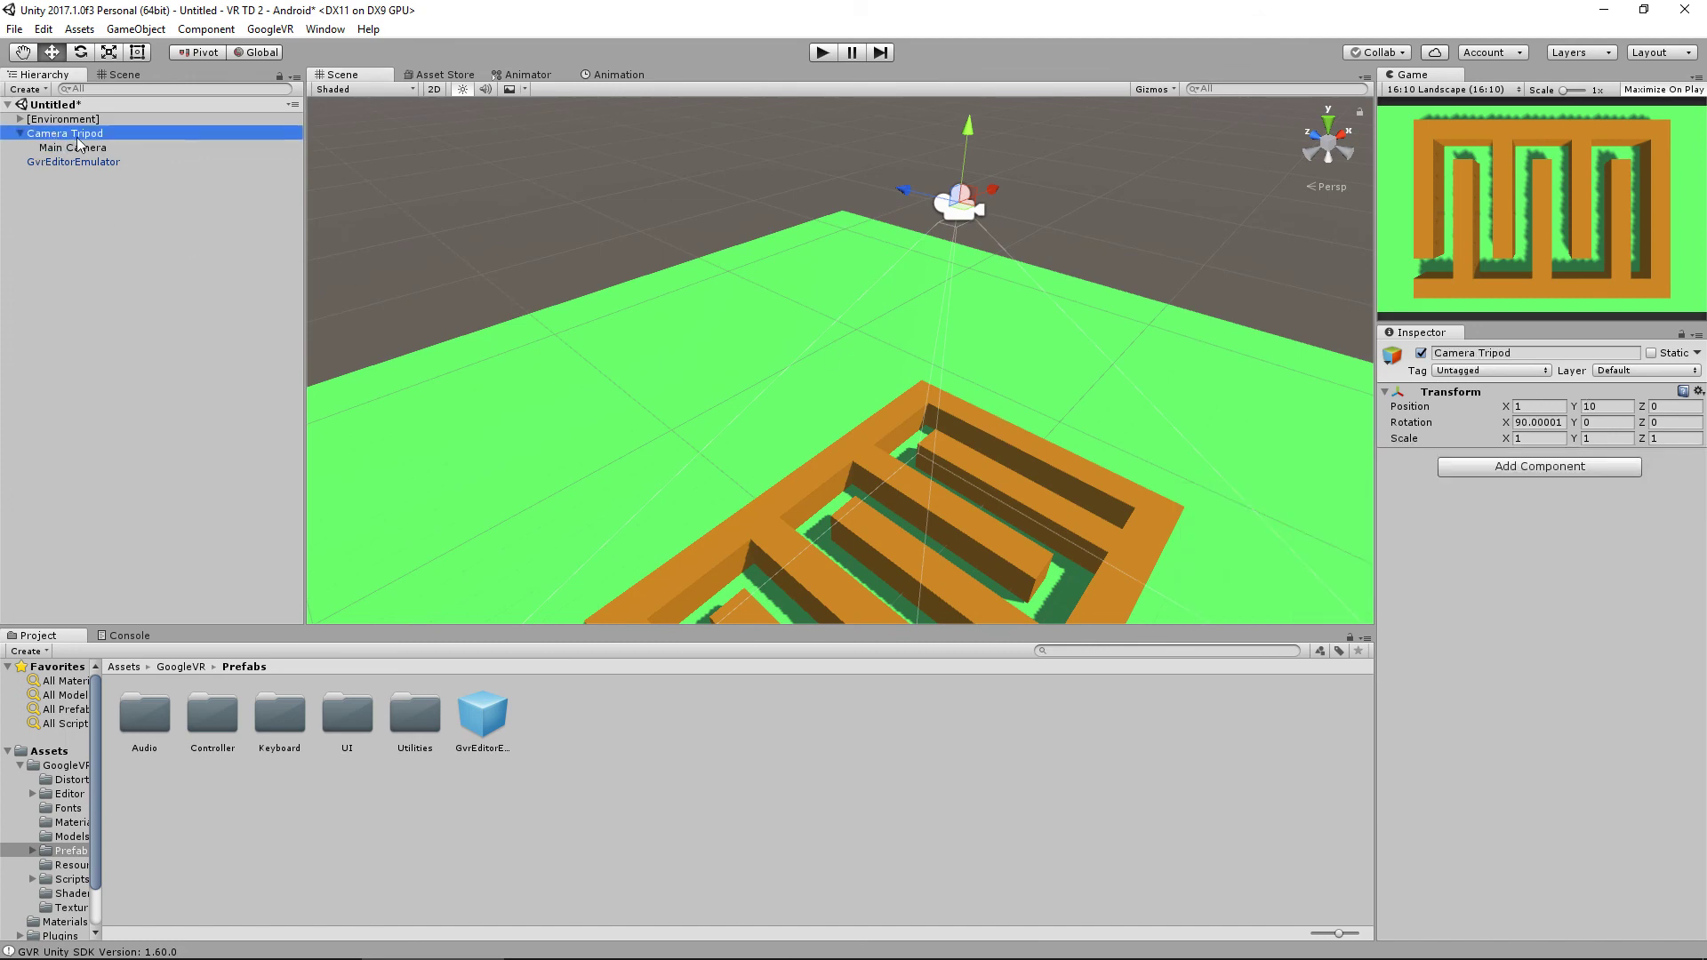
pyautogui.click(1543, 424)
pyautogui.write('0')
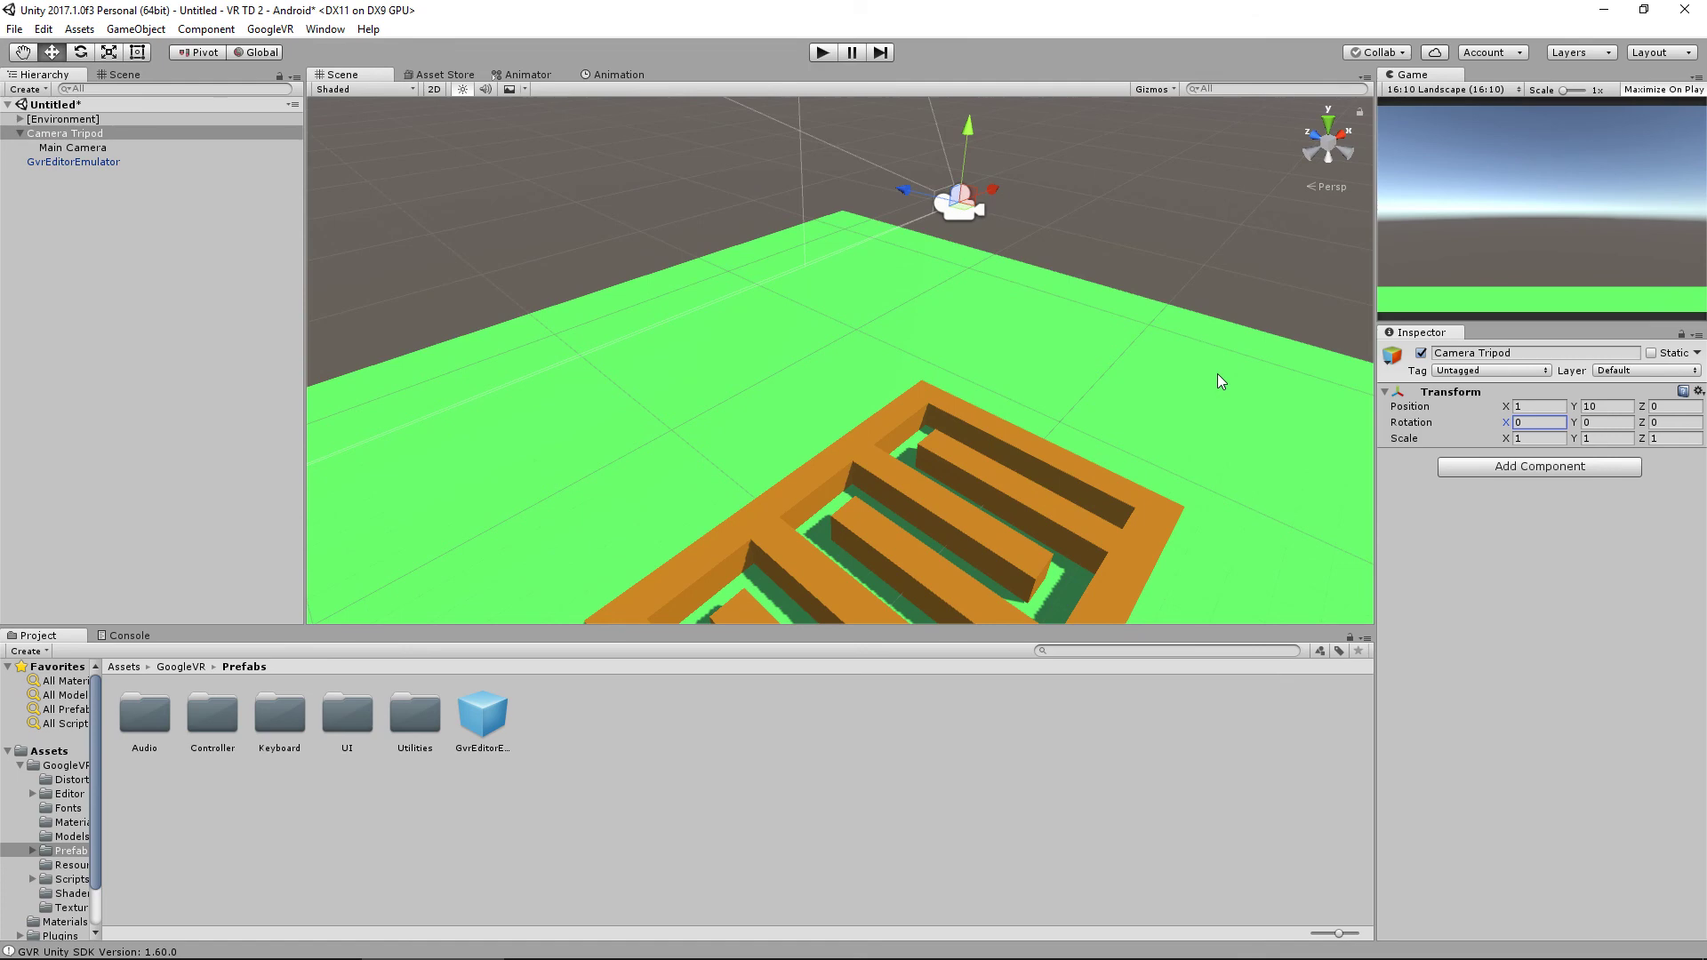
# Run the scene with the level tripod, look down and around at the maze, and stop it.
pyautogui.click(820, 55)
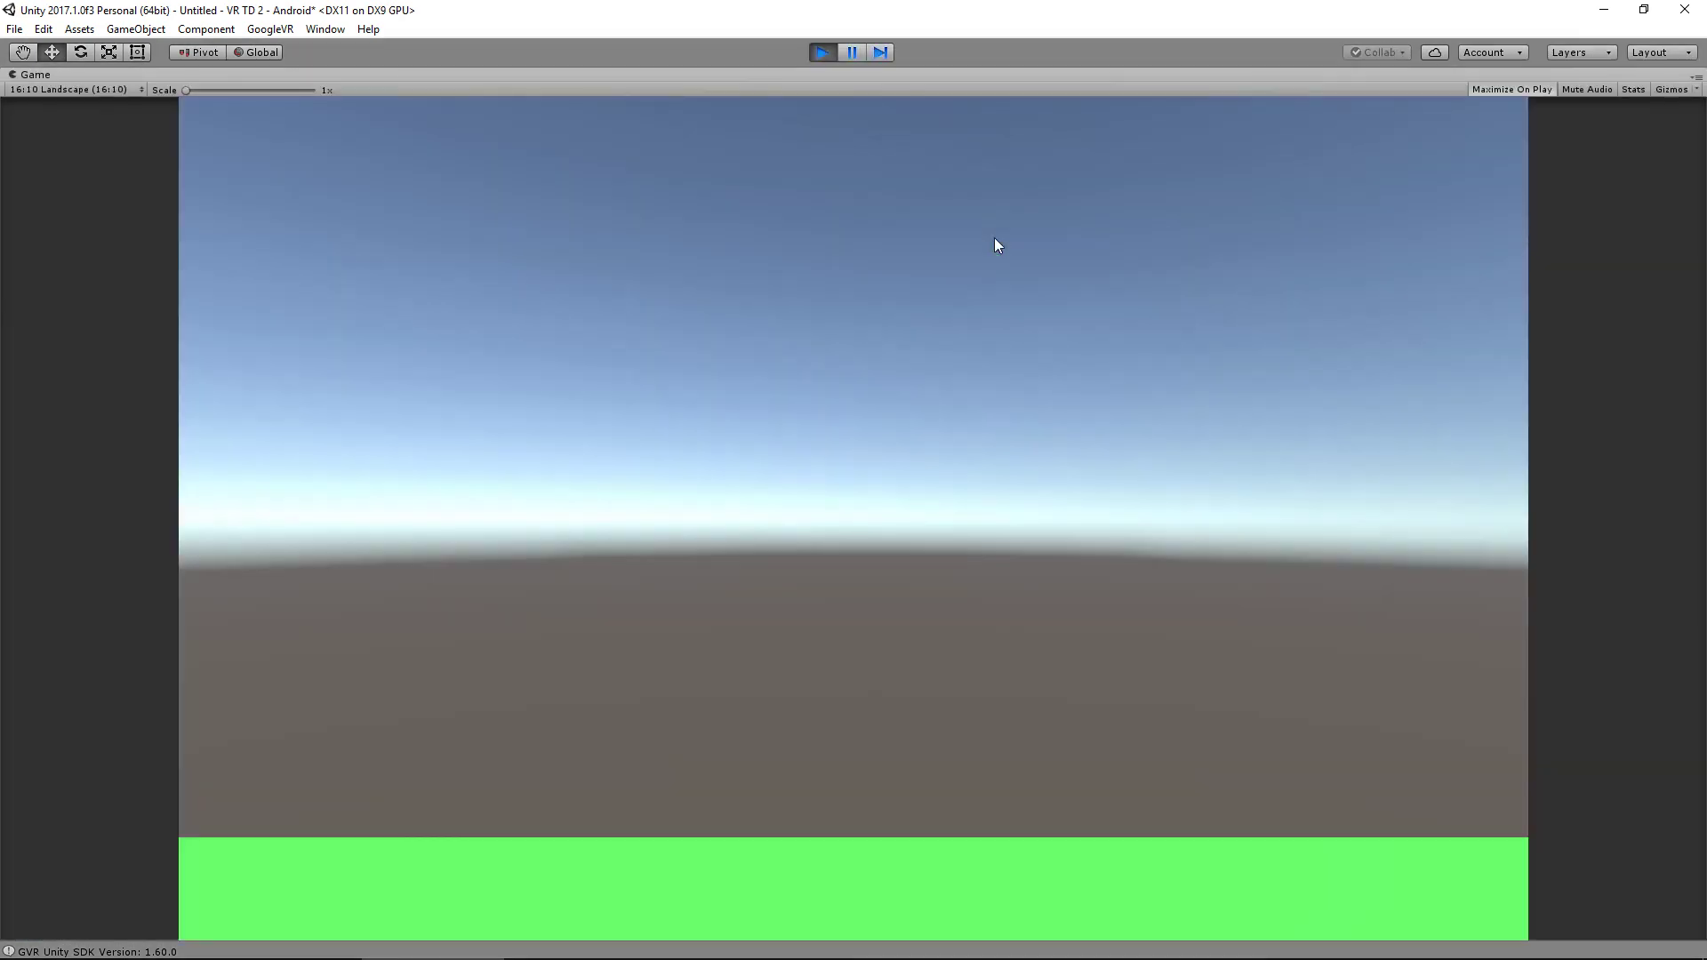
pyautogui.press('alt')
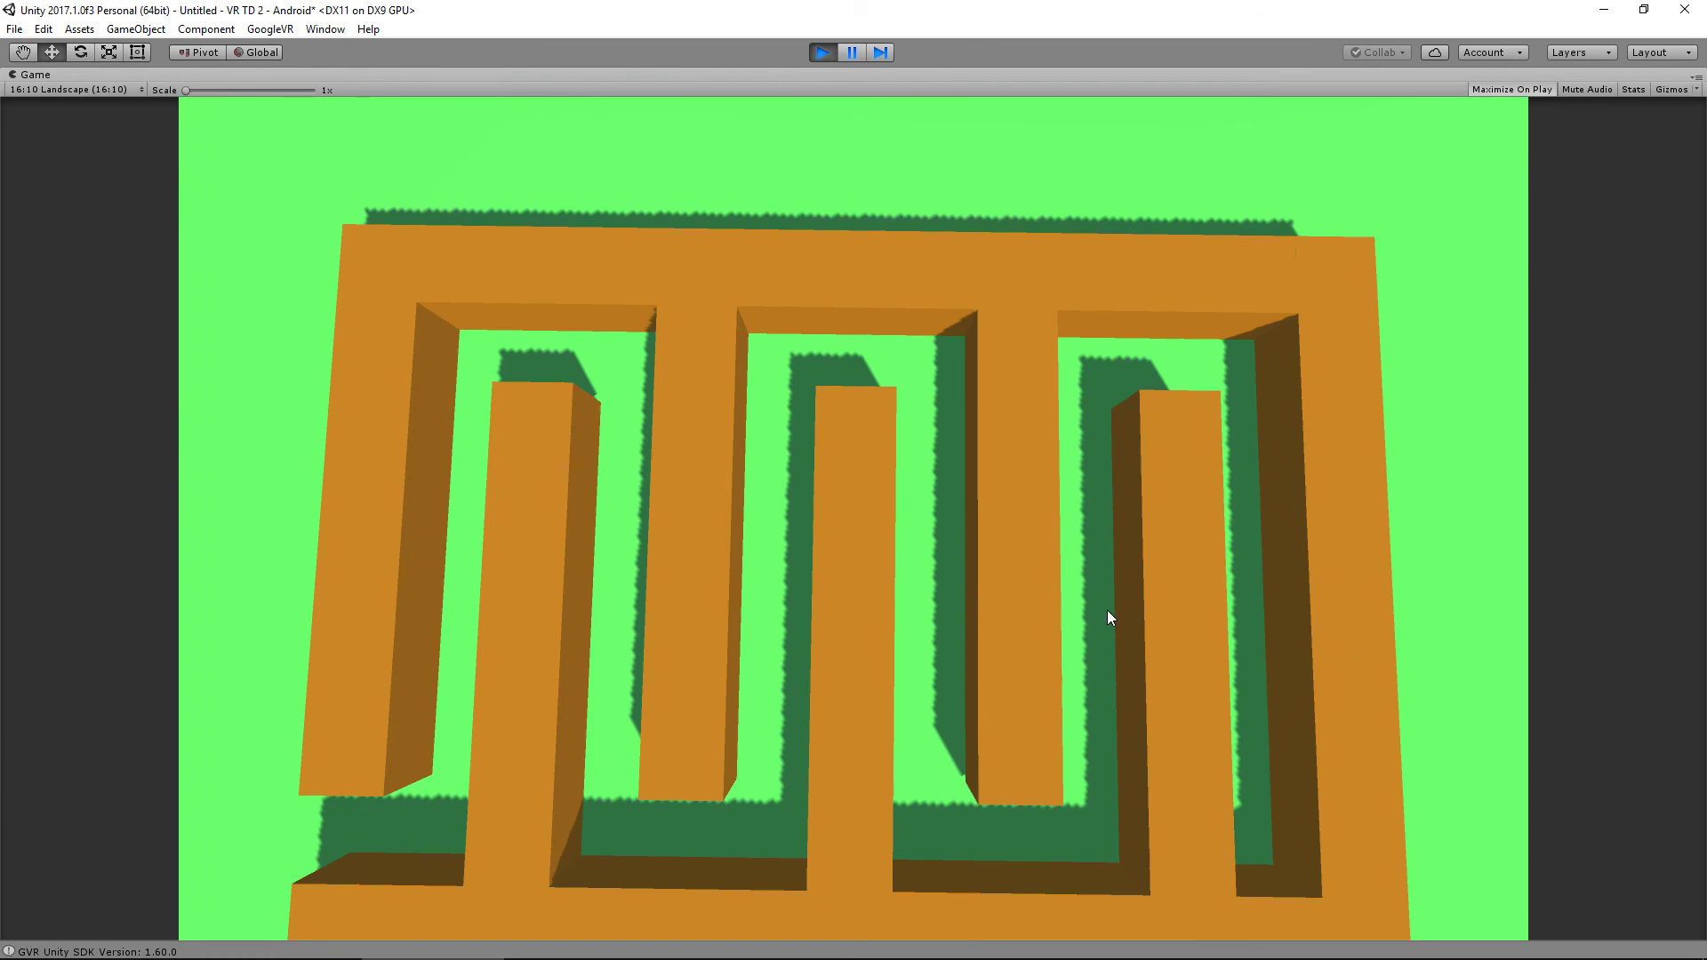
pyautogui.press('alt')
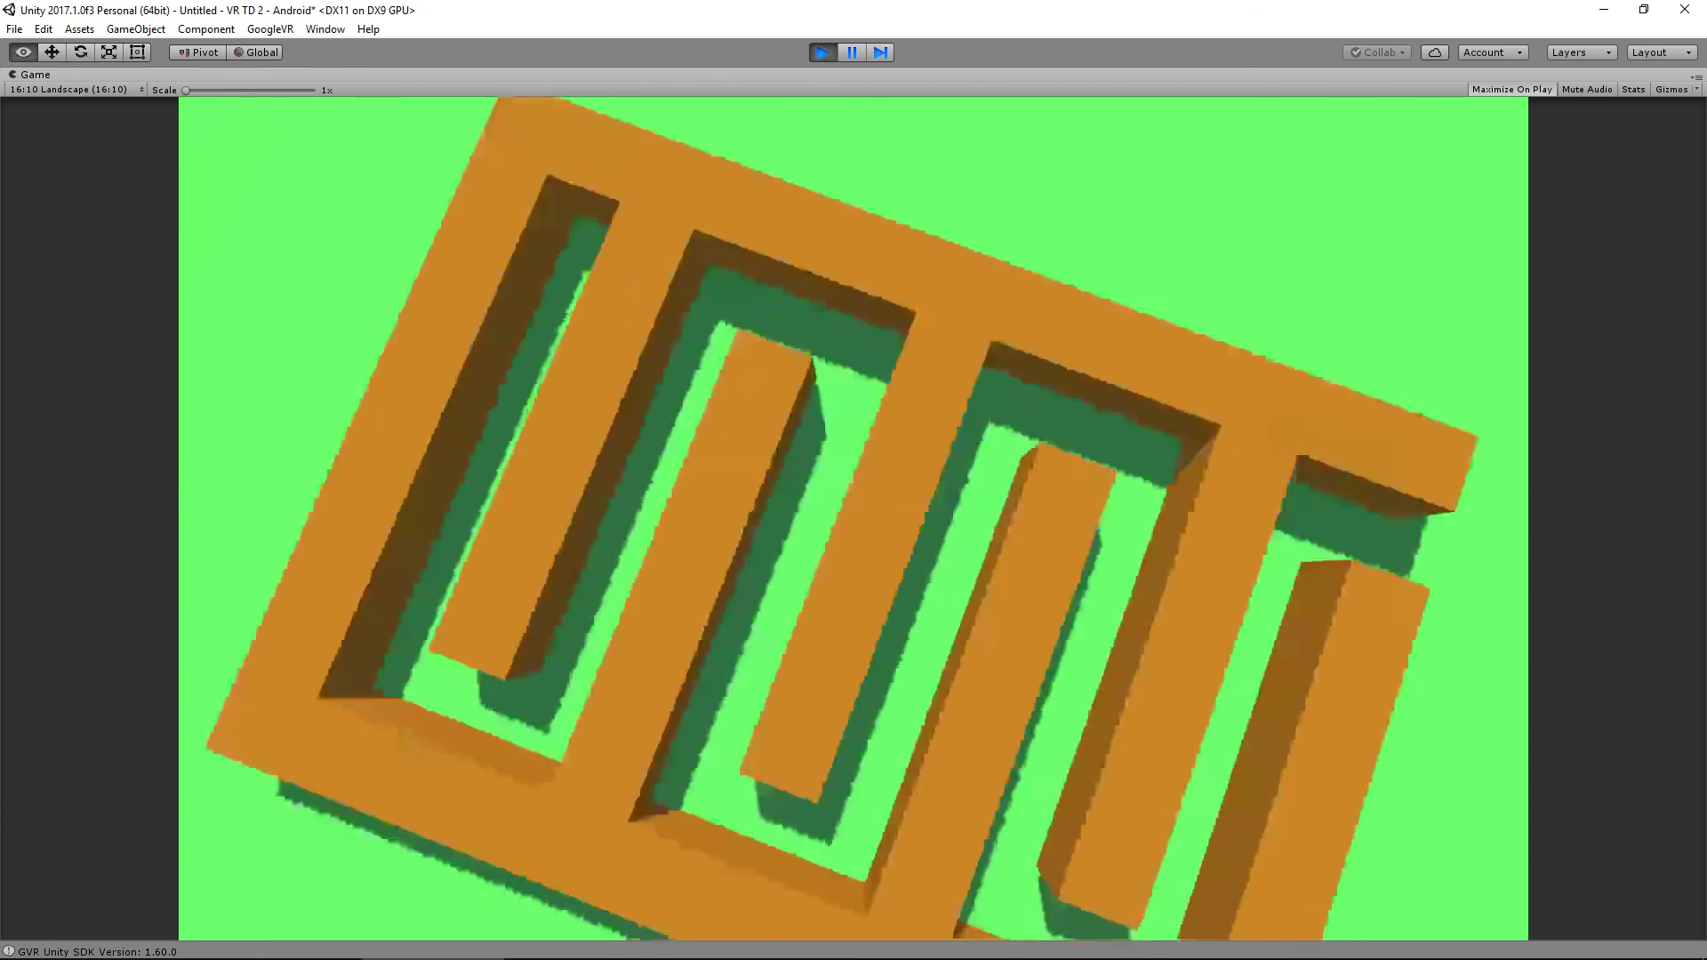
pyautogui.hotkey('ctrl', 'p')
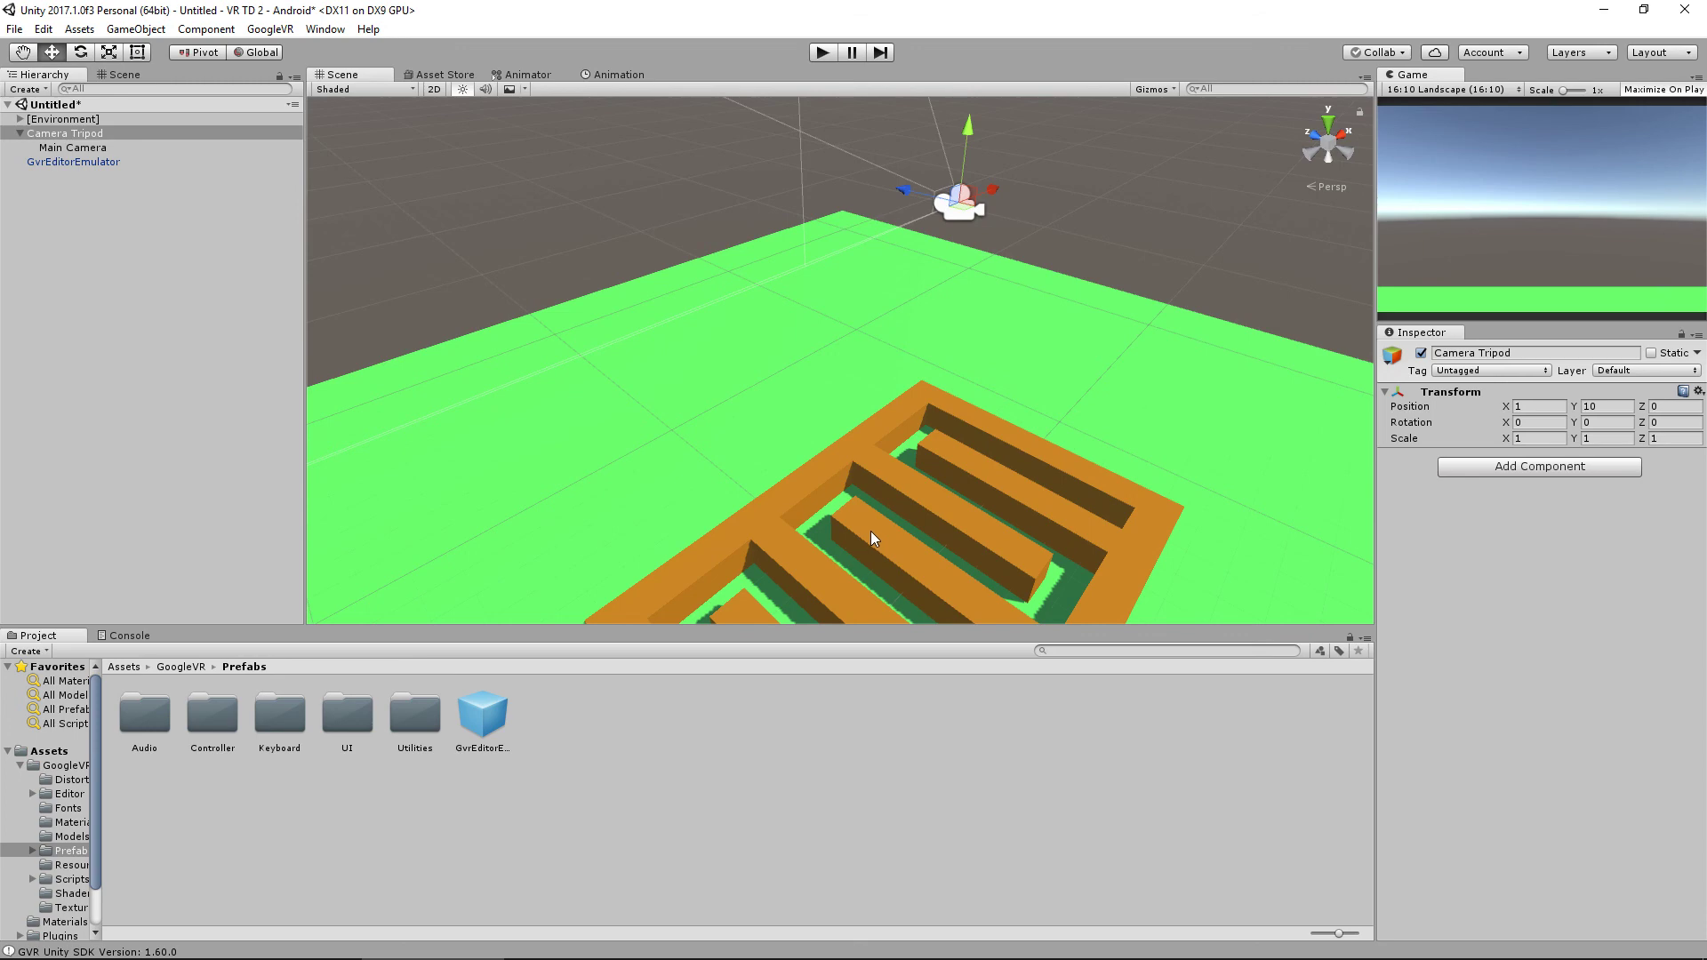
# Add the GvrReticlePointer prefab from GoogleVR's UI prefabs as a child of Main Camera and run the scene to check the reticle.
pyautogui.doubleClick(338, 722)
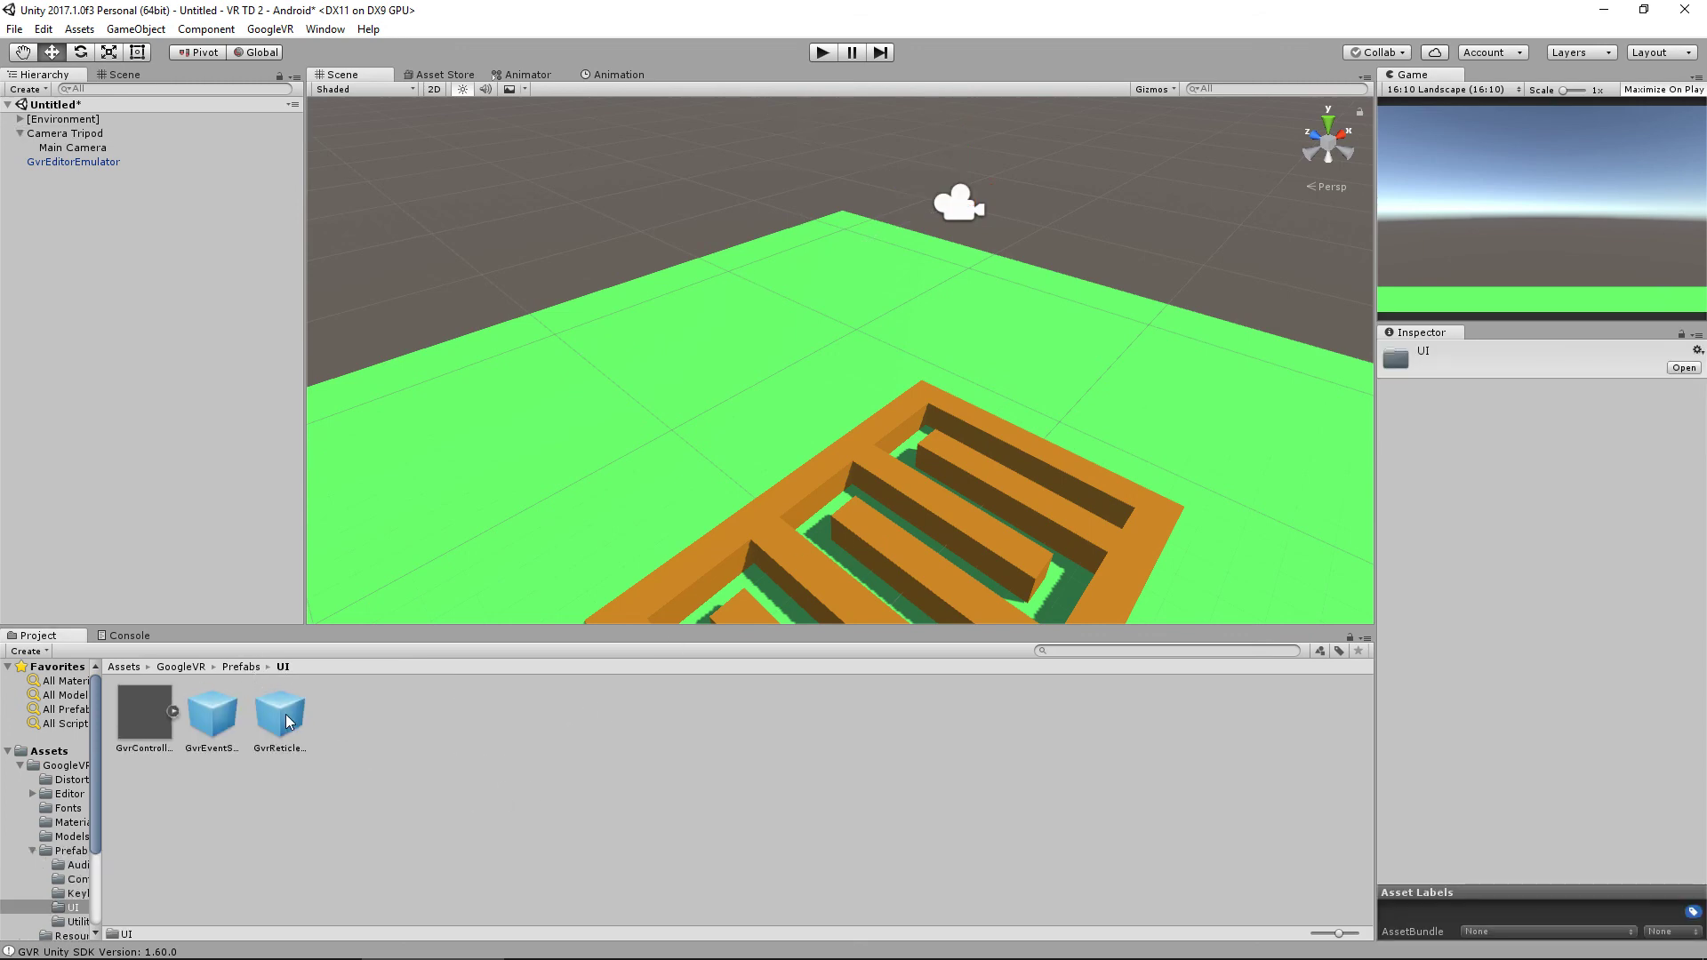
pyautogui.click(272, 749)
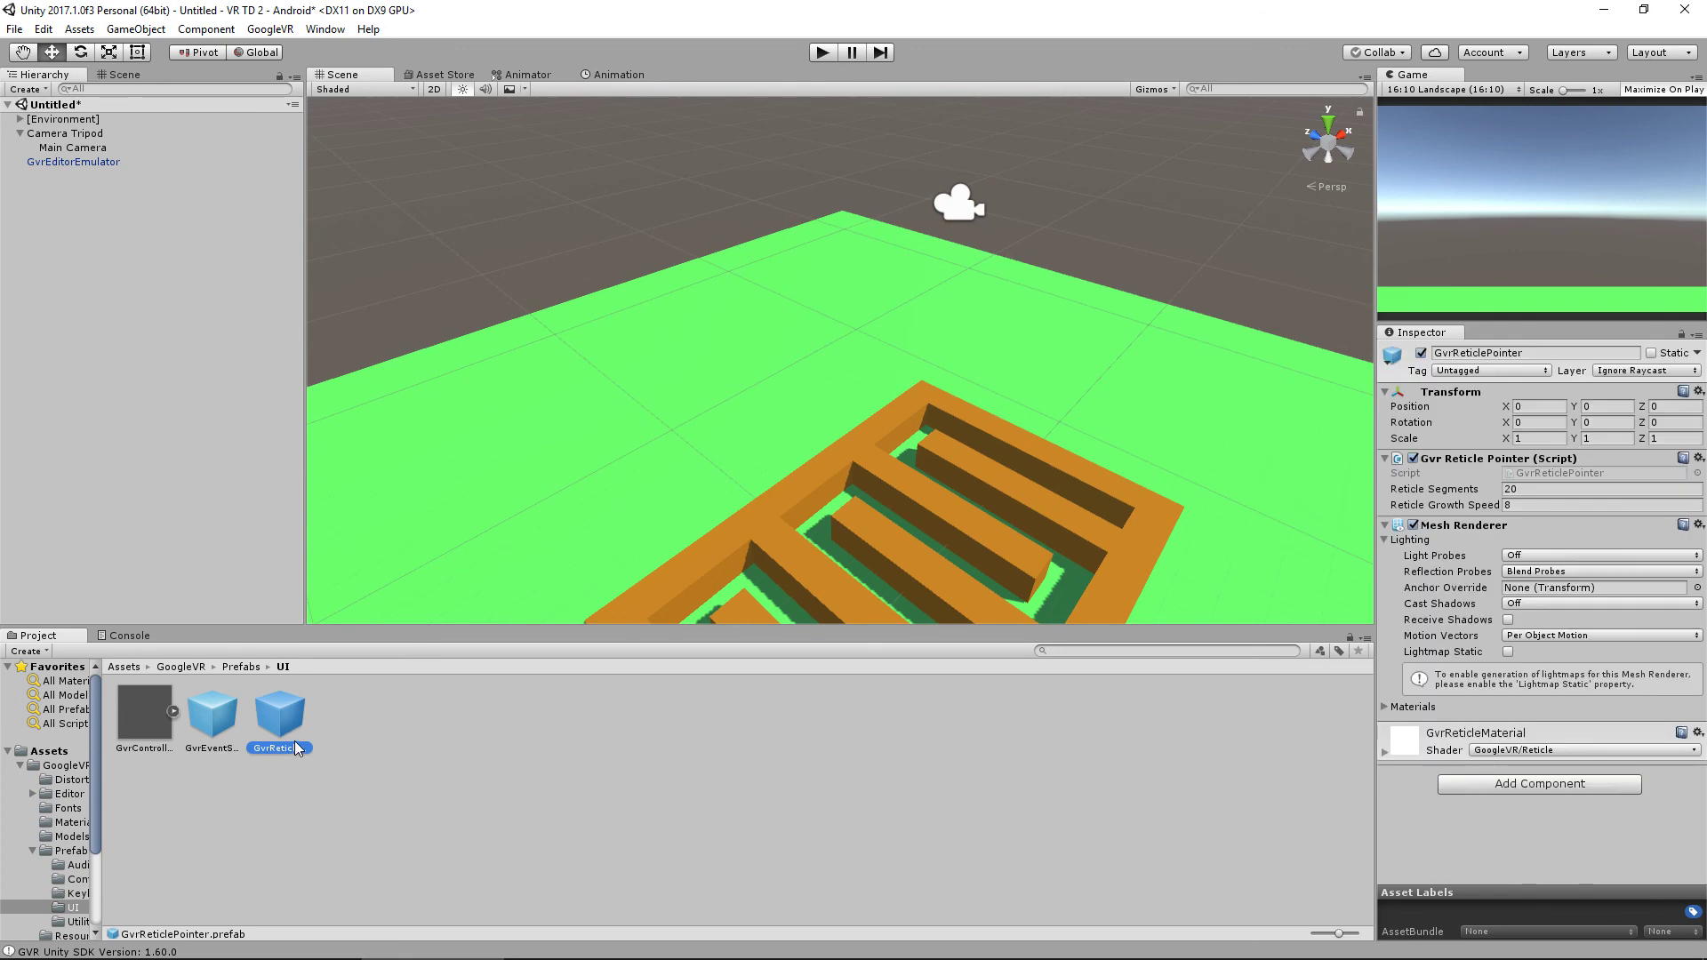
pyautogui.moveTo(295, 740); pyautogui.dragTo(92, 156)
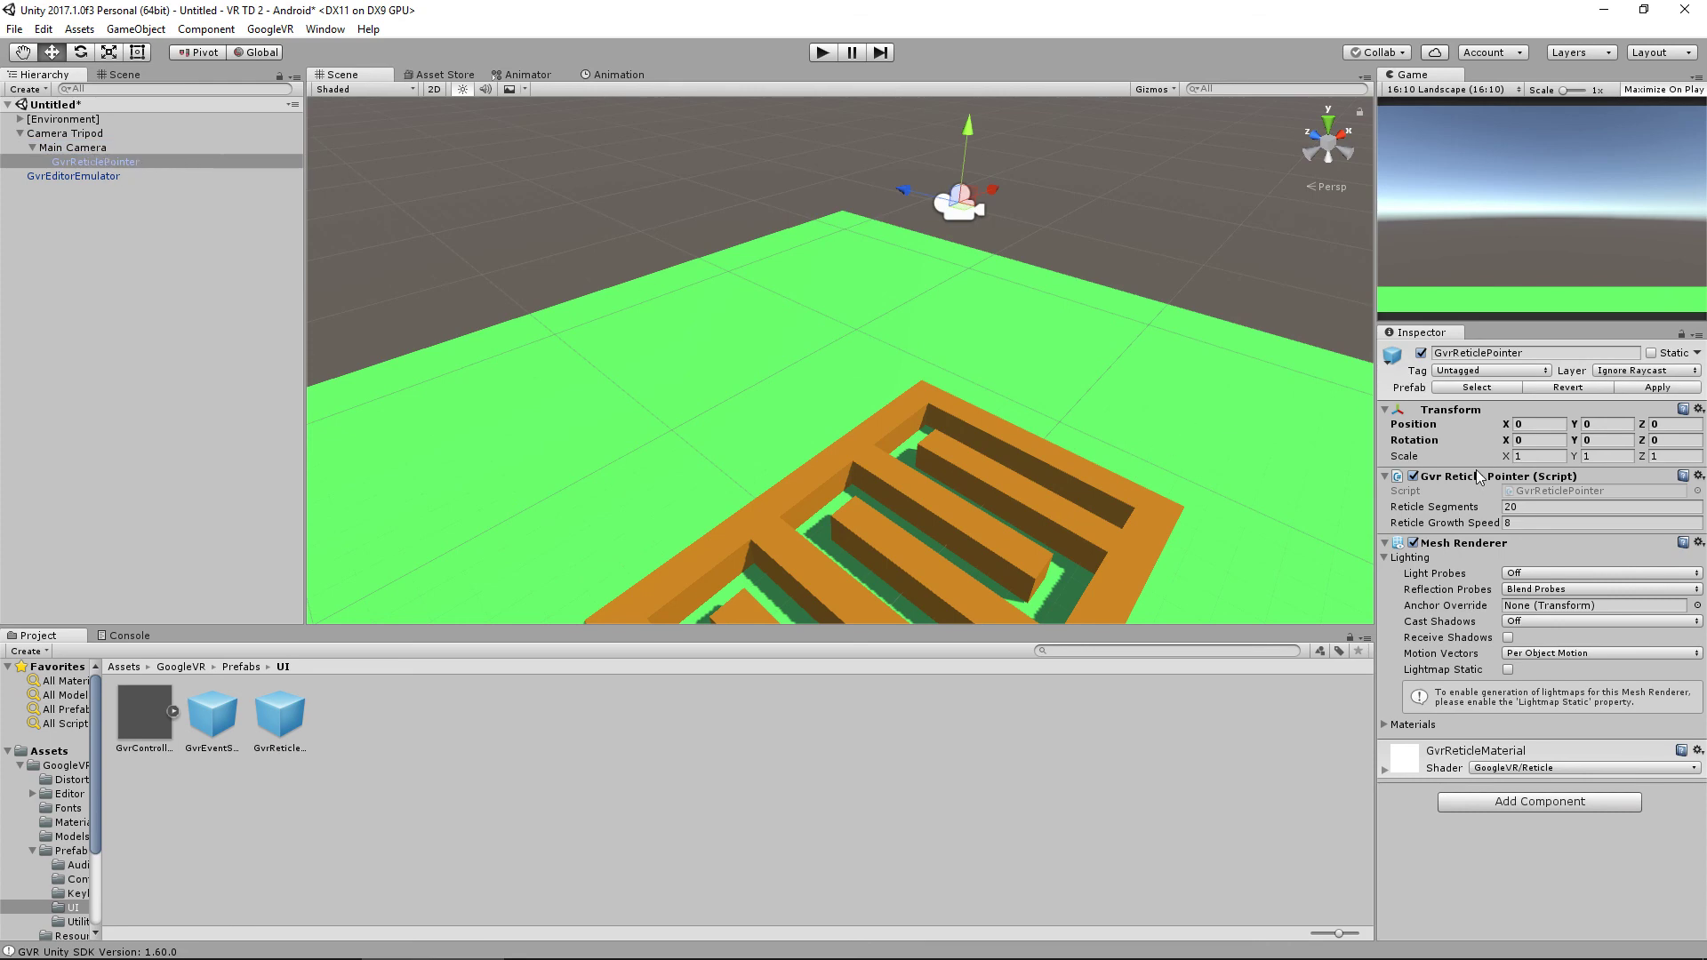
pyautogui.hotkey('ctrl', 'p')
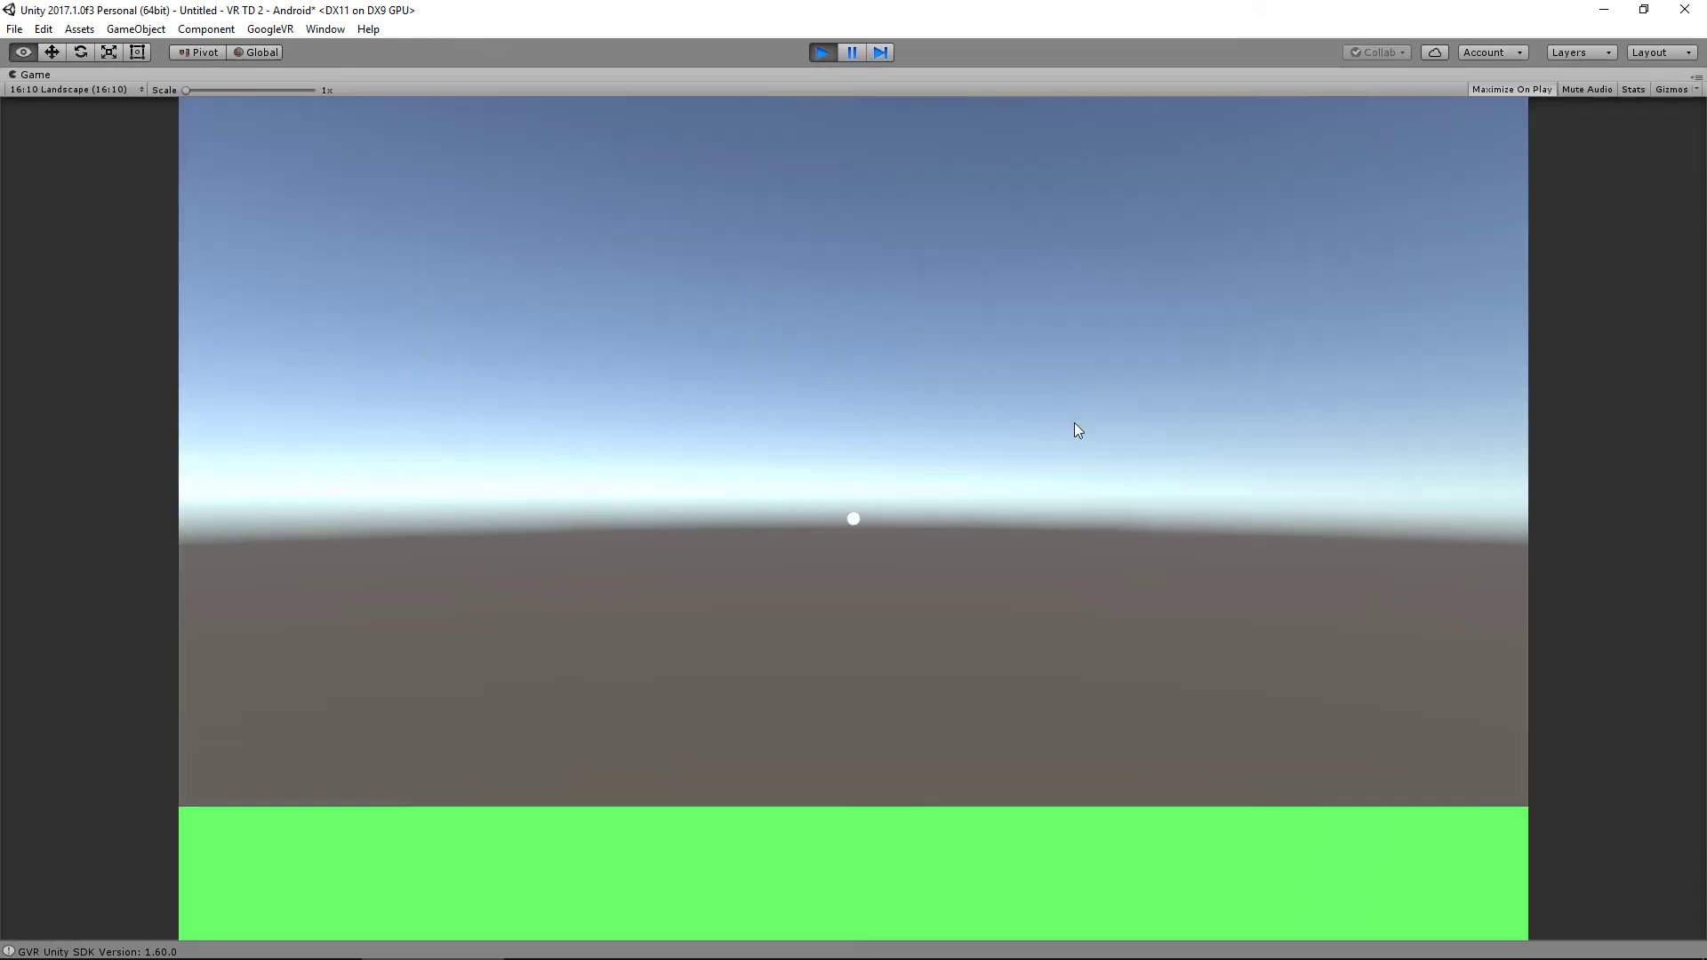
# Look down at the maze with the reticle pointer in the running scene and stop it.
pyautogui.press('alt')
pyautogui.press('alt')
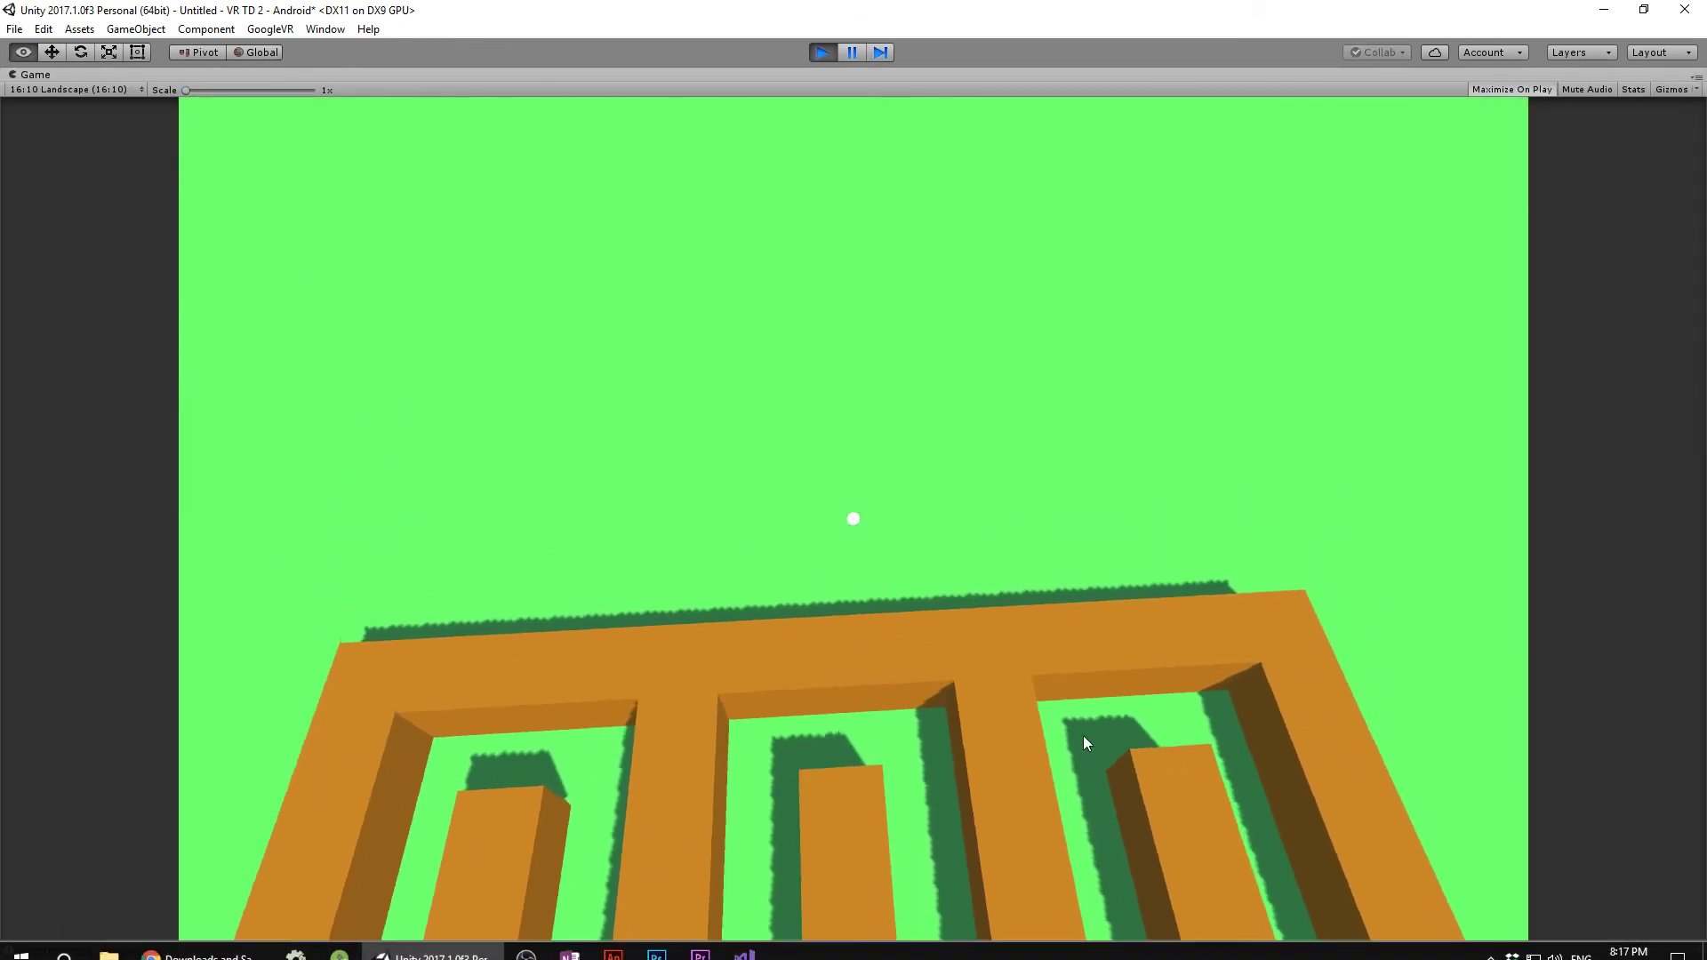
pyautogui.press('alt')
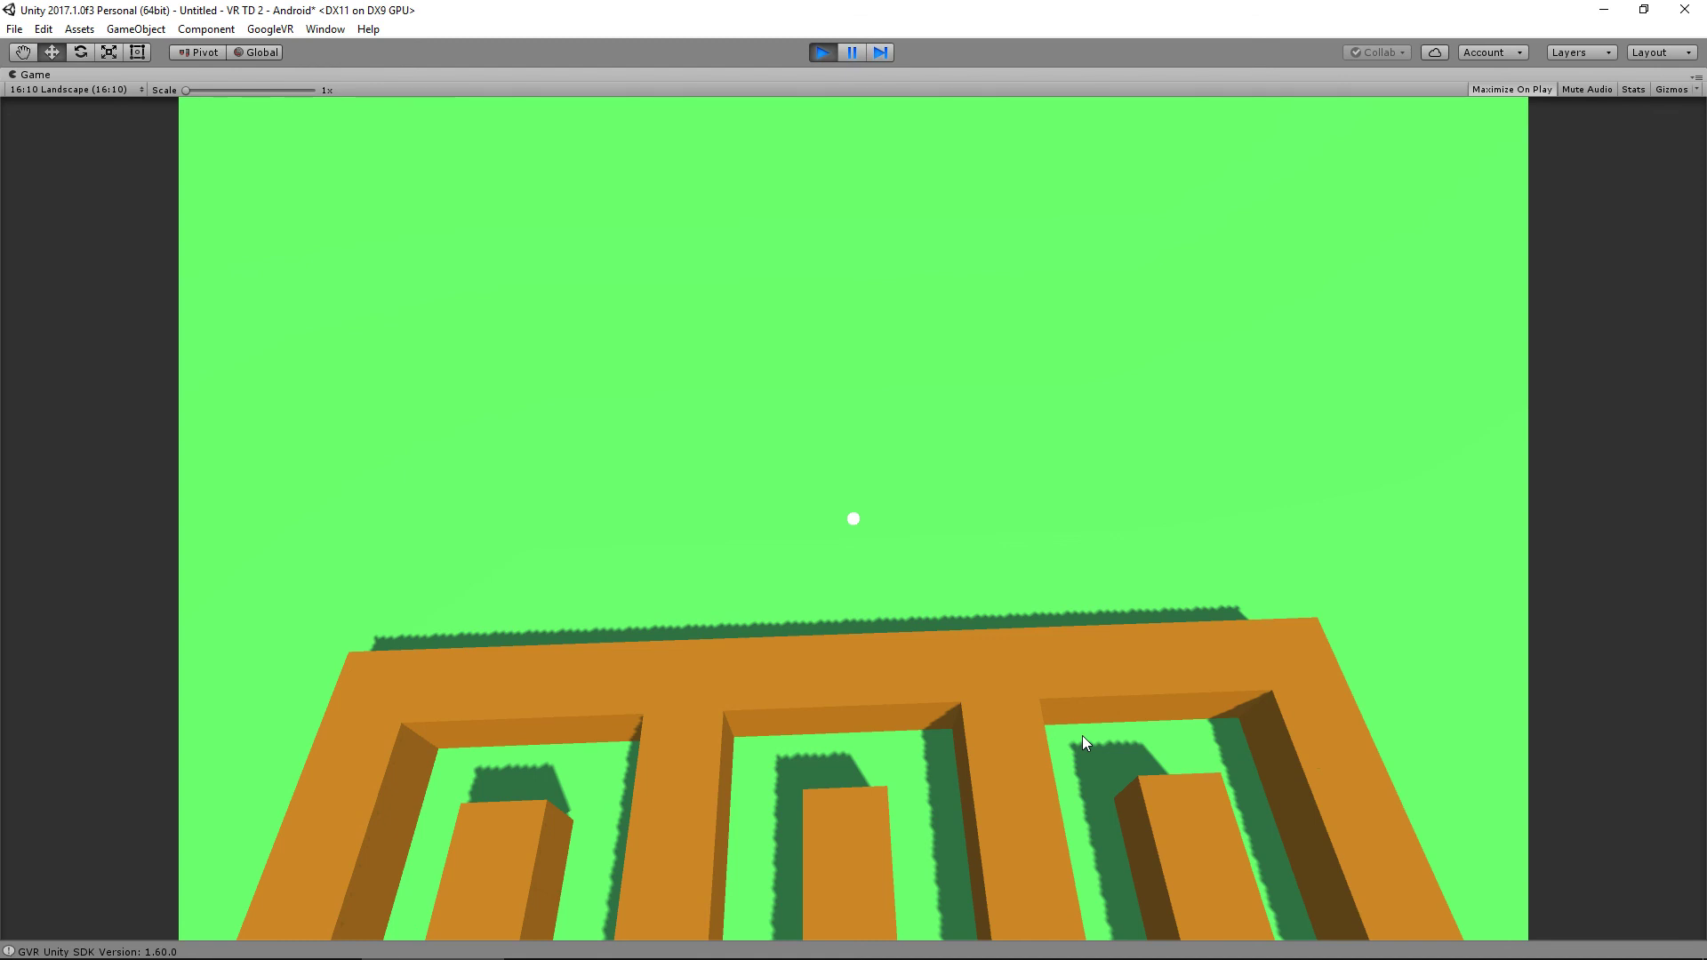
pyautogui.hotkey('ctrl', 'p')
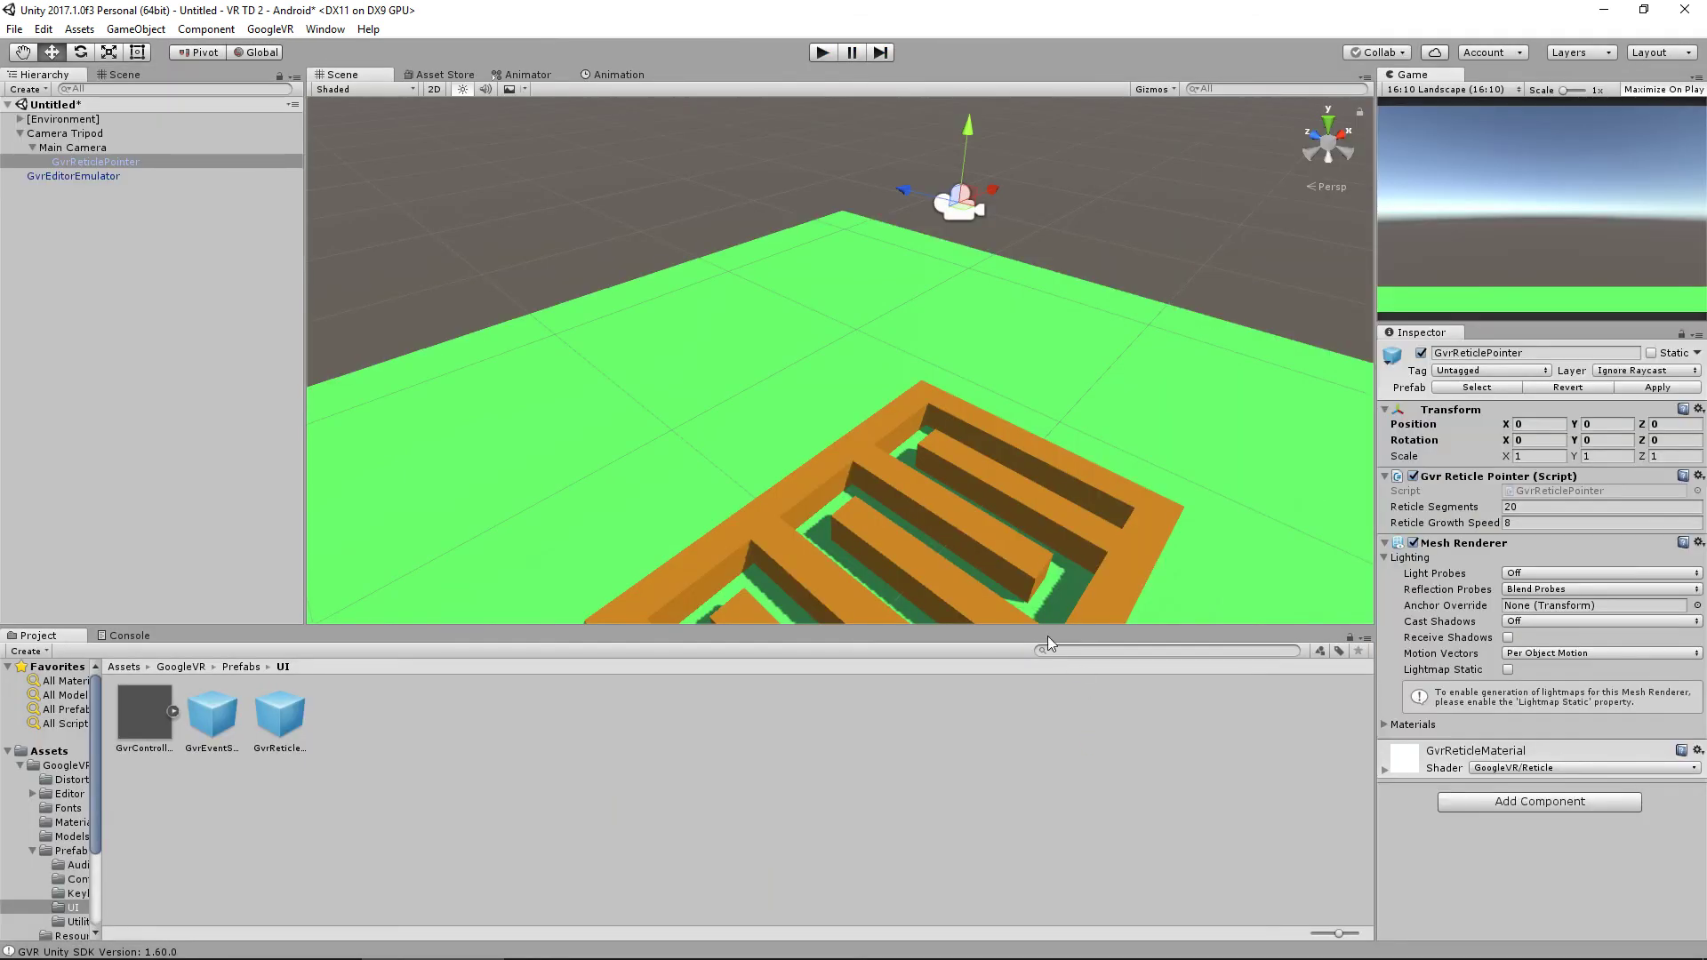
# Add the GvrEventSystem prefab to the root of the scene hierarchy and collapse the Camera Tripod.
pyautogui.click(217, 728)
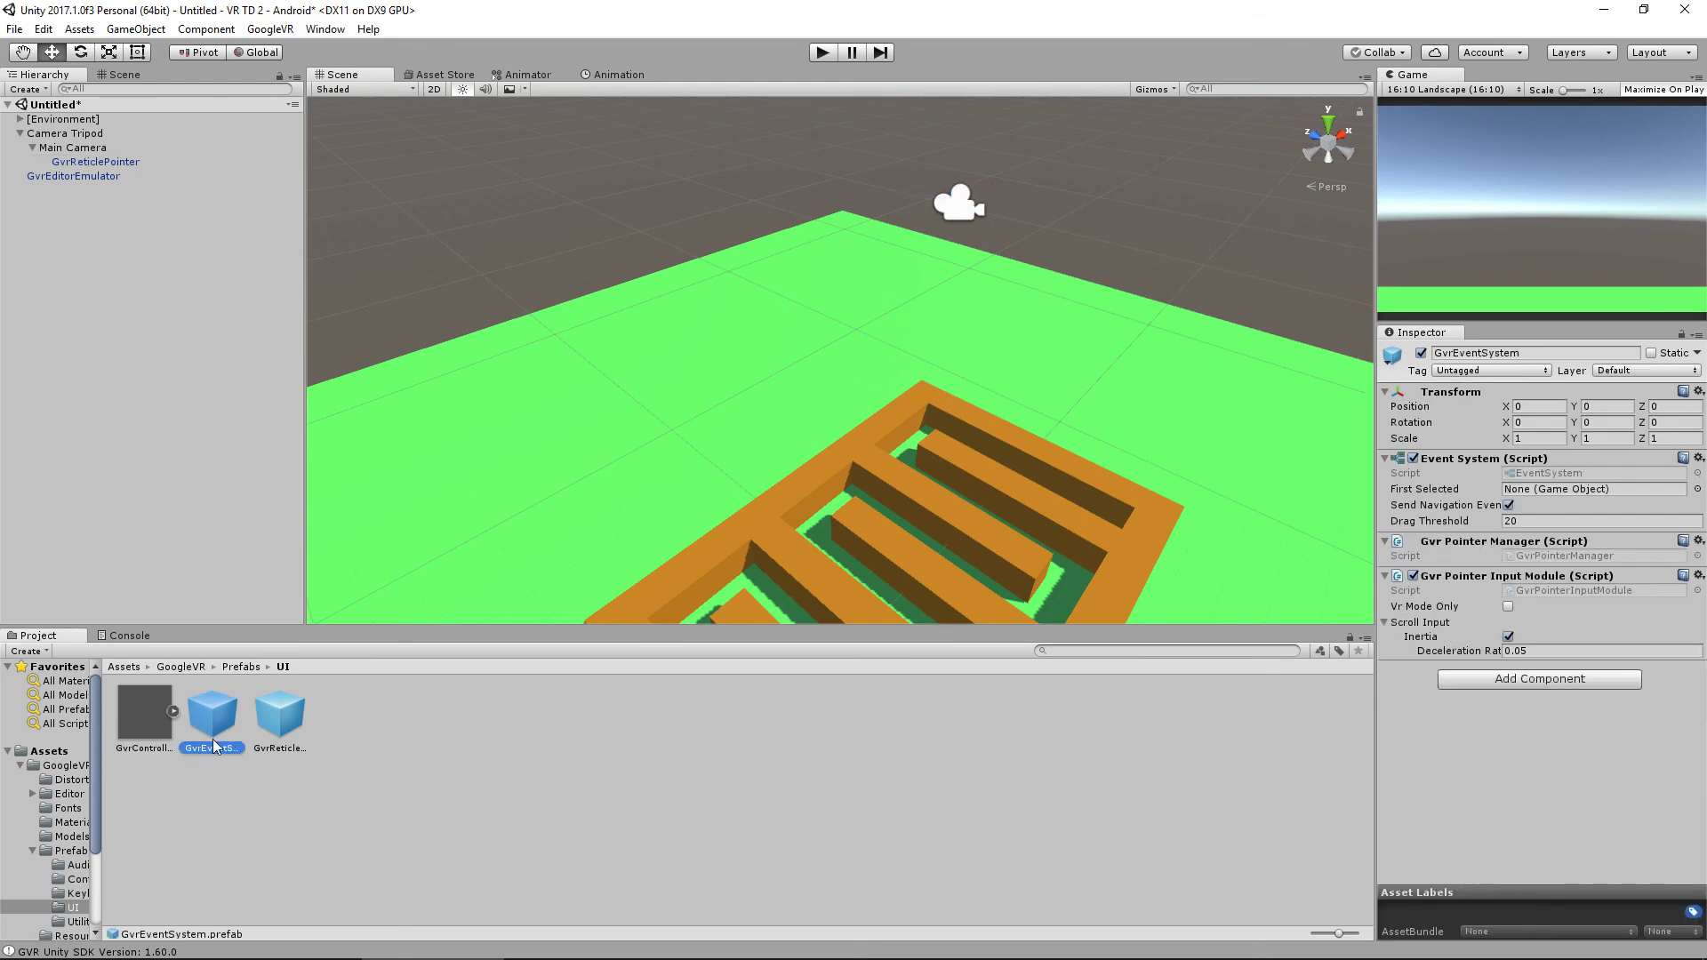
pyautogui.moveTo(217, 722); pyautogui.dragTo(98, 295)
pyautogui.click(94, 286)
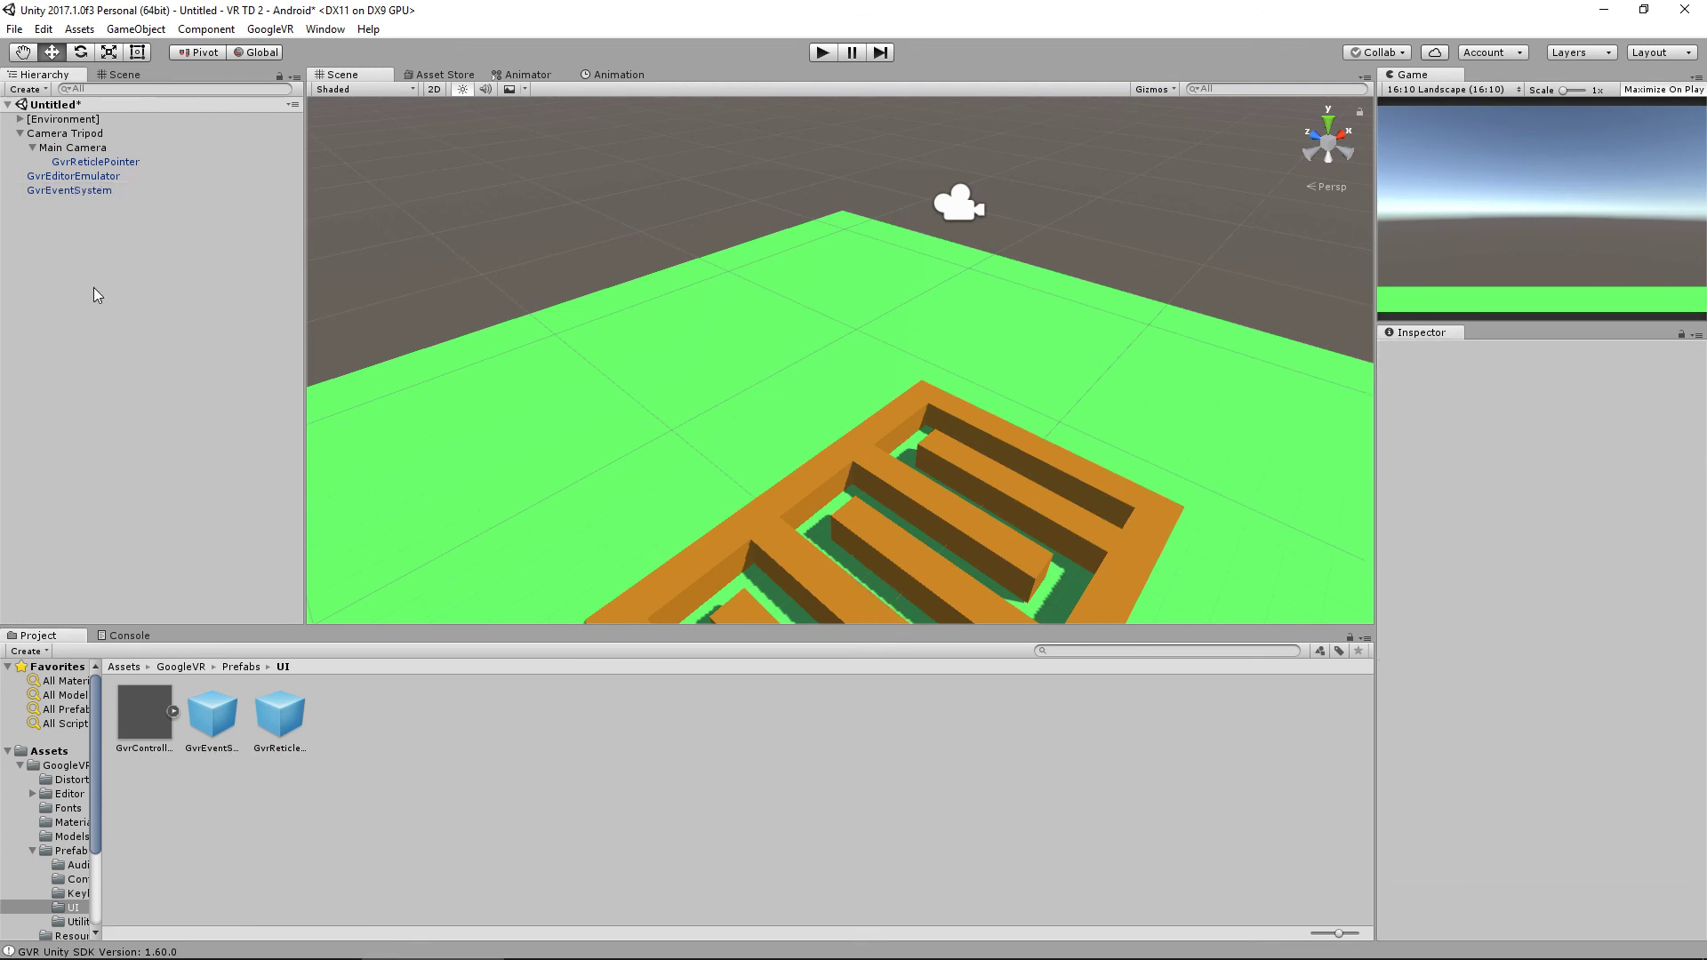
pyautogui.click(19, 134)
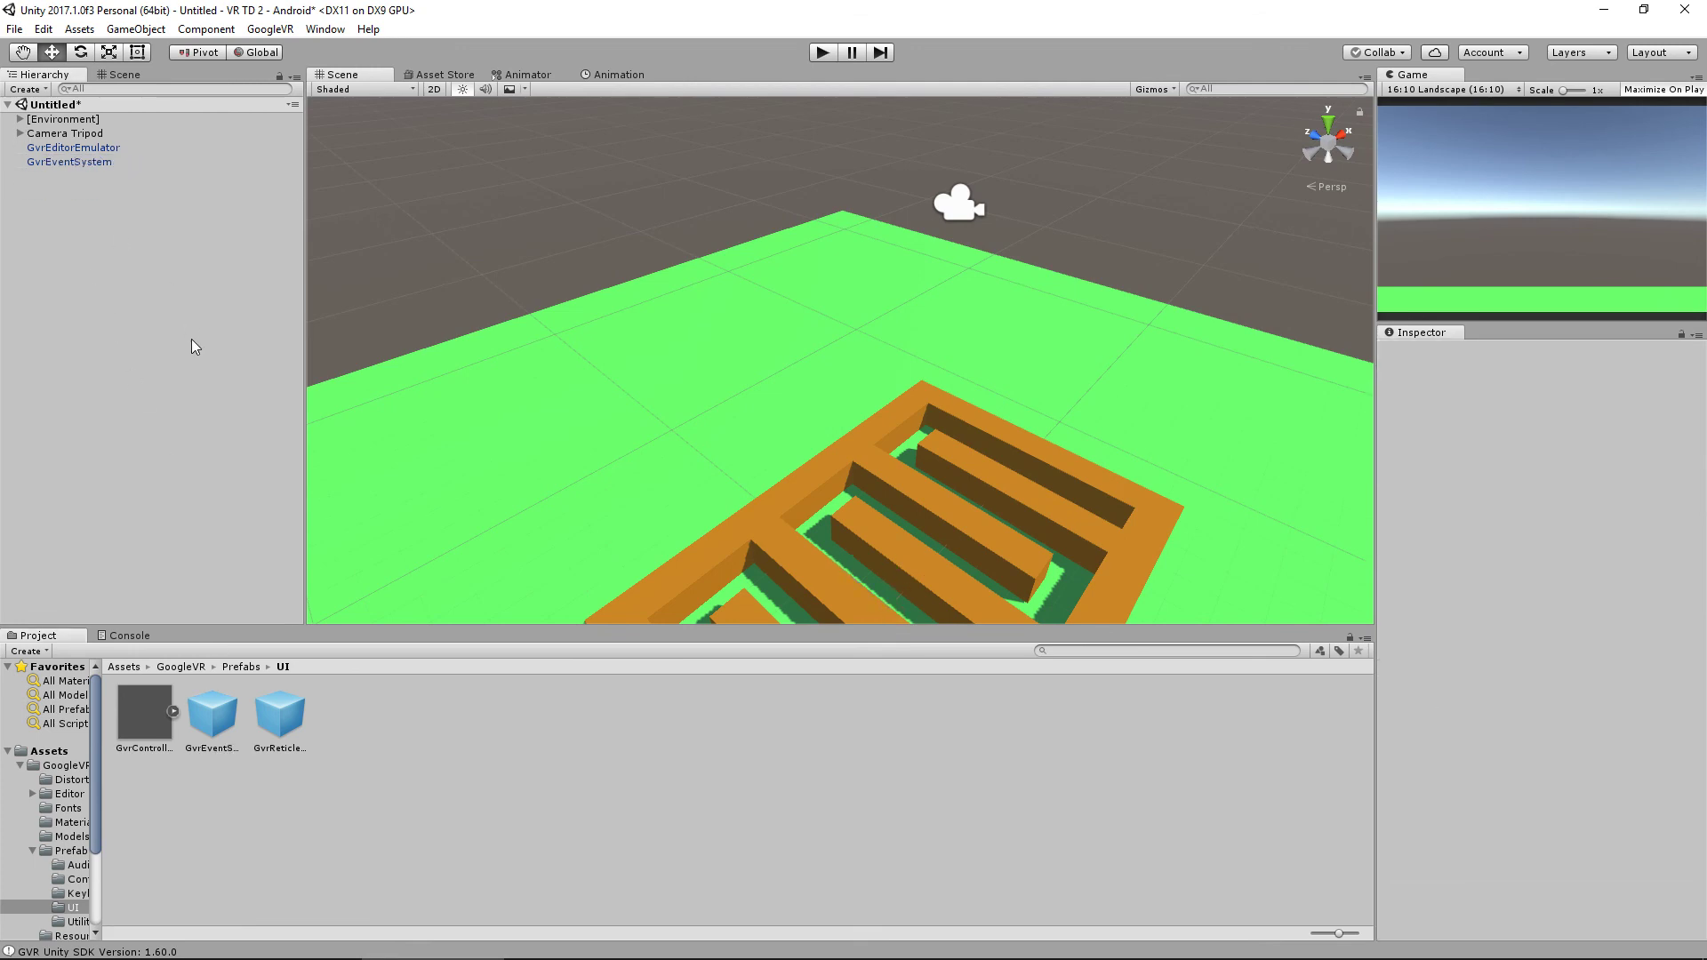
# Run the scene with the event system, turn and tilt the emulated head over the maze walls, and stop it.
pyautogui.click(823, 54)
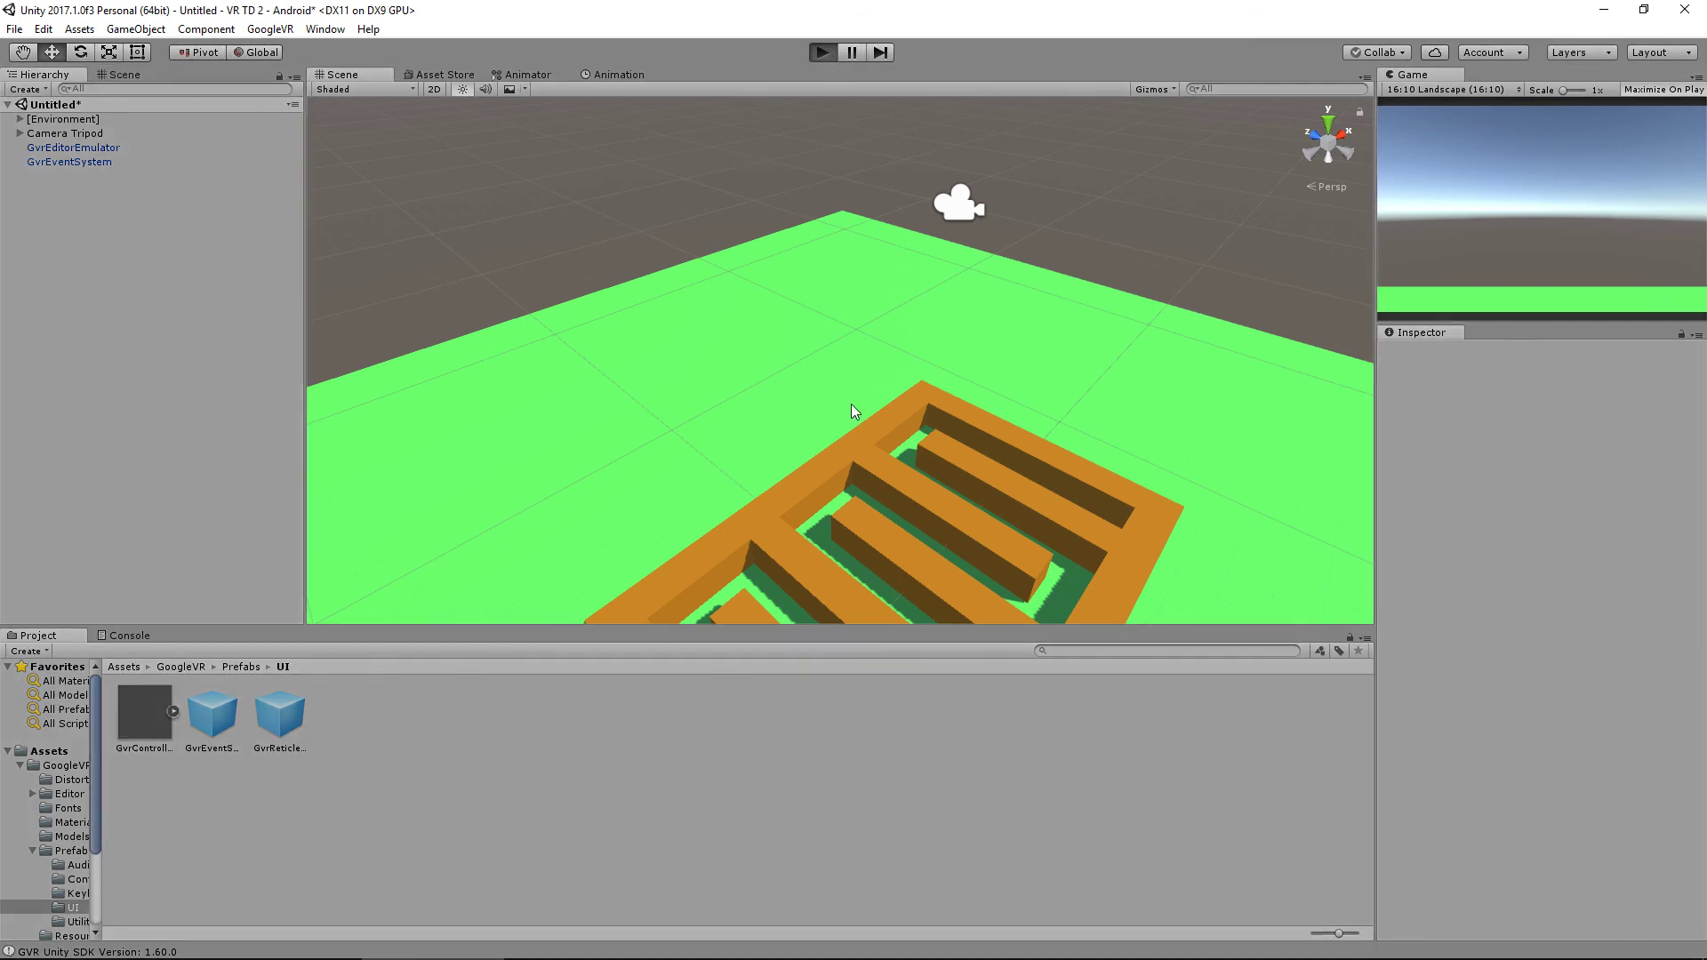
pyautogui.press('alt')
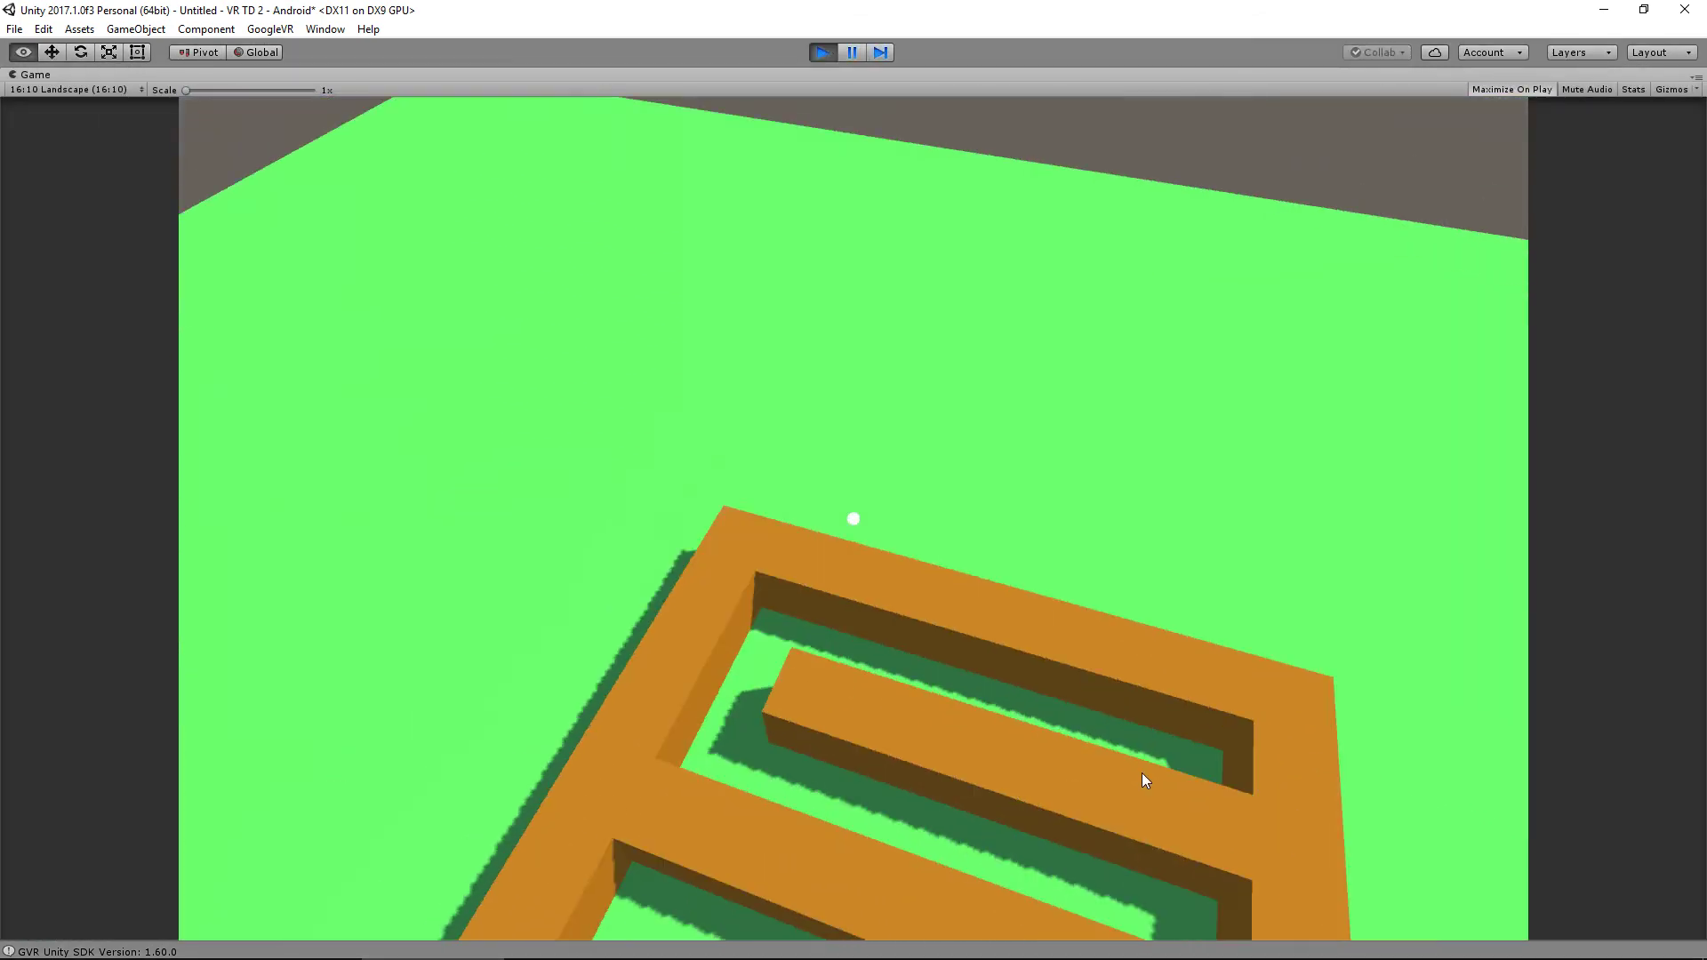
pyautogui.press('alt')
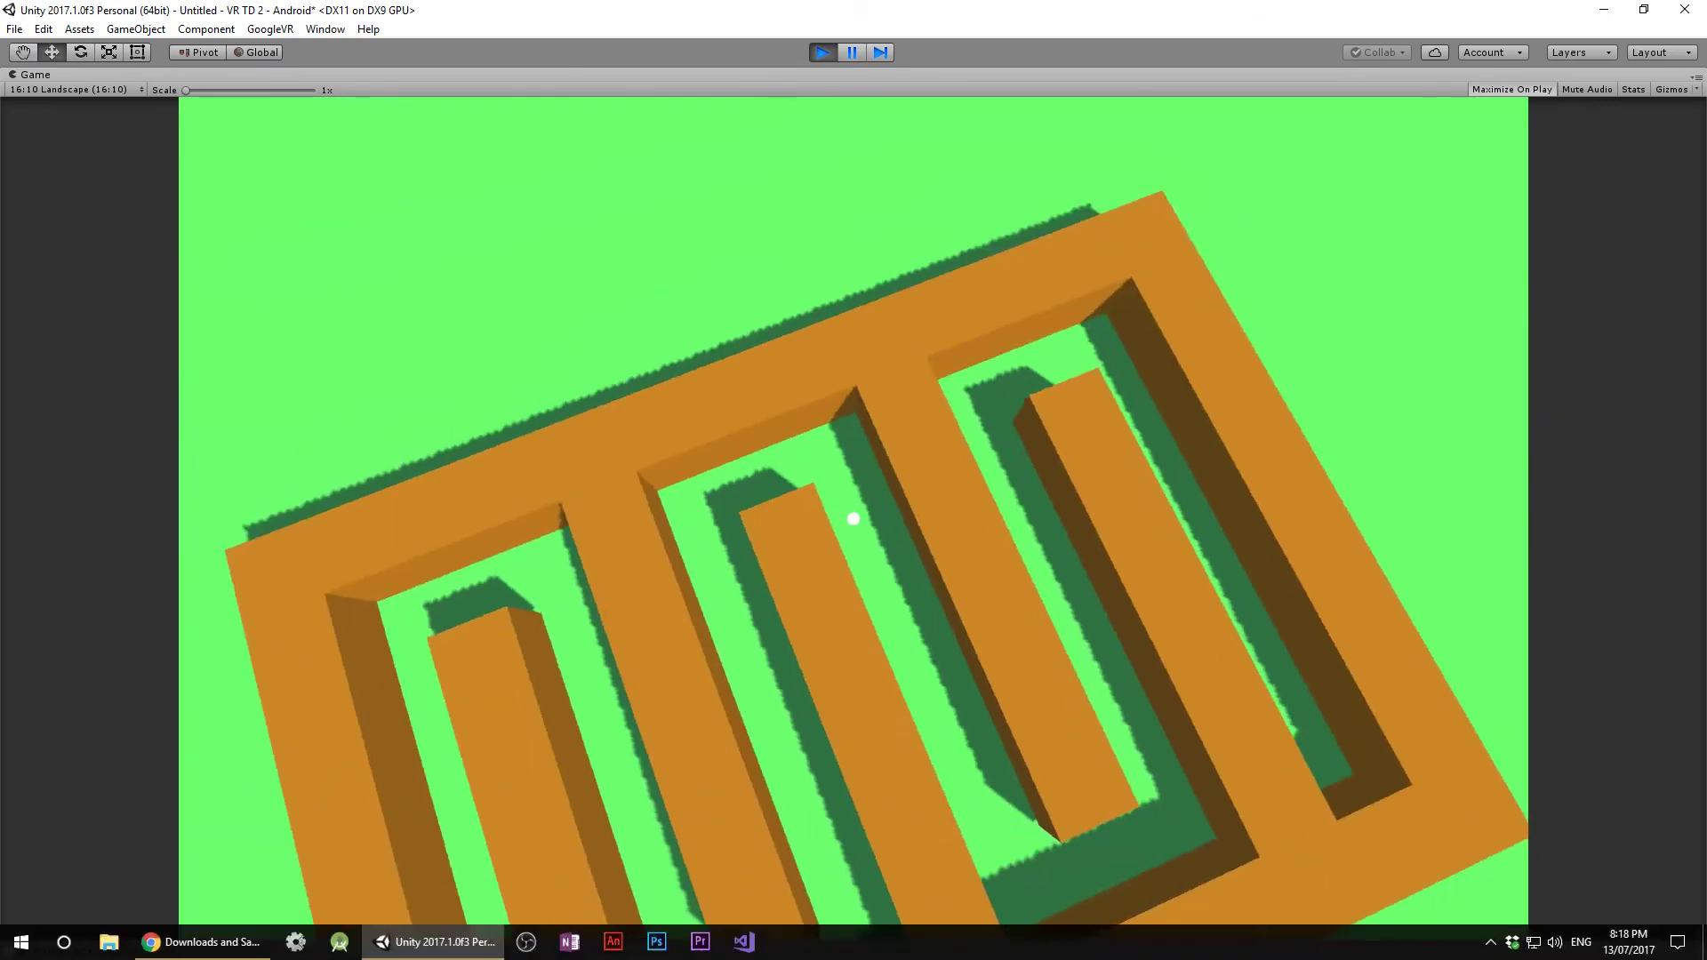
pyautogui.press('alt')
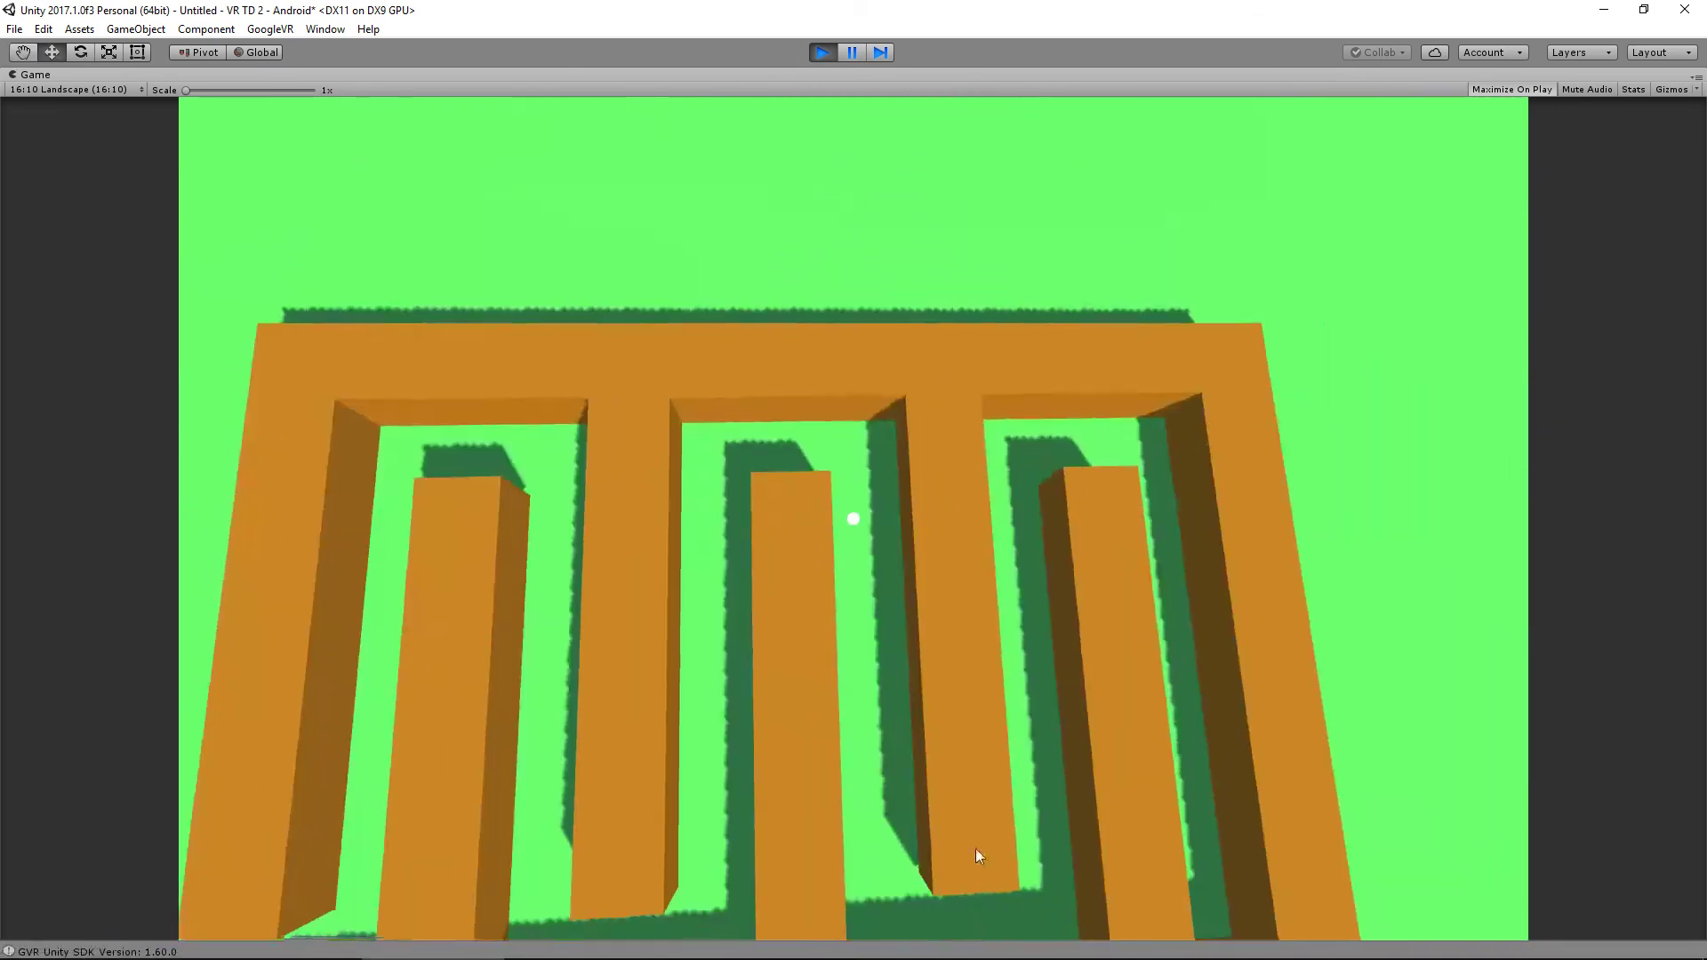
pyautogui.hotkey('ctrl', 'p')
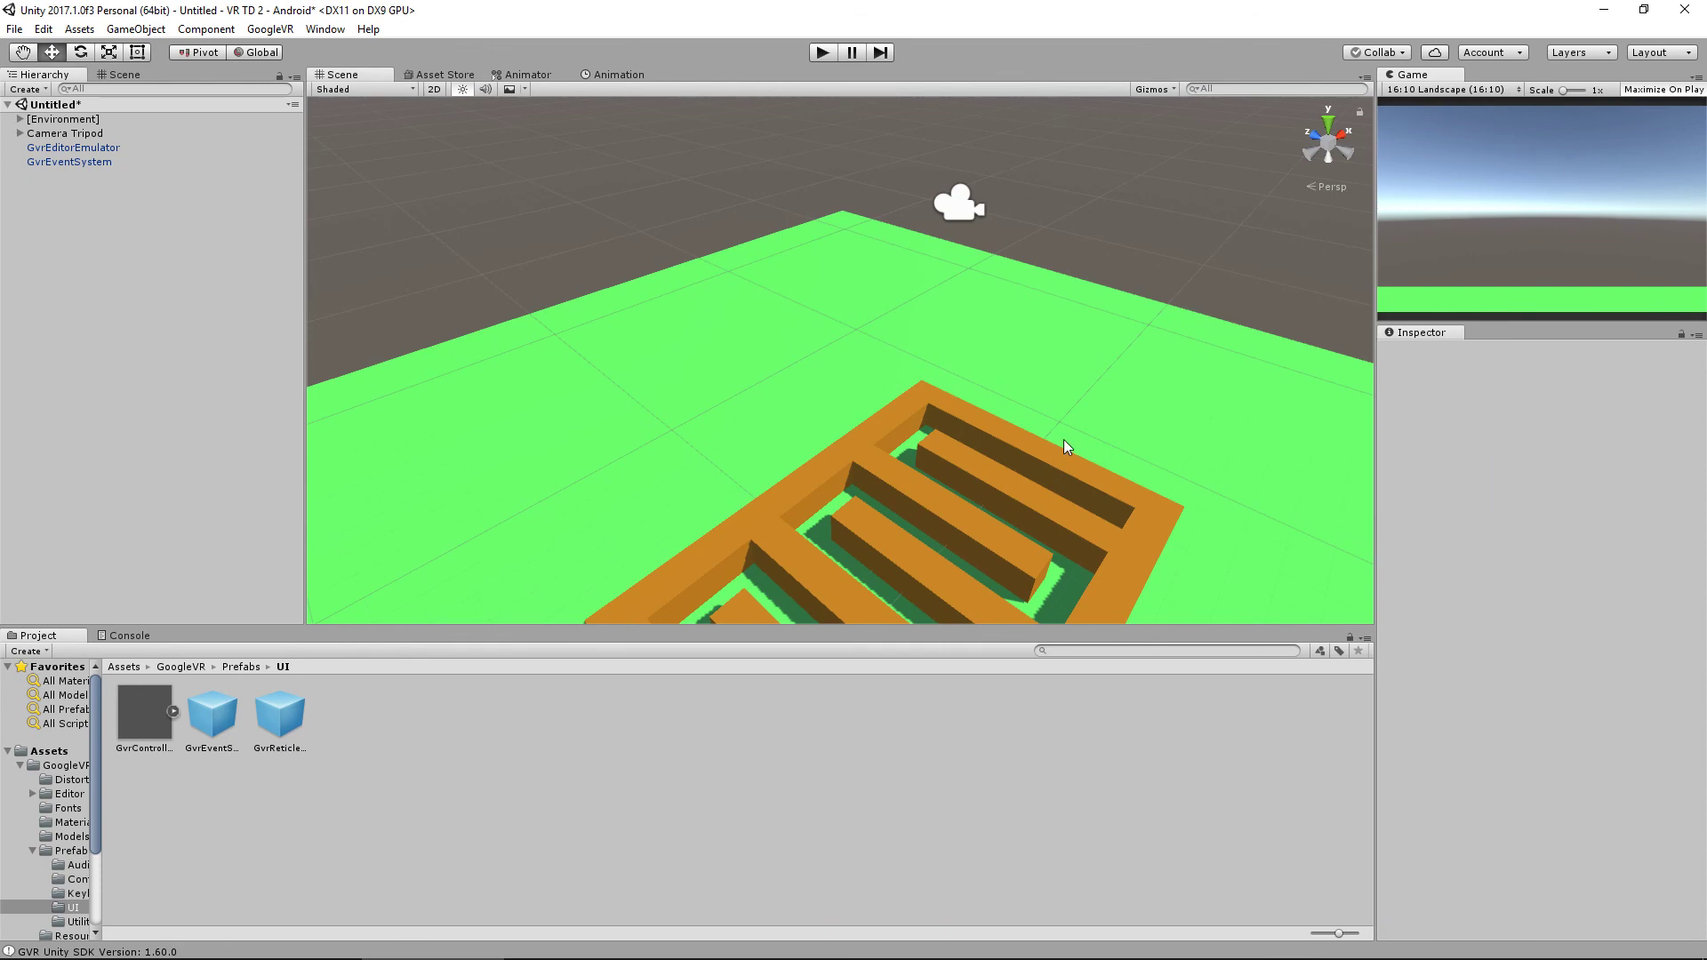
# Start saving the scene and create and open a folder named Scenes inside the project's Assets folder.
pyautogui.hotkey('ctrl', 's')
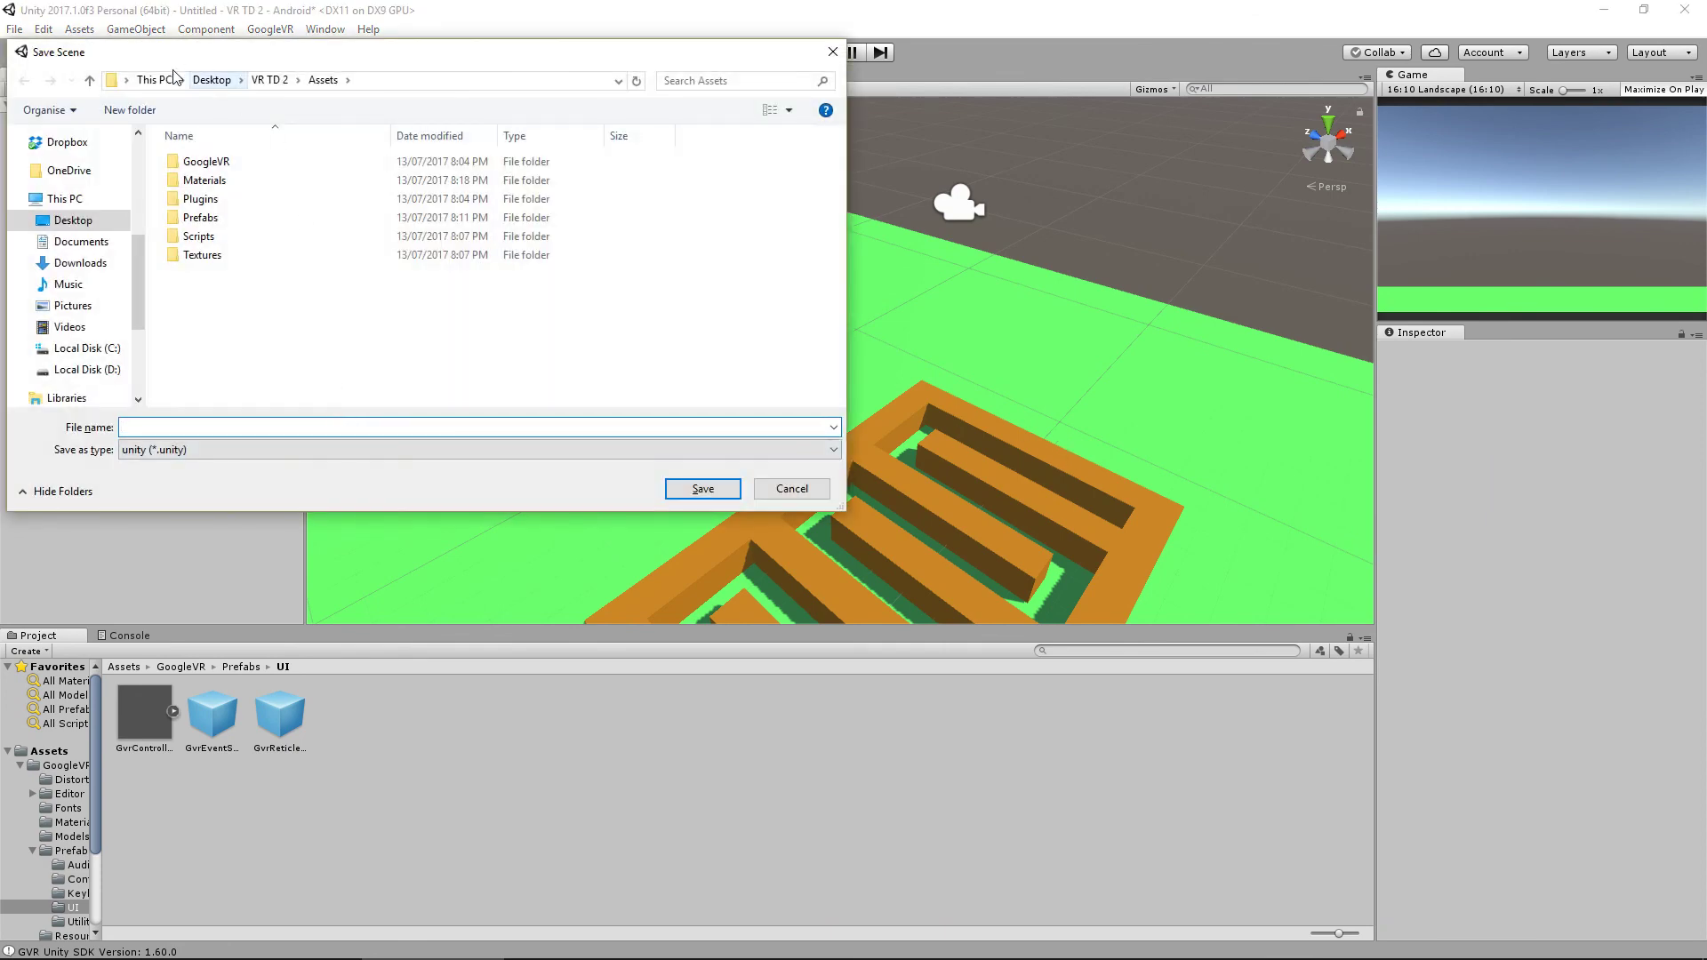
pyautogui.click(140, 117)
pyautogui.write('Scen')
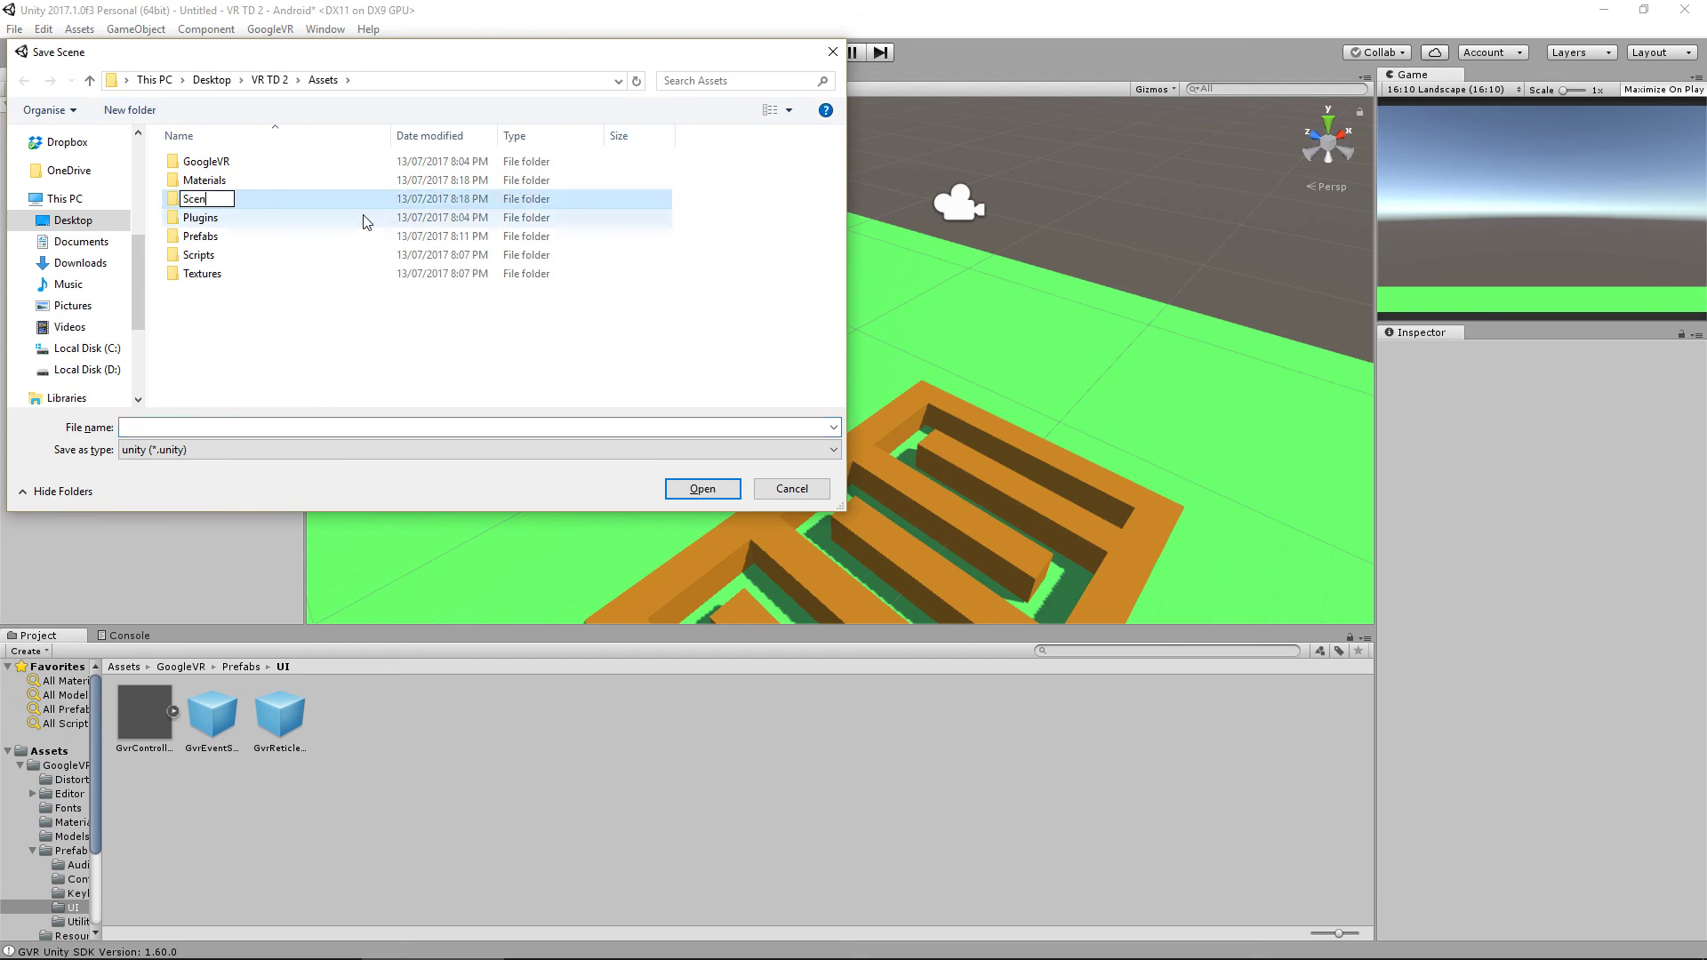
pyautogui.write('es')
pyautogui.press('Return')
pyautogui.press('Return')
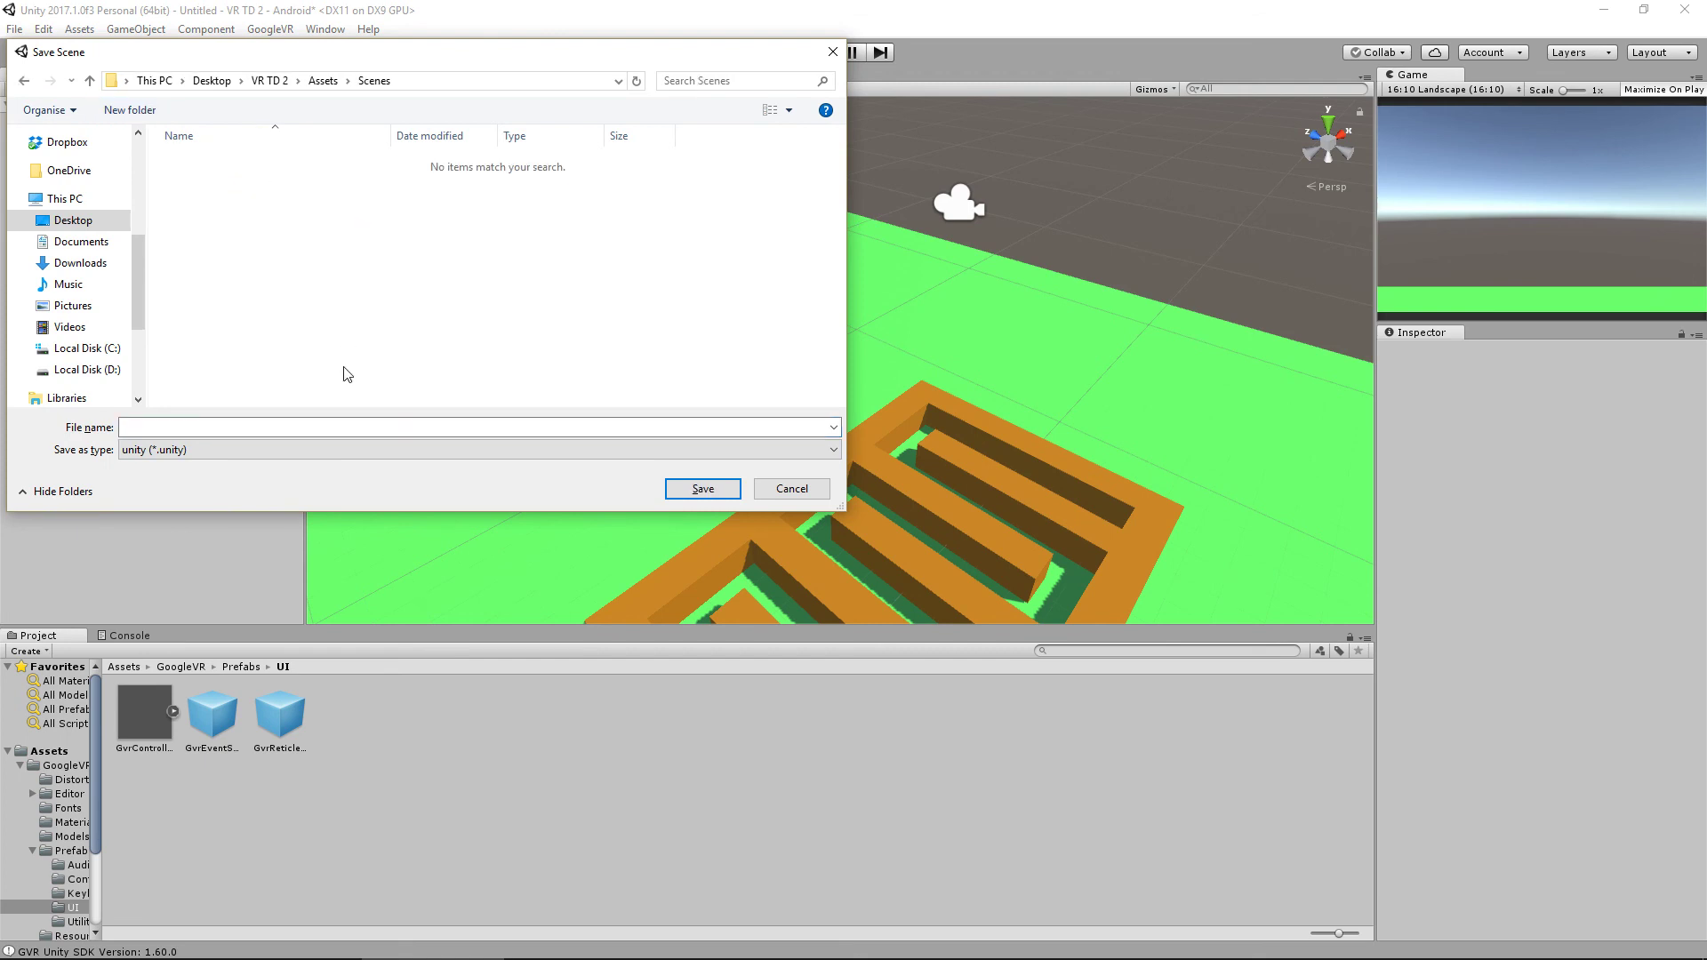
# Save the scene as level1 in the Scenes folder.
pyautogui.click(379, 425)
pyautogui.write('level1')
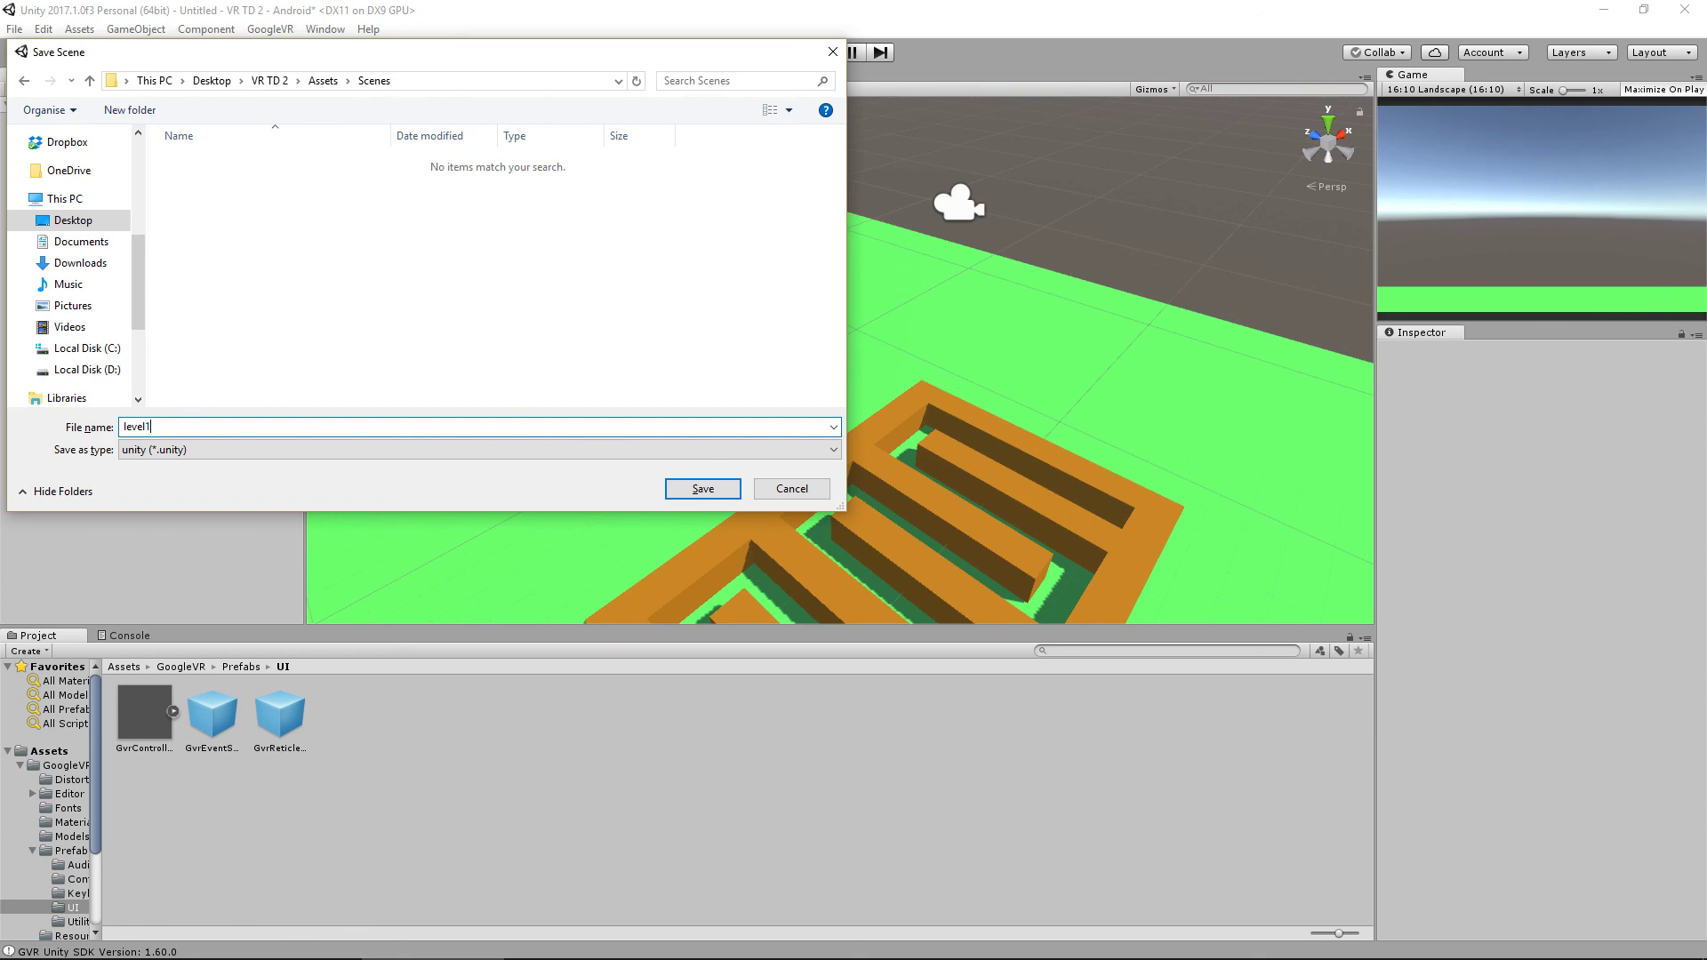
pyautogui.press('Return')
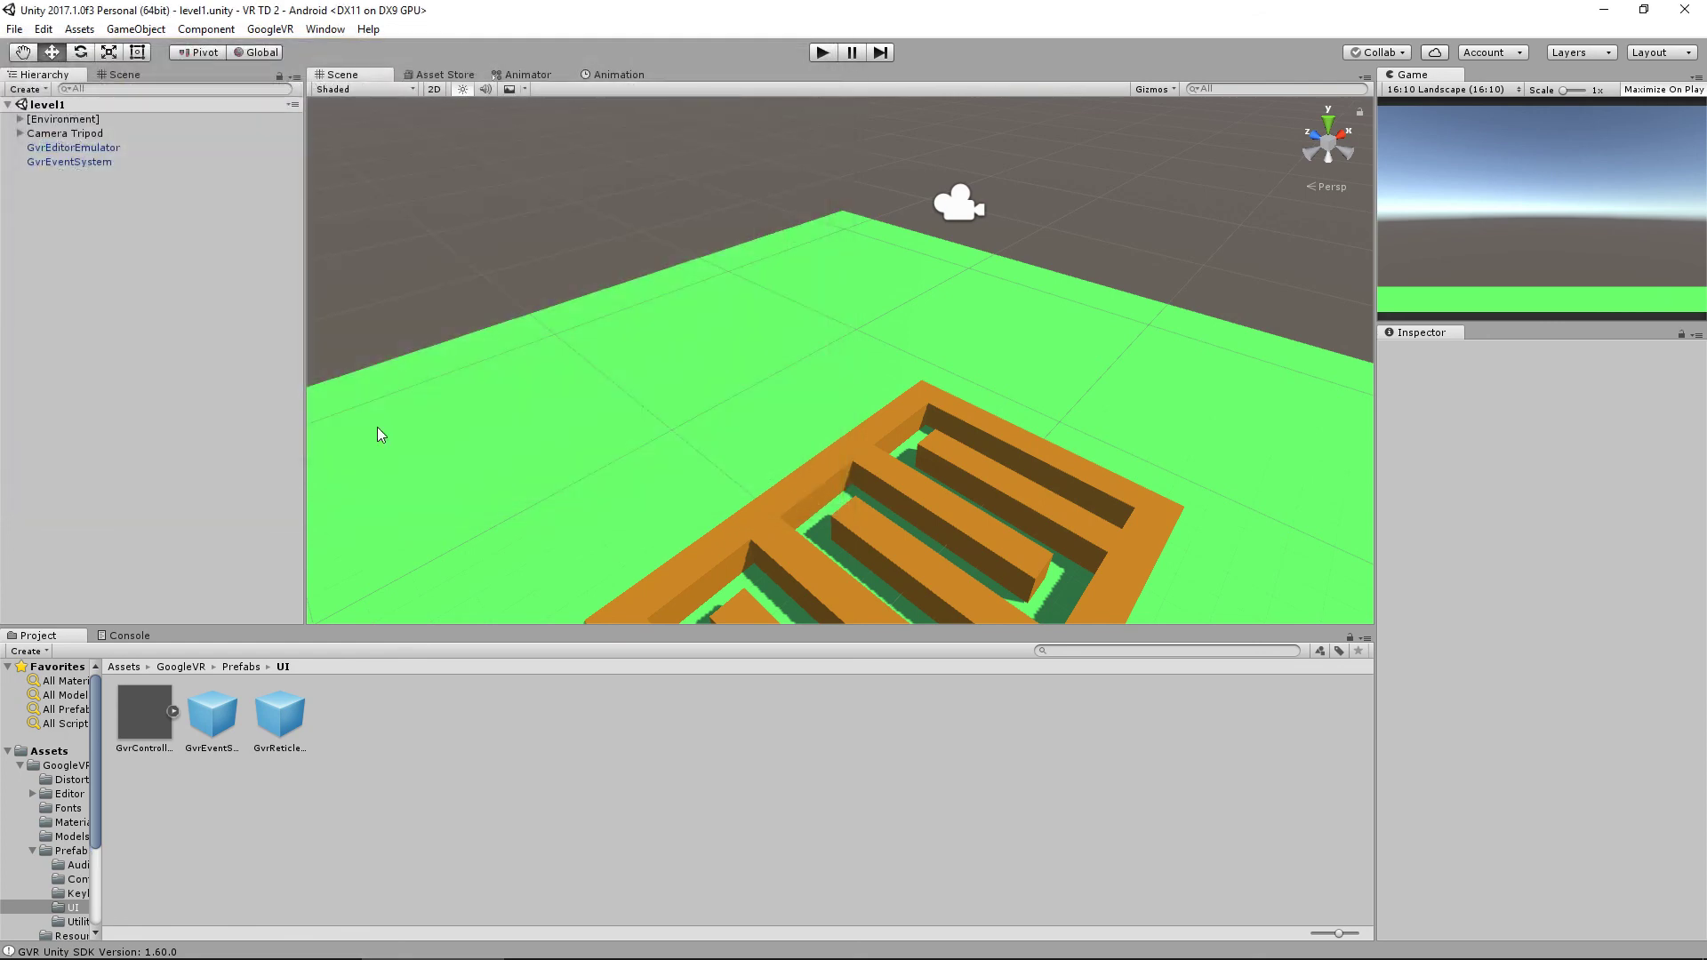